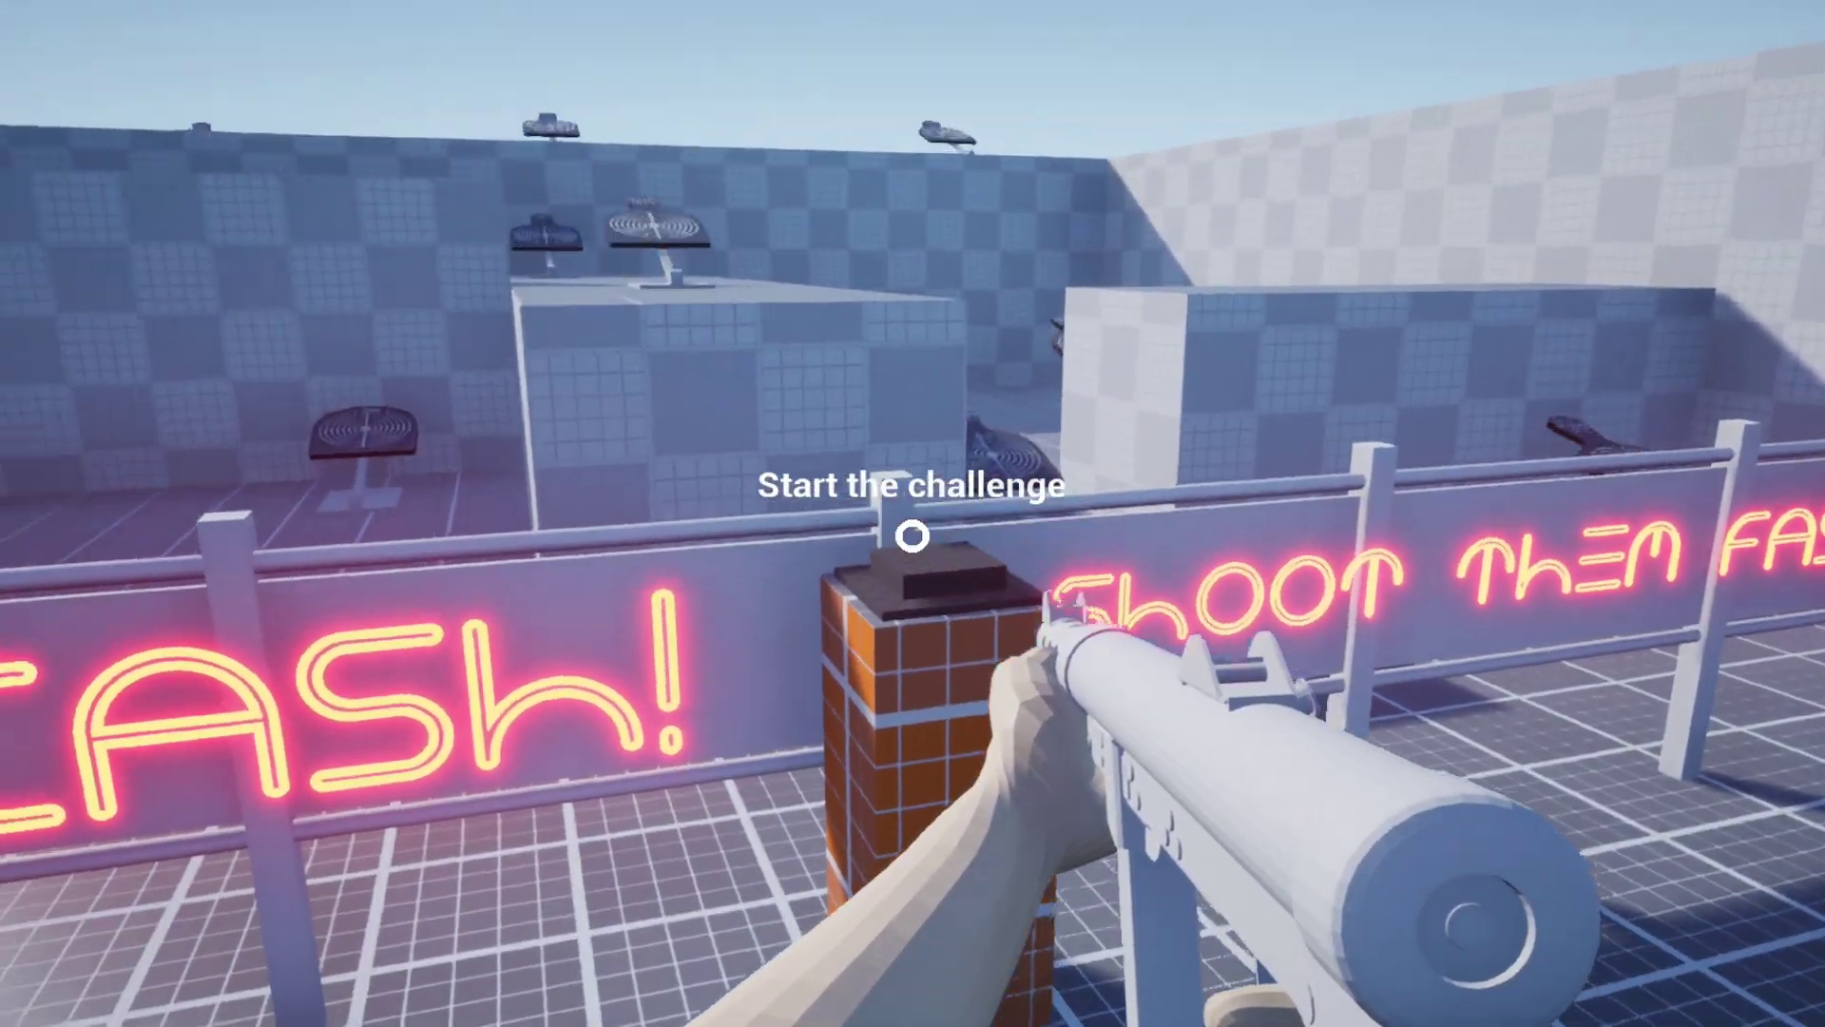
Start the shooting-range challenge, aim and shoot down the pop-up targets, then reload.
key("e")
right_click(913, 536)
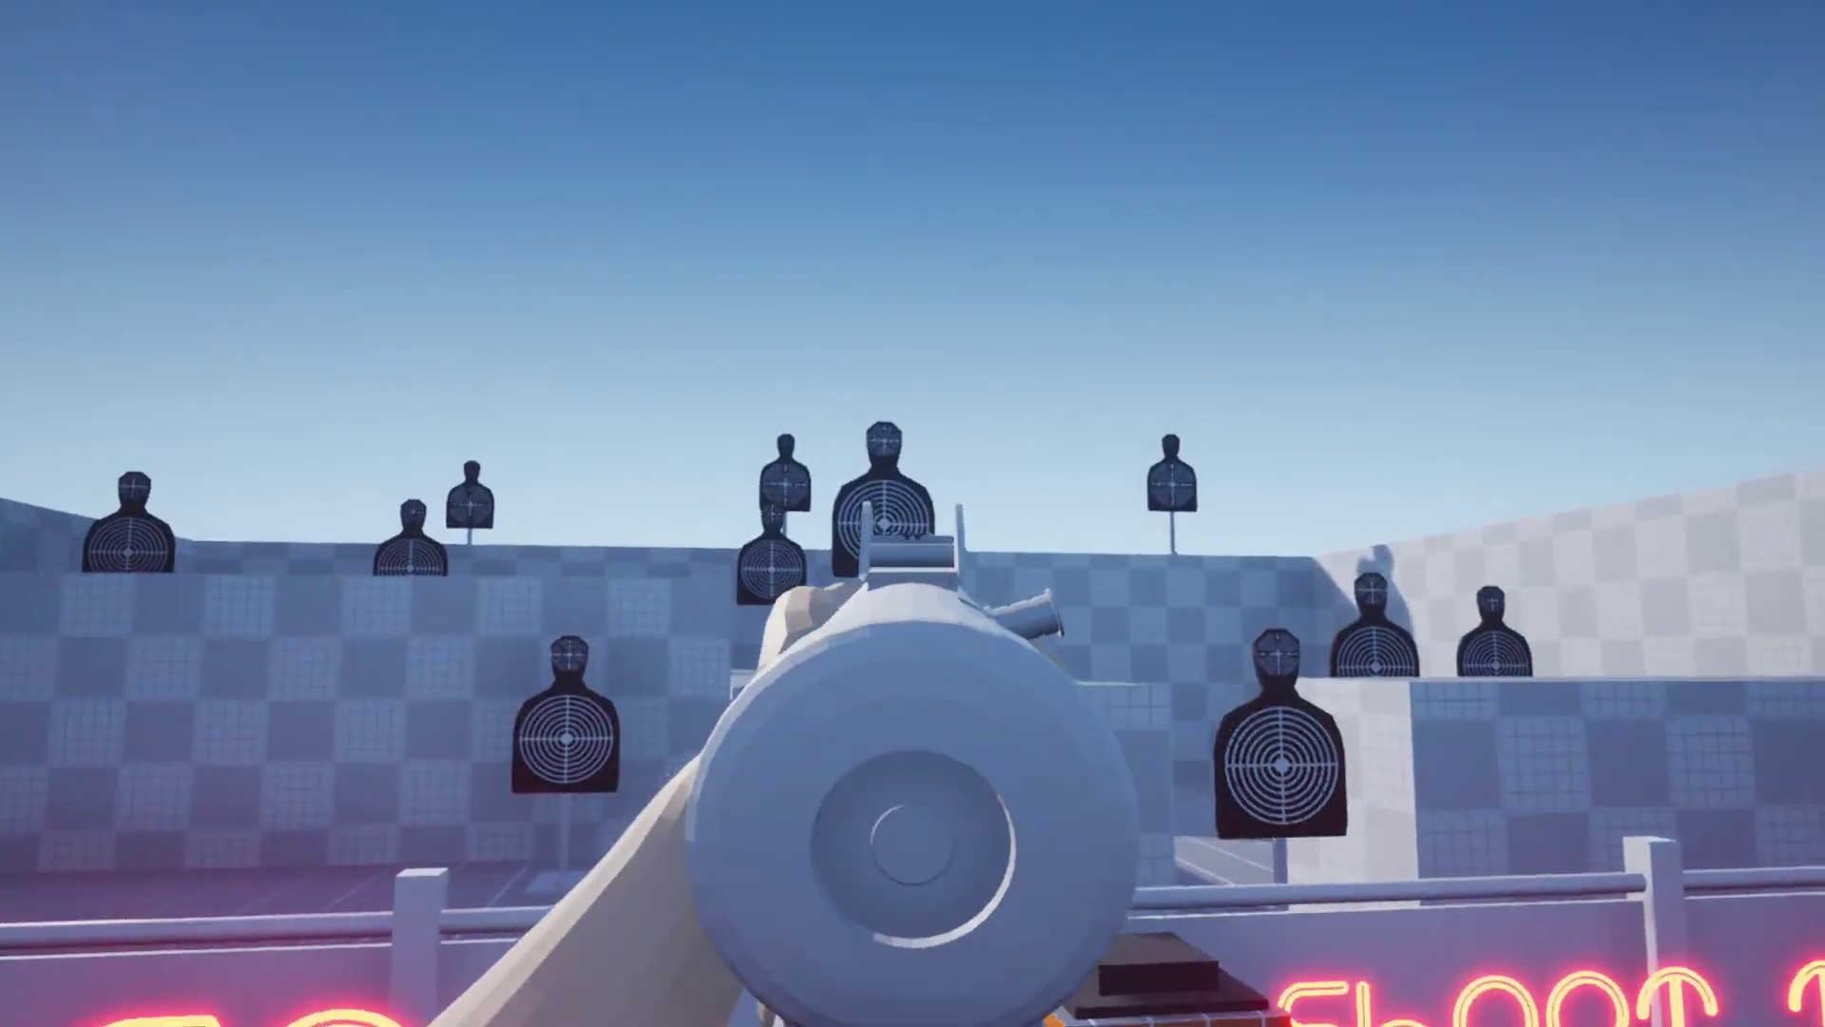
left_click(912, 536)
left_click(913, 536)
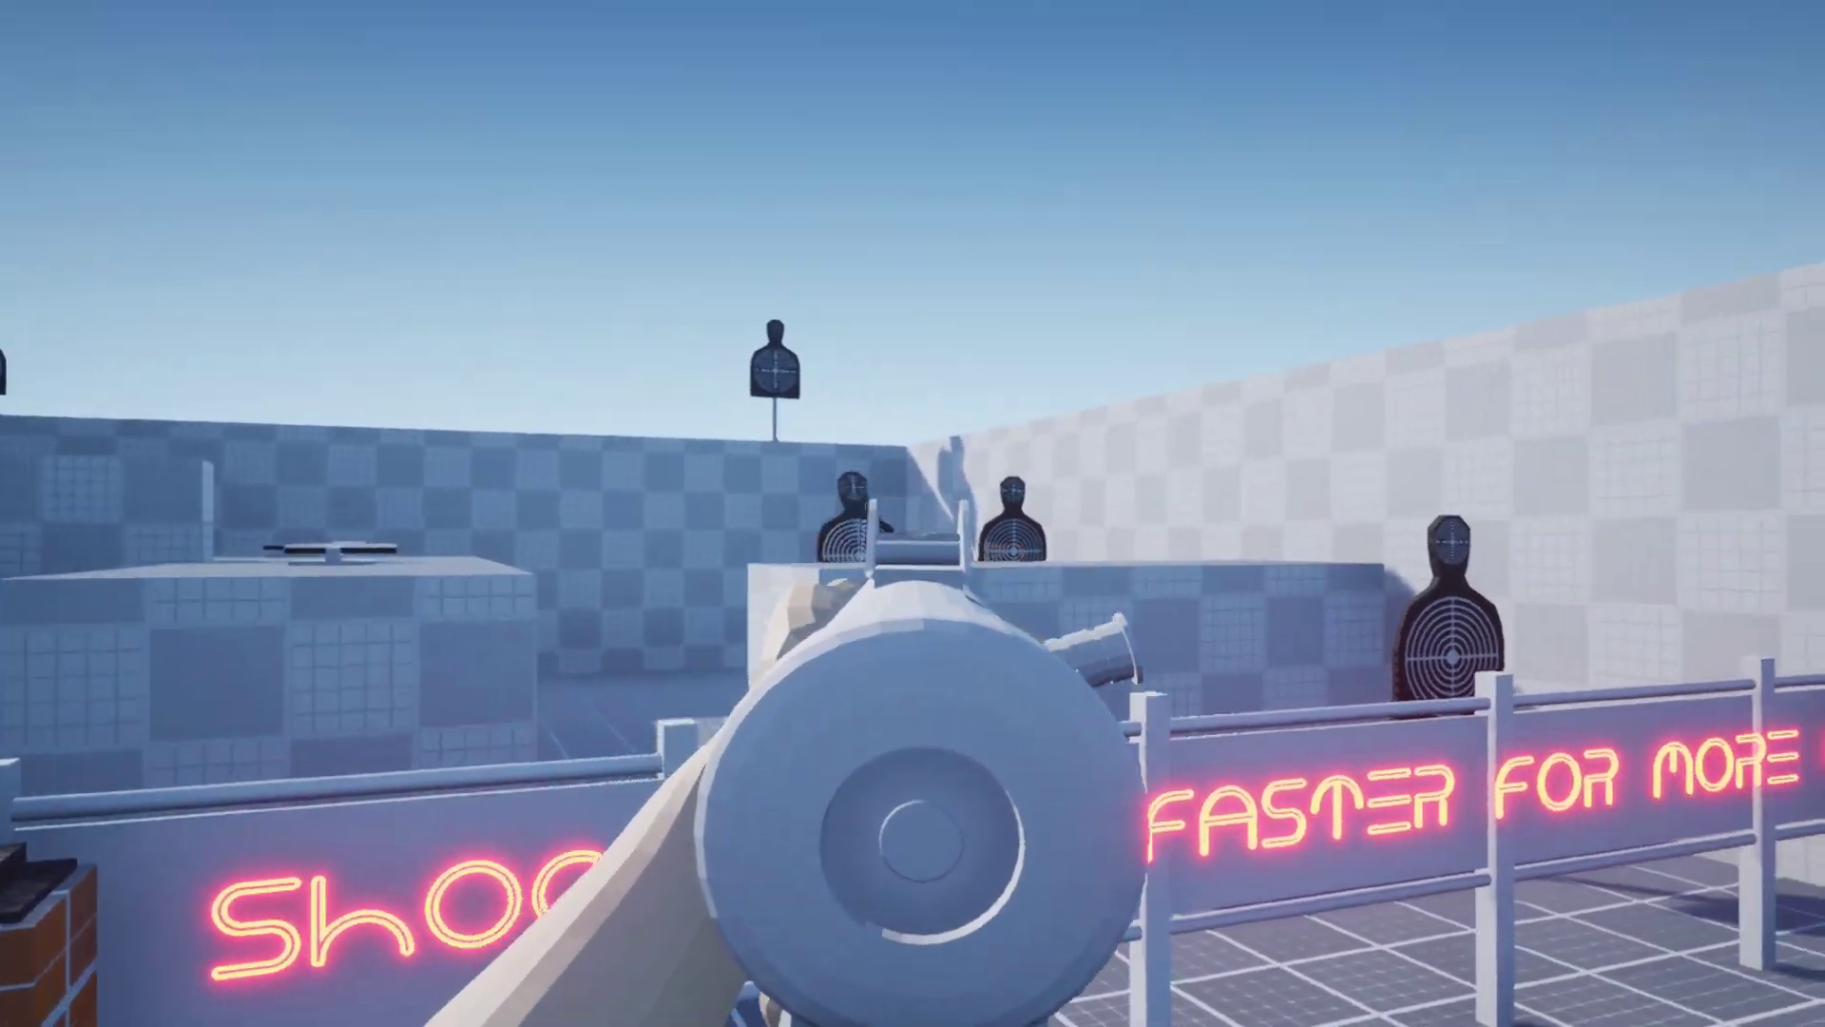
left_click(913, 537)
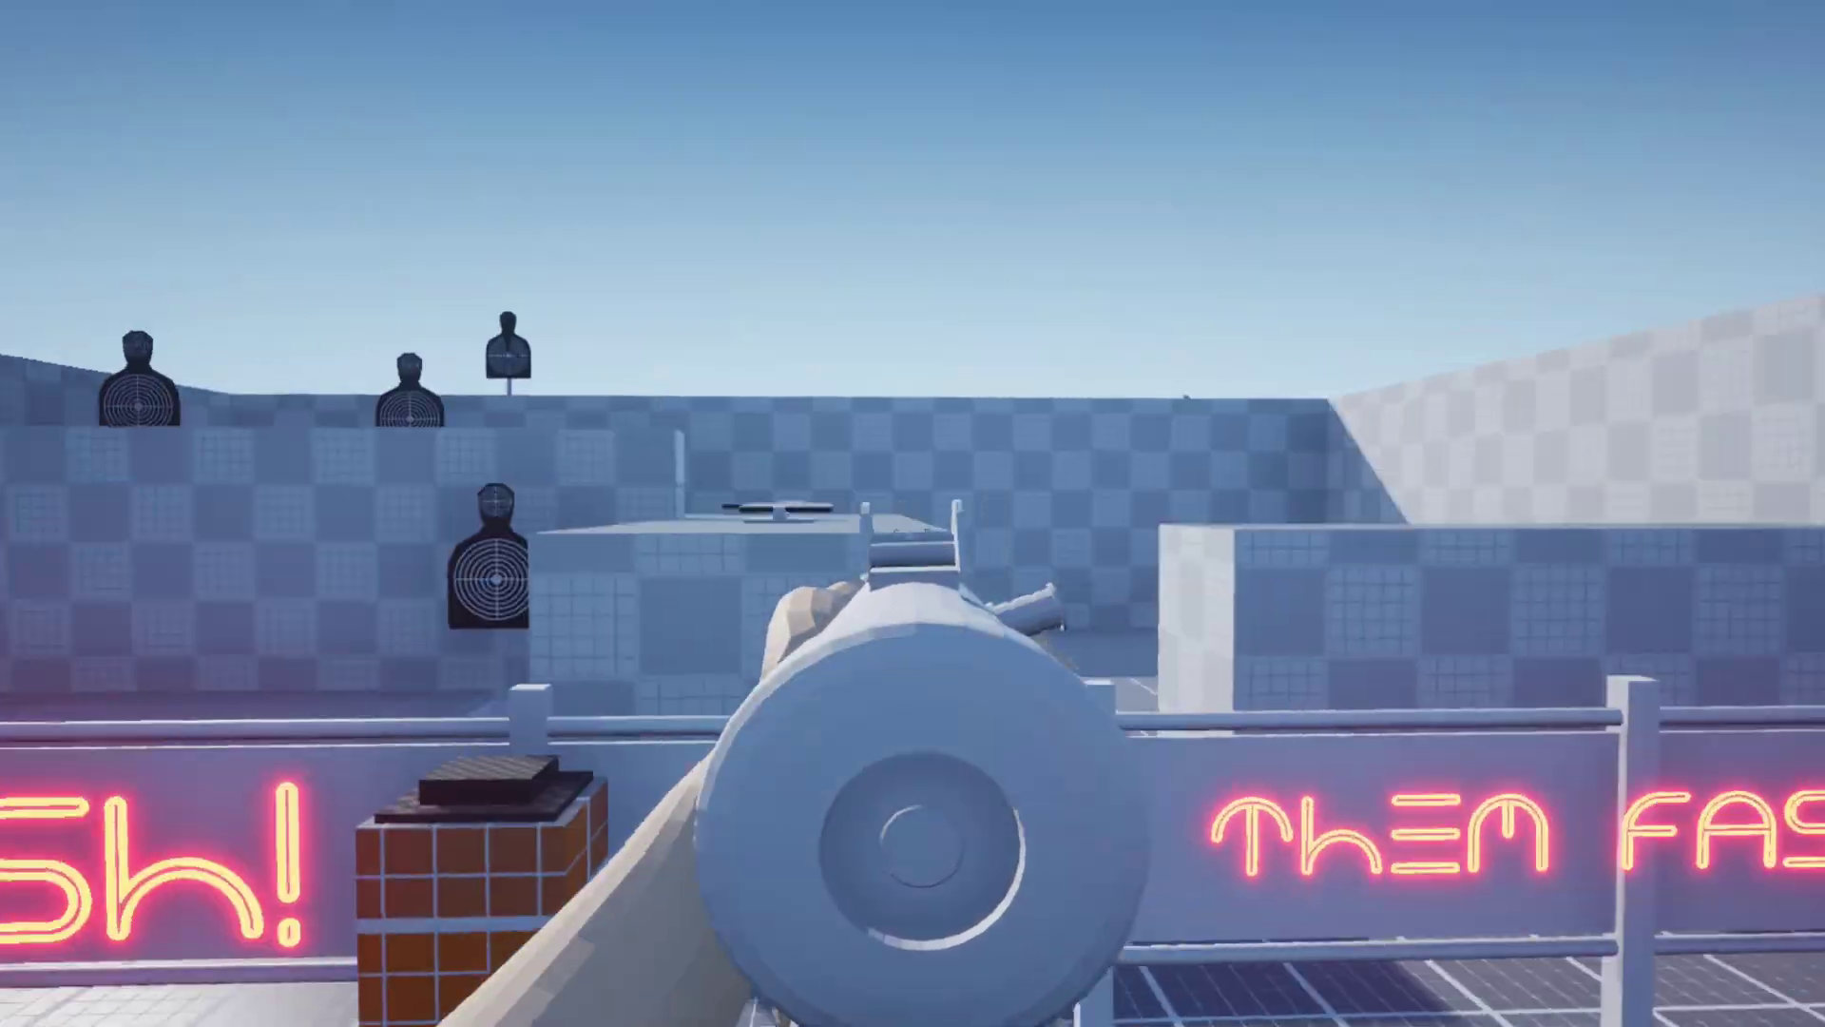
left_click(912, 537)
left_click(913, 538)
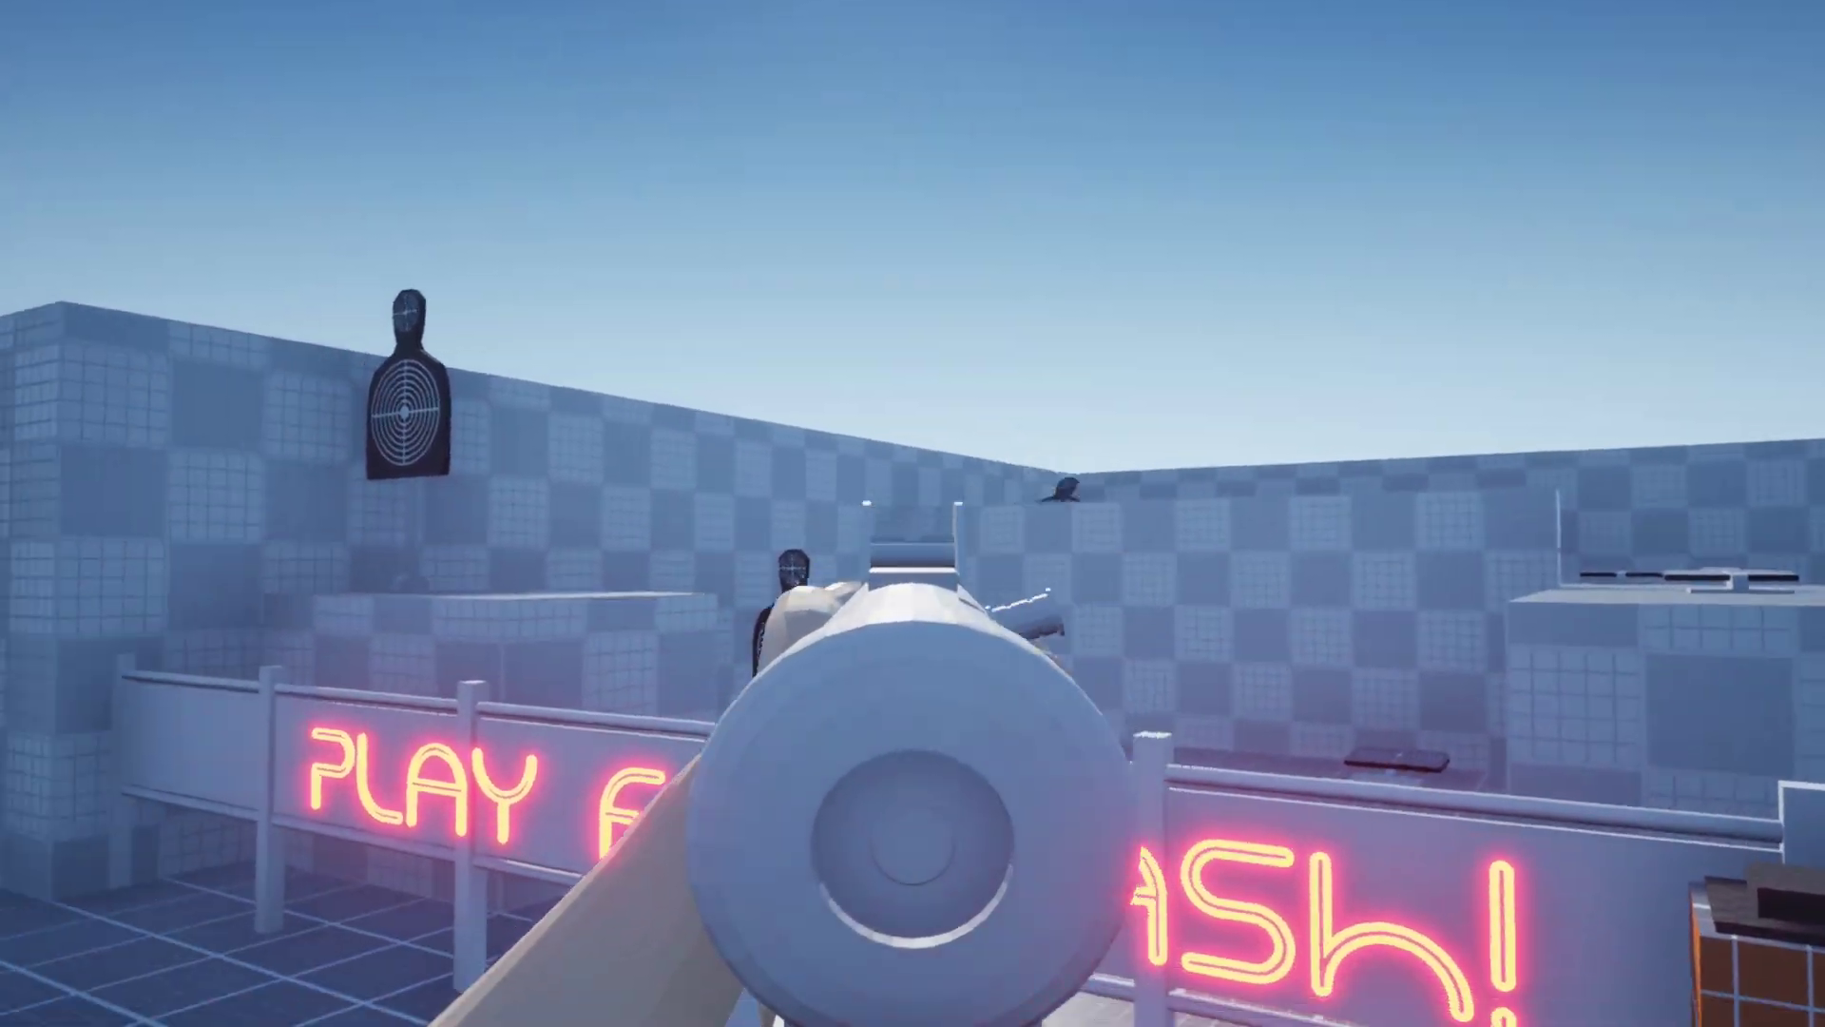
left_click(912, 537)
key("r")
key("w")
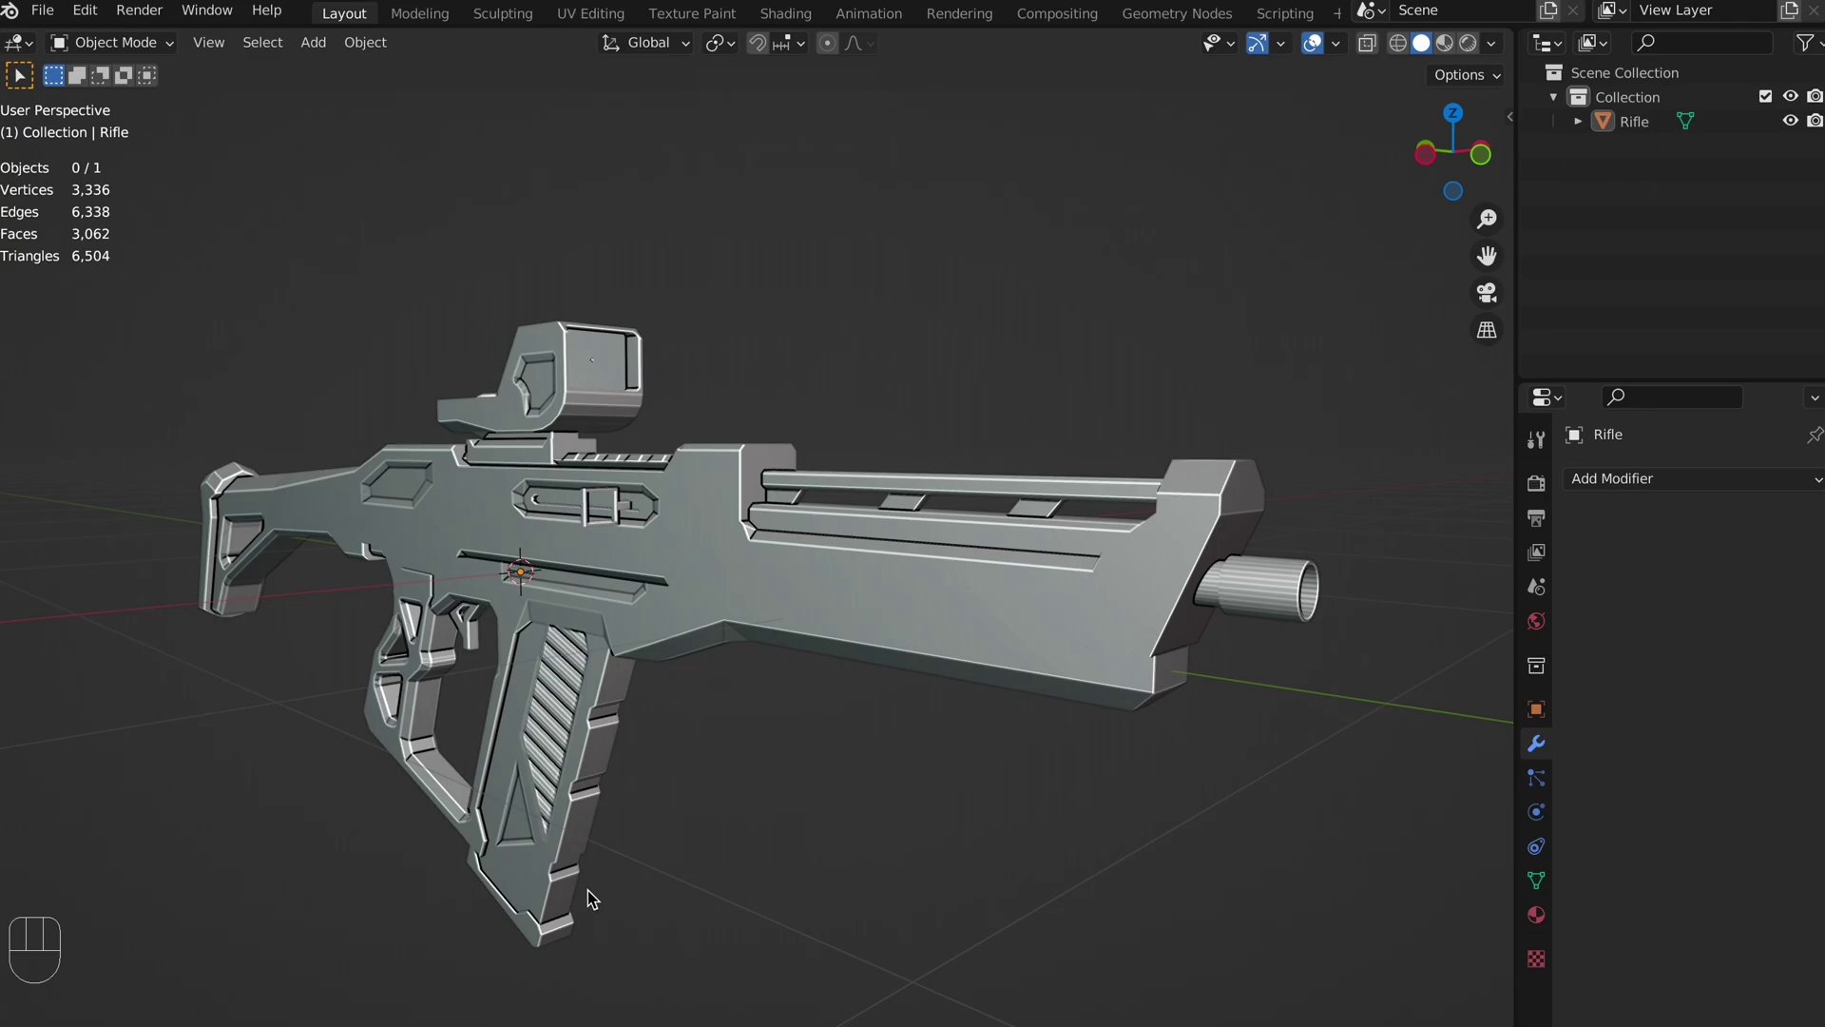
Orbit and zoom around the rifle to inspect the scope, barrel and receiver.
middle_click_drag(588, 889, 863, 761)
scroll(1091, 858, "up", 5)
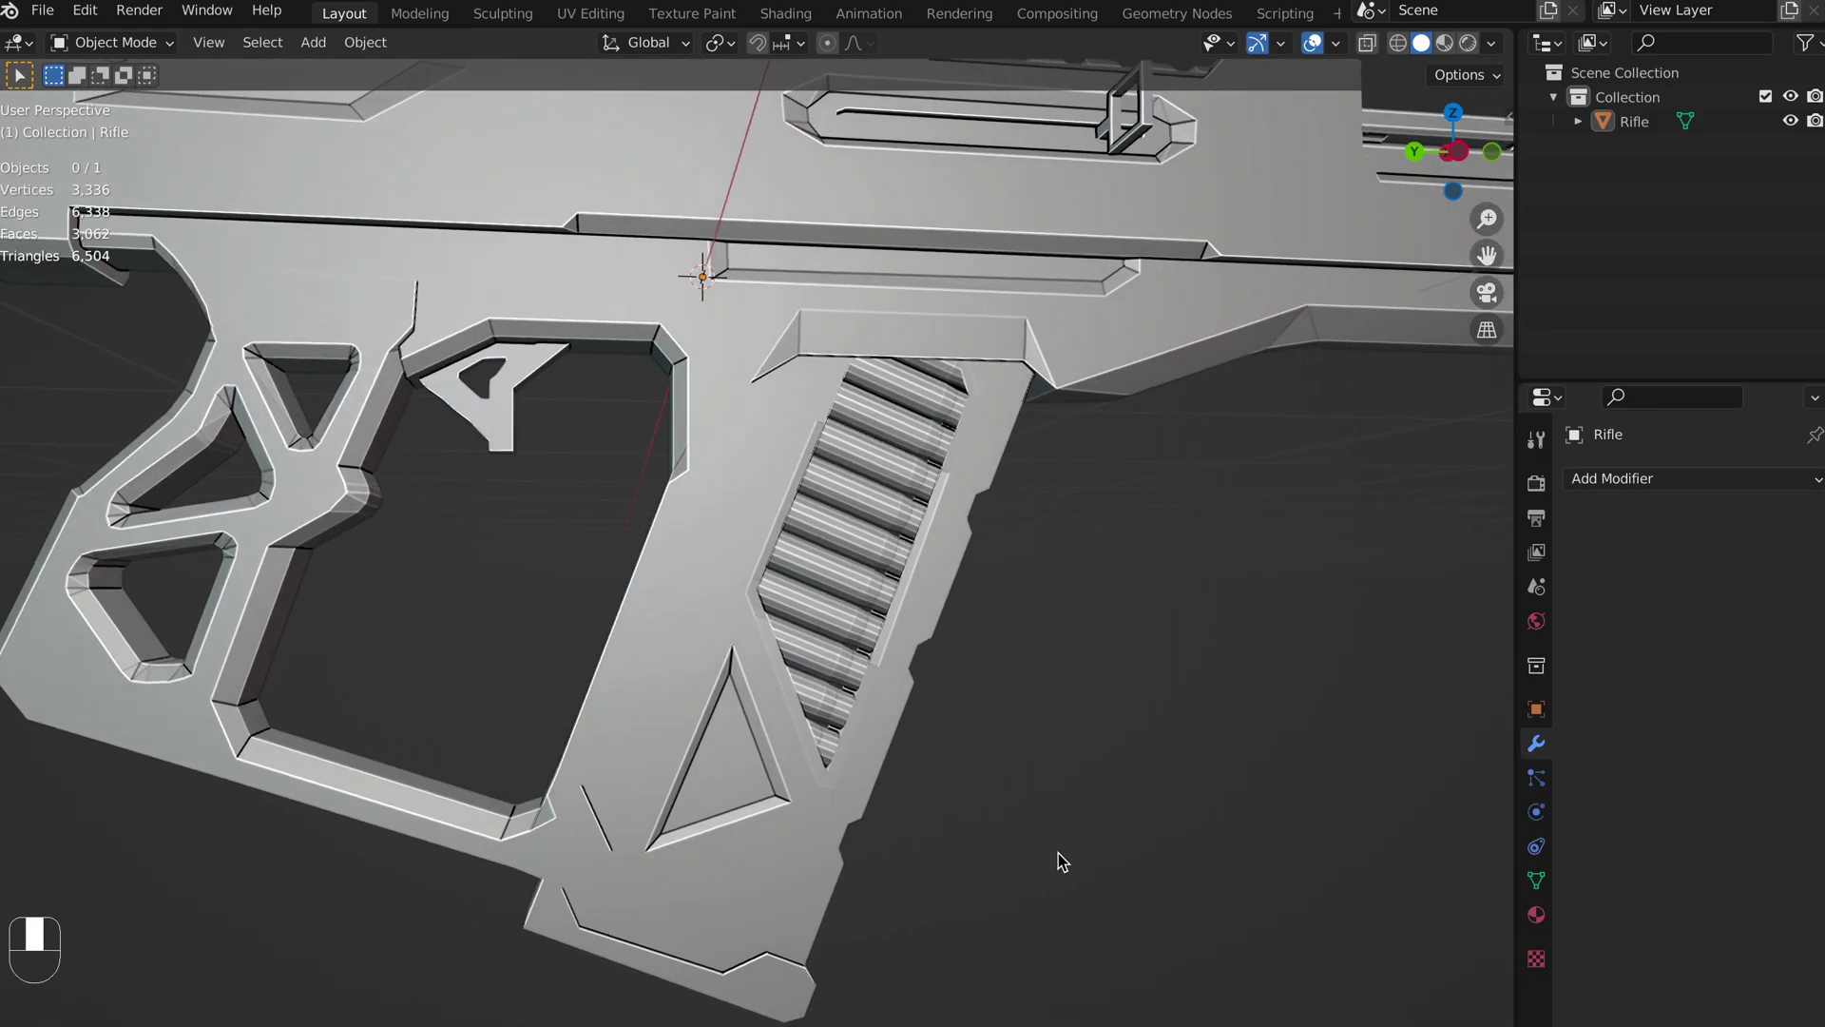
middle_click_drag(1038, 858, 1093, 851)
middle_click_drag(1311, 561, 903, 949, "shift")
middle_click_drag(928, 819, 1074, 810)
middle_click_drag(1144, 715, 922, 697, "shift")
scroll(1181, 744, "up", 5)
middle_click_drag(1131, 703, 723, 709)
middle_click_drag(247, 708, 819, 675, "shift")
Clear the selection and frame the receiver in right-side view to add an armature.
left_click(779, 653)
scroll(819, 675, "down", 5)
key("a")
key("KP_3")
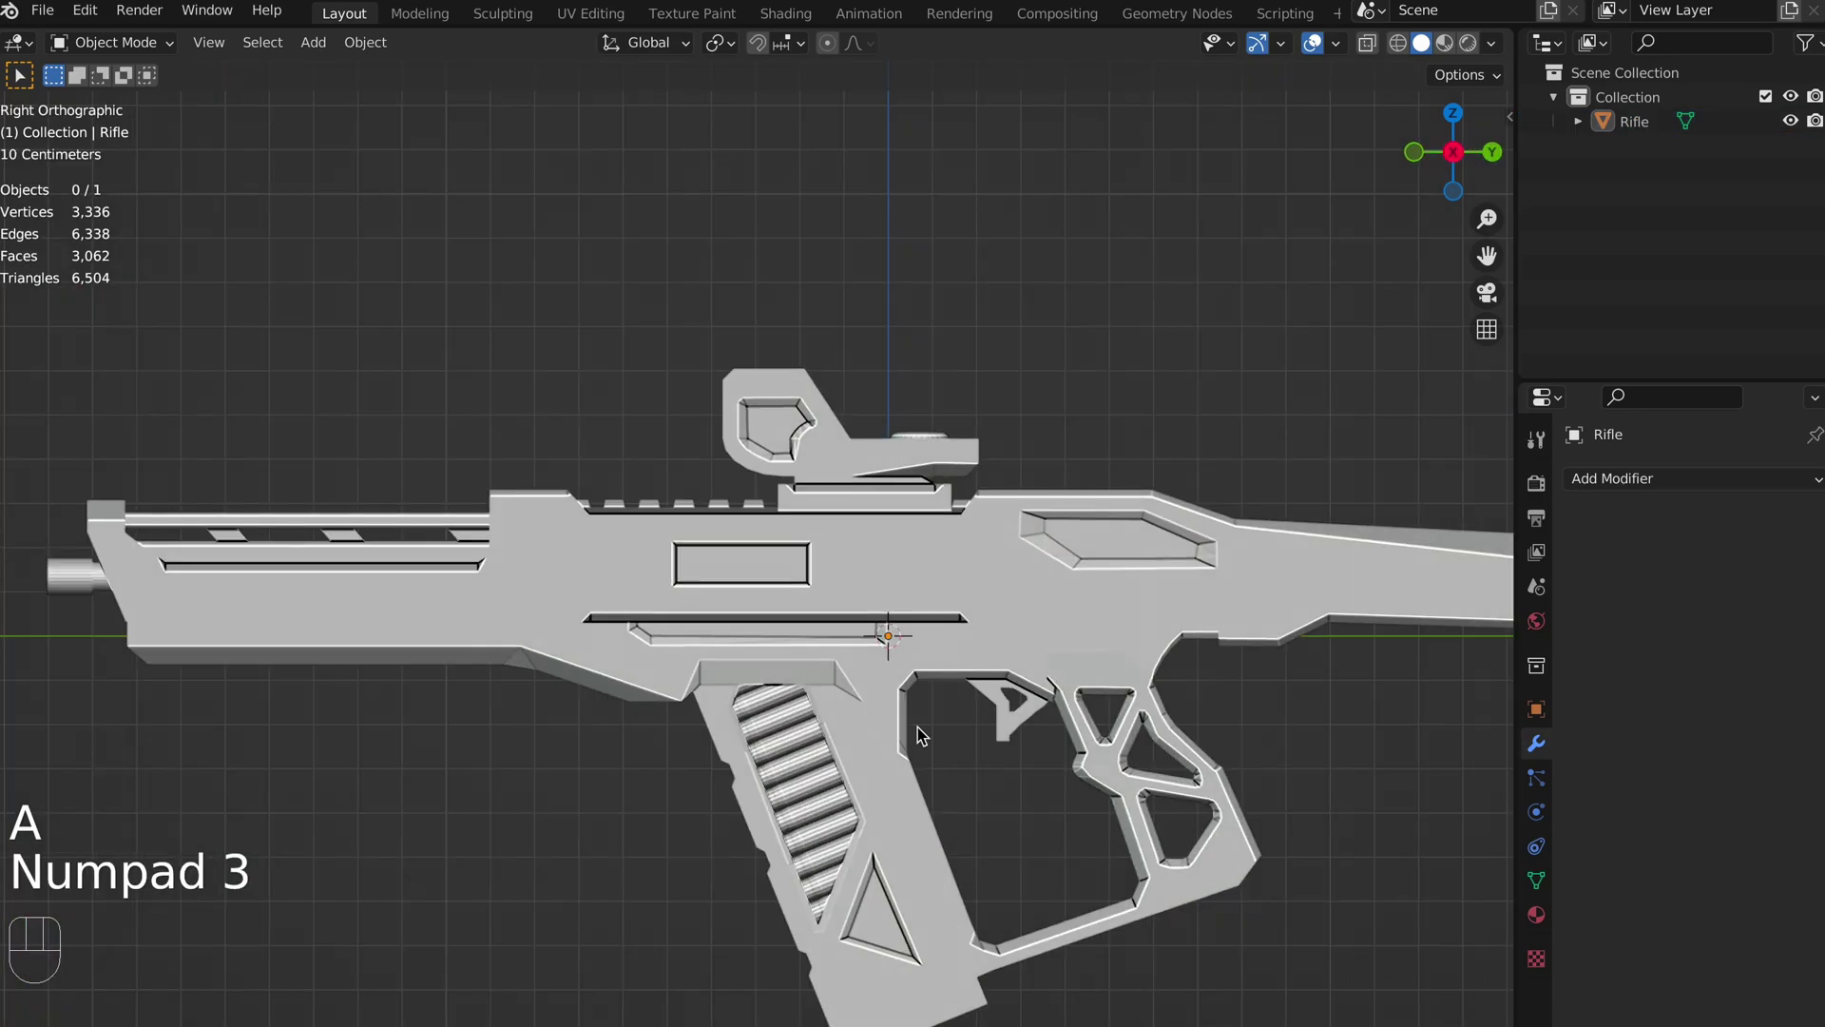
middle_click_drag(955, 741, 813, 709, "shift")
scroll(812, 708, "up", 3)
middle_click_drag(647, 643, 741, 671, "shift")
key("shift+a")
Add the armature, scale it down to 0.249, and show the rifle in wireframe.
left_click(741, 689)
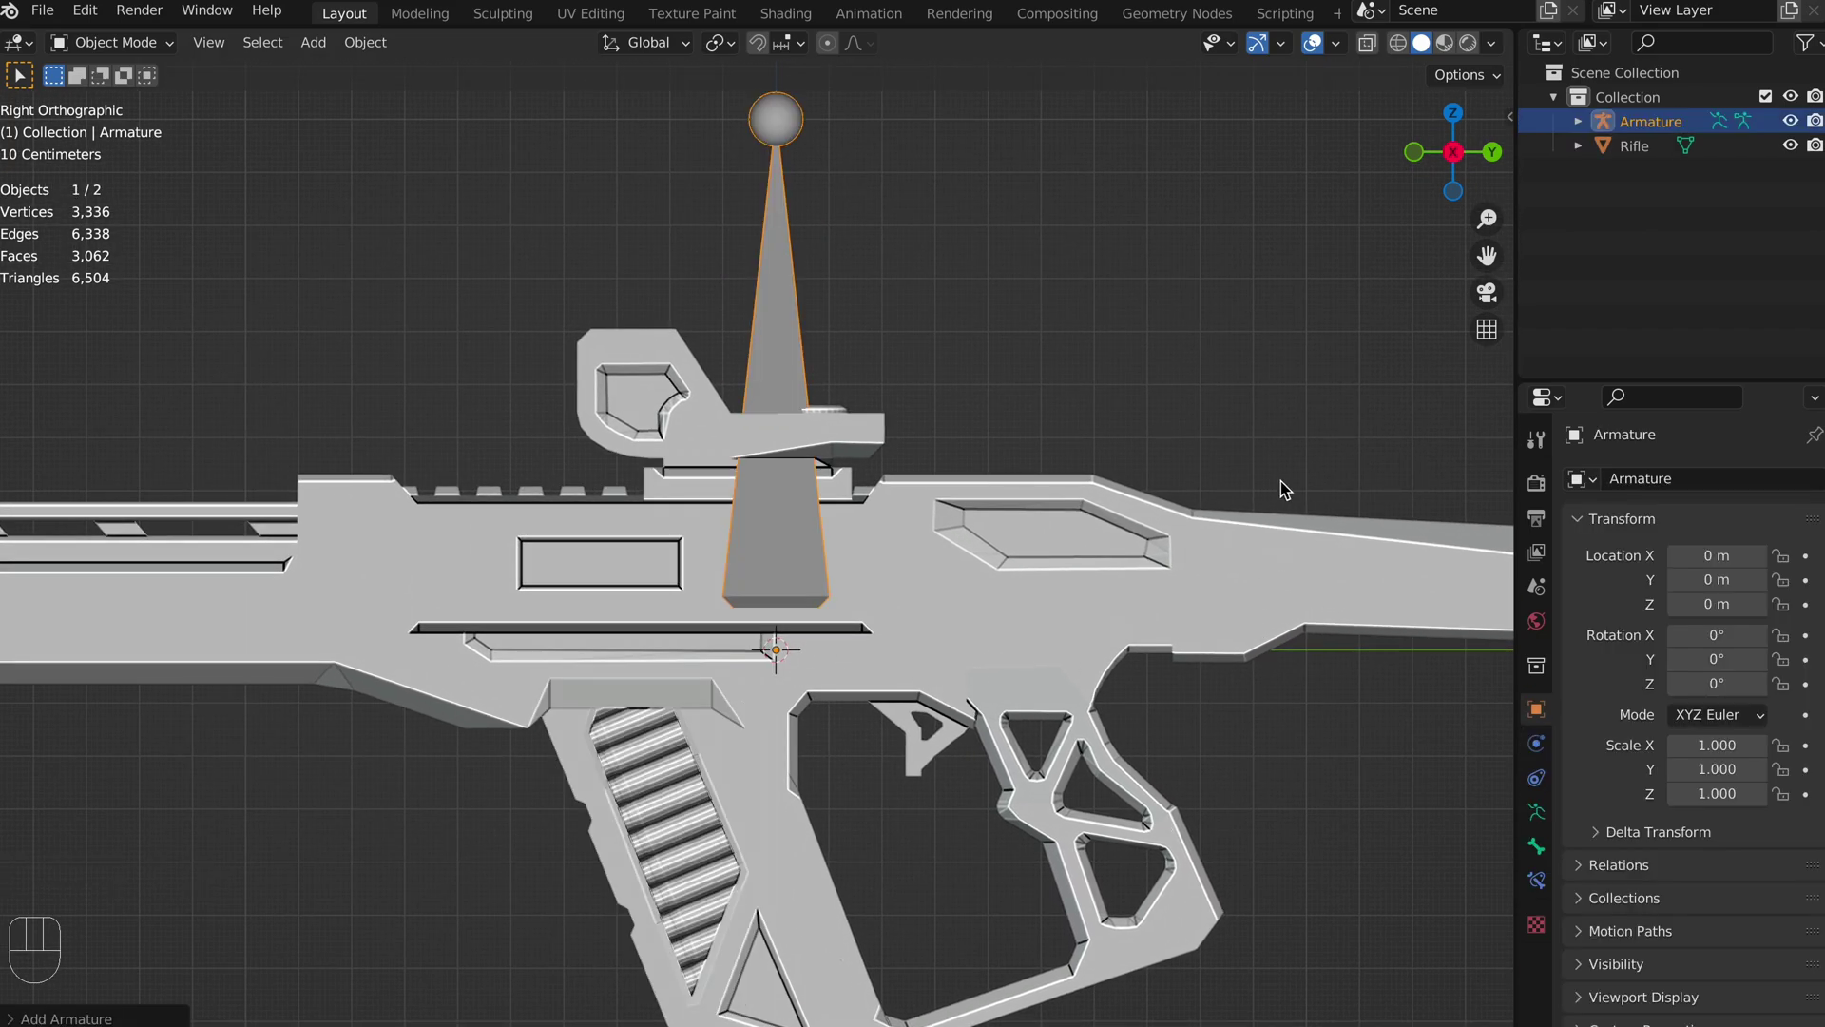
key("s")
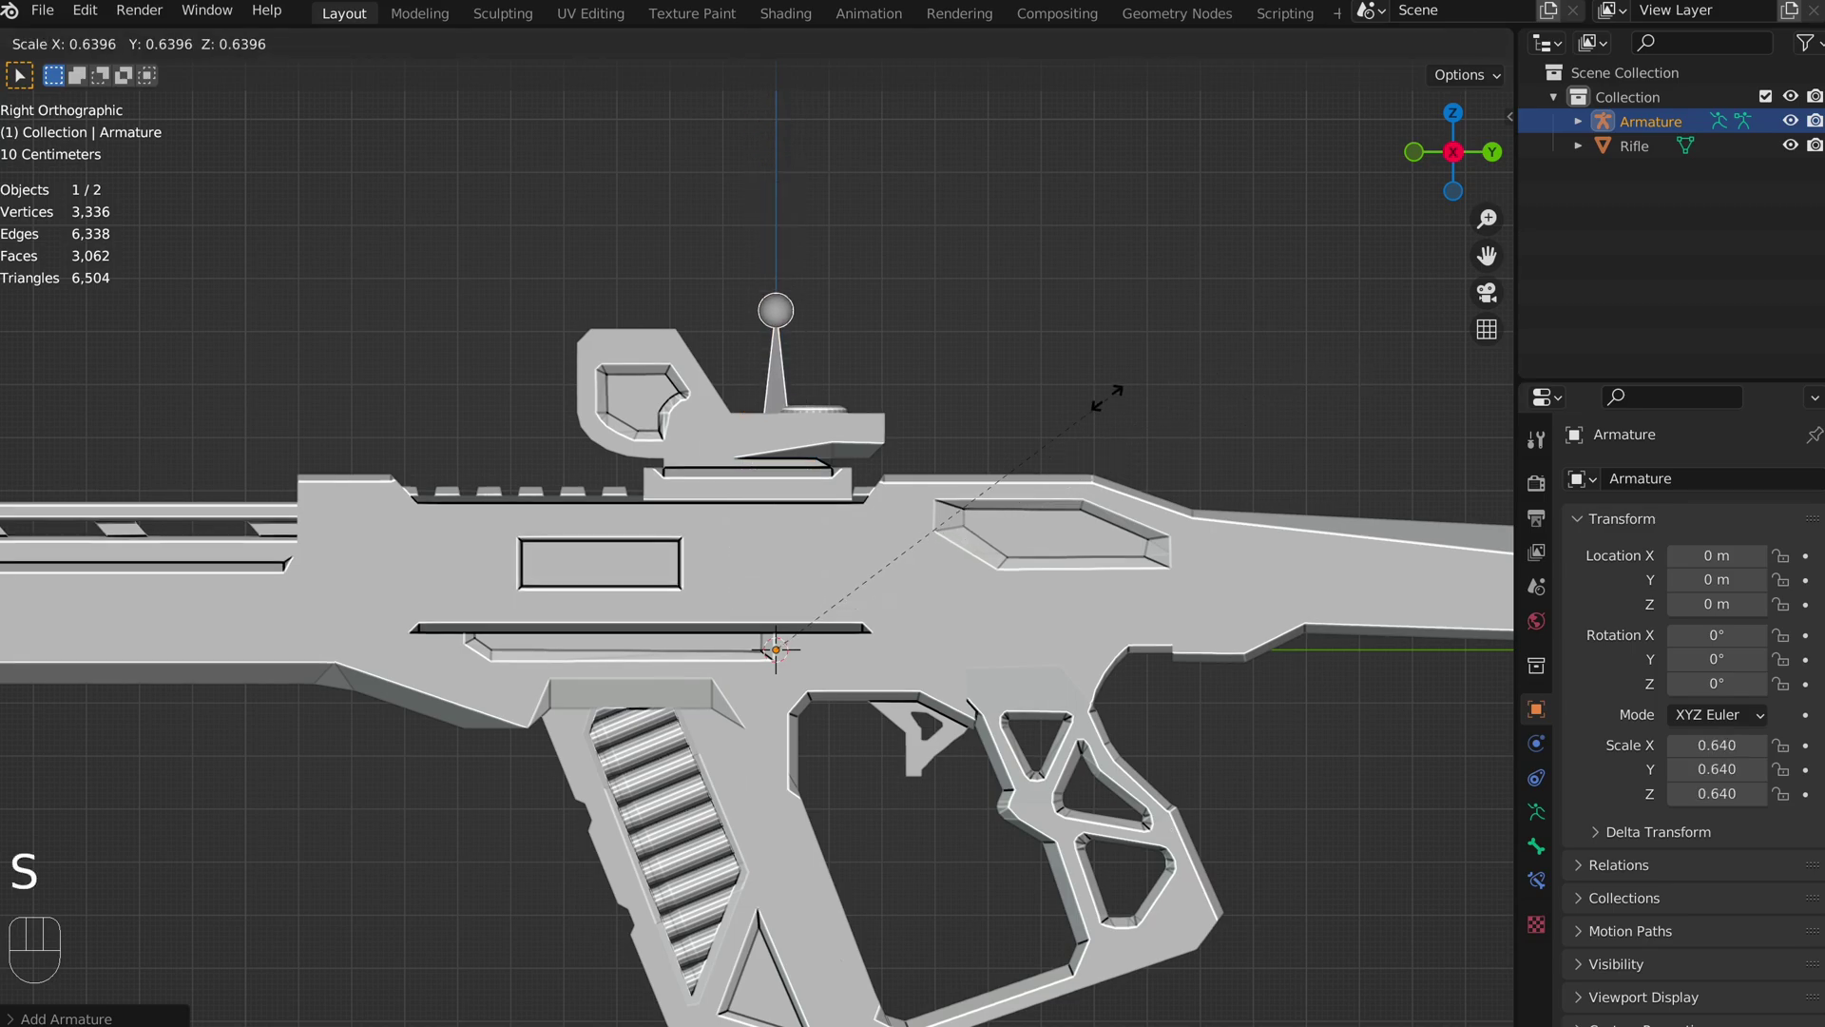
left_click(986, 450)
key("z")
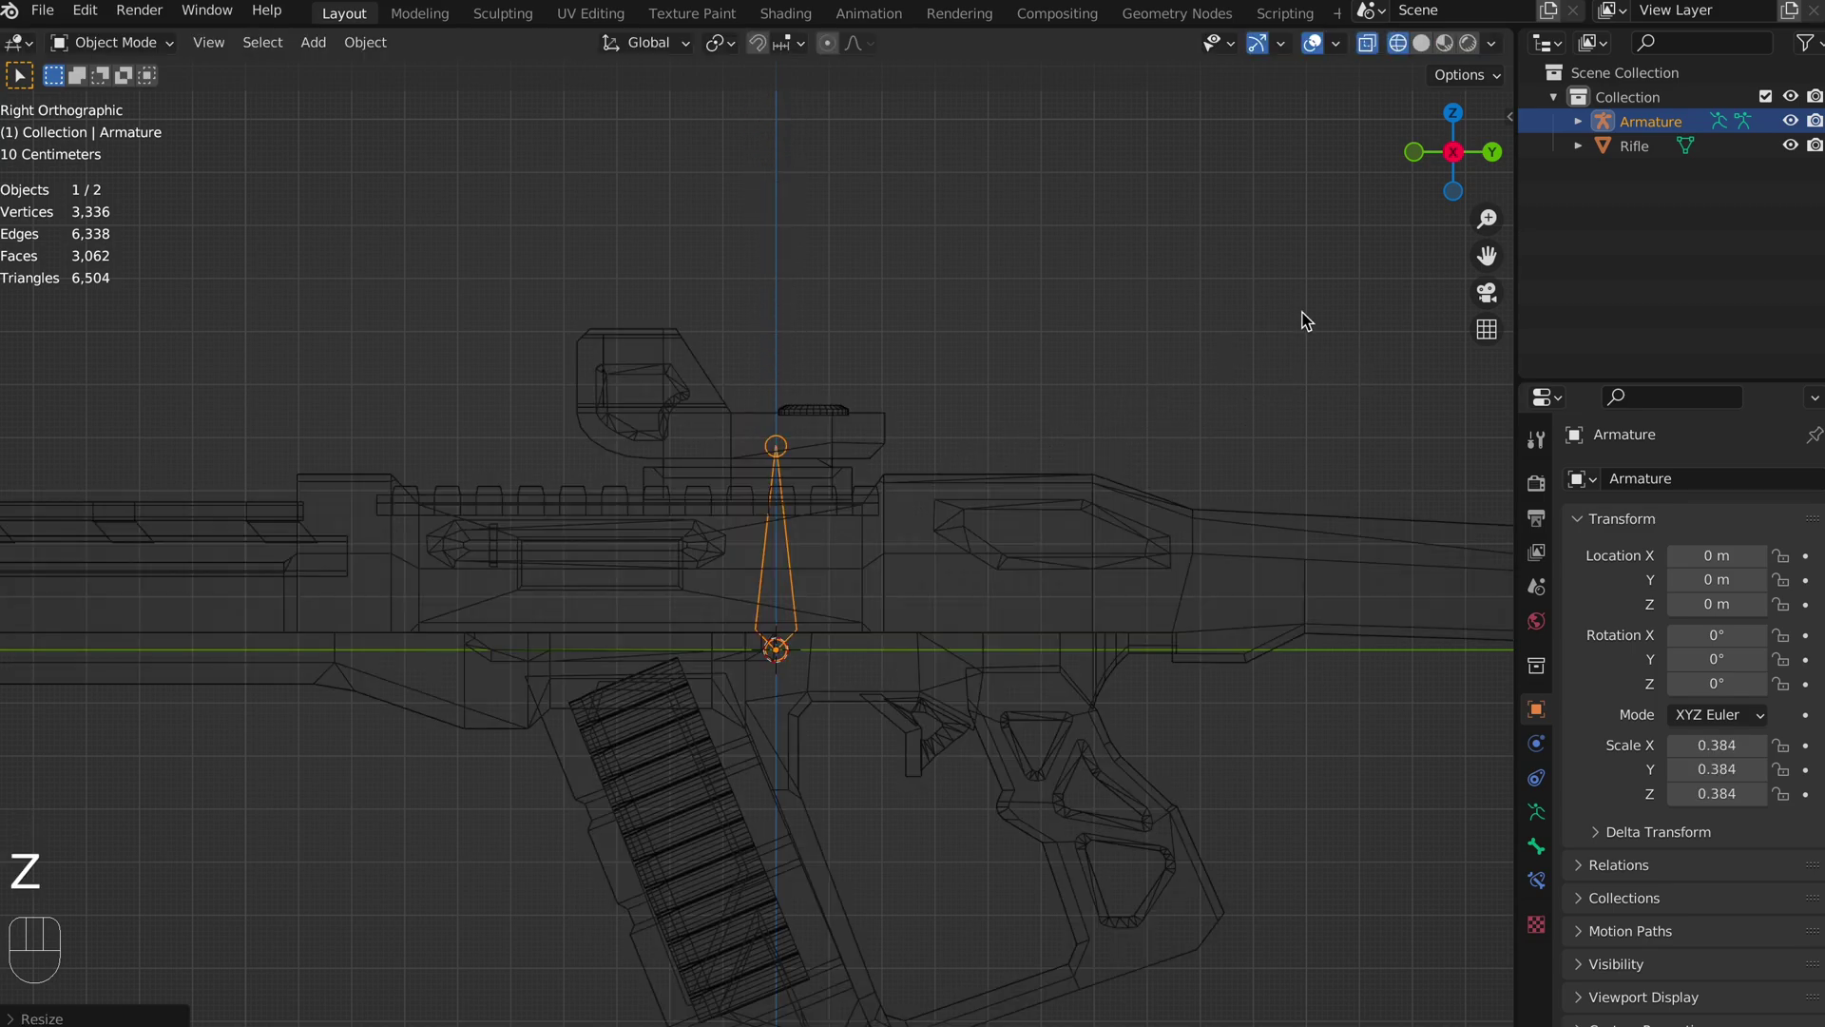
key("s")
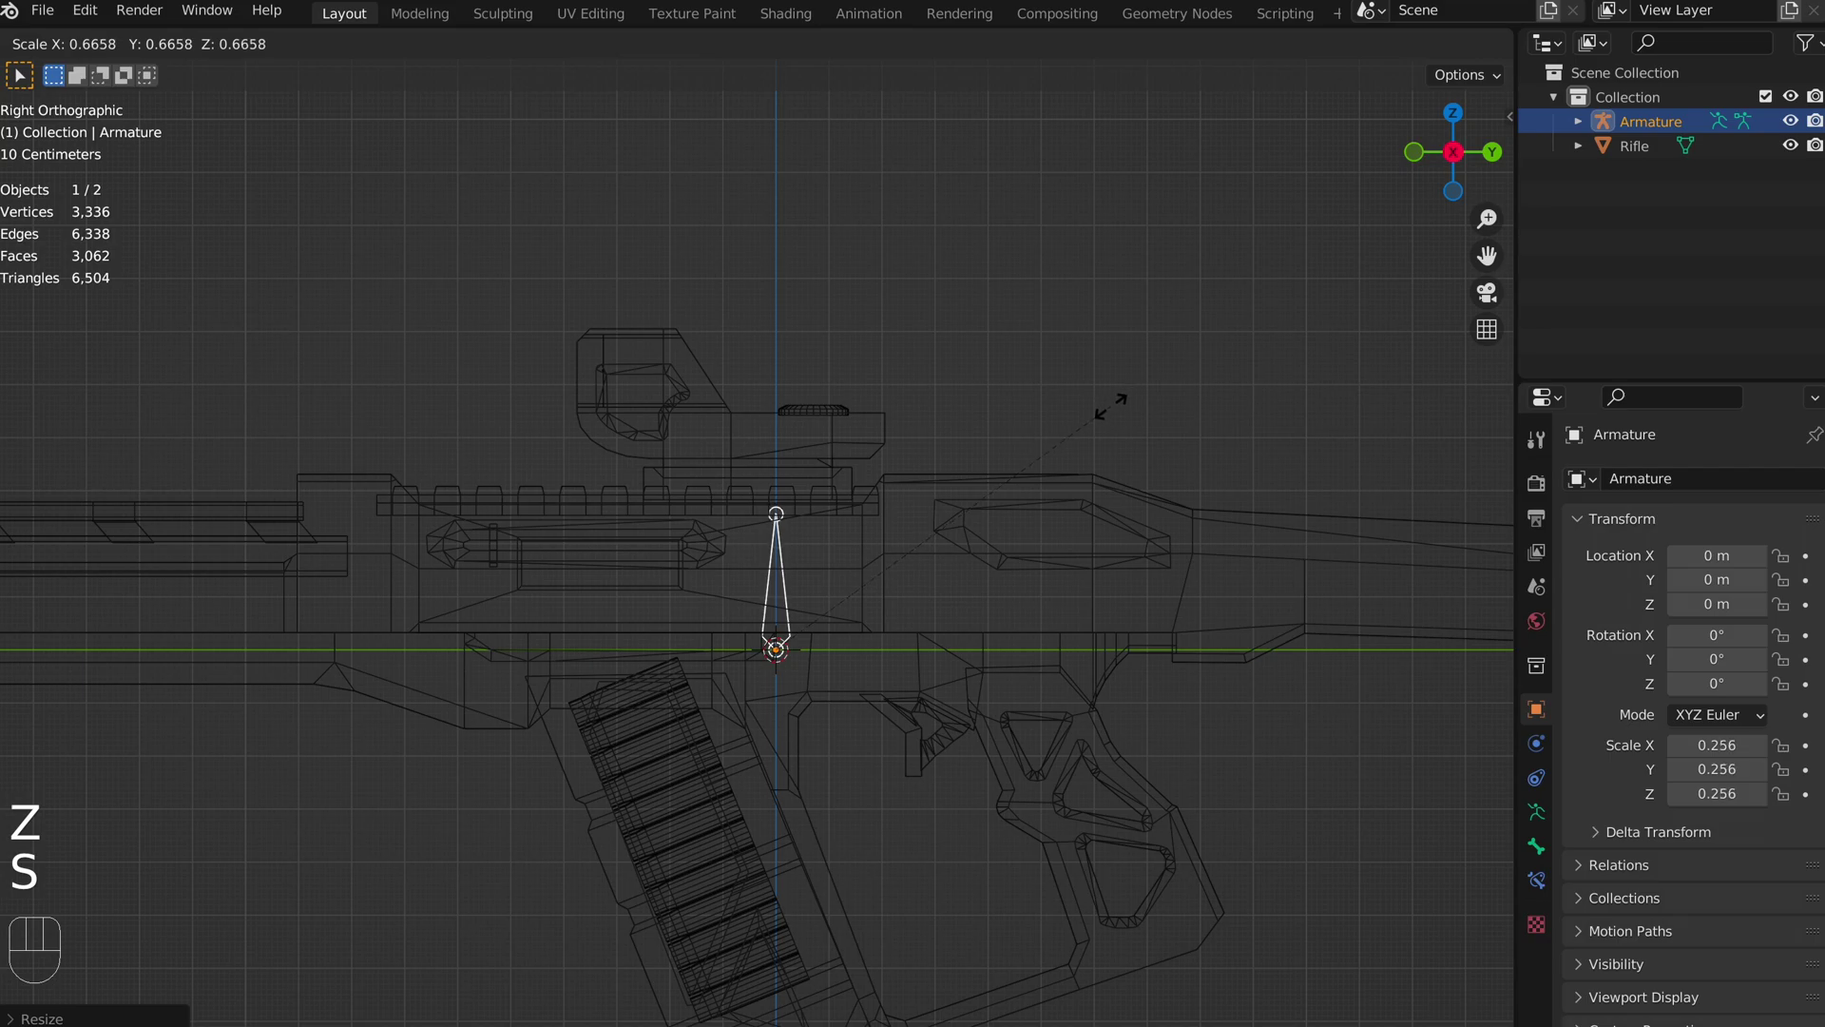
left_click(1104, 411)
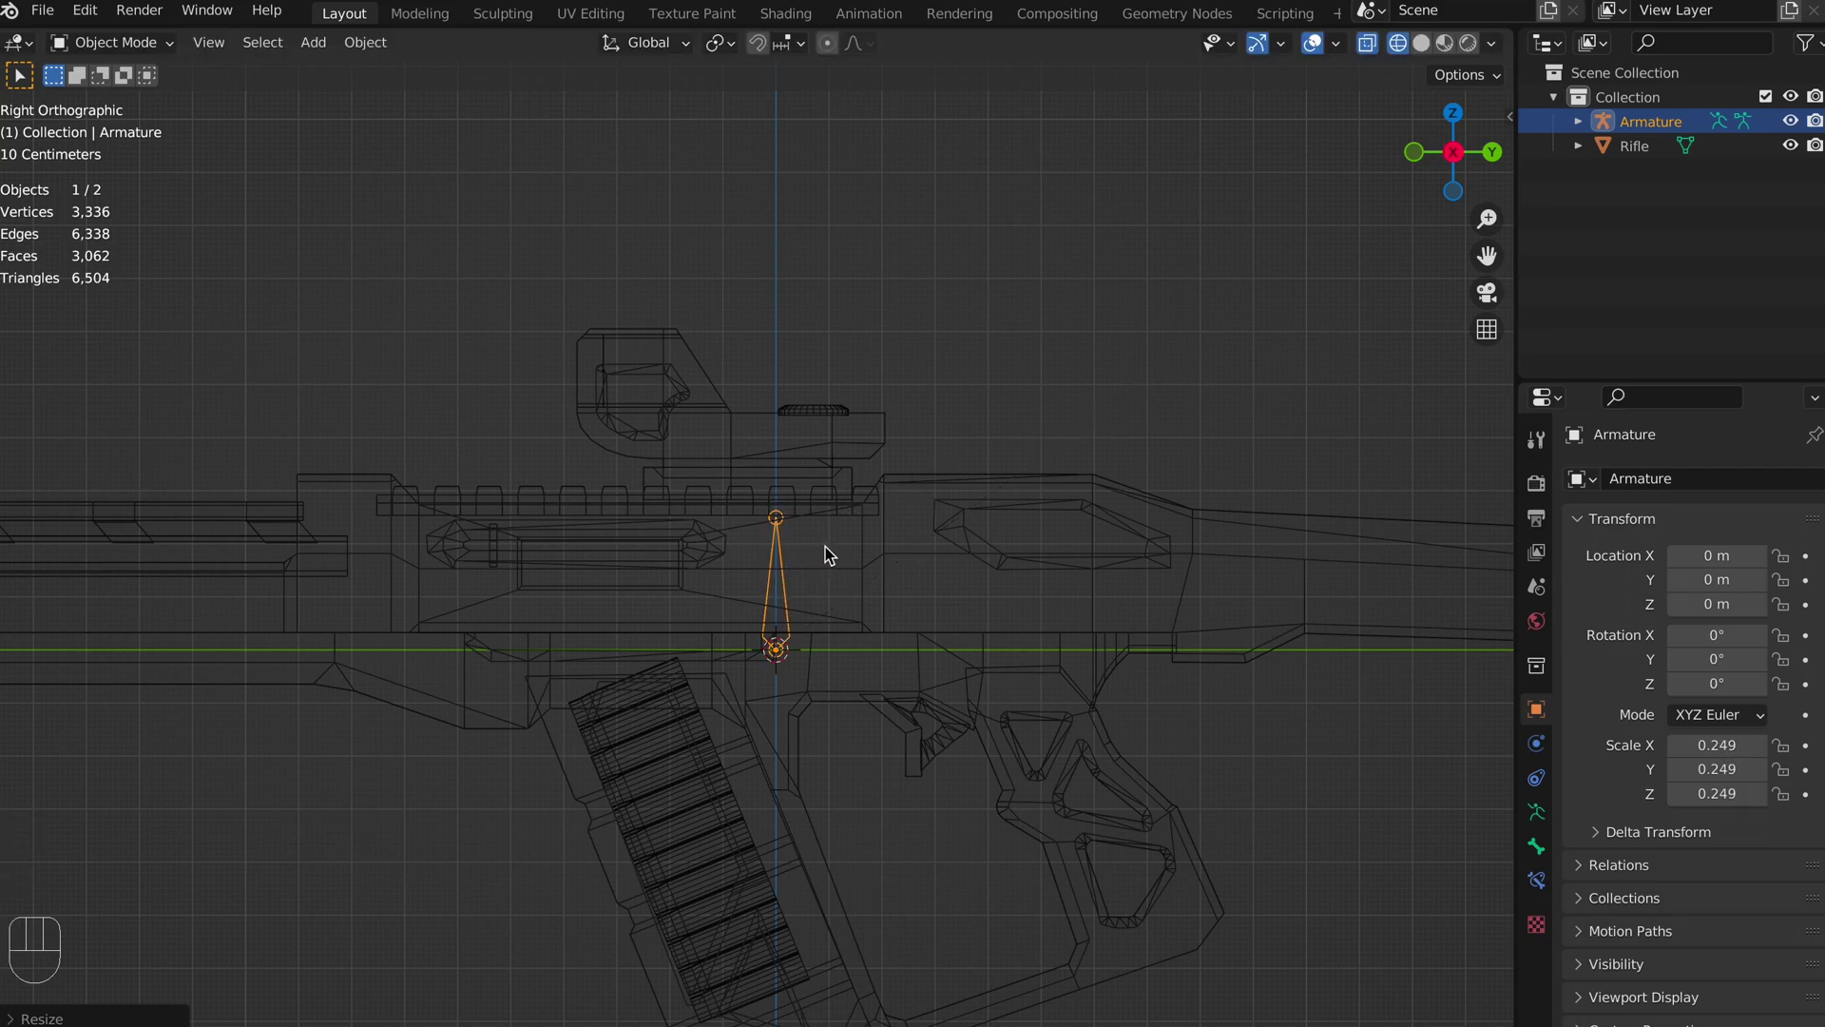
scroll(827, 555, "up", 3)
middle_click_drag(872, 659, 1013, 566, "shift")
scroll(987, 572, "down", 3)
middle_click_drag(859, 569, 961, 485, "shift")
In Edit Mode, extrude a new bone from the first bone's tip toward the barrel.
key("Tab")
scroll(1052, 313, "up", 2)
middle_click_drag(1052, 313, 1237, 522, "shift")
scroll(808, 523, "up", 3)
key("e")
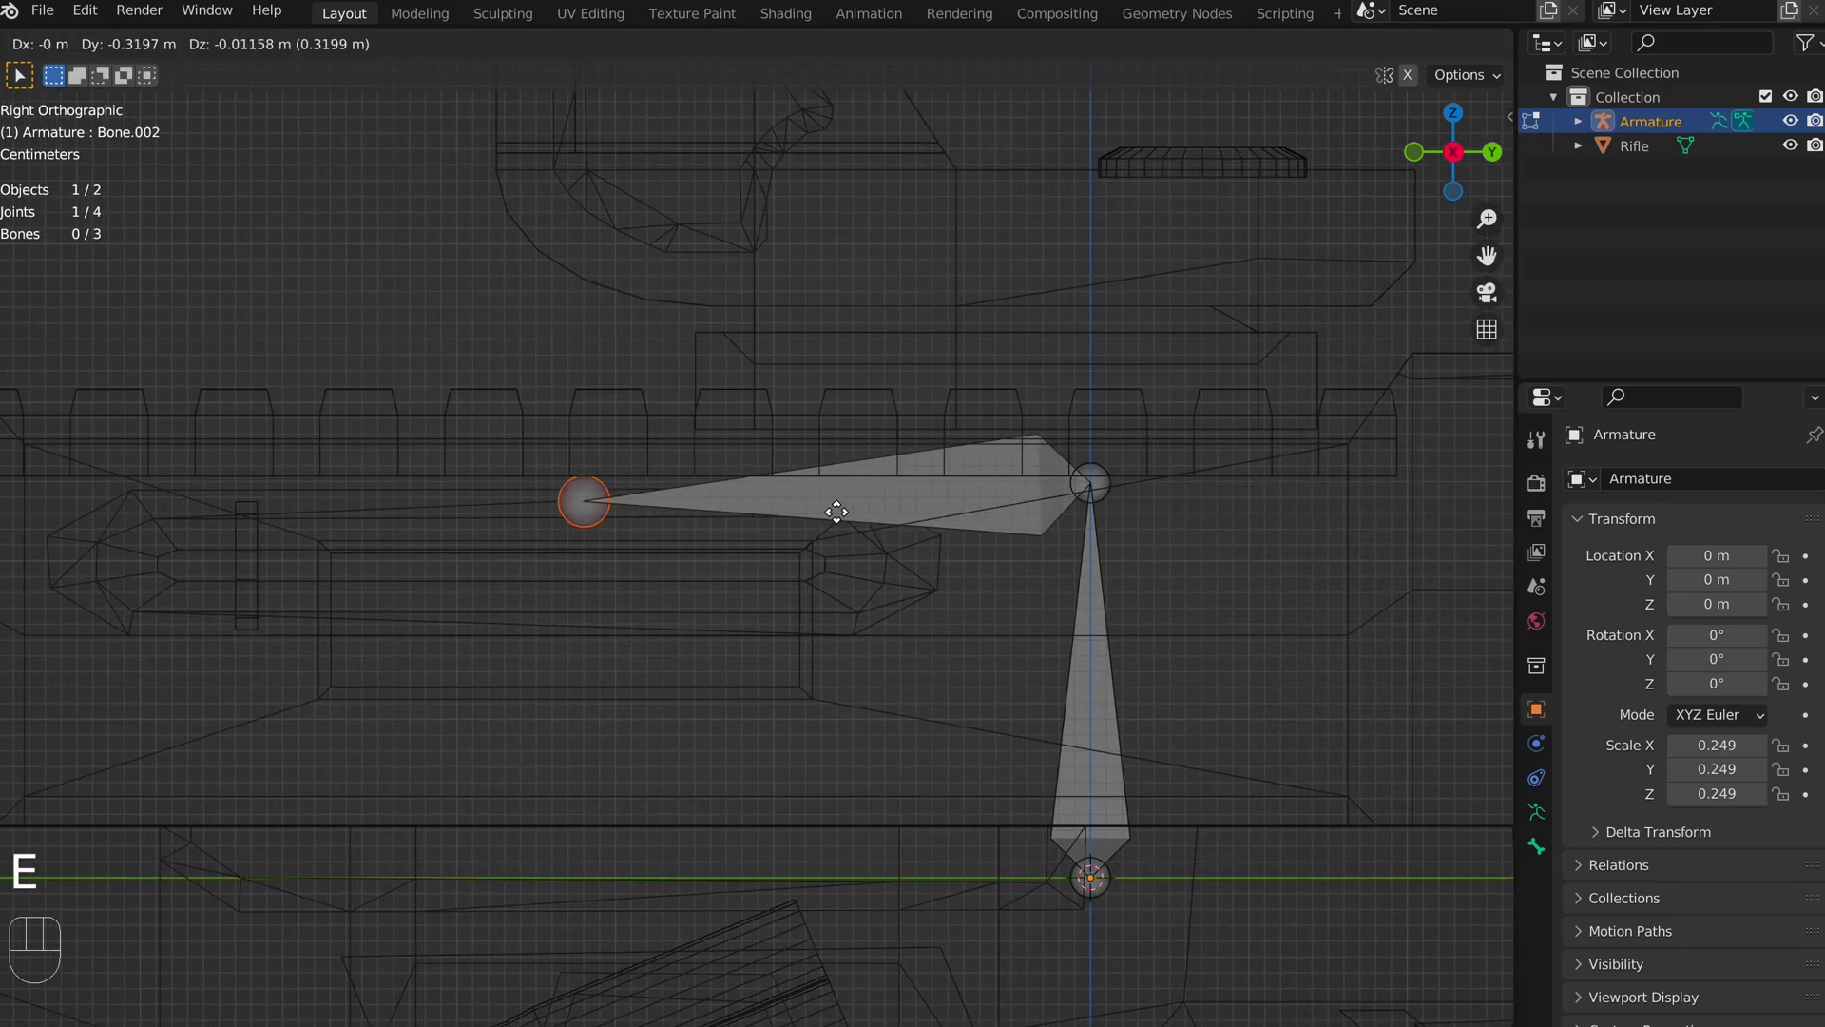
left_click(486, 468)
Bring the whole rifle into view and return the armature to Object Mode.
scroll(486, 468, "down", 5)
scroll(444, 437, "down", 3)
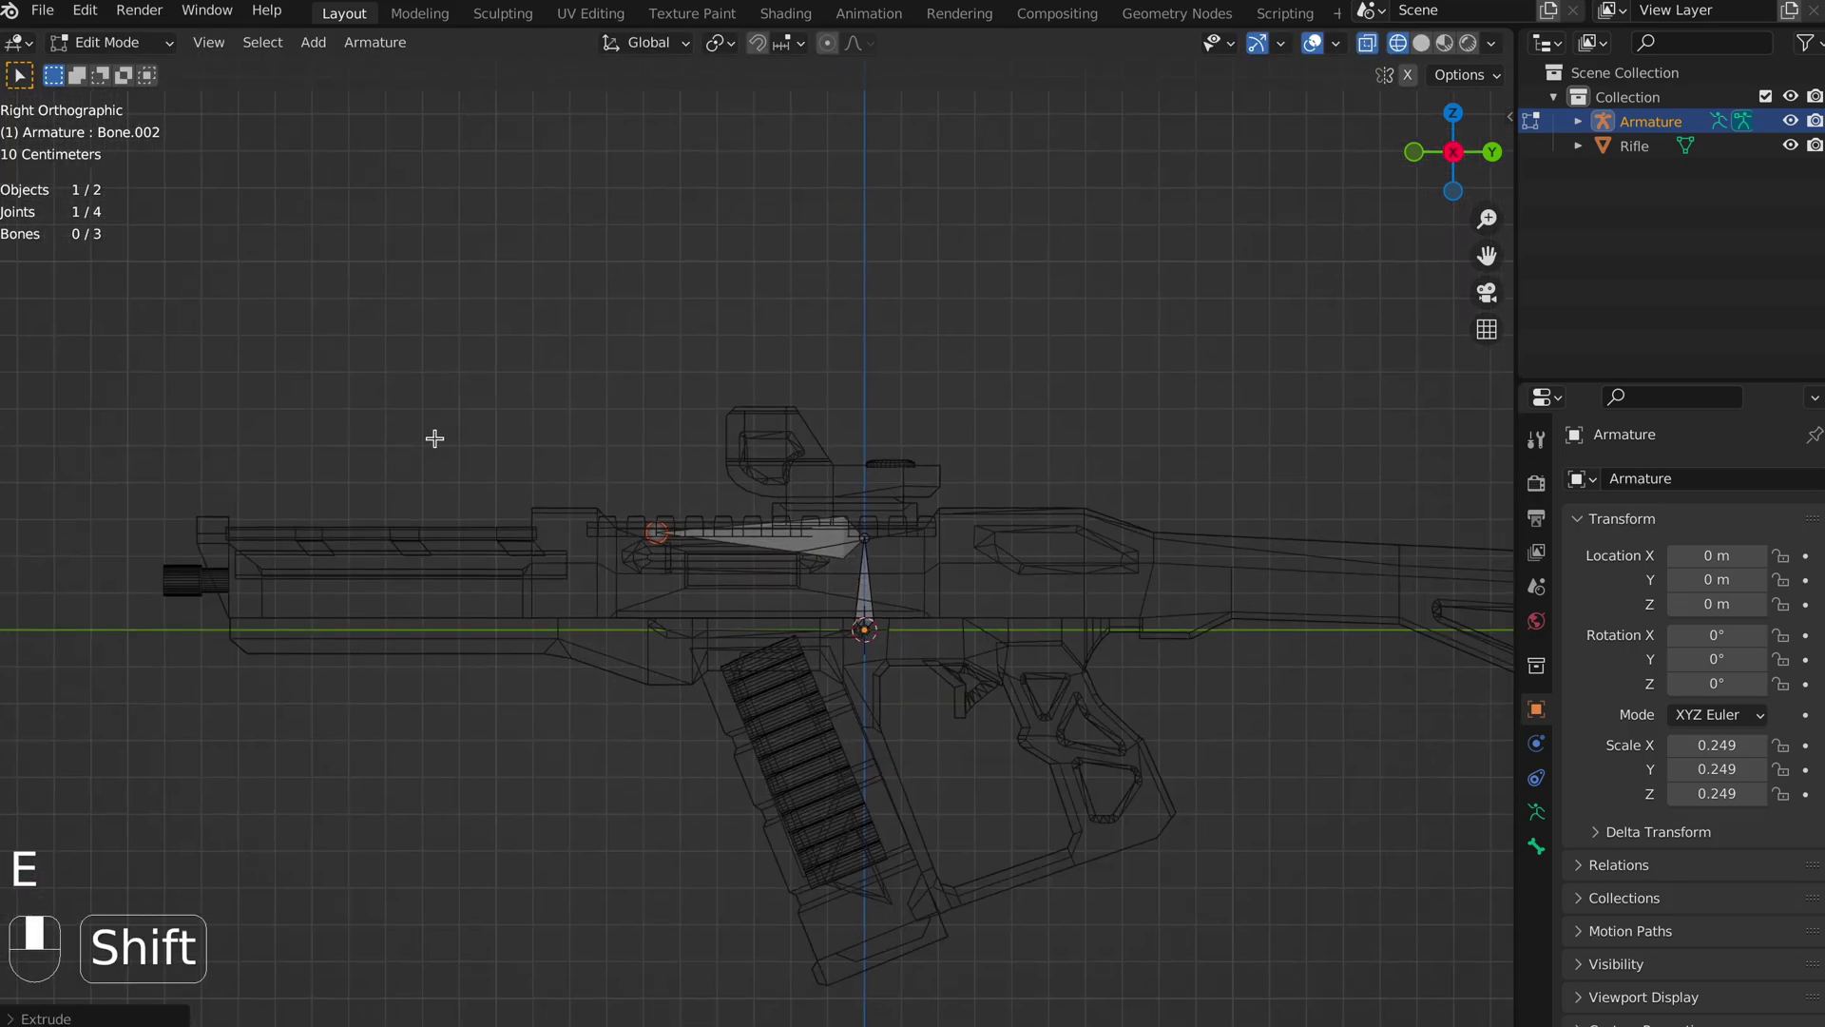
middle_click_drag(444, 436, 751, 399, "shift")
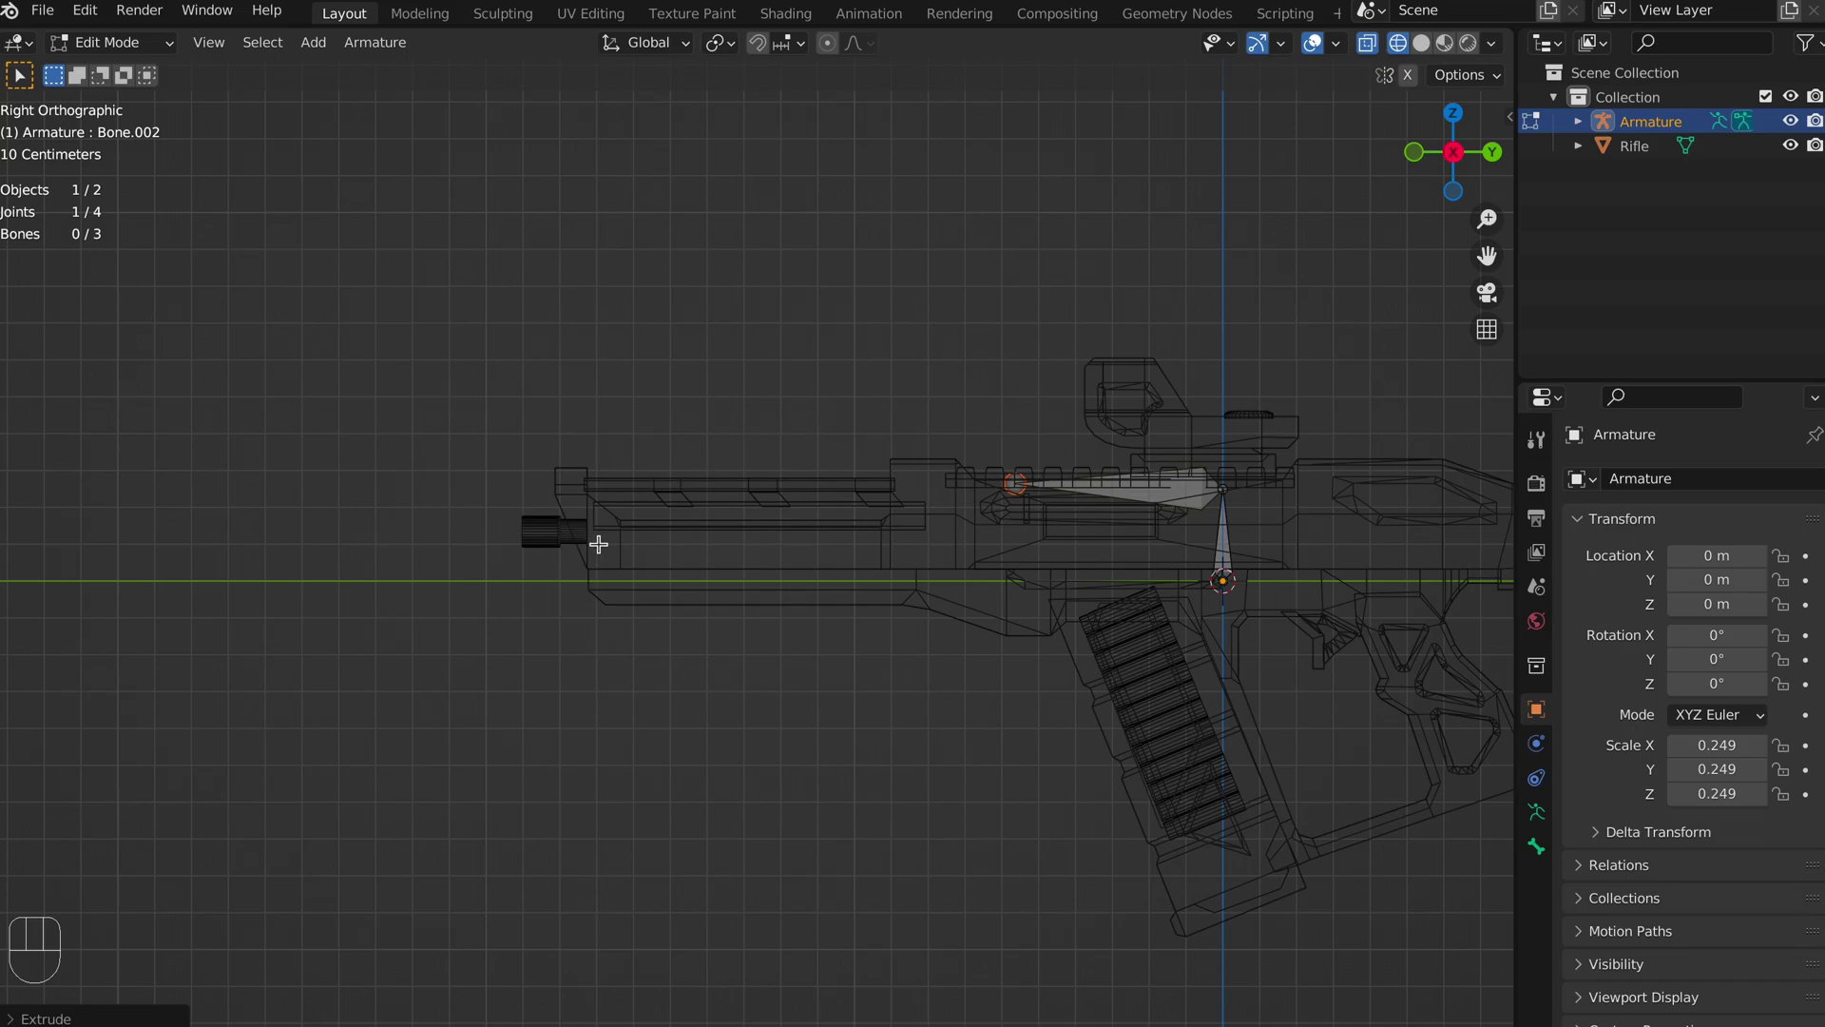
mouse_move(600, 548)
middle_mouse_down()
mouse_move(567, 541)
mouse_move(615, 533)
middle_mouse_up()
key("Tab")
scroll(403, 511, "up", 3)
scroll(403, 511, "down", 3)
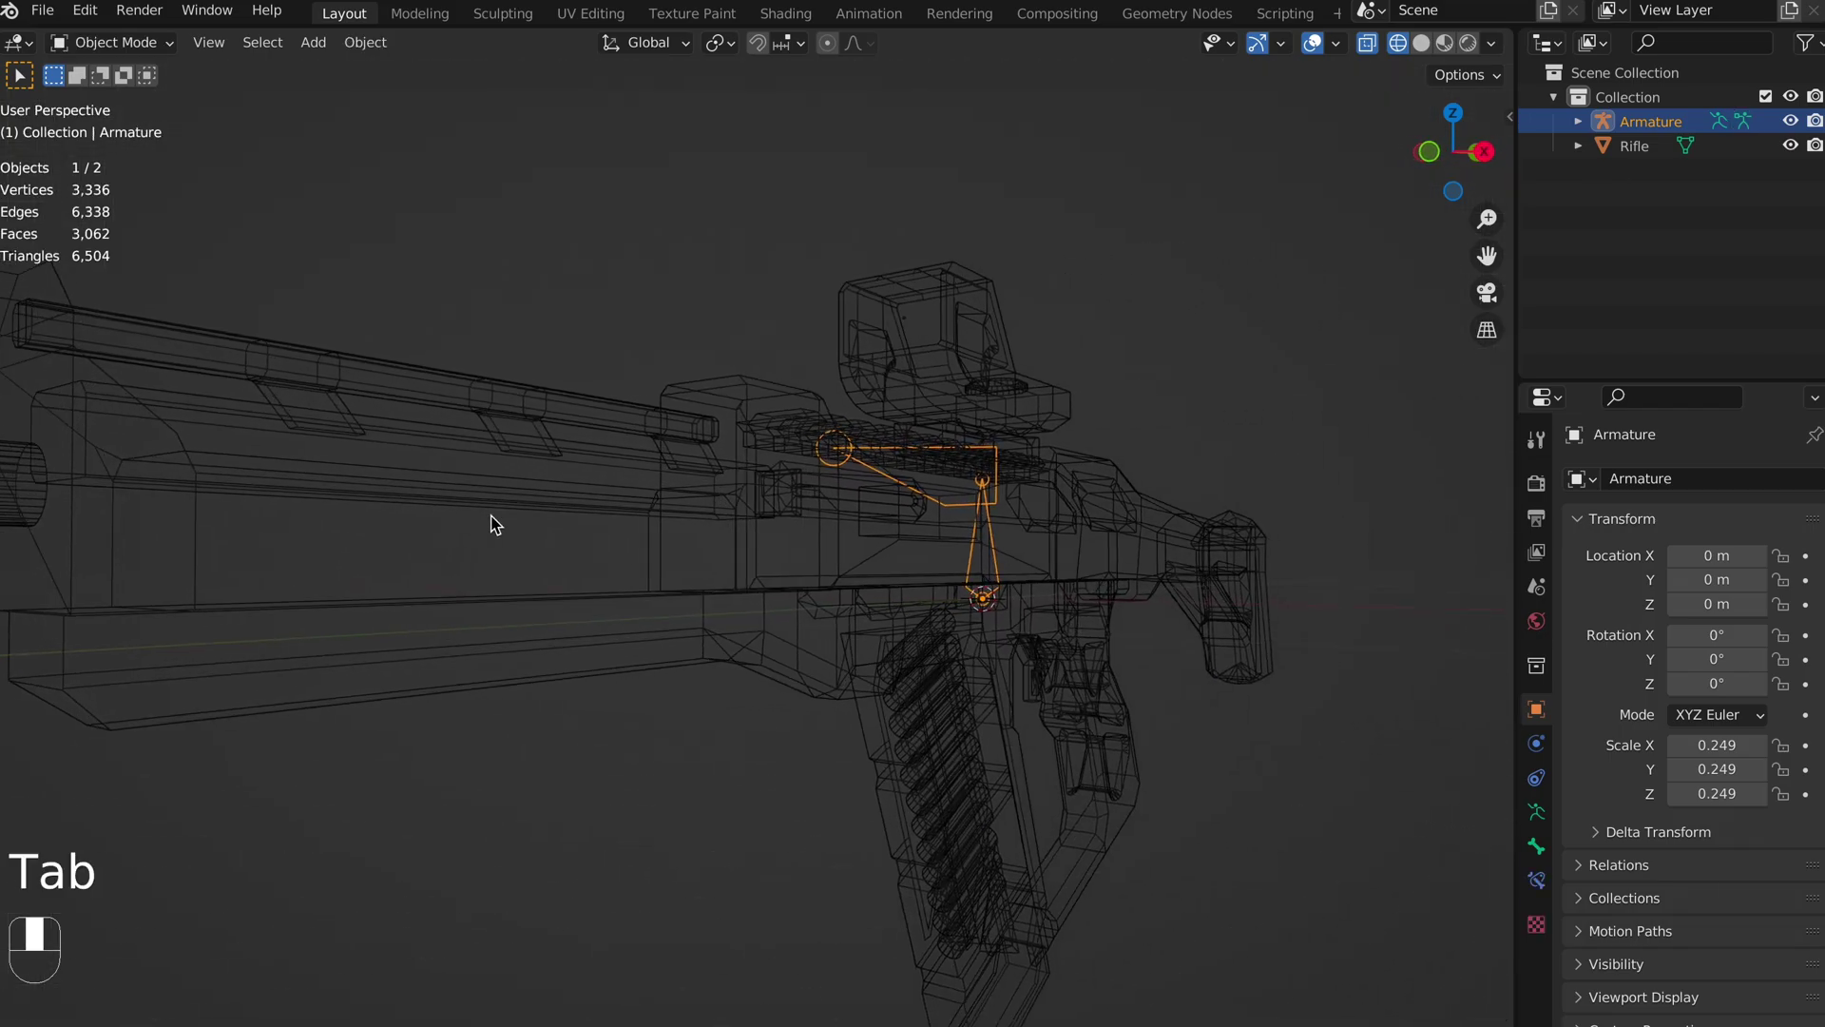
Switch to solid shading, orbit to face the muzzle, and select the rifle mesh.
key("shift+z")
middle_click_drag(300, 487, 998, 519)
middle_click_drag(680, 513, 777, 521)
scroll(987, 514, "up", 2)
middle_click_drag(987, 514, 925, 549, "shift")
left_click(926, 556)
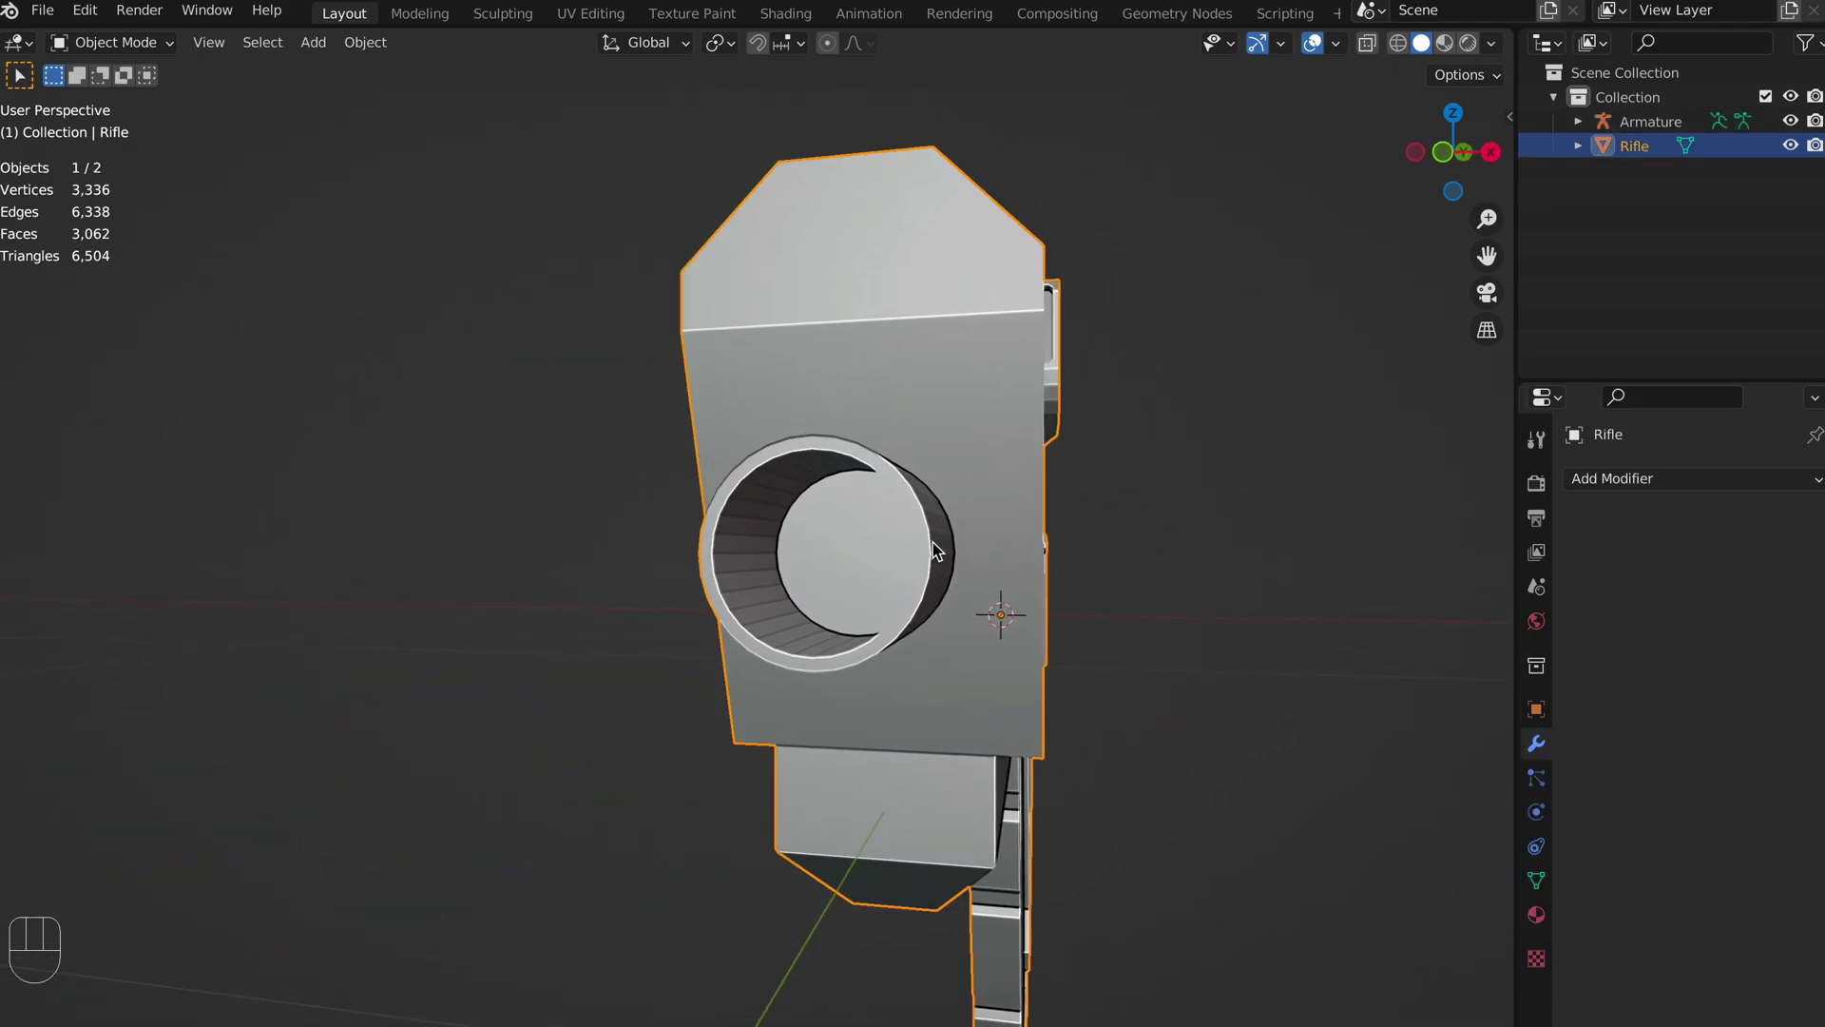
Snap the 3D cursor to the muzzle's inner circular face, then re-enter the armature's Edit Mode.
key("Tab")
key("ctrl+Tab")
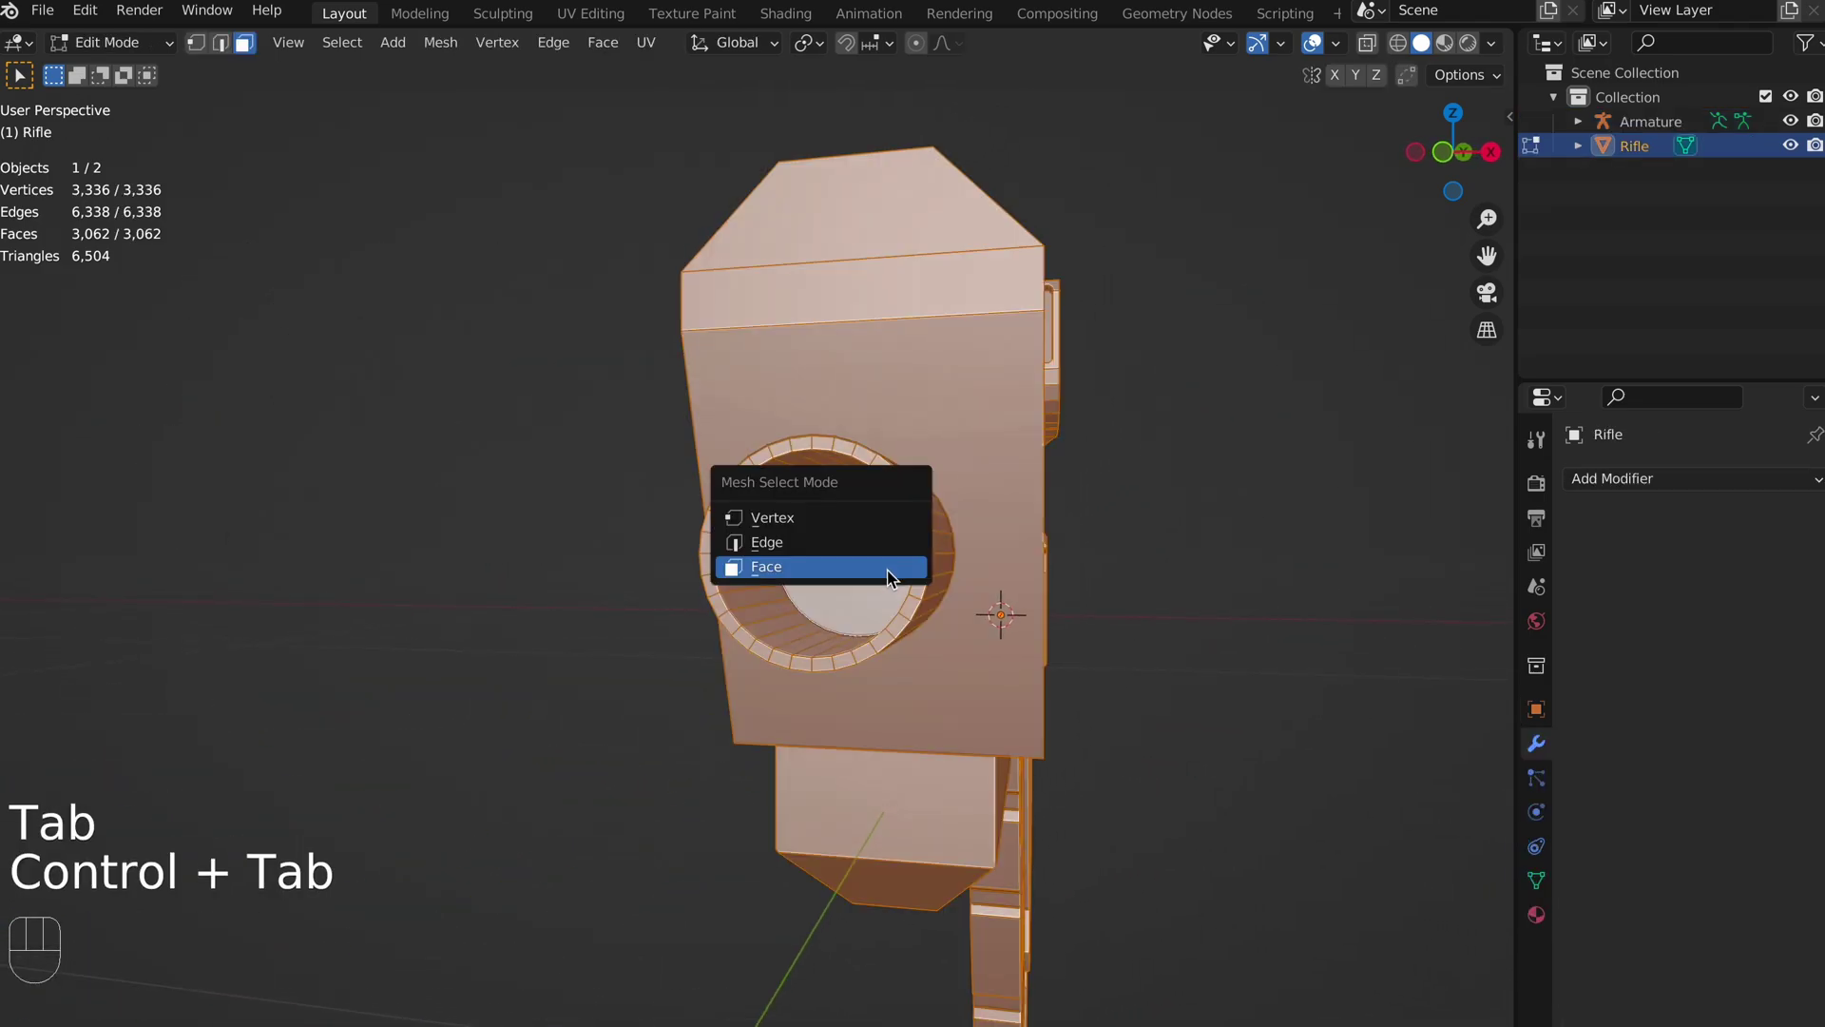
left_click(889, 570)
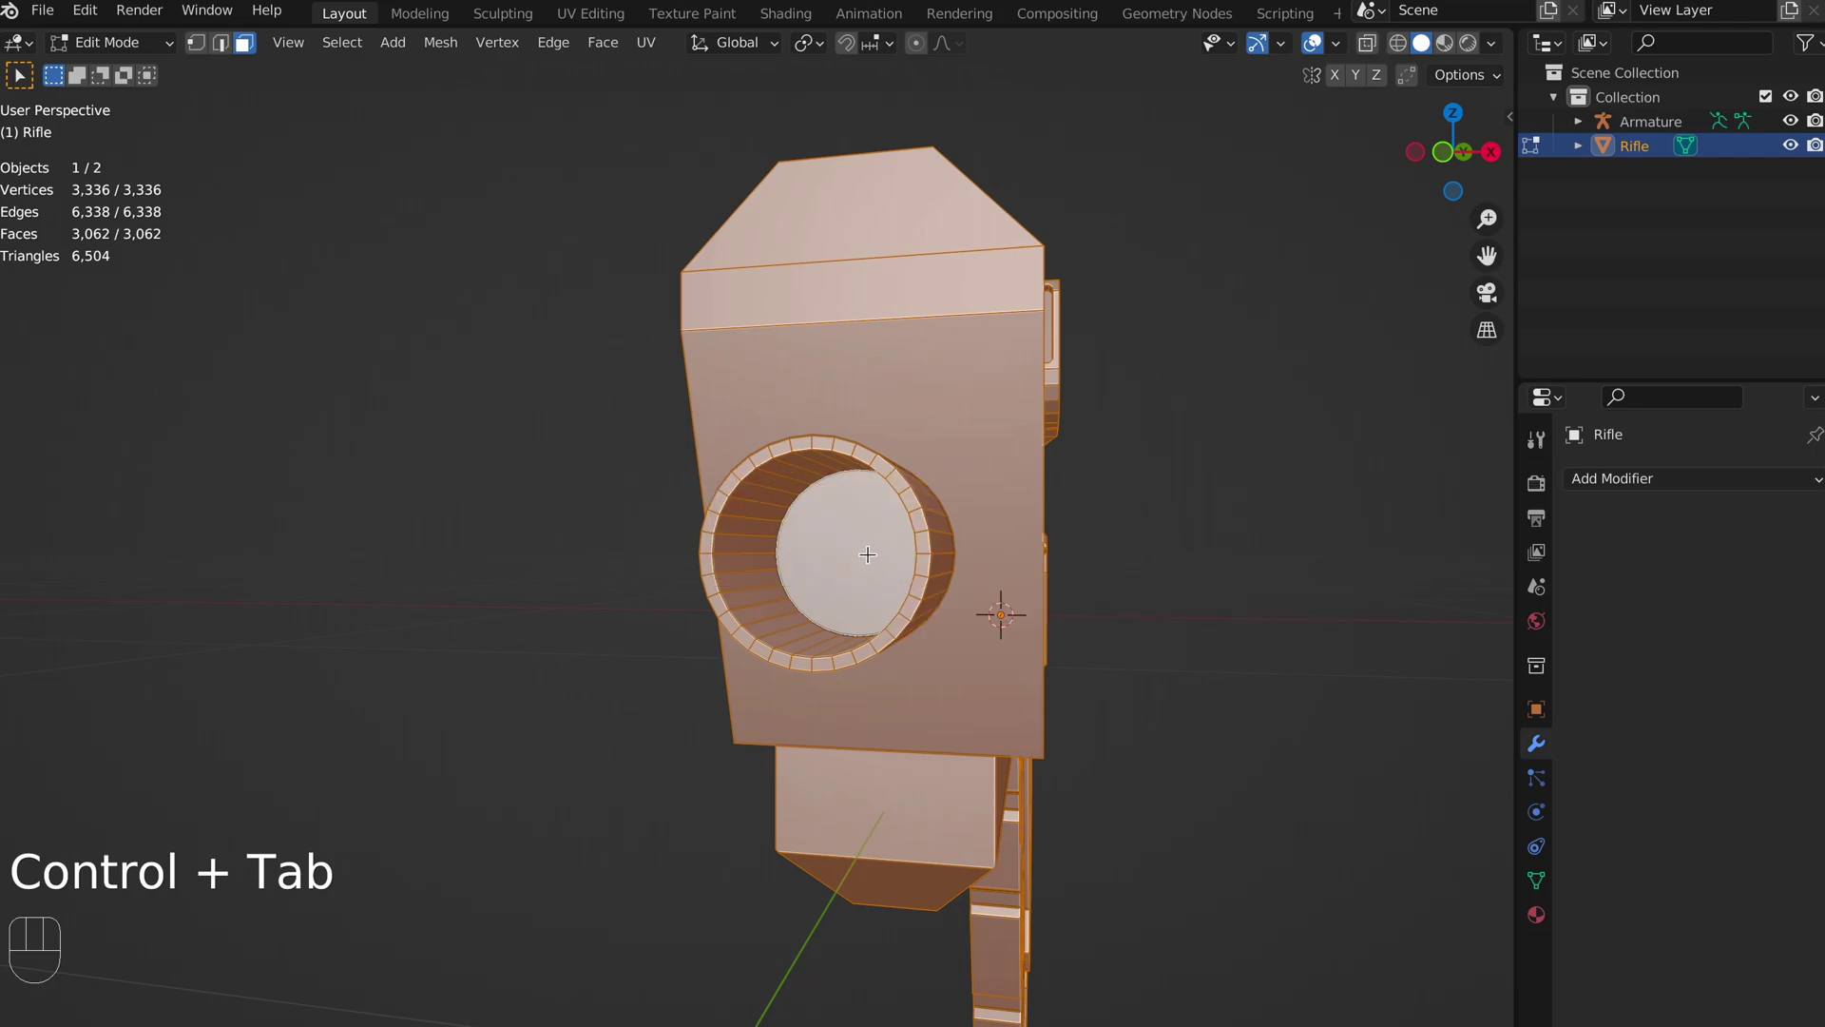
left_click(867, 554)
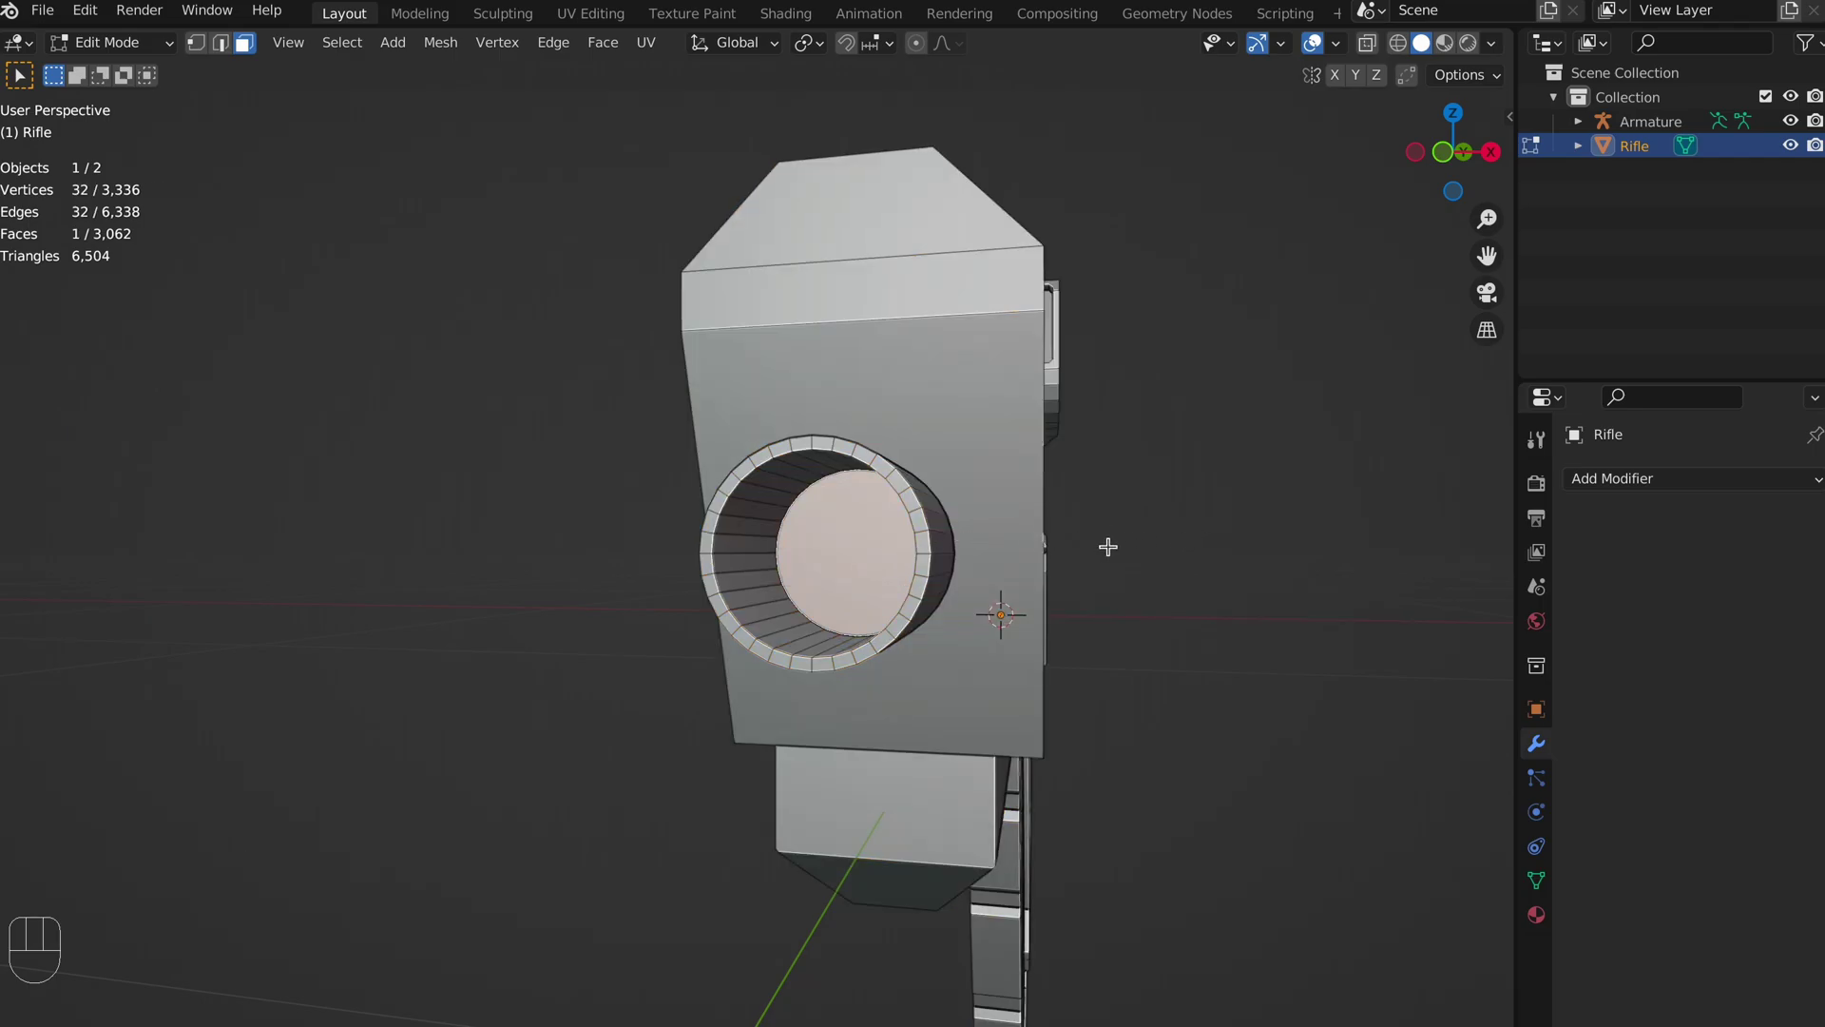
key("shift+s")
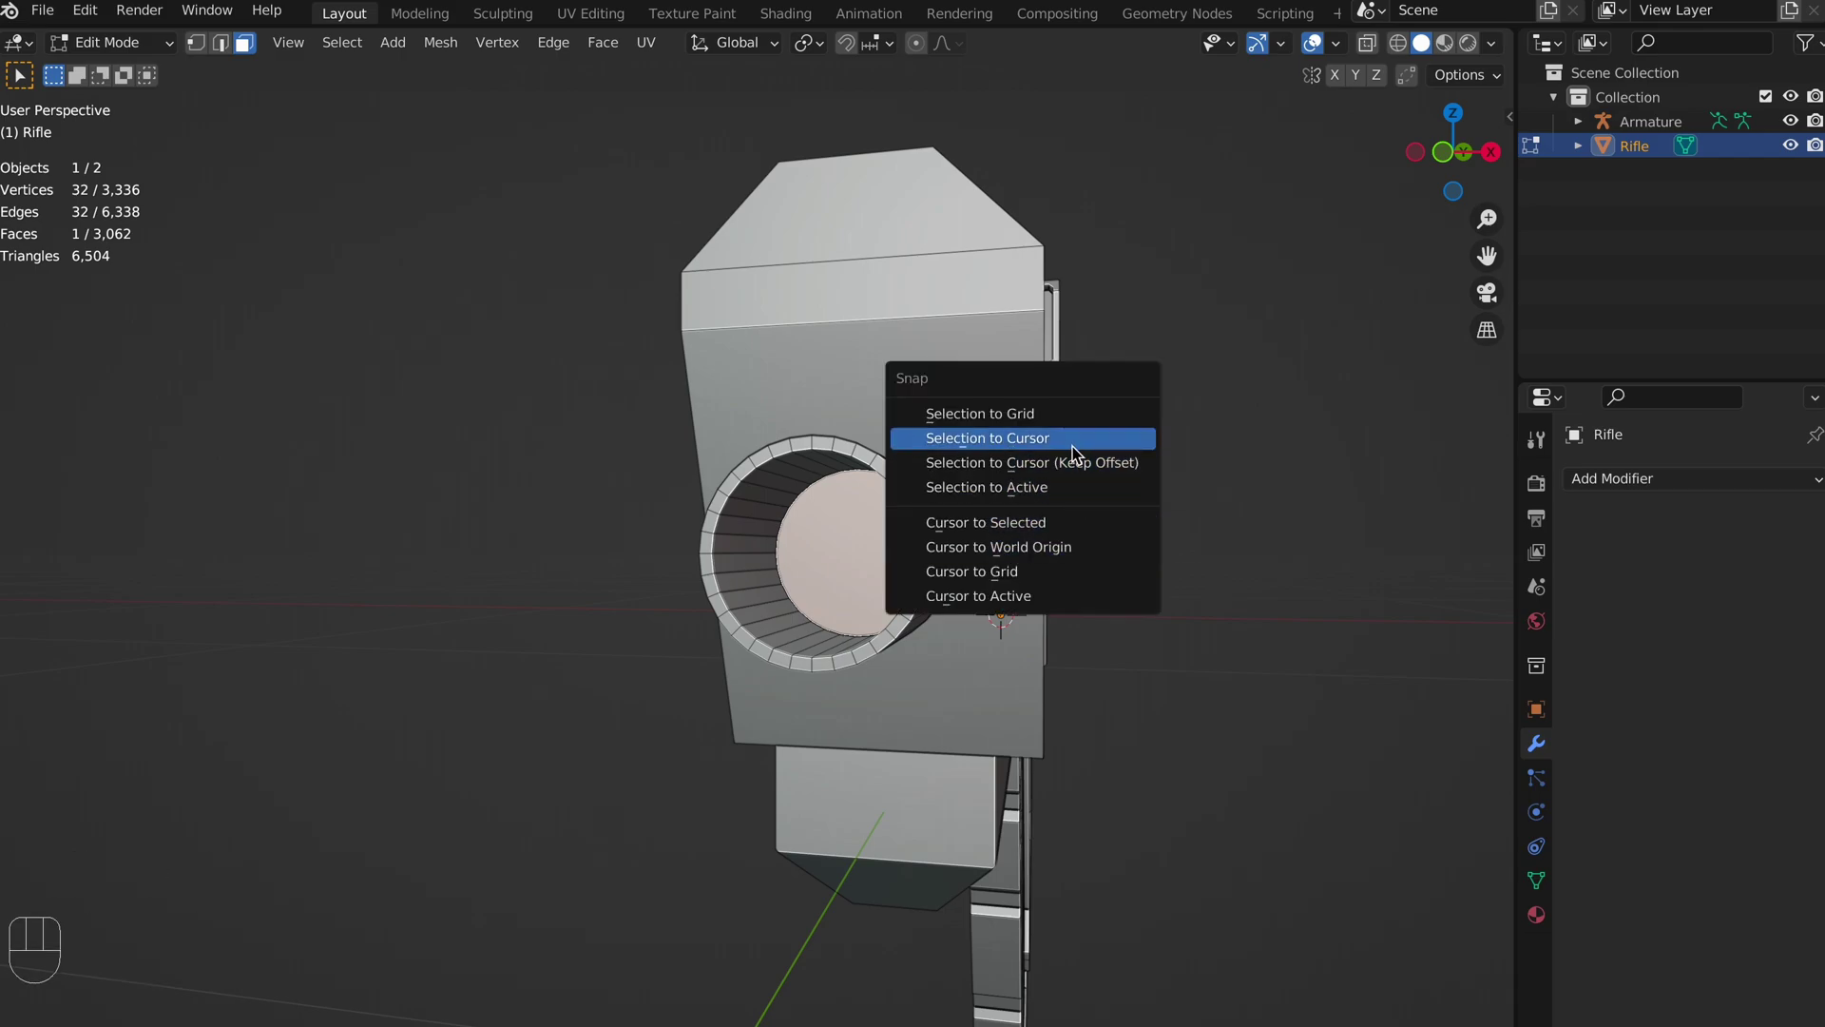
left_click(1073, 522)
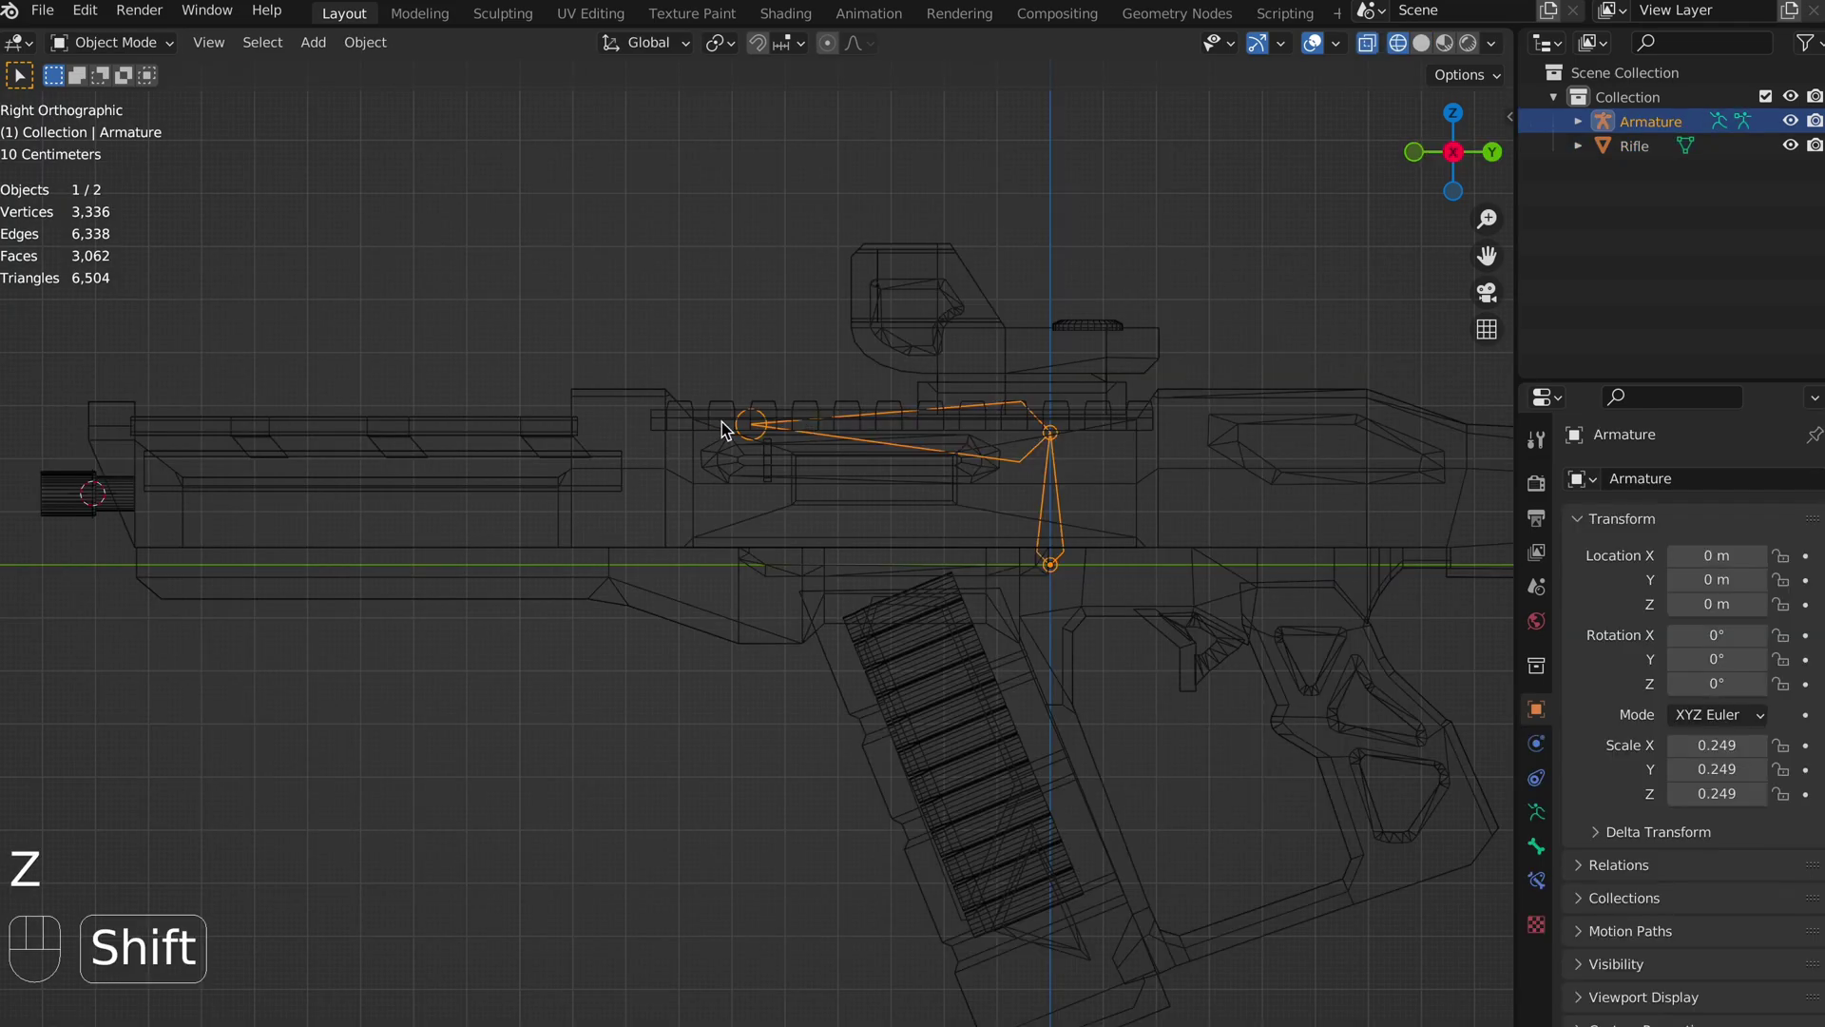
middle_click_drag(726, 420, 868, 448, "shift")
key("Tab")
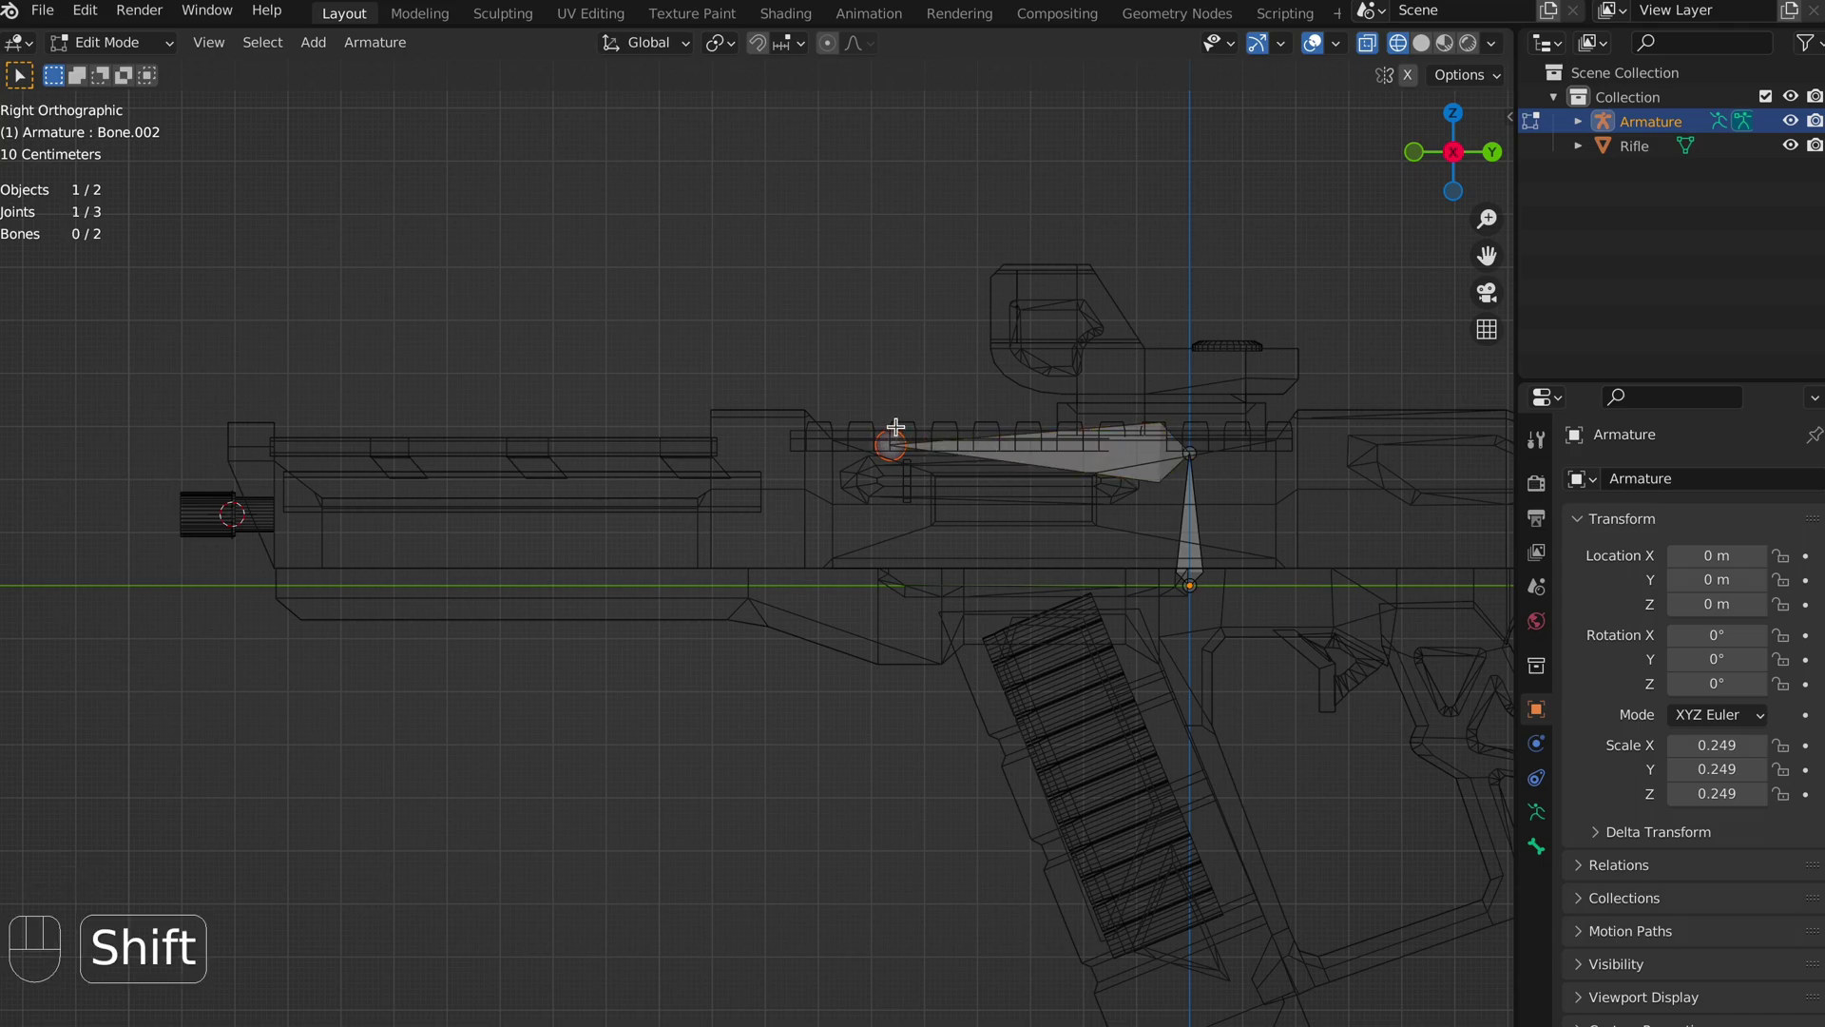
Snap the second bone's tip to the 3D cursor at the muzzle centre.
key("shift+s")
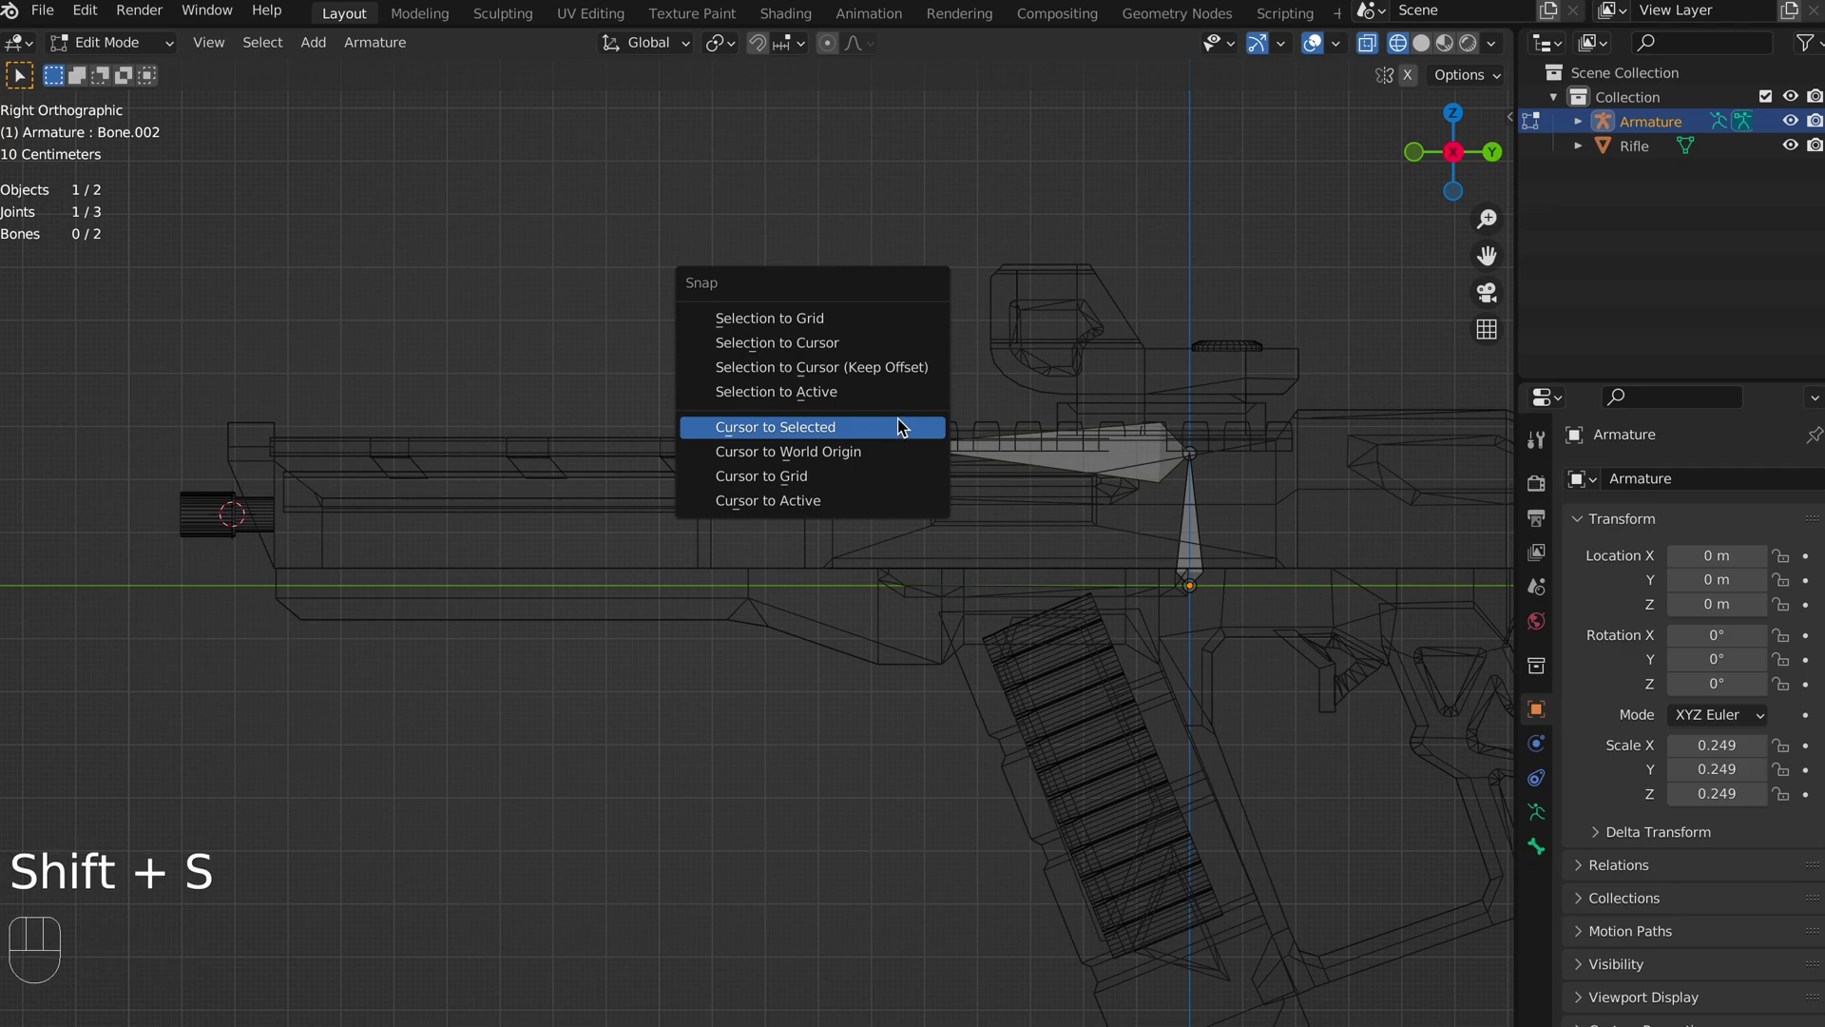
left_click(884, 345)
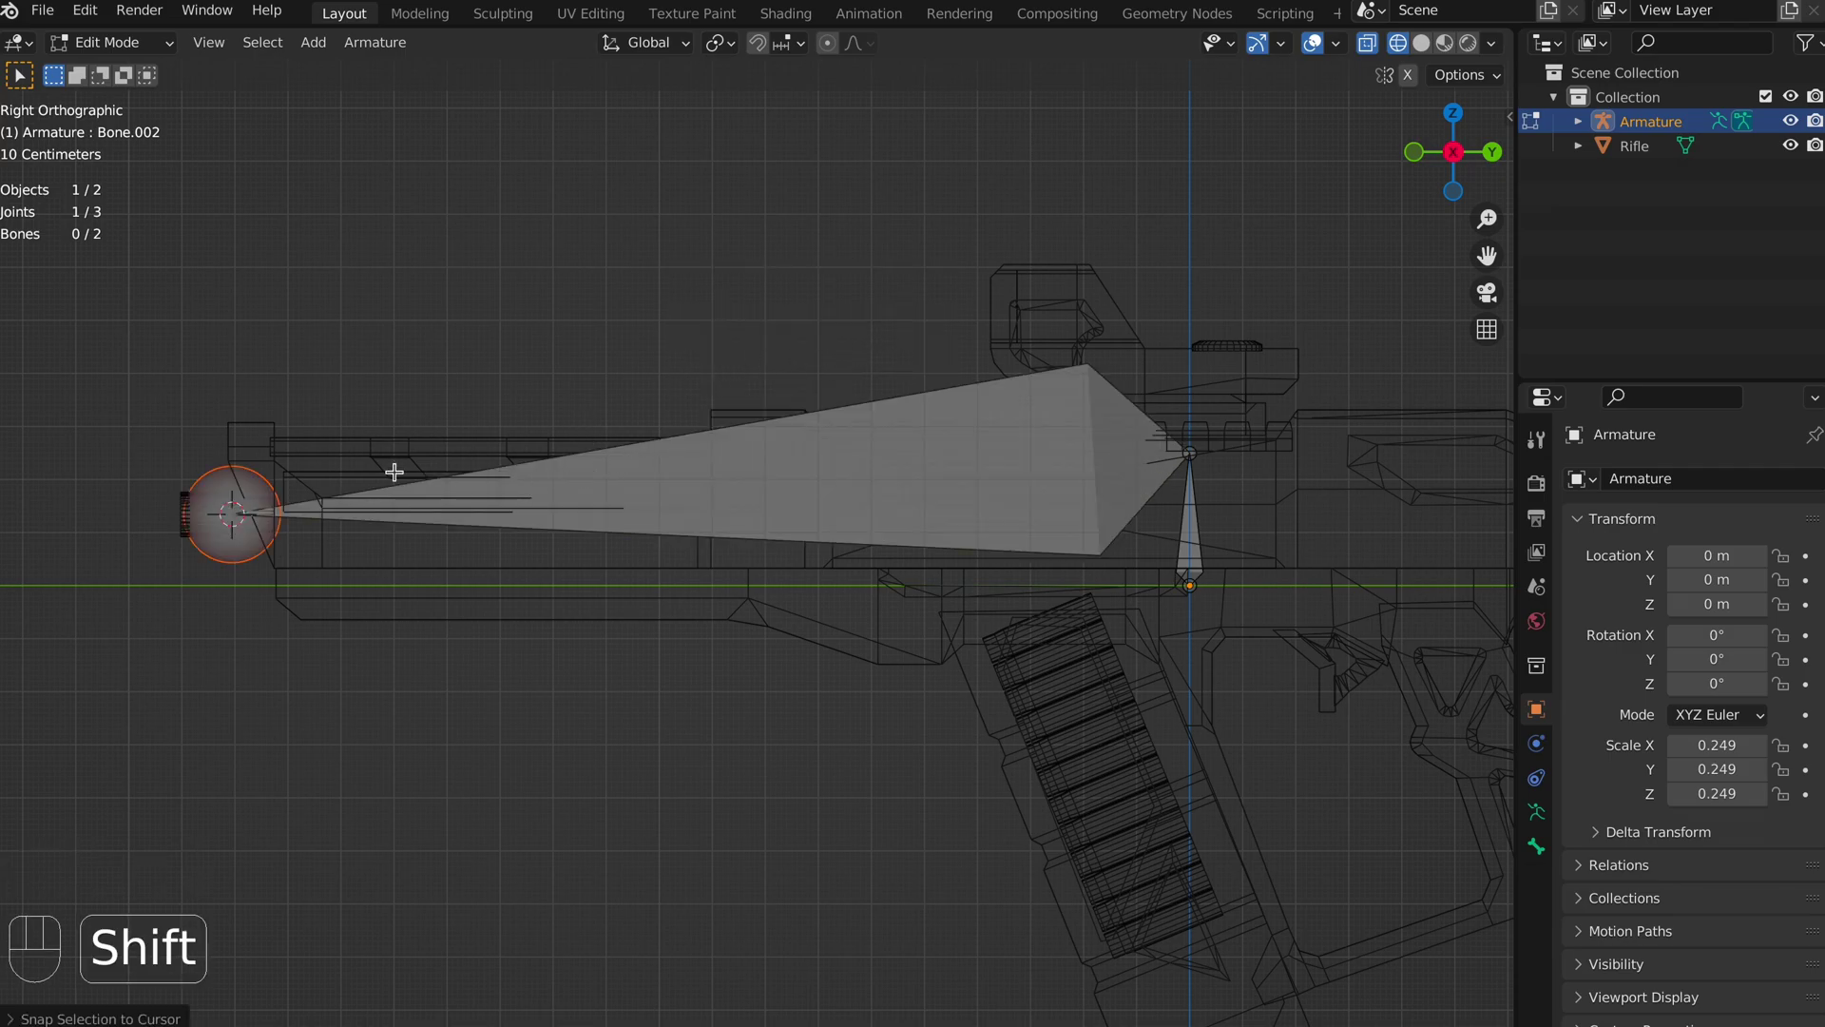
middle_click_drag(404, 471, 909, 447, "shift")
scroll(872, 443, "up", 8)
middle_click_drag(729, 374, 839, 558, "shift")
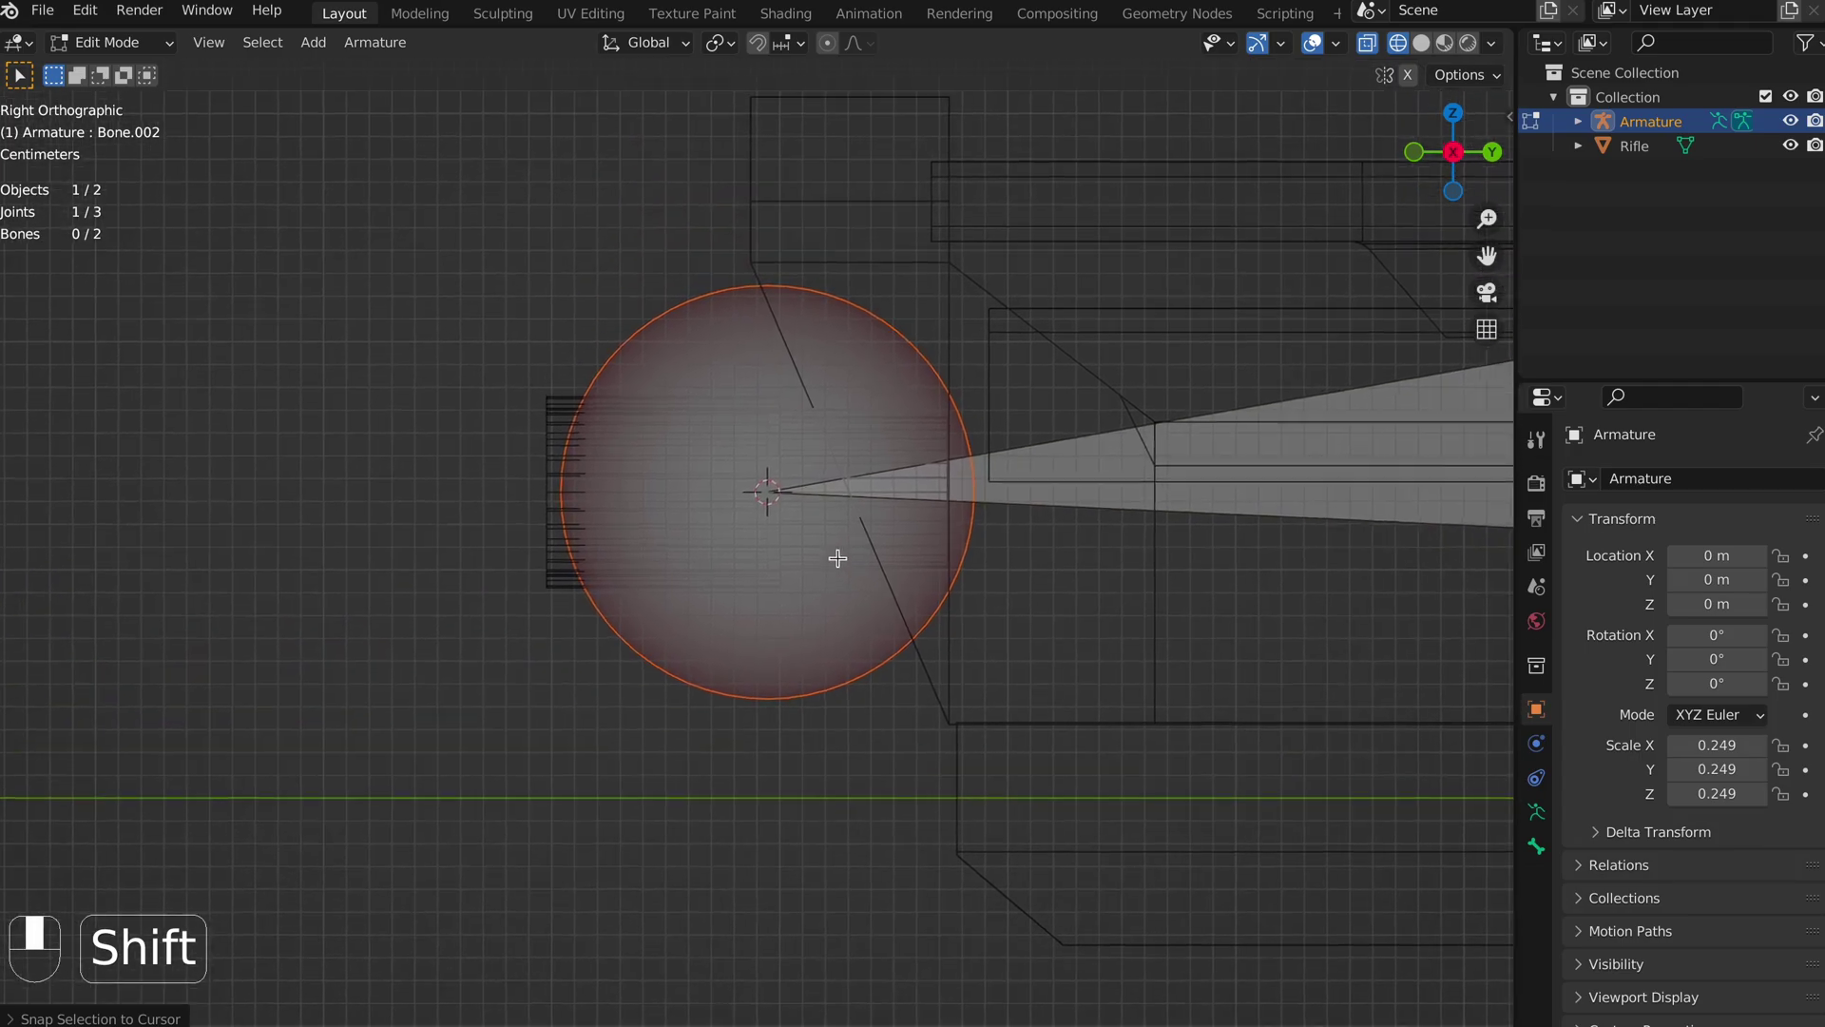
middle_click_drag(803, 419, 921, 453, "shift")
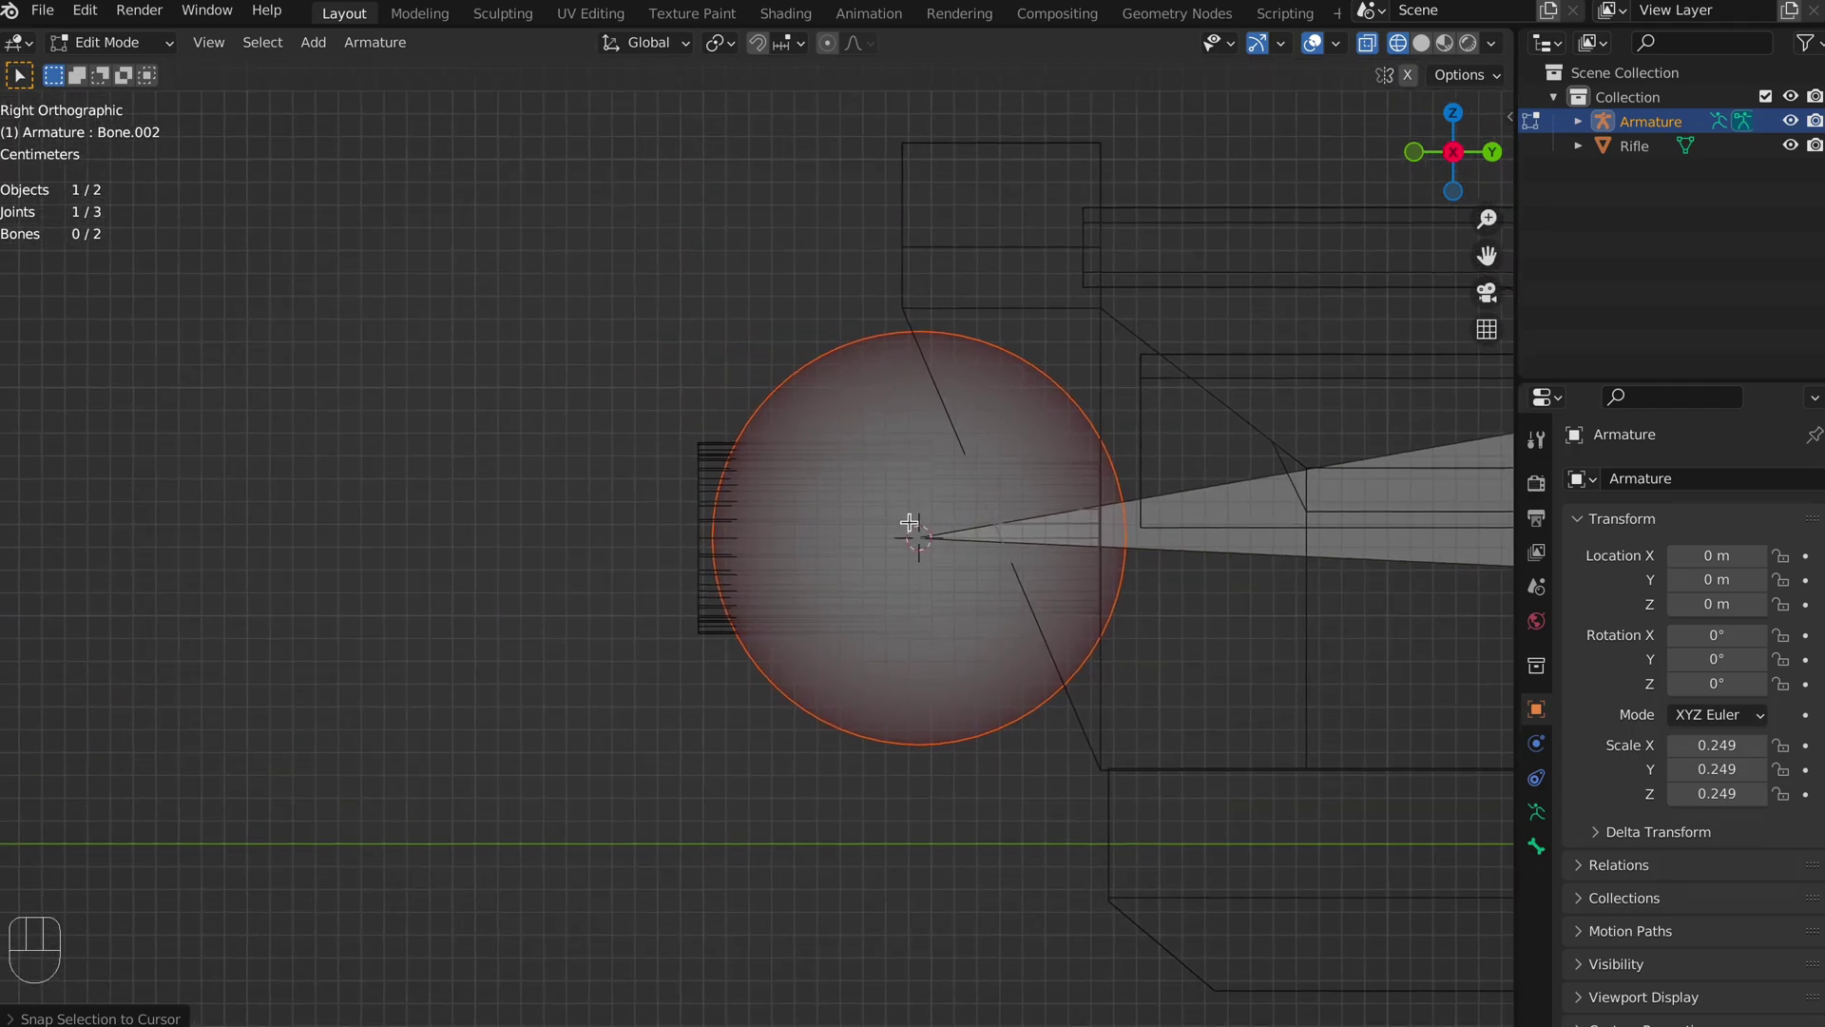
Extrude a short bone from the tip, constrained along global Y.
key("e")
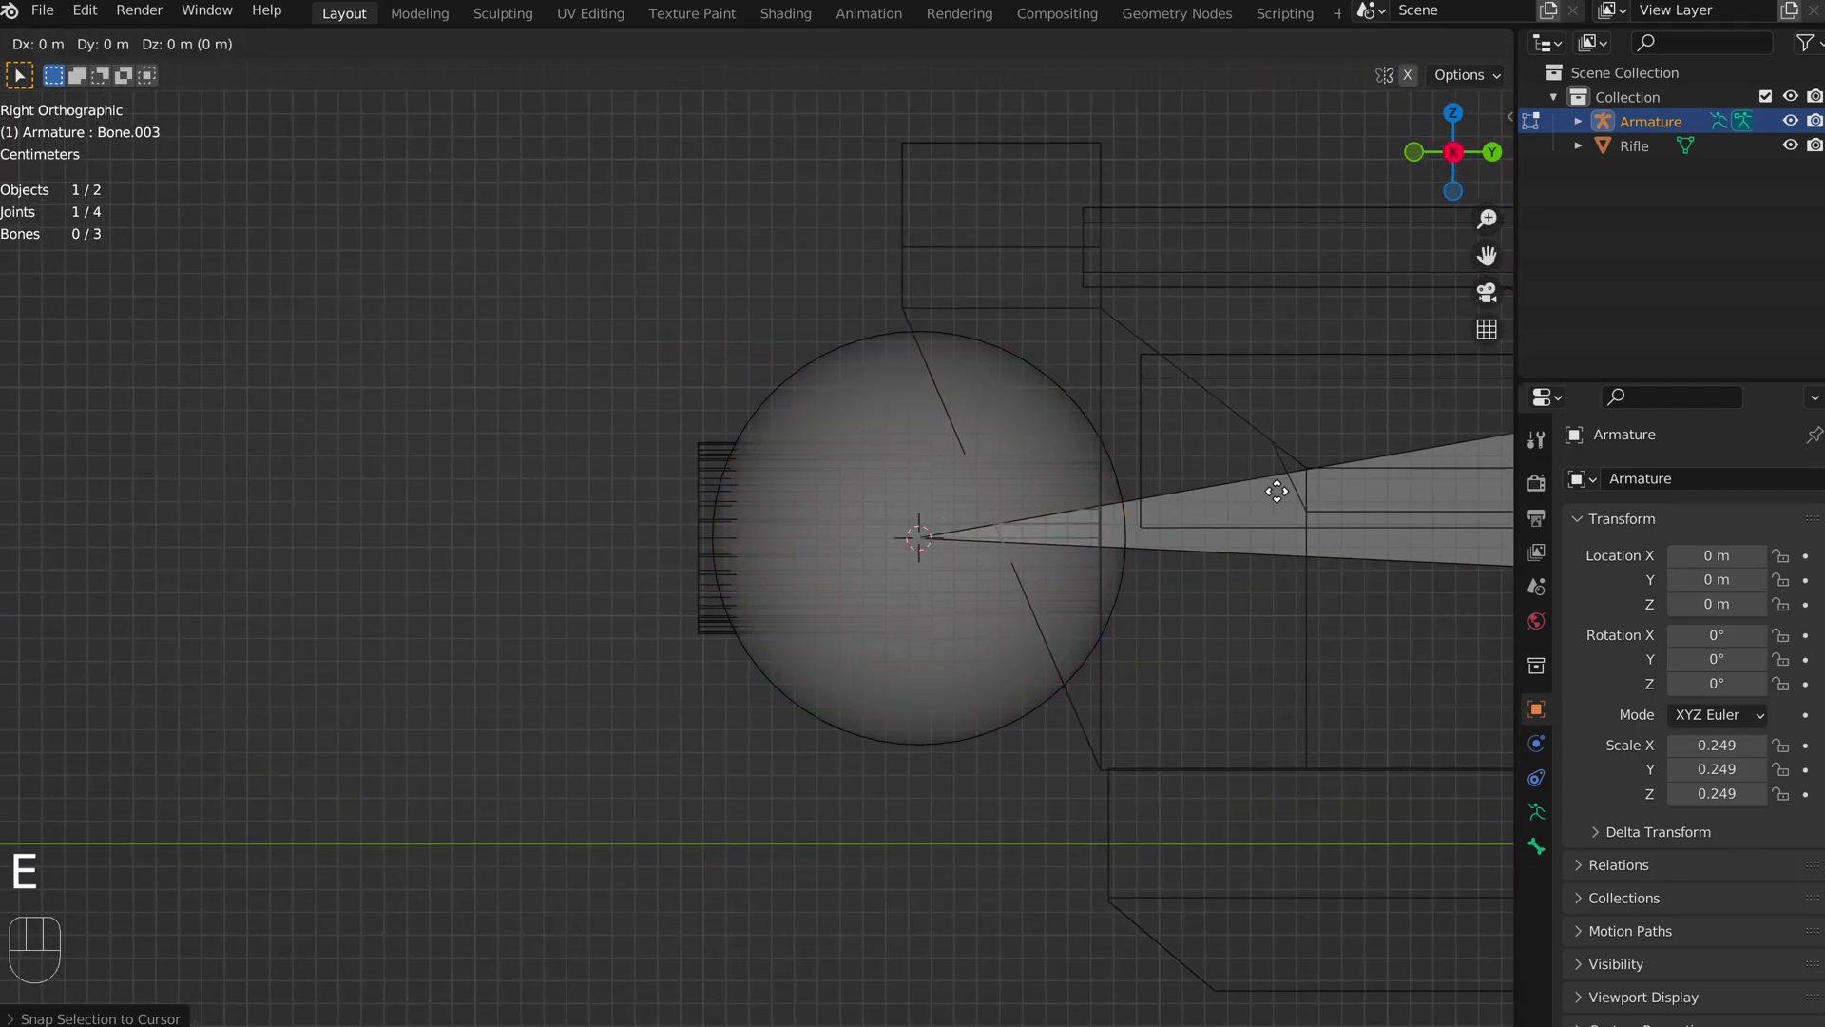
key("z")
key("y")
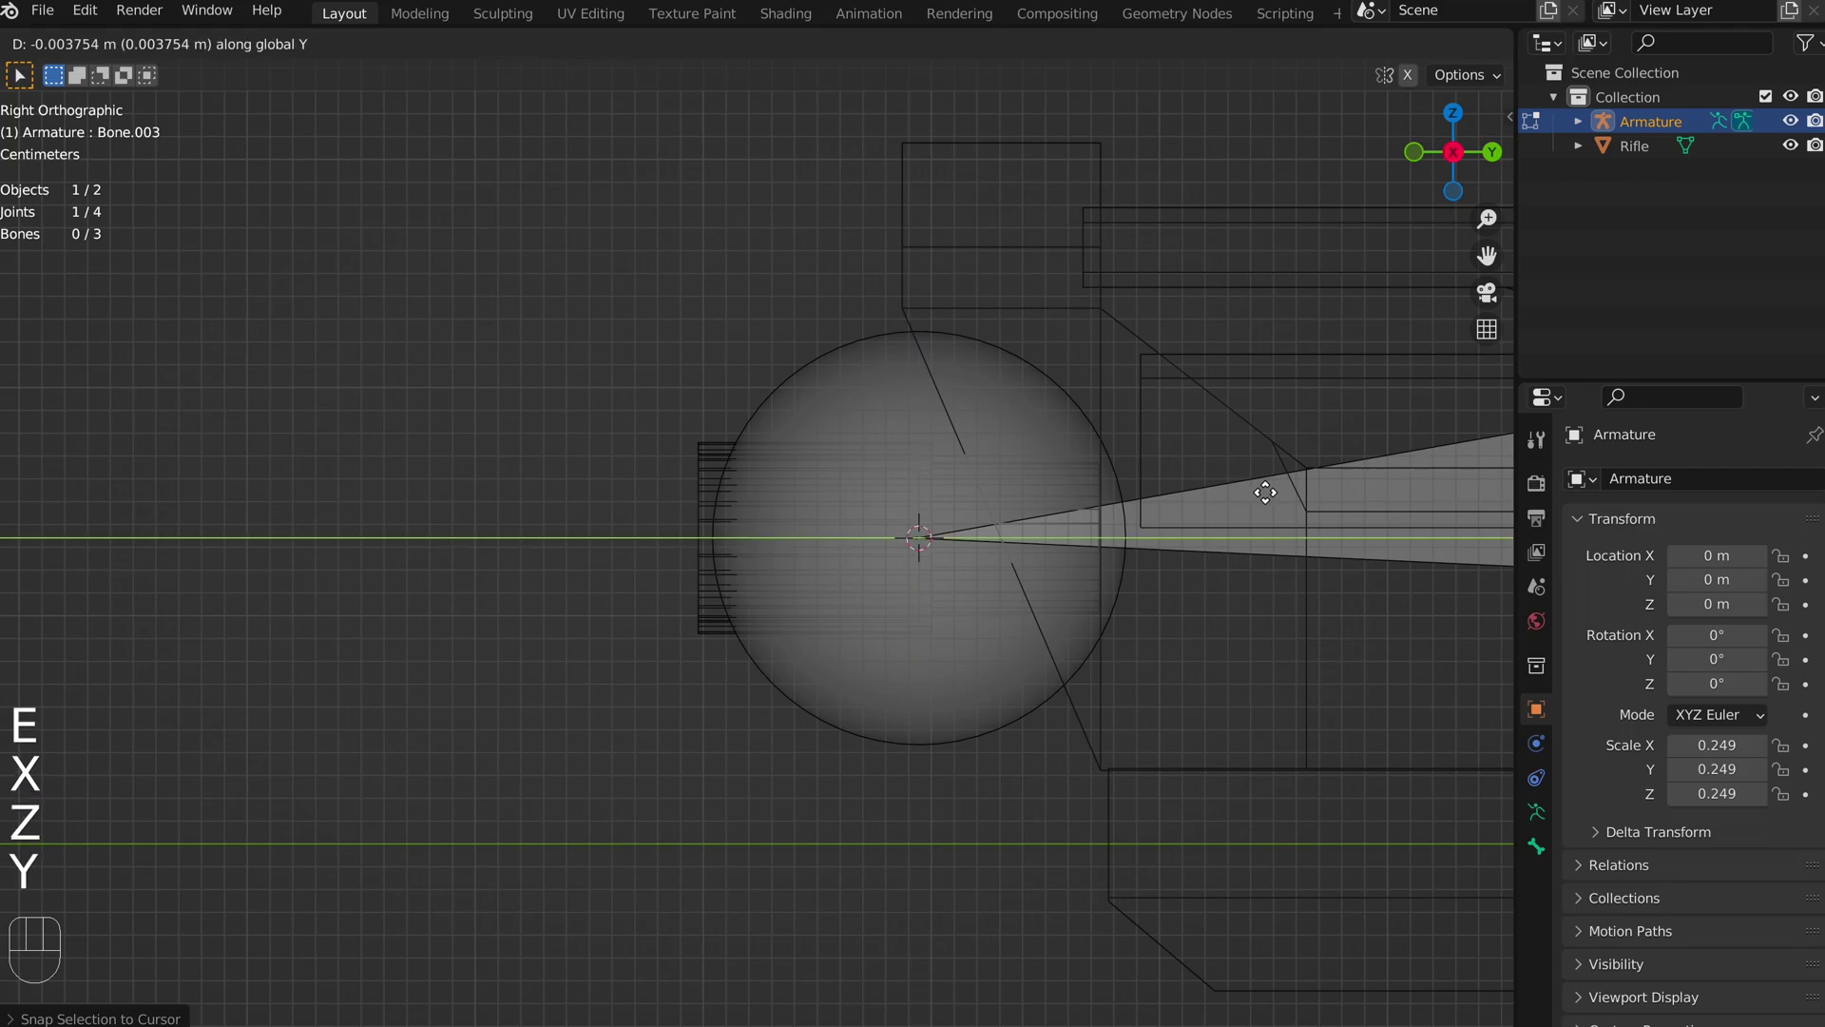
left_click(998, 489)
Zoom out over the whole rifle and select the long bone running to the muzzle.
scroll(1072, 491, "down", 3)
scroll(1072, 491, "down", 3)
middle_click_drag(1118, 490, 753, 464, "shift")
scroll(798, 466, "down", 1)
middle_click_drag(1014, 501, 705, 521, "shift")
scroll(729, 504, "down", 1)
left_click(780, 491)
Delete the long barrel bone and pan around to check the two remaining bones.
key("x")
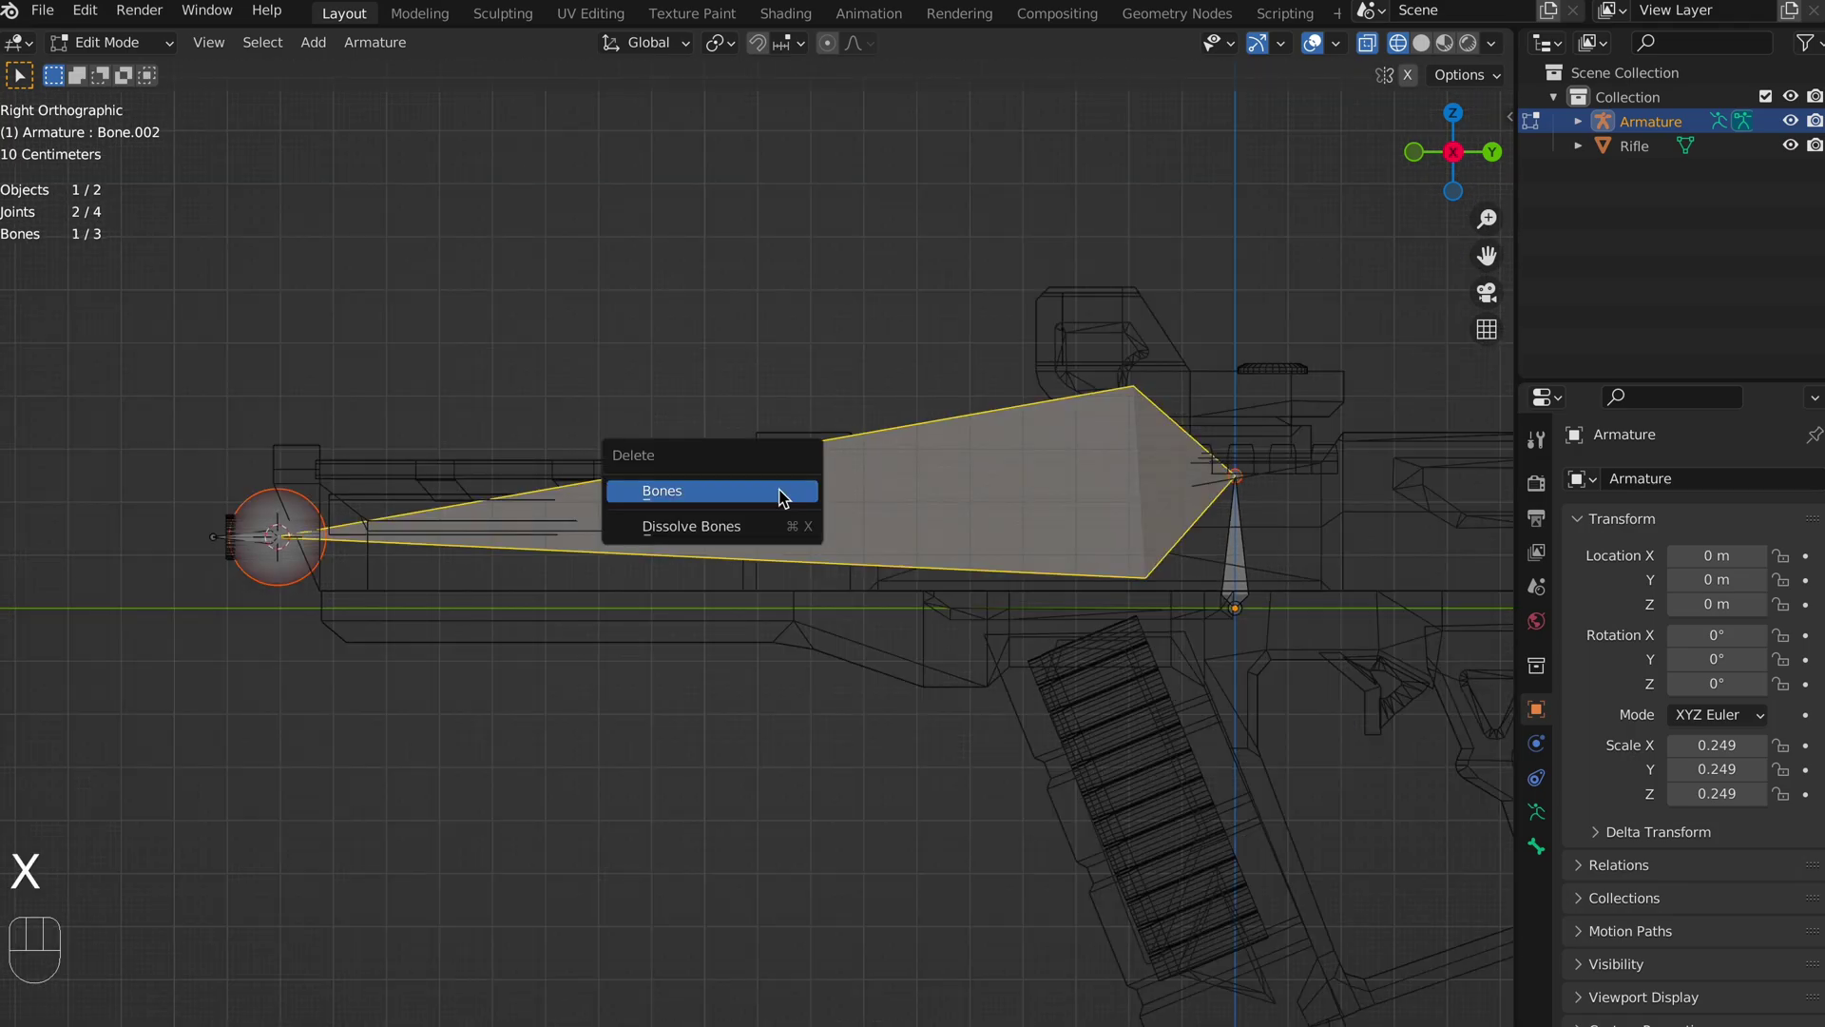
left_click(780, 493)
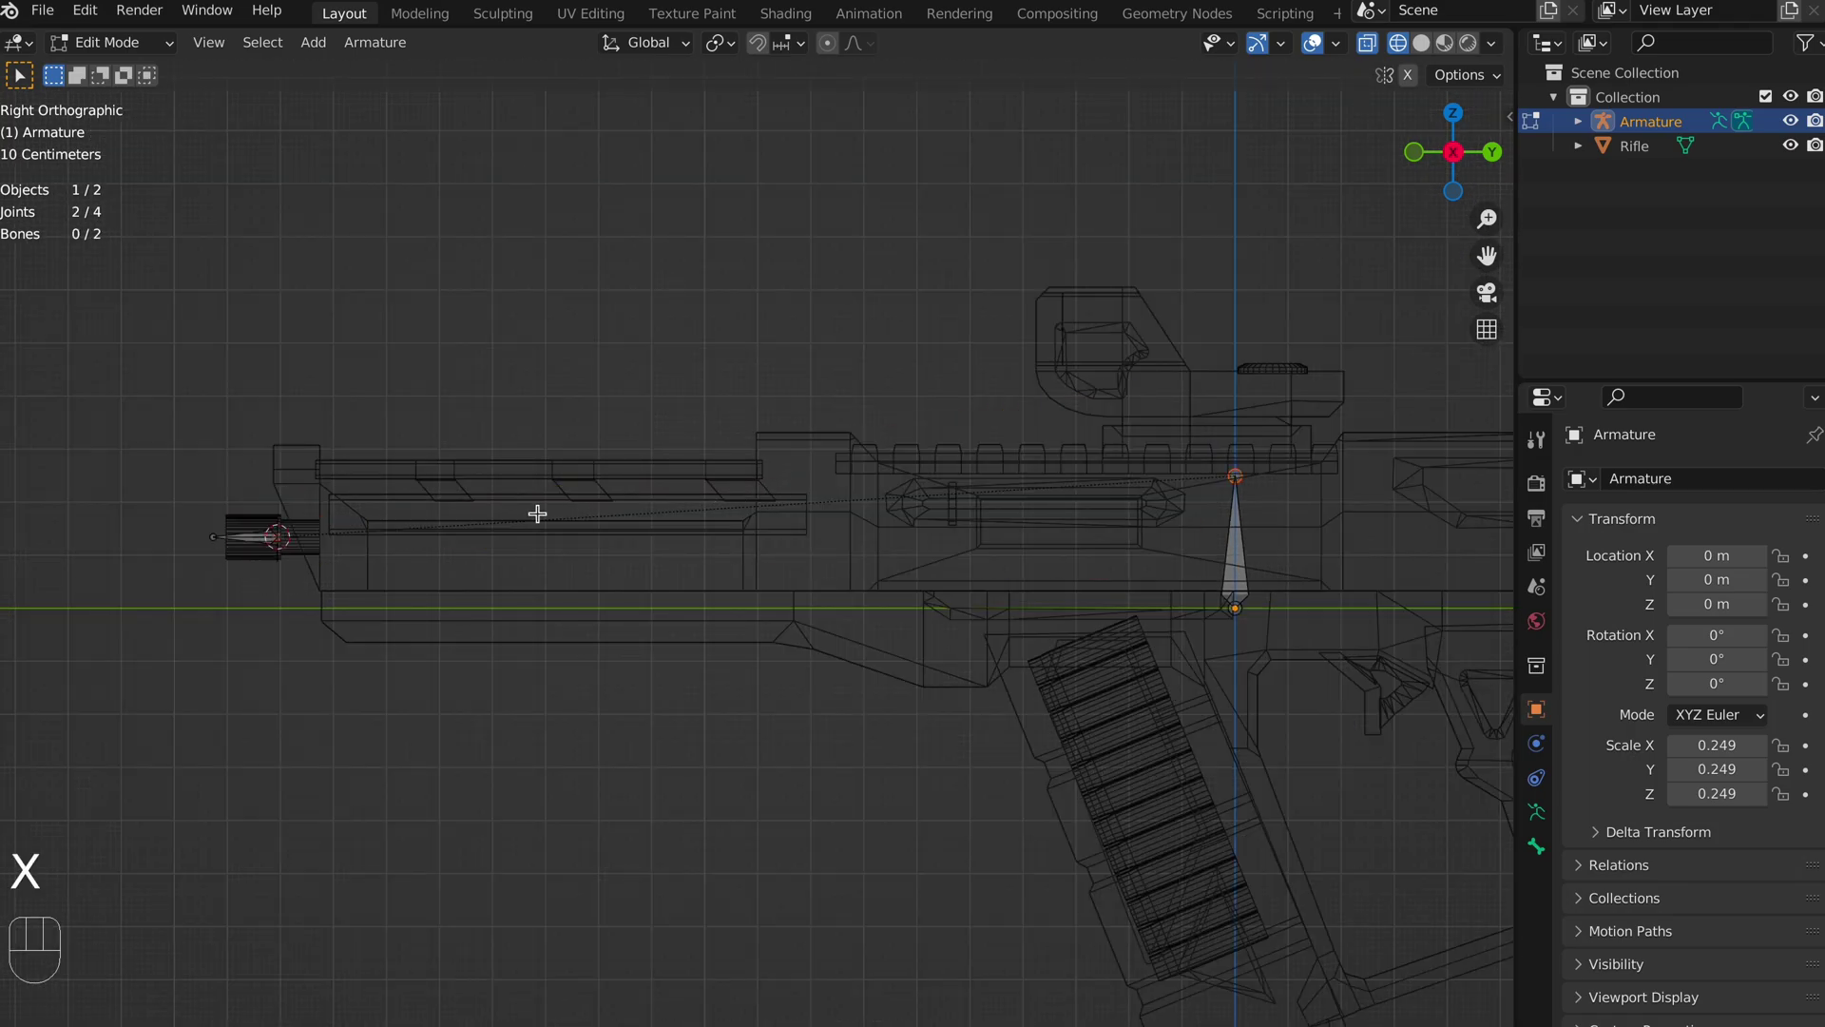
scroll(349, 527, "up", 8)
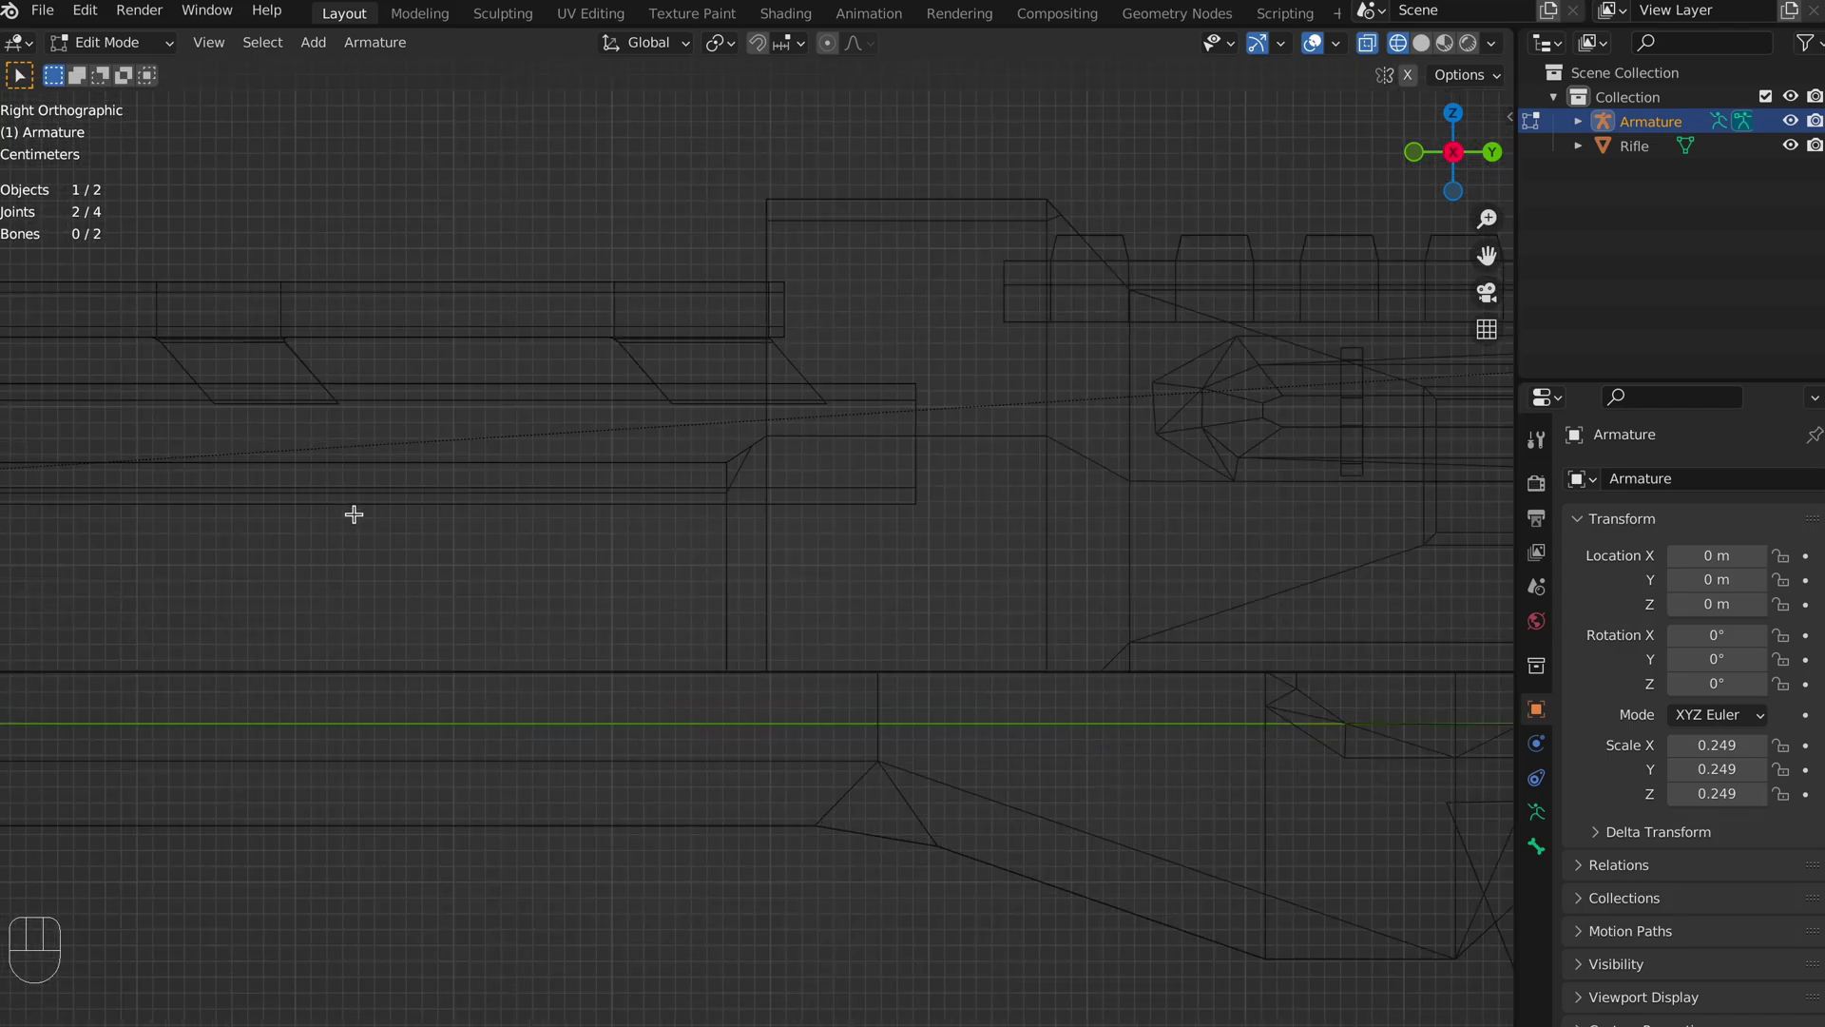
middle_click_drag(386, 376, 464, 461, "shift")
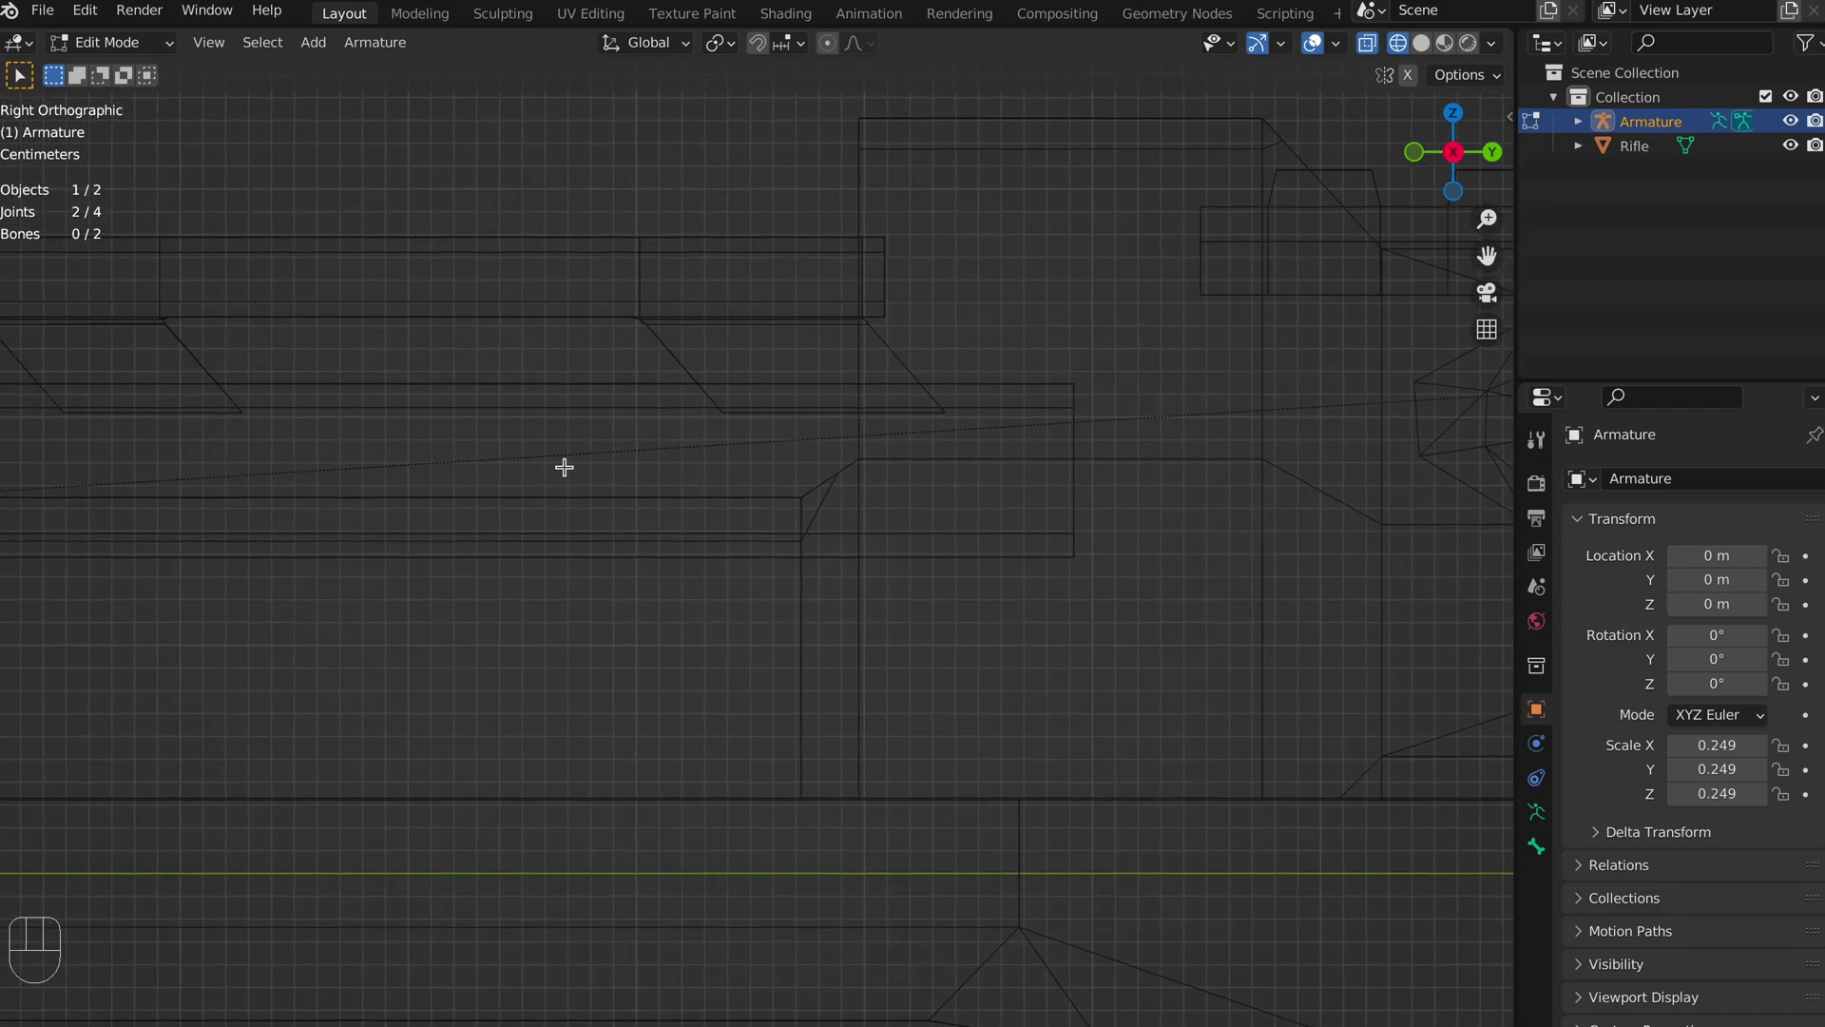
scroll(568, 467, "down", 4)
middle_click_drag(643, 510, 572, 551, "shift")
scroll(1047, 491, "down", 1)
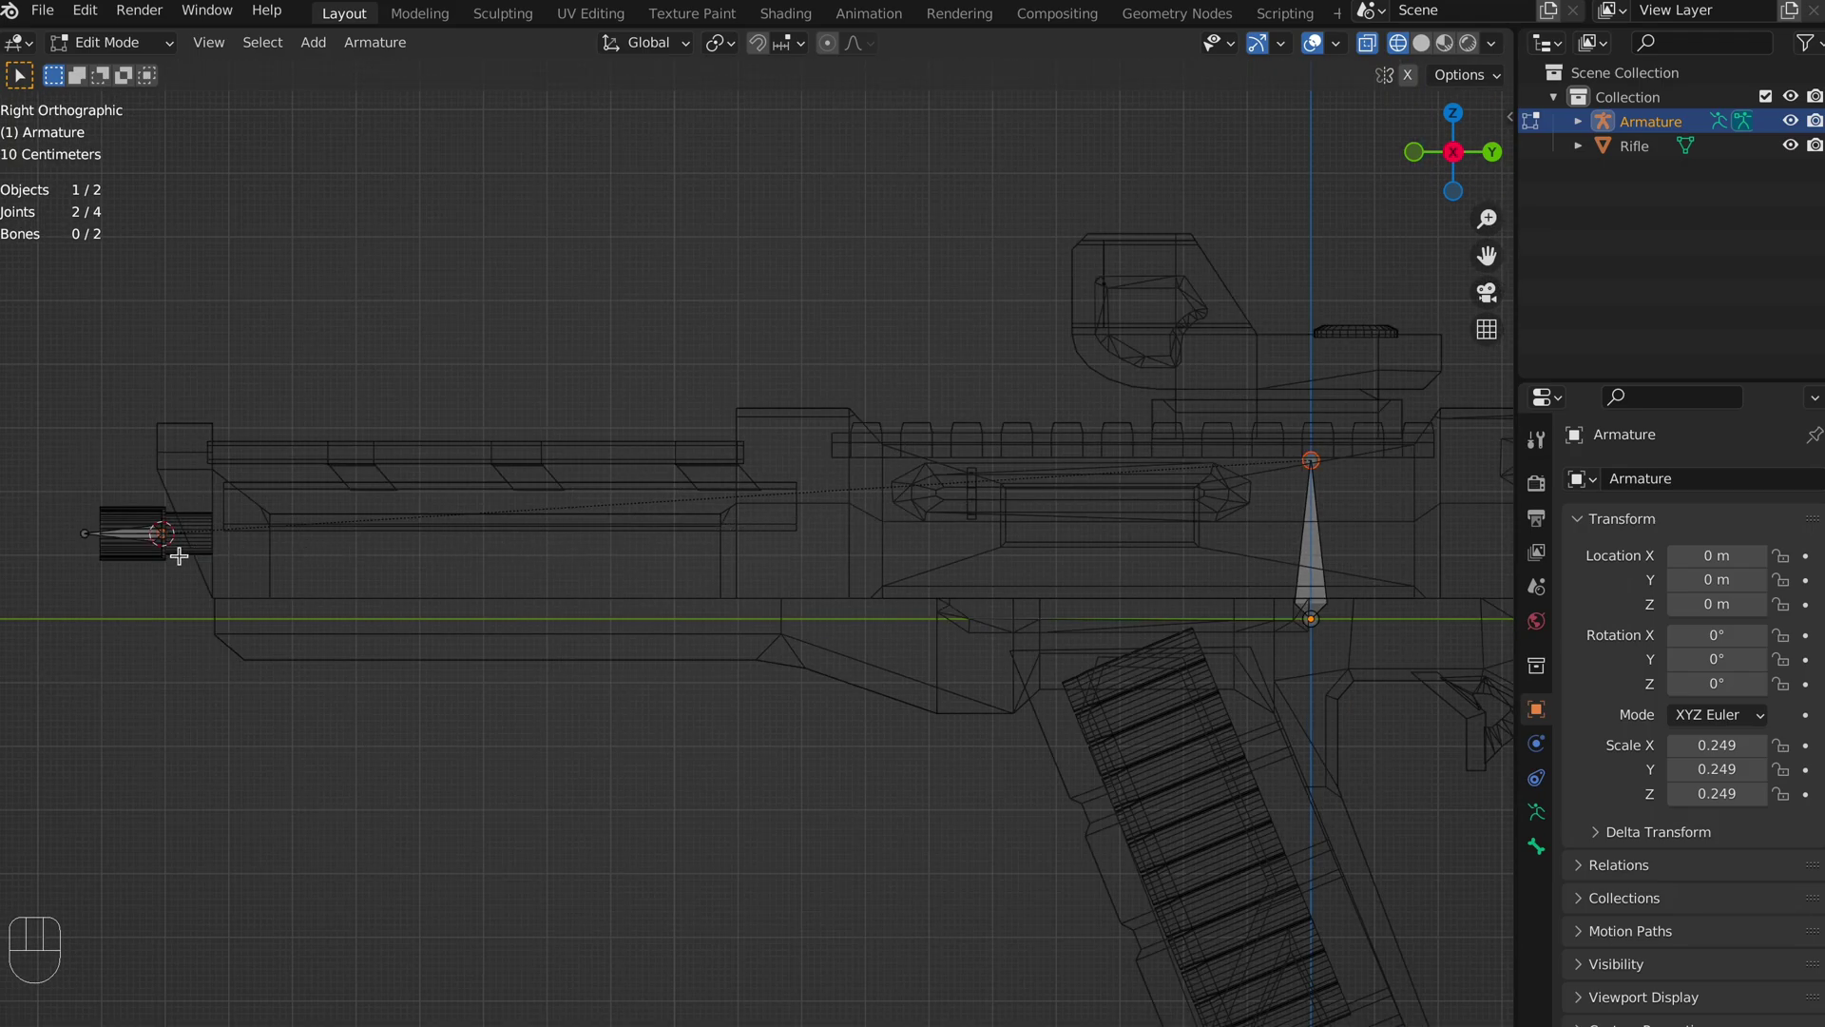
In Pose Mode, test-move the upright receiver bone and cancel it back into place.
key("ctrl+Tab")
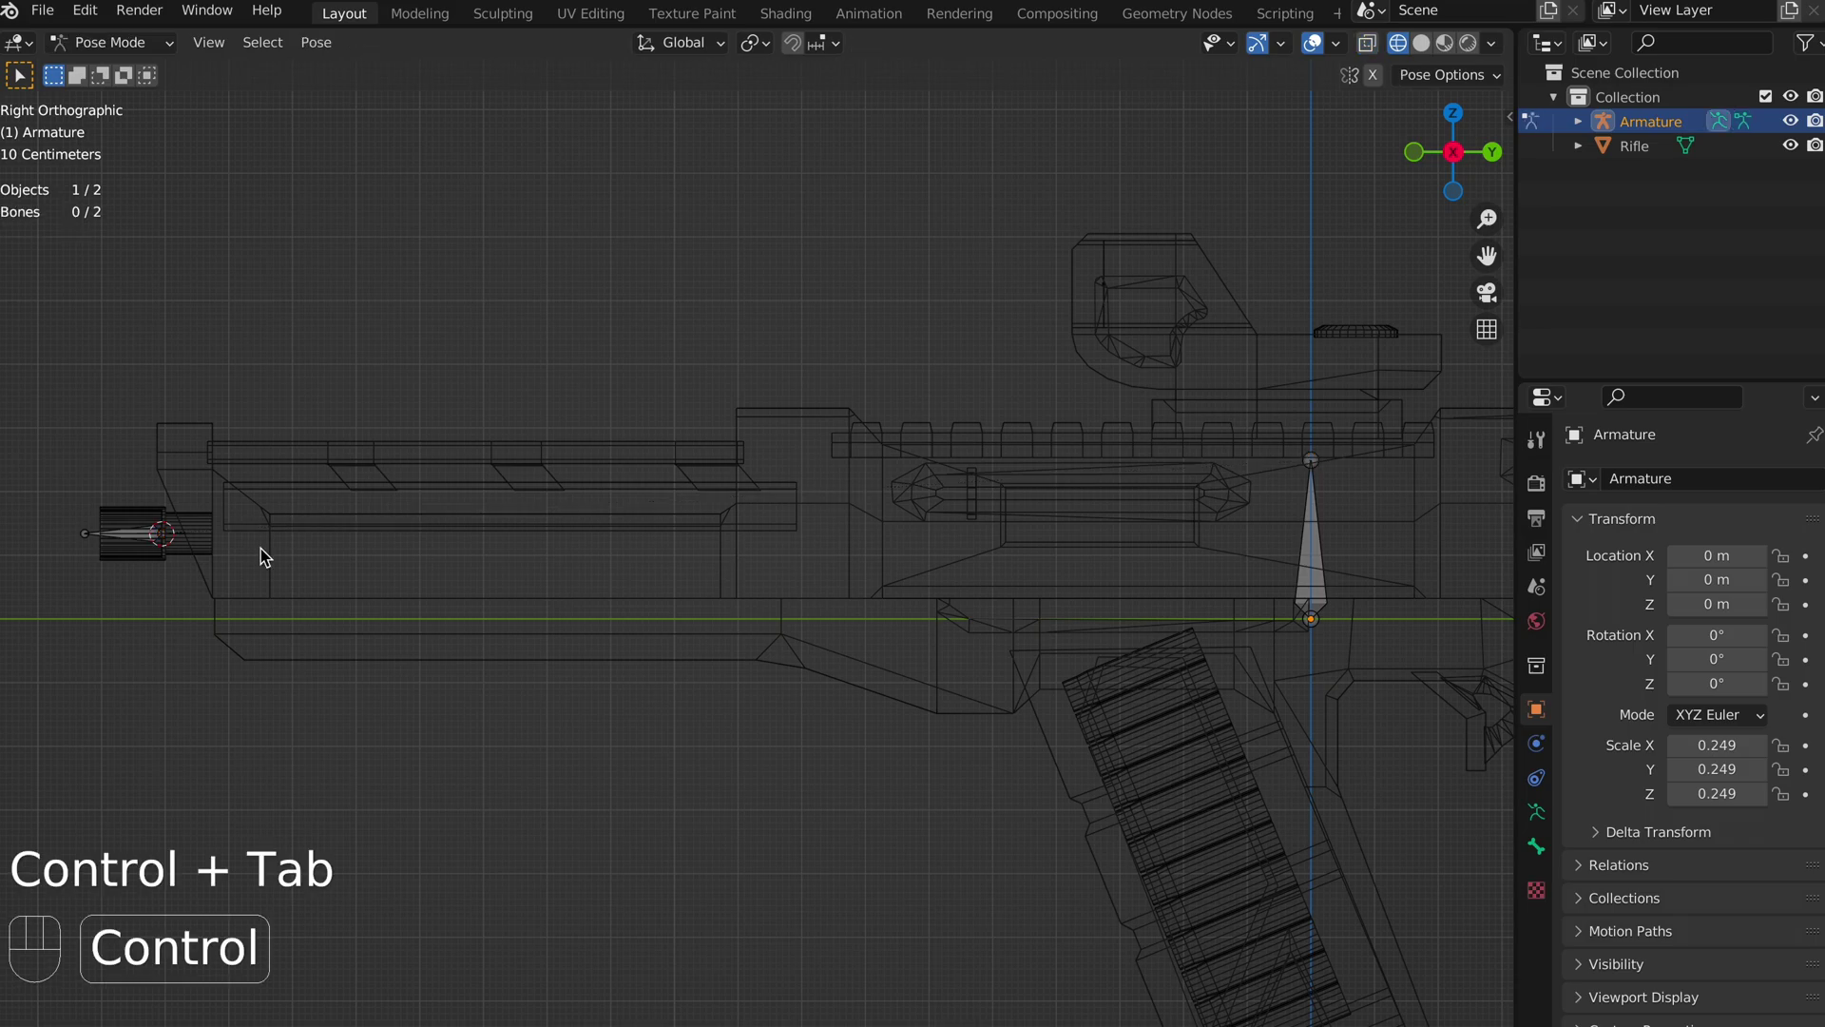
right_click(1317, 555)
right_click(155, 538)
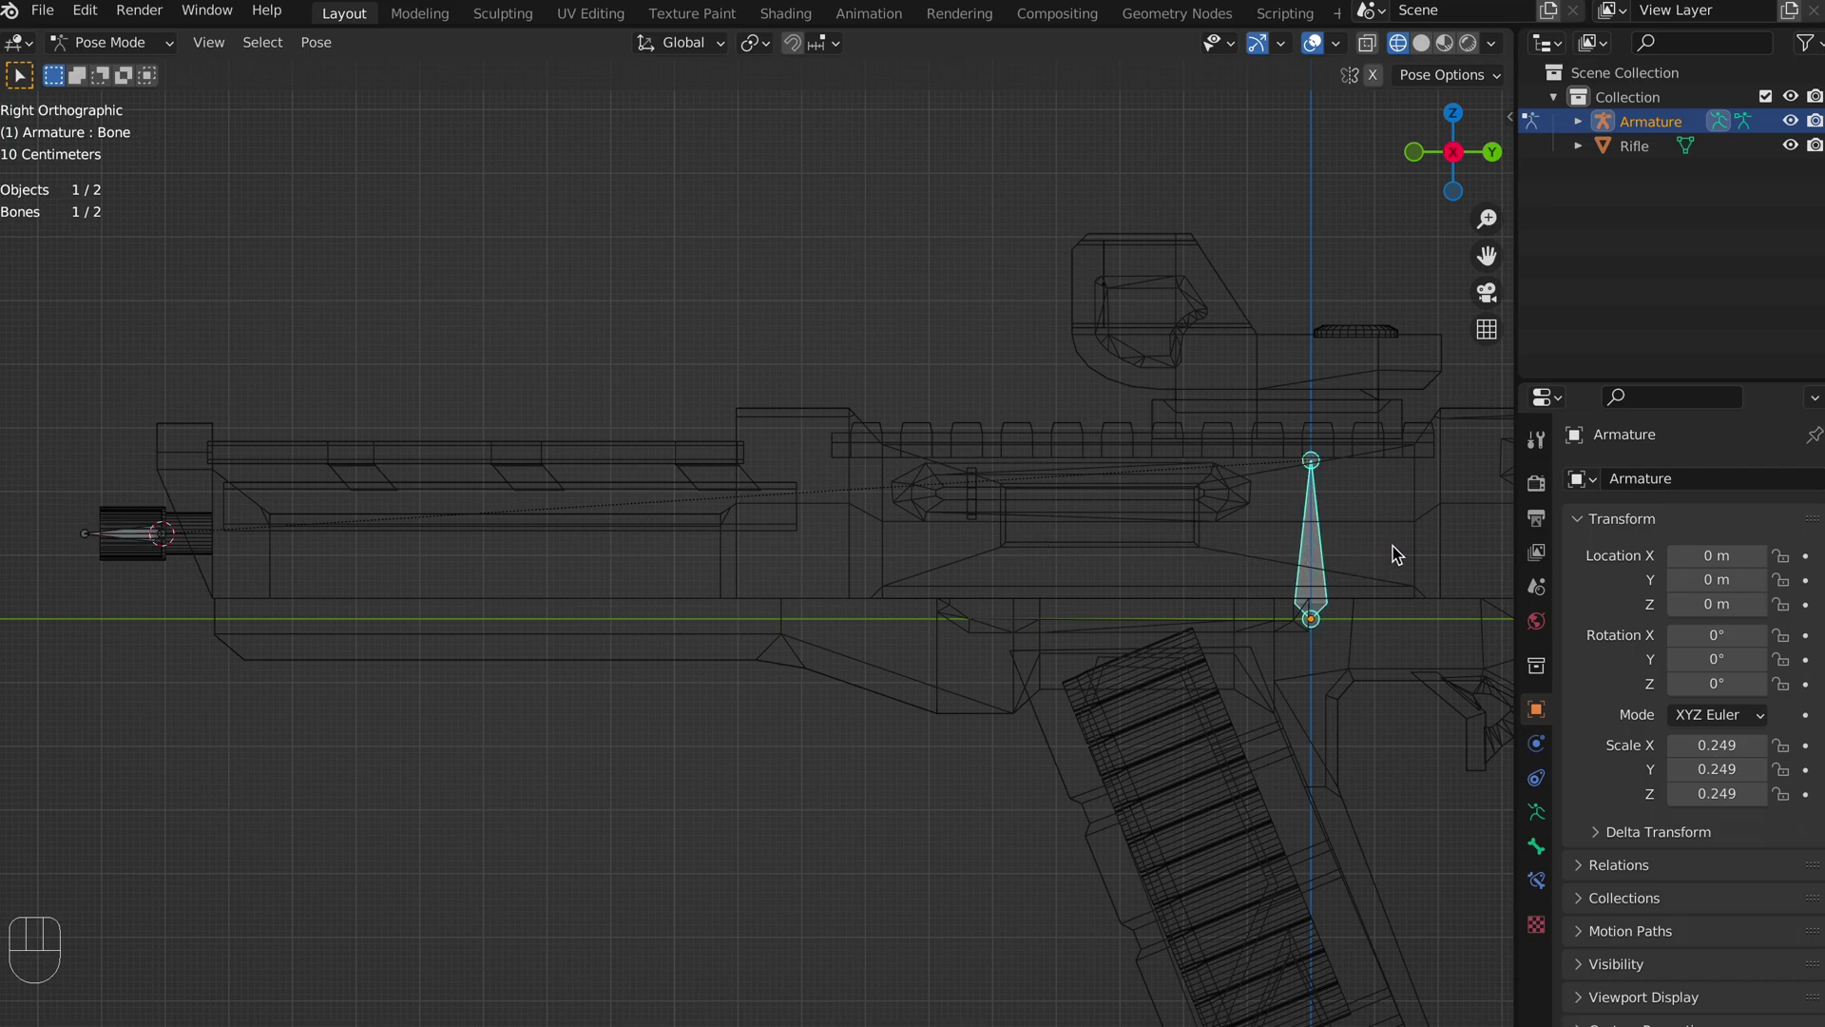
key("g")
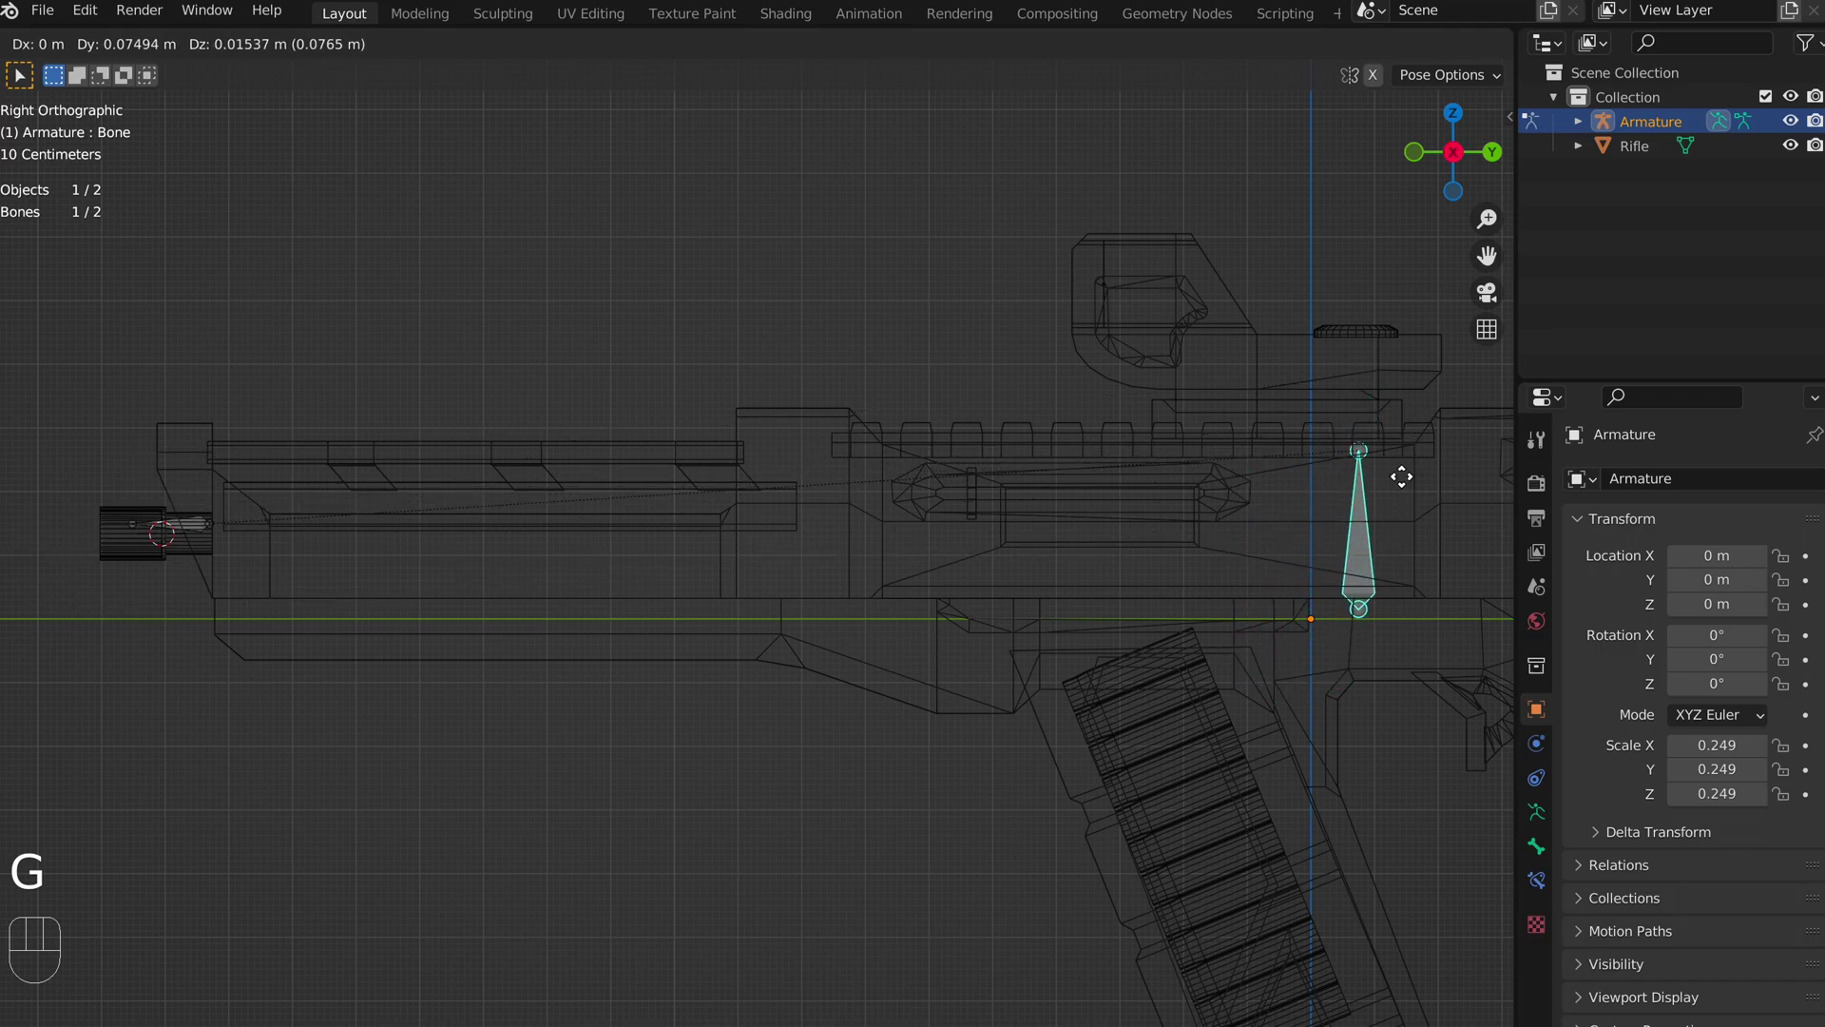
right_click(1318, 557)
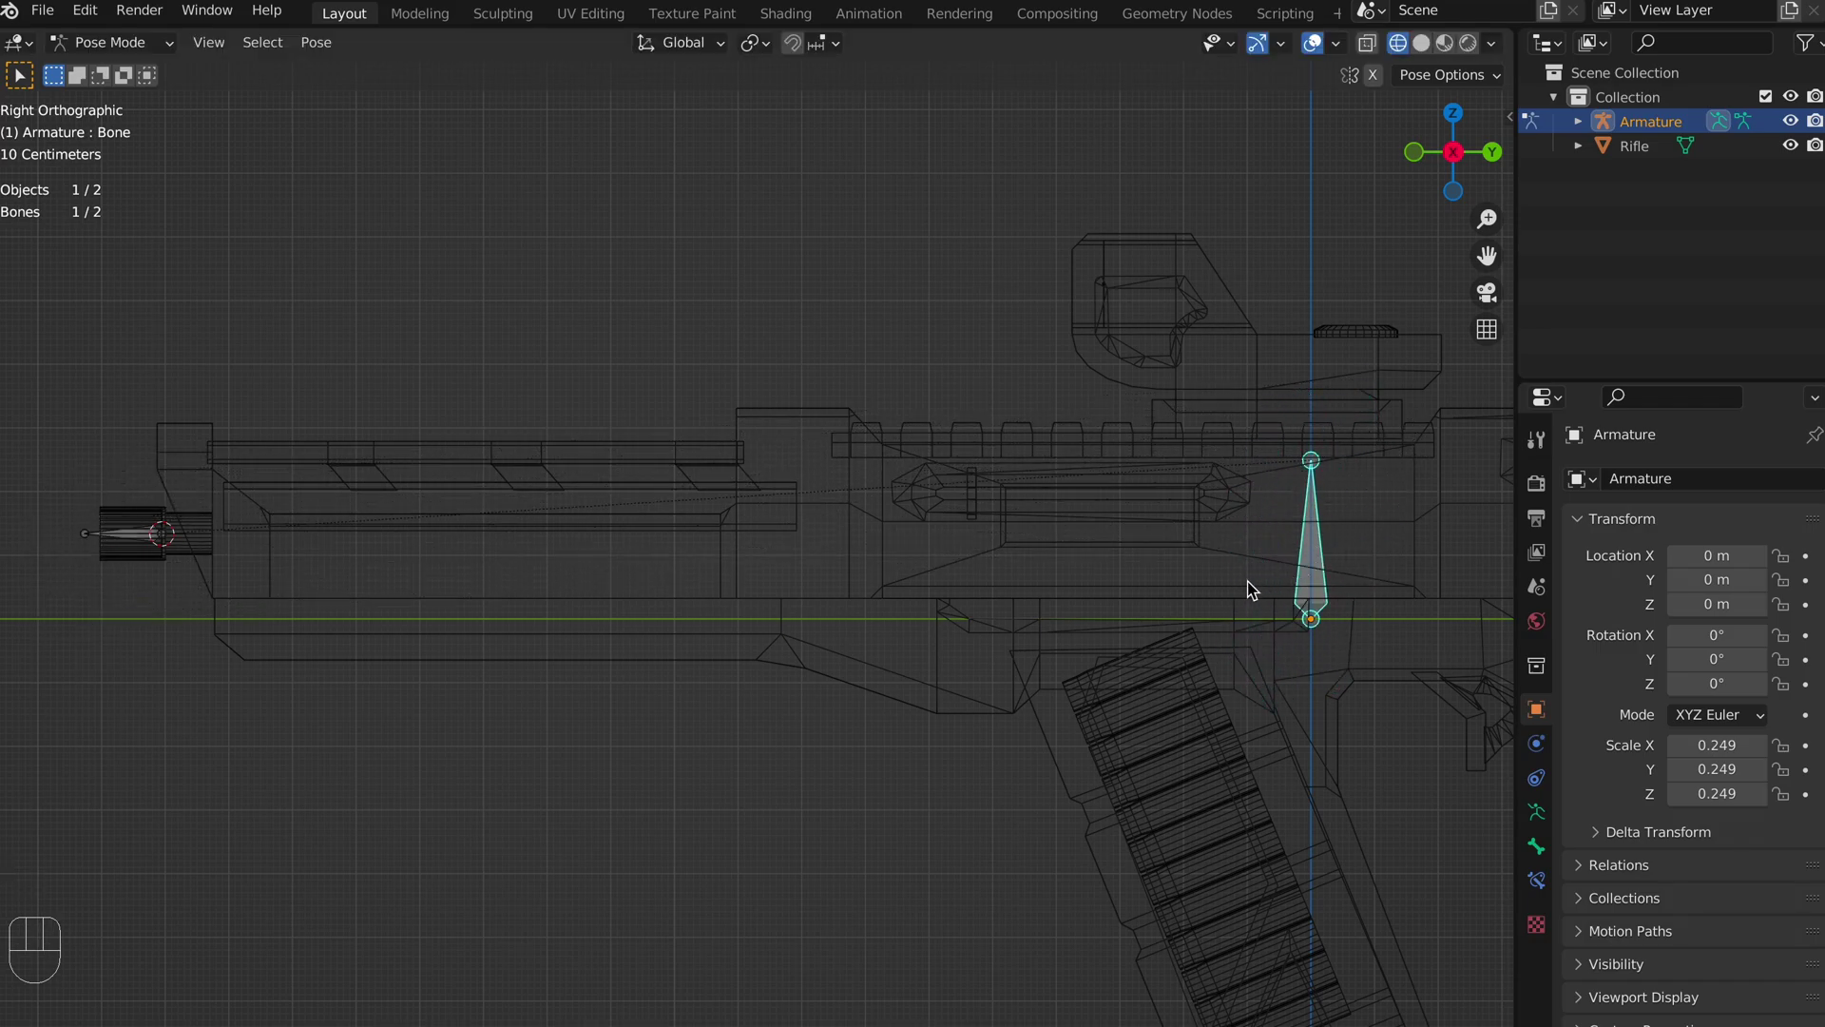
Extrude two bones from the upright bone's top joint down to the magazine bottom.
key("ctrl+Tab")
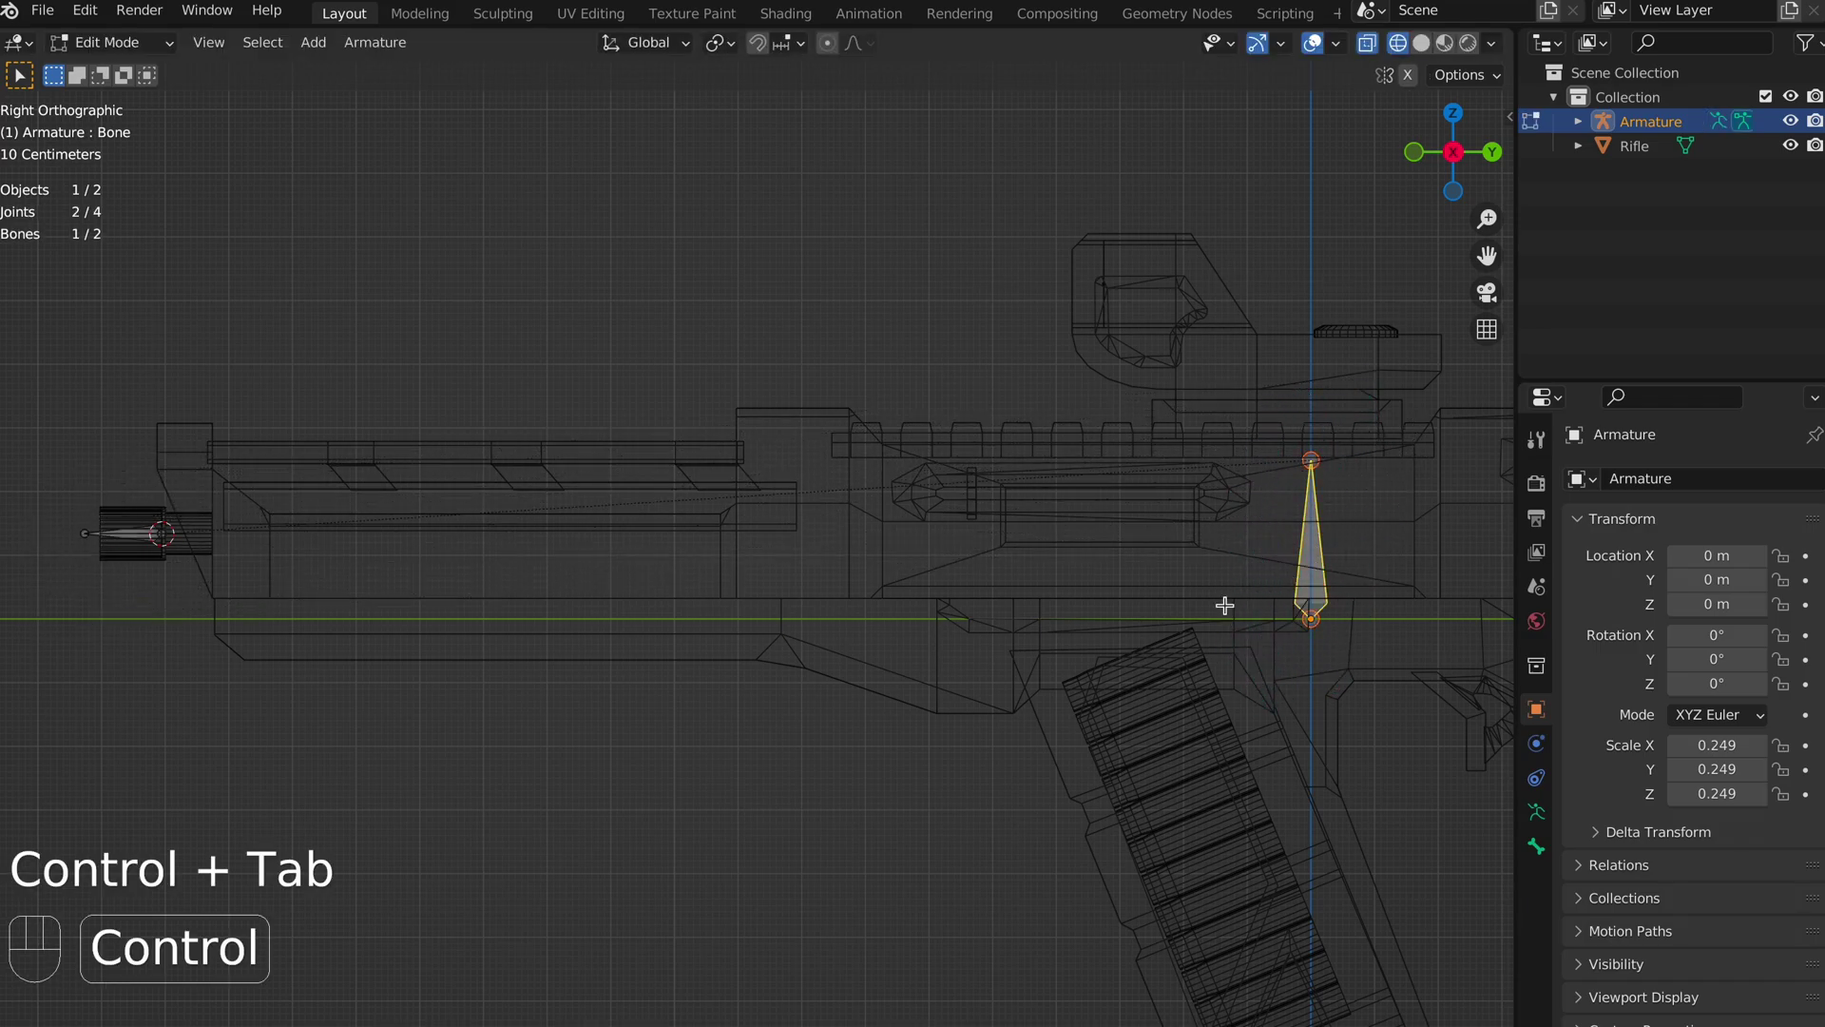
middle_click_drag(1390, 643, 1009, 430, "shift")
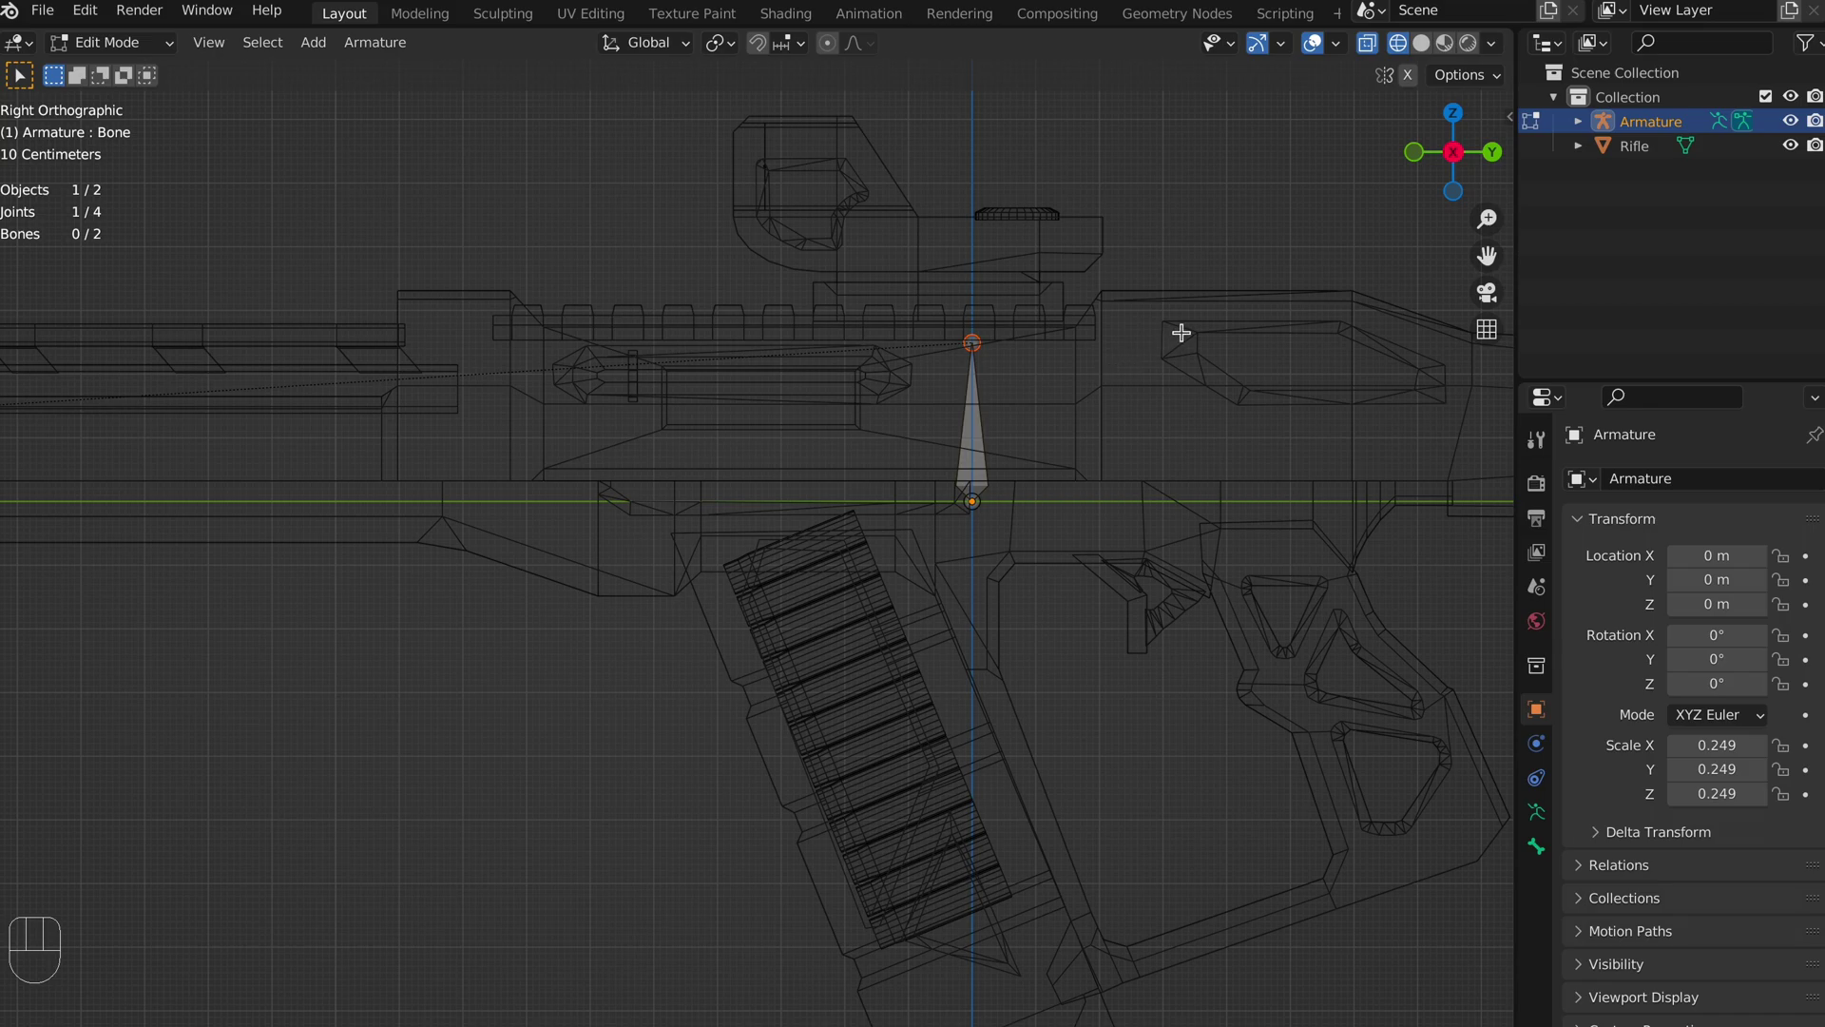
key("e")
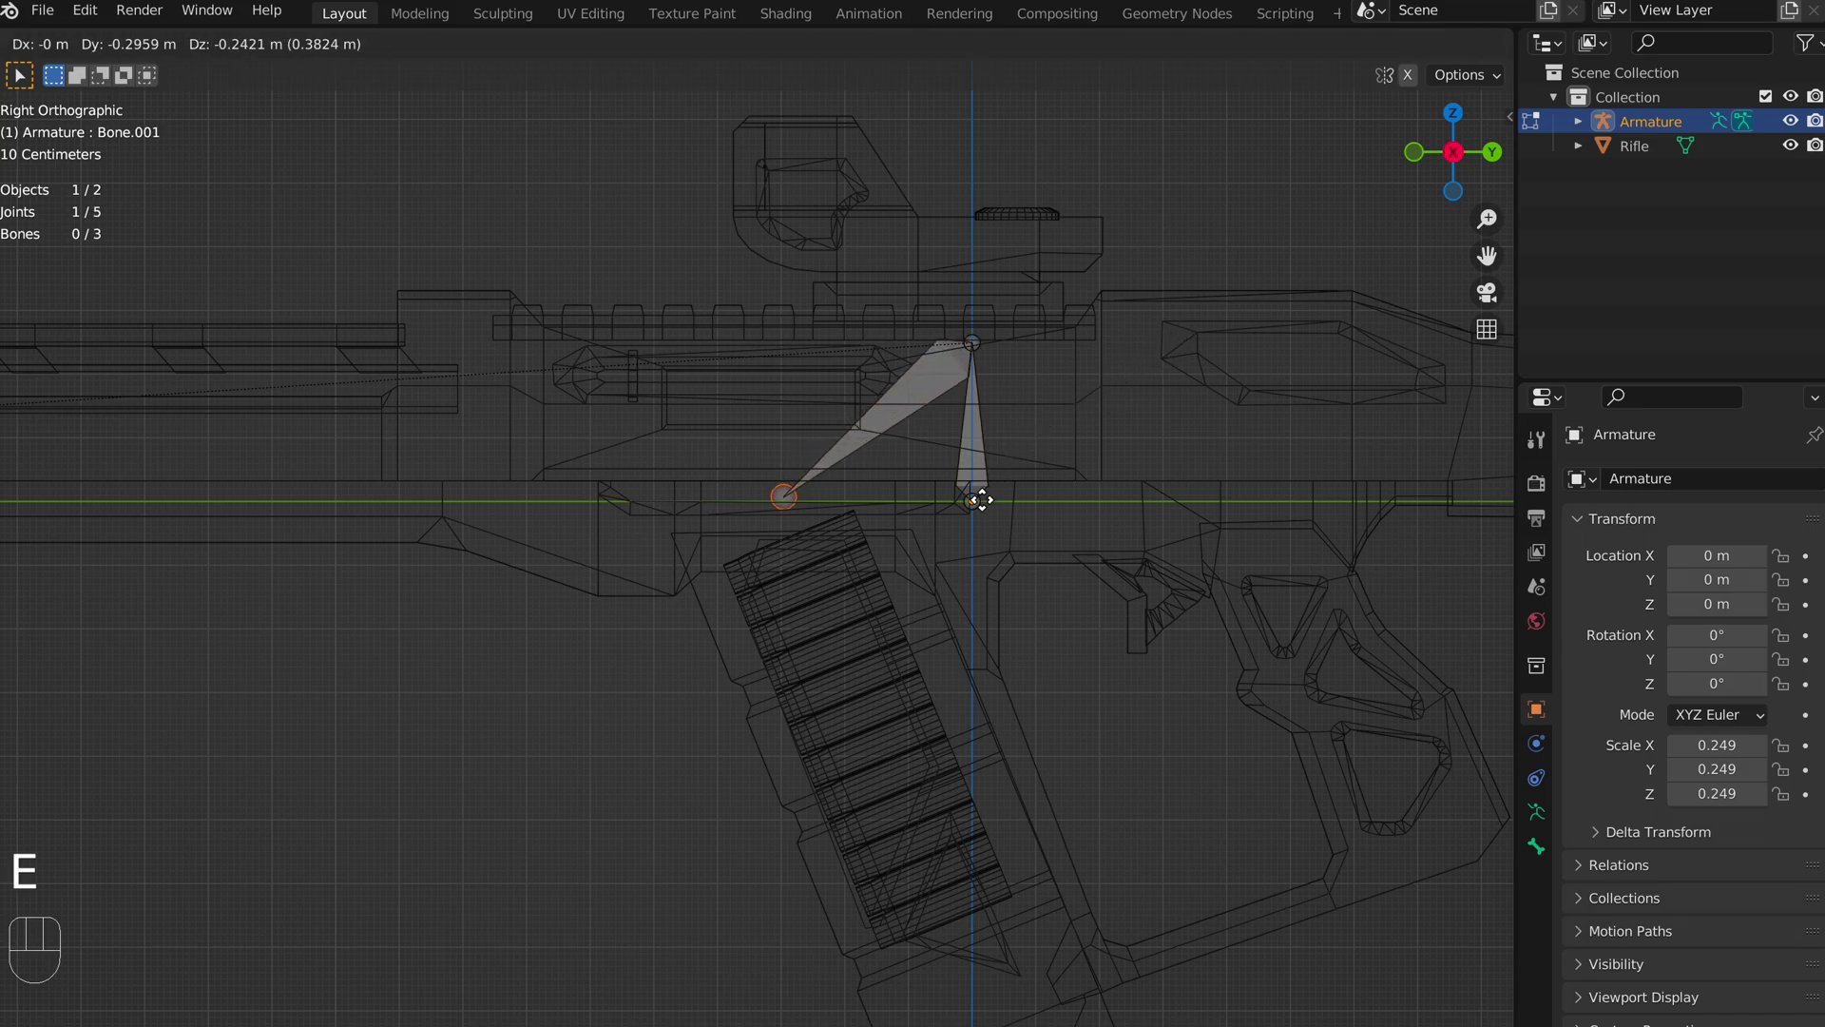
left_click(970, 520)
middle_click_drag(1270, 986, 1087, 676, "shift")
key("e")
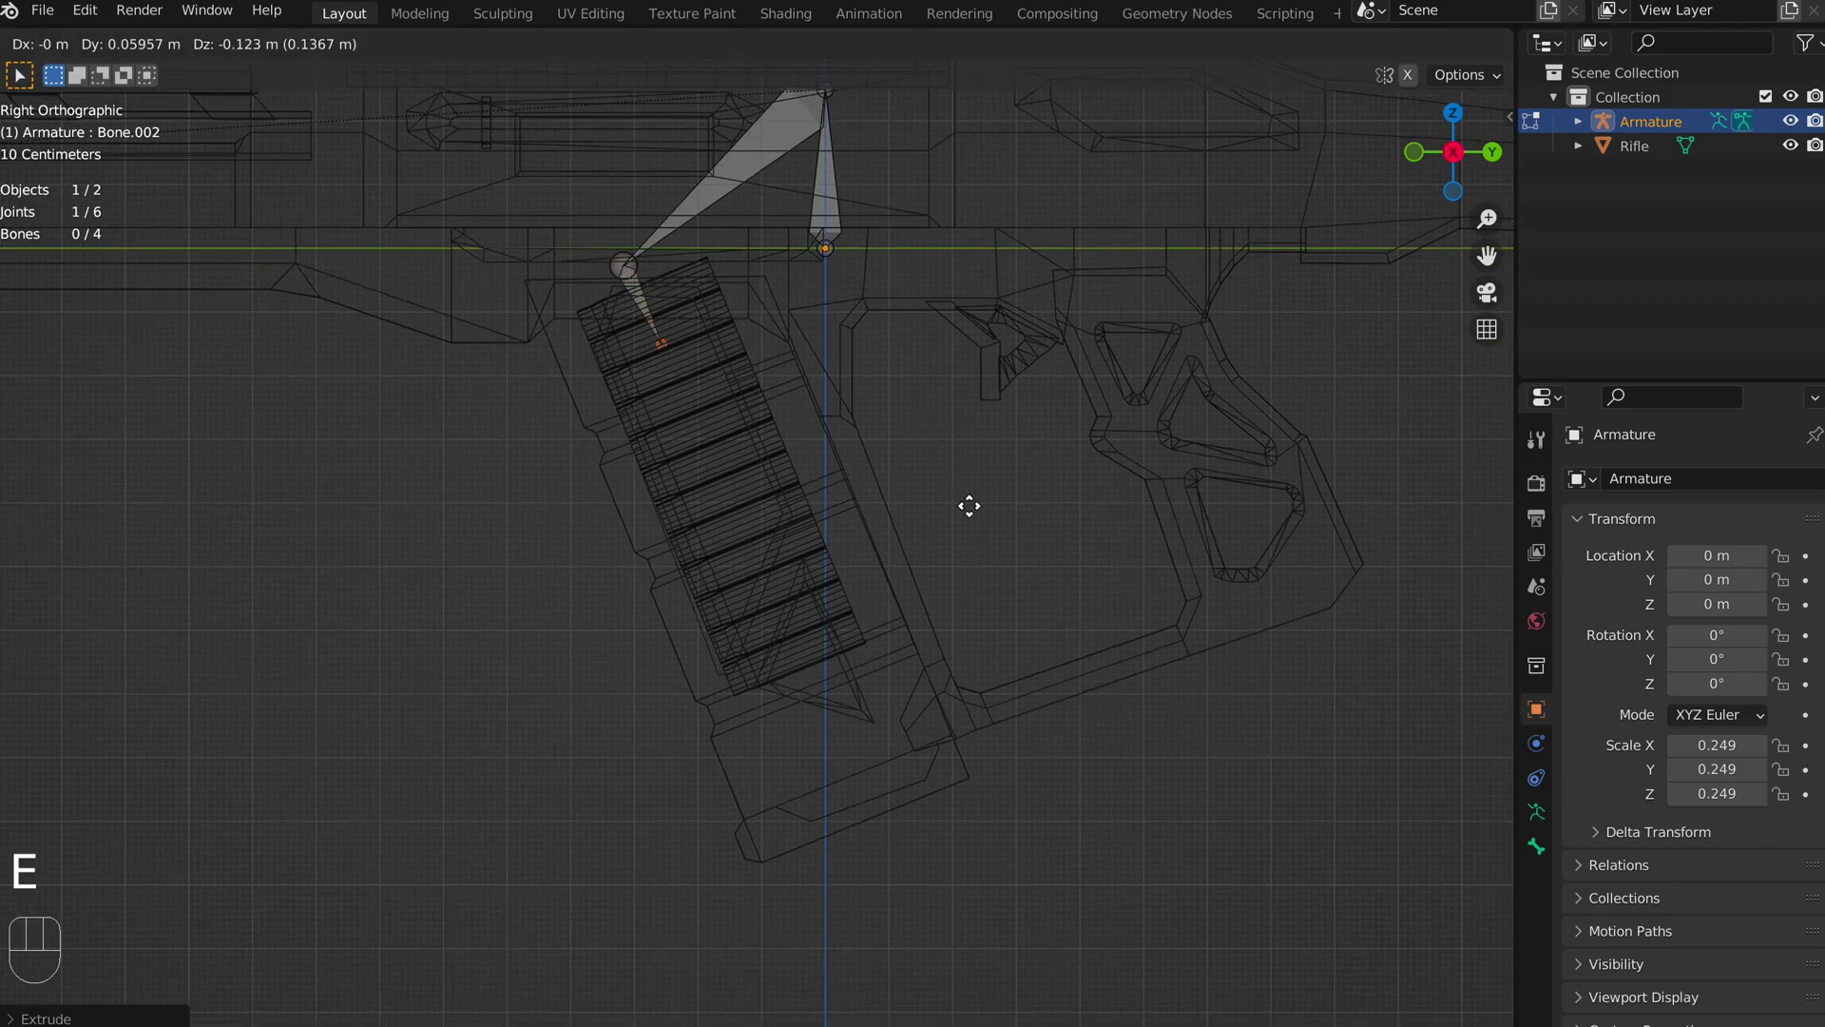
left_click(1174, 977)
Delete the diagonal bone connecting the receiver to the magazine.
middle_click_drag(851, 196, 889, 382, "shift")
left_click(809, 387)
scroll(795, 371, "up", 5)
middle_click_drag(735, 240, 689, 632, "shift")
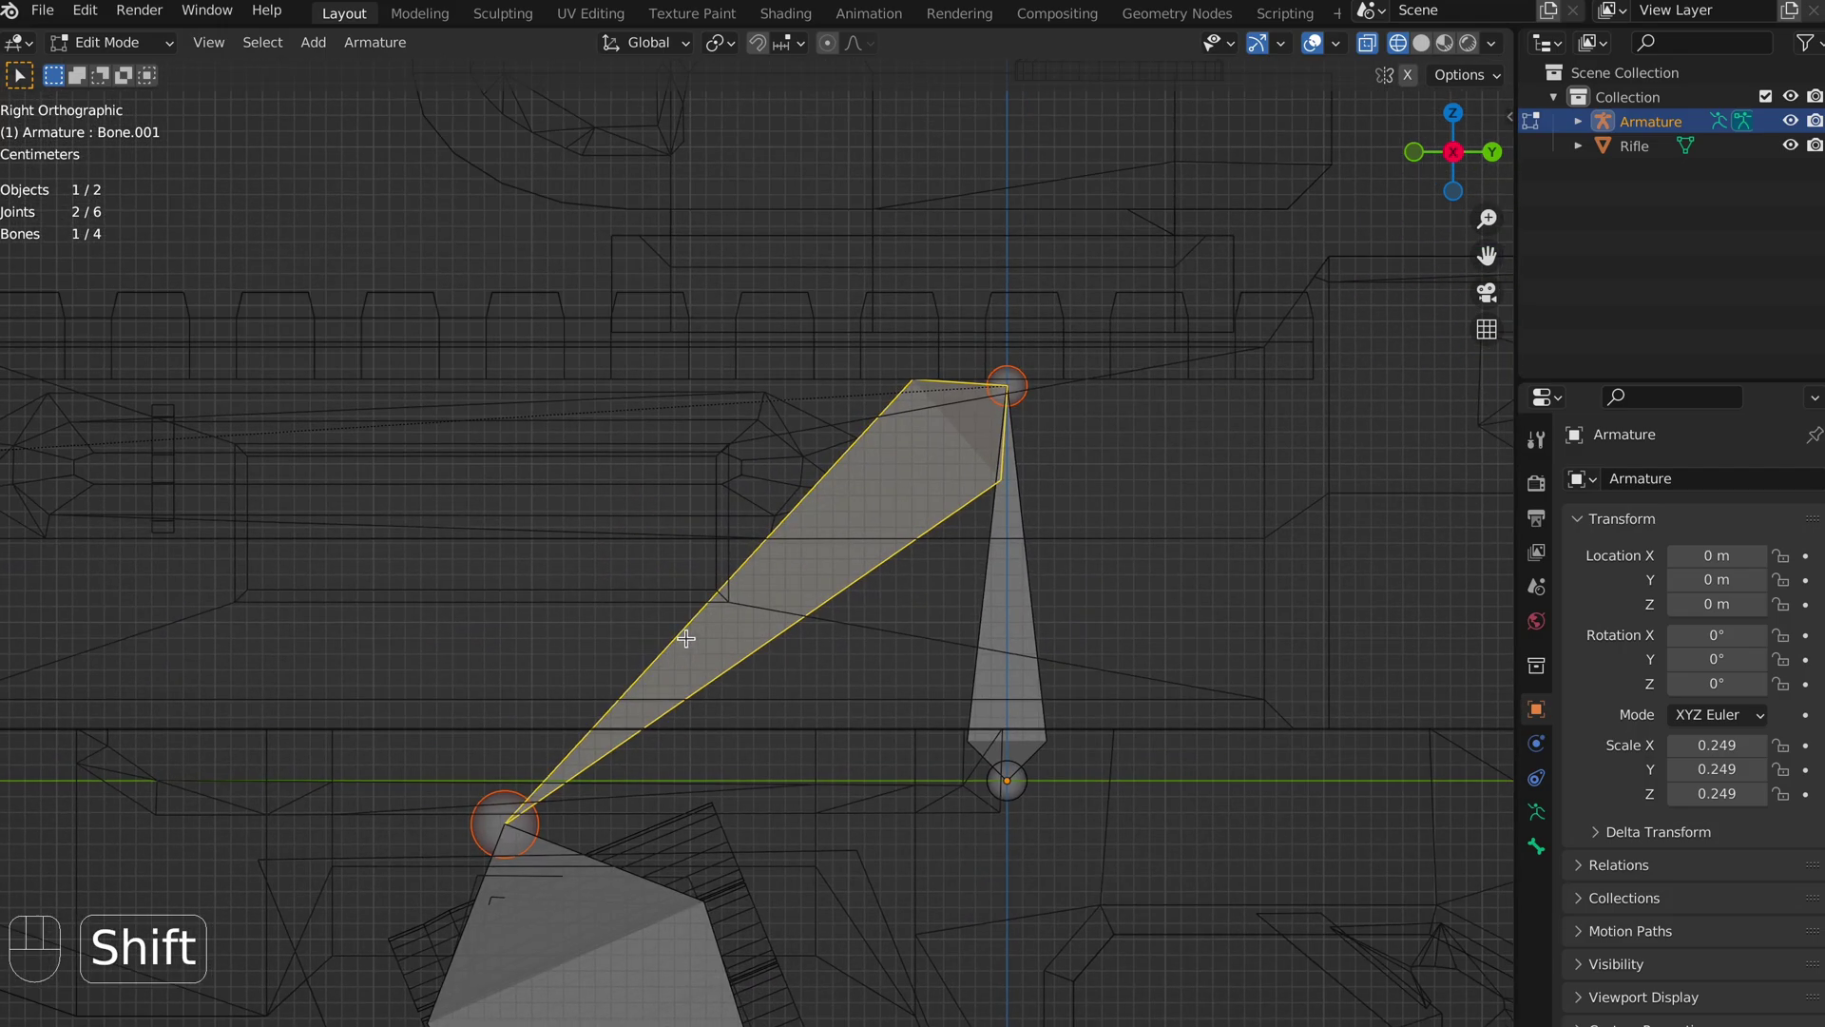
key("x")
left_click(719, 623)
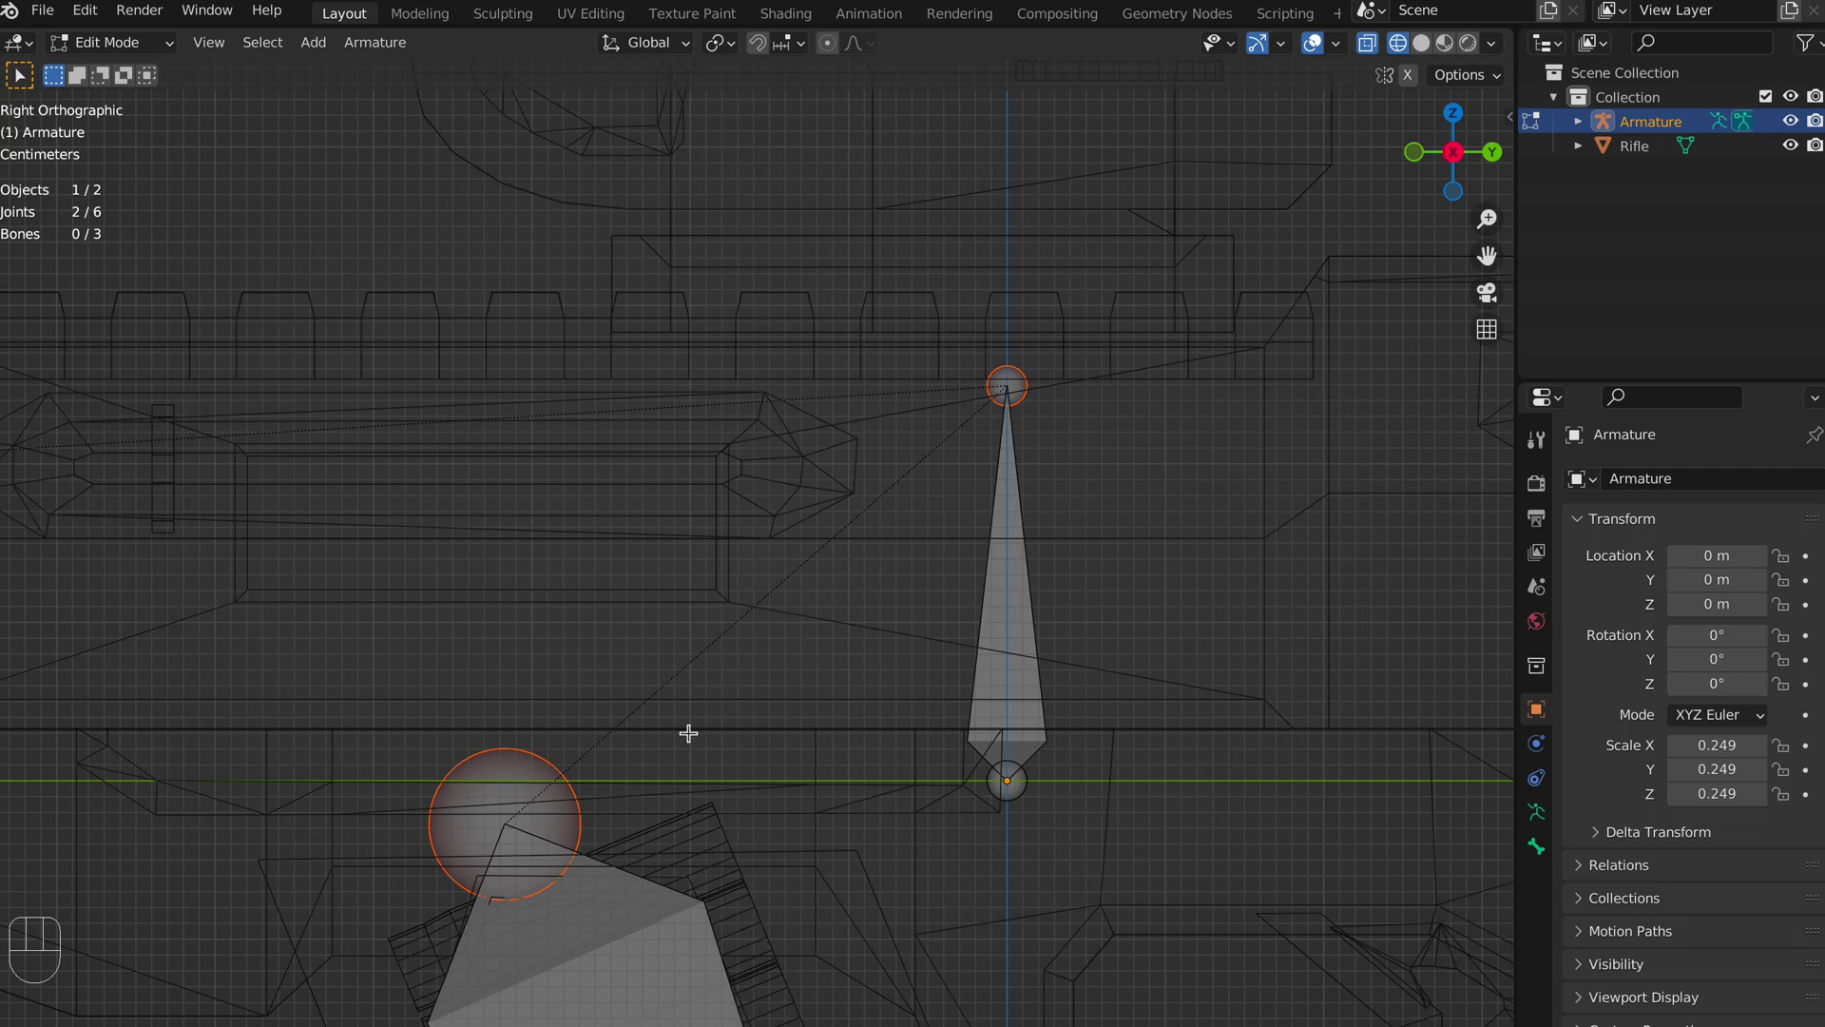
Move the magazine bone's head joint up to the top of the magazine.
middle_click_drag(760, 529, 692, 204, "shift")
scroll(727, 399, "down", 4)
middle_click_drag(845, 460, 732, 265, "shift")
key("g")
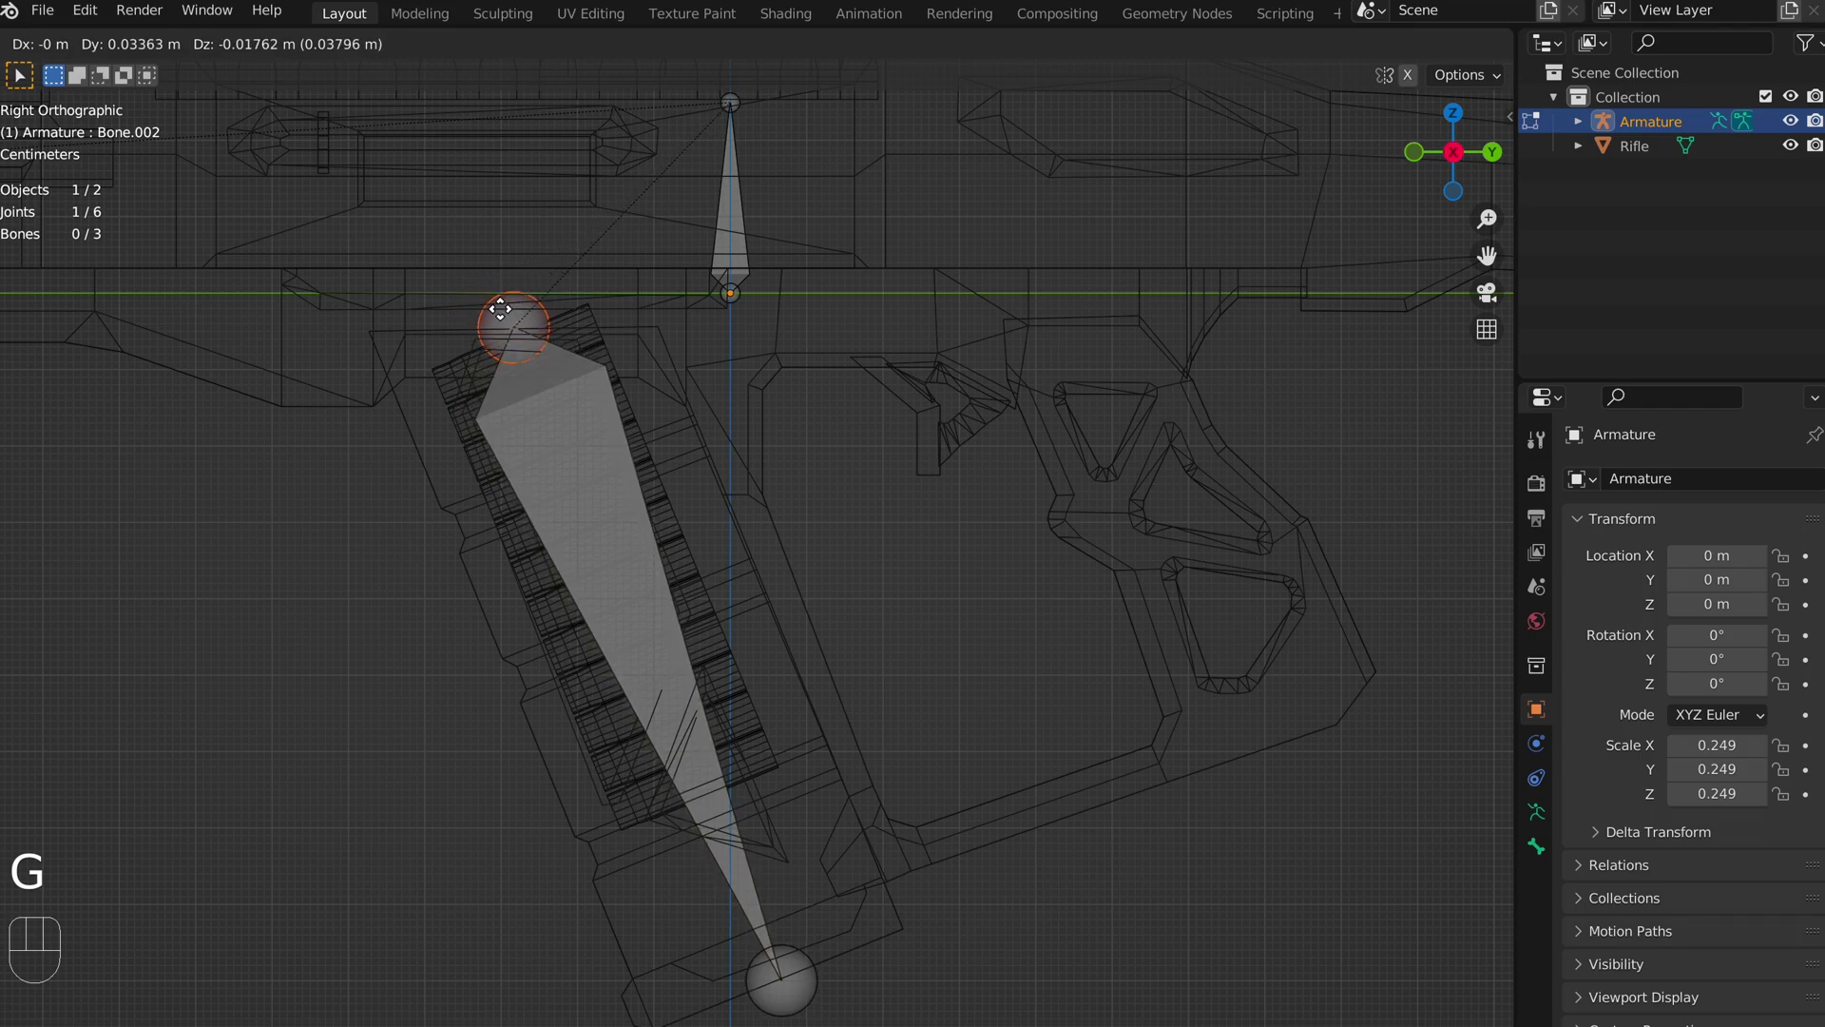
left_click(506, 310)
Orbit around the rifle in solid shading, then return to the right orthographic view.
middle_click_drag(1081, 493, 837, 443, "shift")
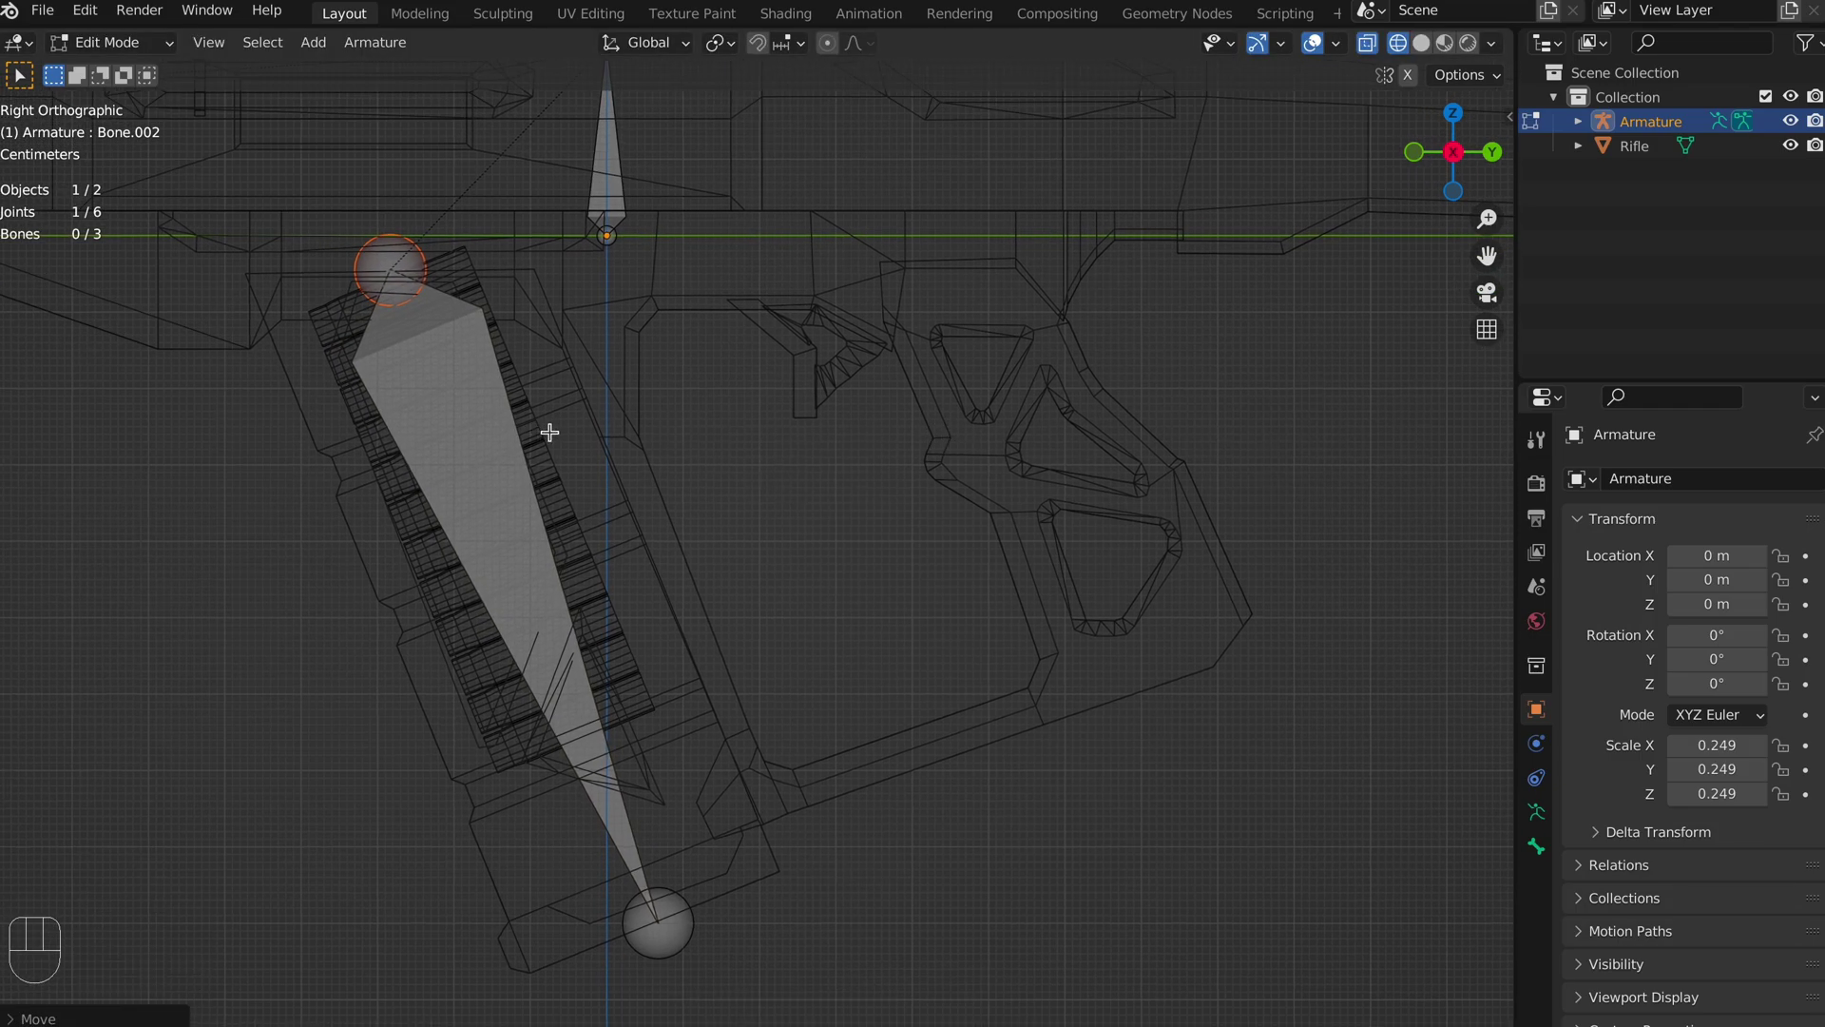
middle_click_drag(550, 432, 672, 424)
key("z")
mouse_move(434, 443)
middle_mouse_down()
mouse_move(746, 408)
mouse_move(567, 428)
mouse_move(734, 419)
middle_mouse_up()
middle_click_drag(1085, 425, 841, 433)
key("KP_3")
Reframe the rifle, toggling wireframe and solid shading to inspect both sides.
middle_click_drag(568, 208, 923, 555, "shift")
key("z")
middle_click_drag(555, 349, 399, 320, "shift")
scroll(541, 367, "down", 2)
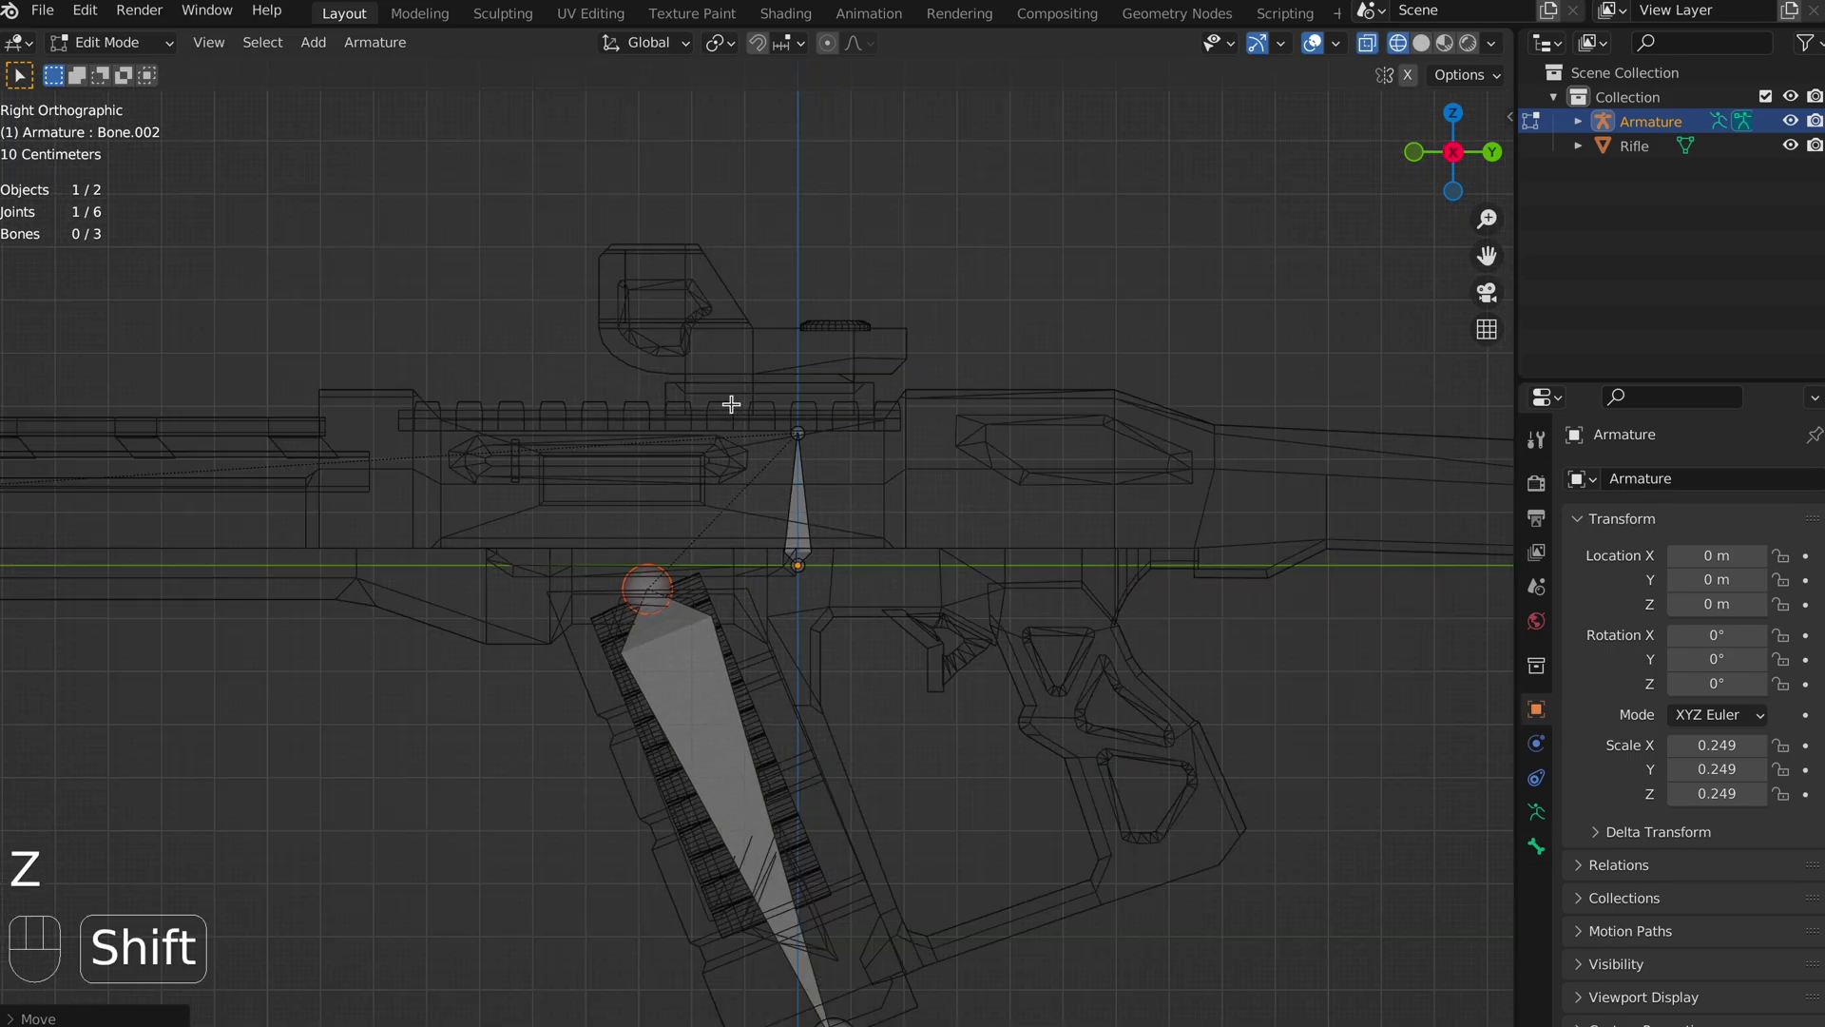
middle_click_drag(730, 398, 807, 408, "shift")
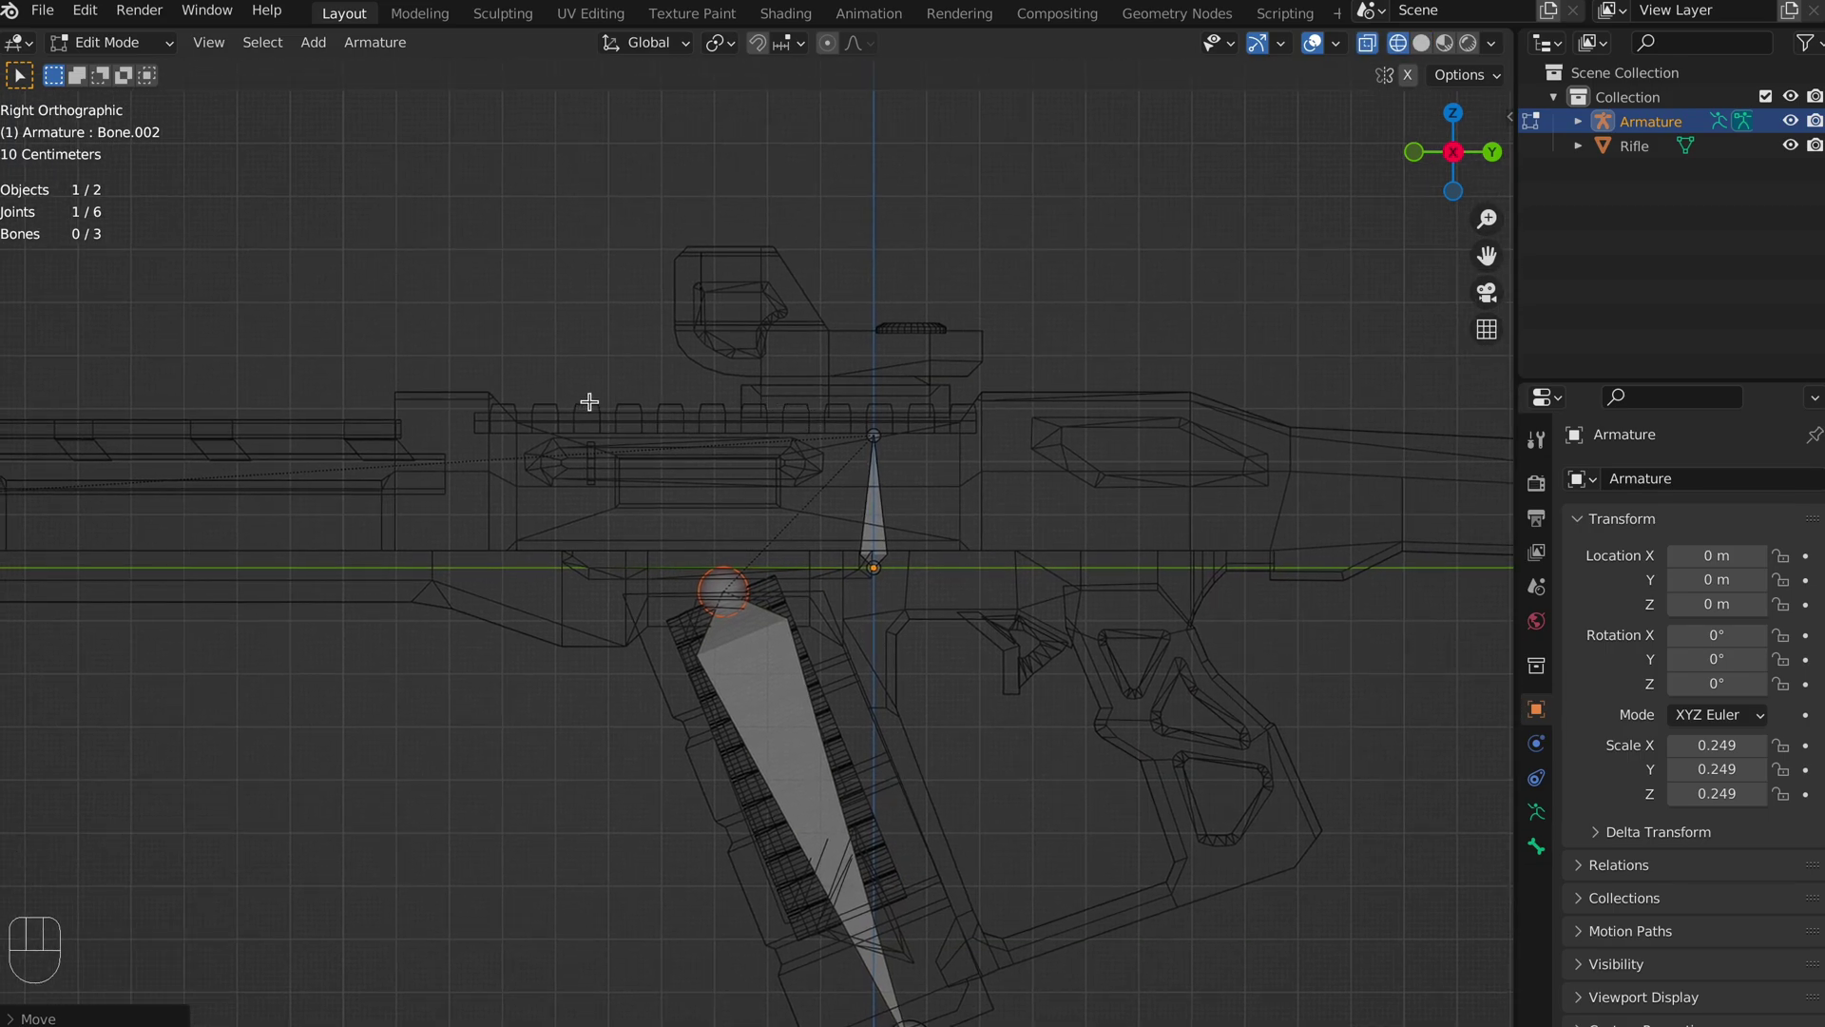
scroll(733, 448, "up", 4)
middle_click_drag(701, 342, 742, 437, "shift")
mouse_move(595, 367)
middle_mouse_down()
mouse_move(662, 422)
mouse_move(932, 464)
mouse_move(1022, 392)
middle_mouse_up()
key("z")
middle_click_drag(849, 397, 969, 437)
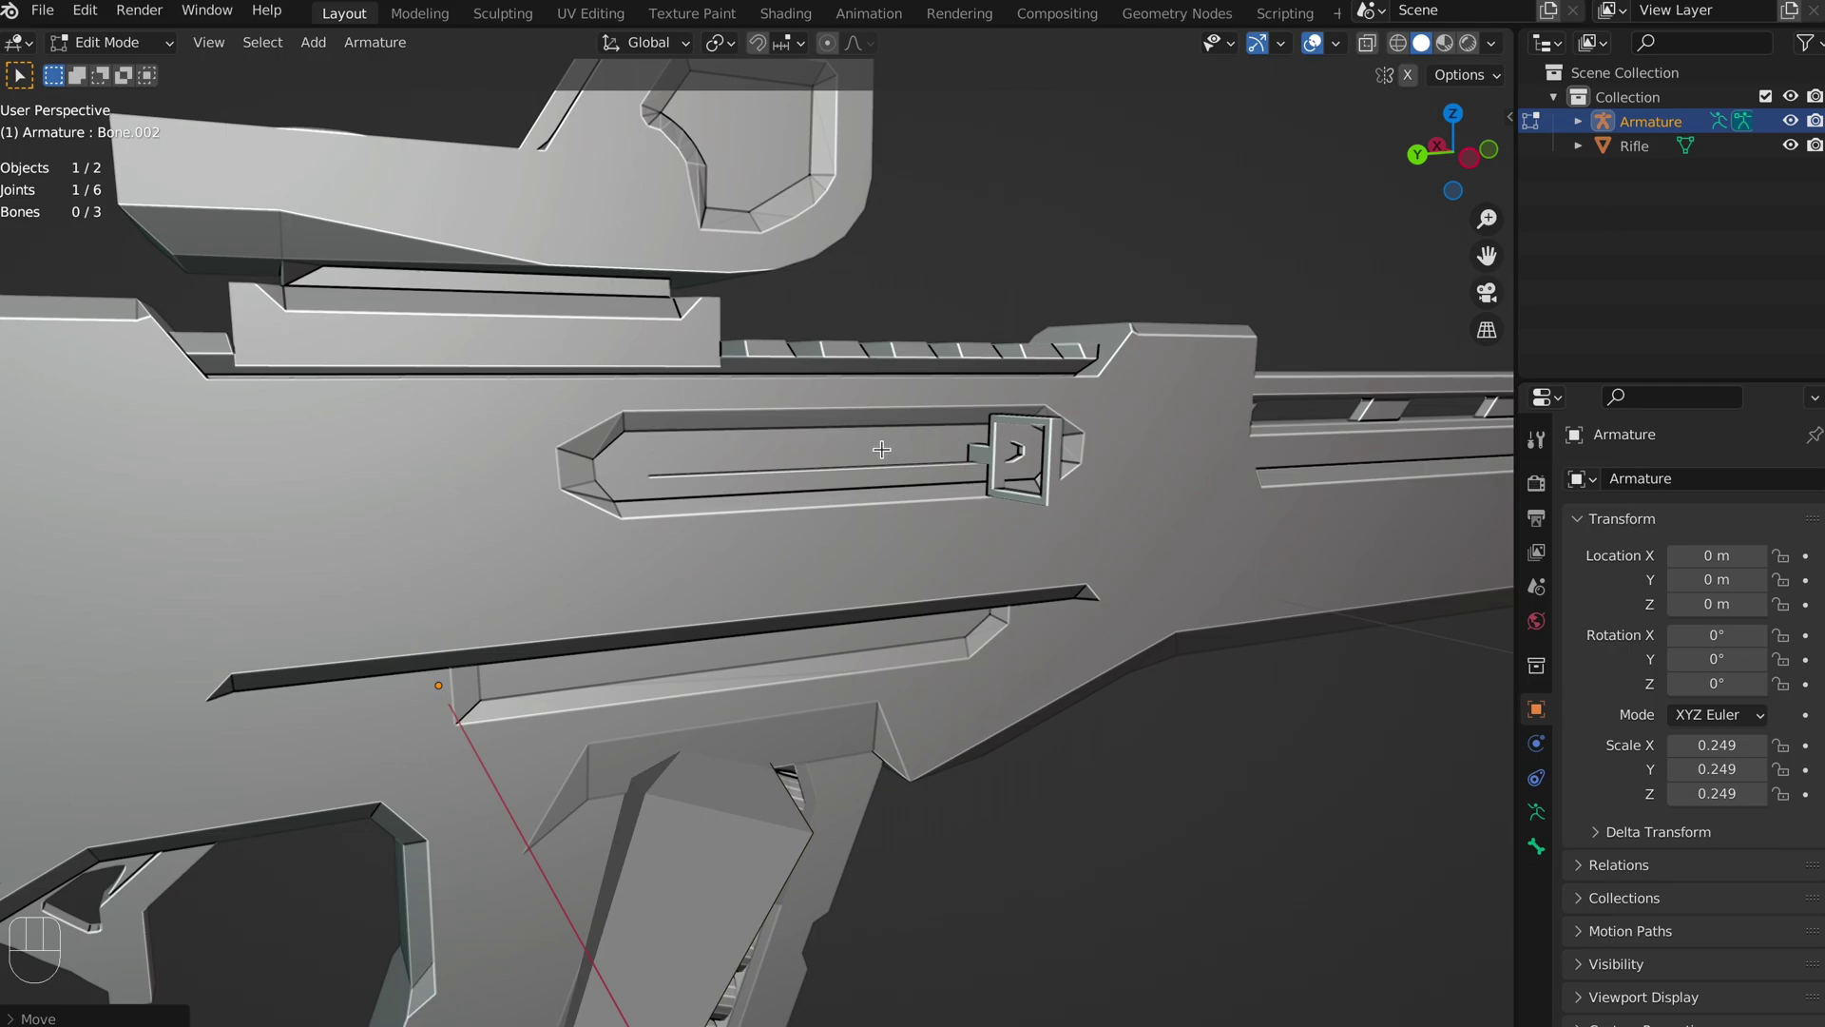
key("z")
Select an armature bone joint and orbit toward the rifle's muzzle.
left_click(405, 400)
middle_click_drag(642, 322, 638, 417)
scroll(730, 395, "up", 3)
middle_click_drag(1217, 370, 823, 442, "shift")
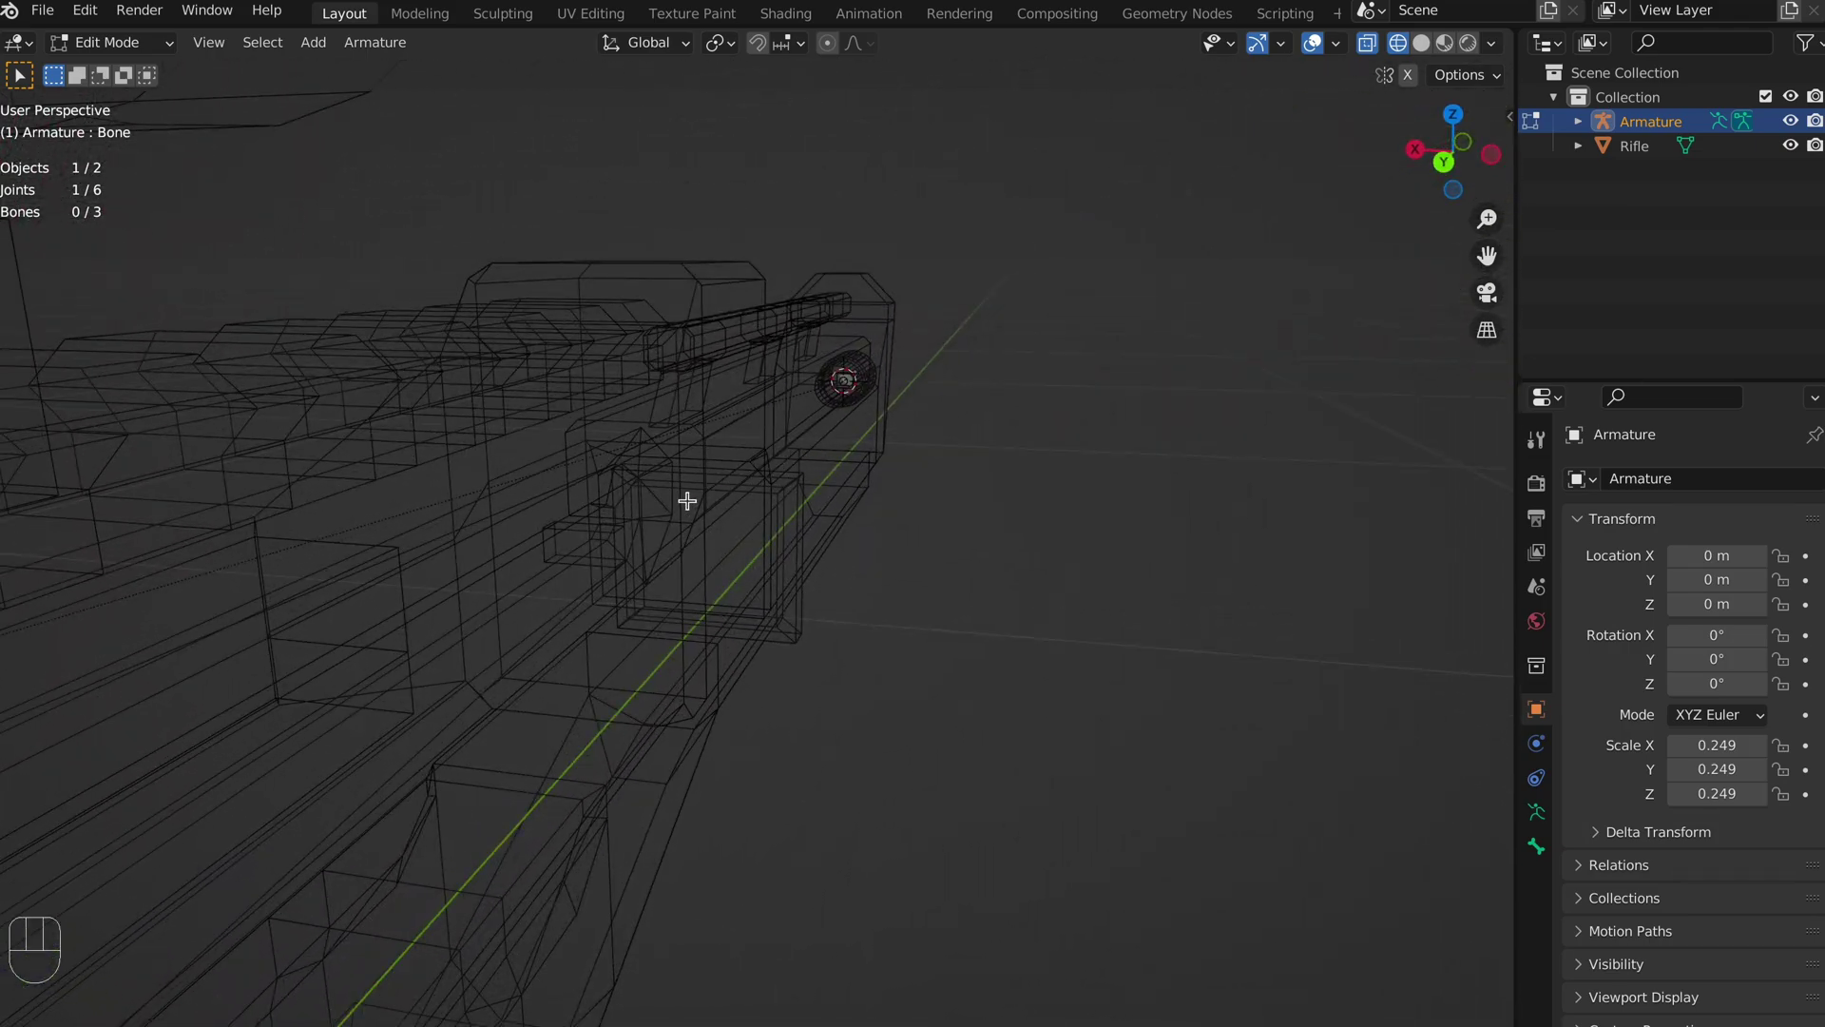
middle_click_drag(688, 500, 619, 595)
In the Rifle's Edit Mode, snap the 3D cursor to a bolt face, then return to Object Mode.
key("Tab")
left_click(618, 481)
key("Tab")
left_click(572, 638)
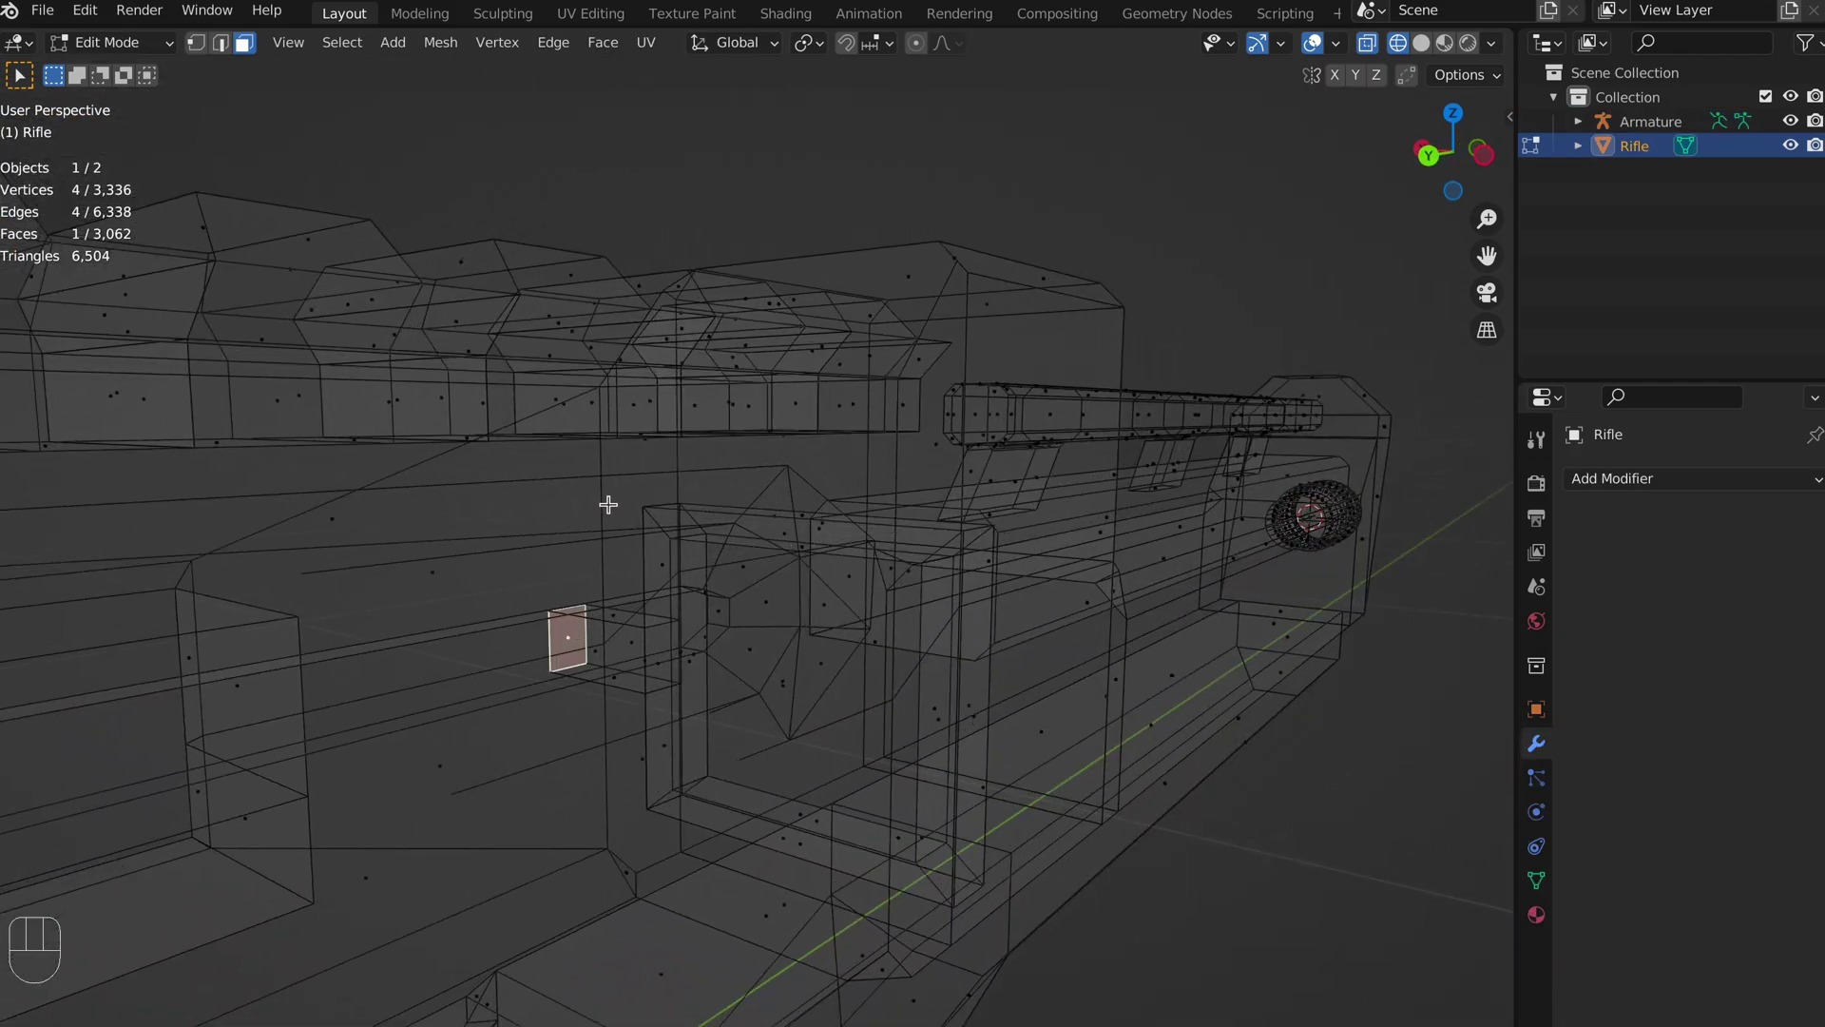
key("shift+s")
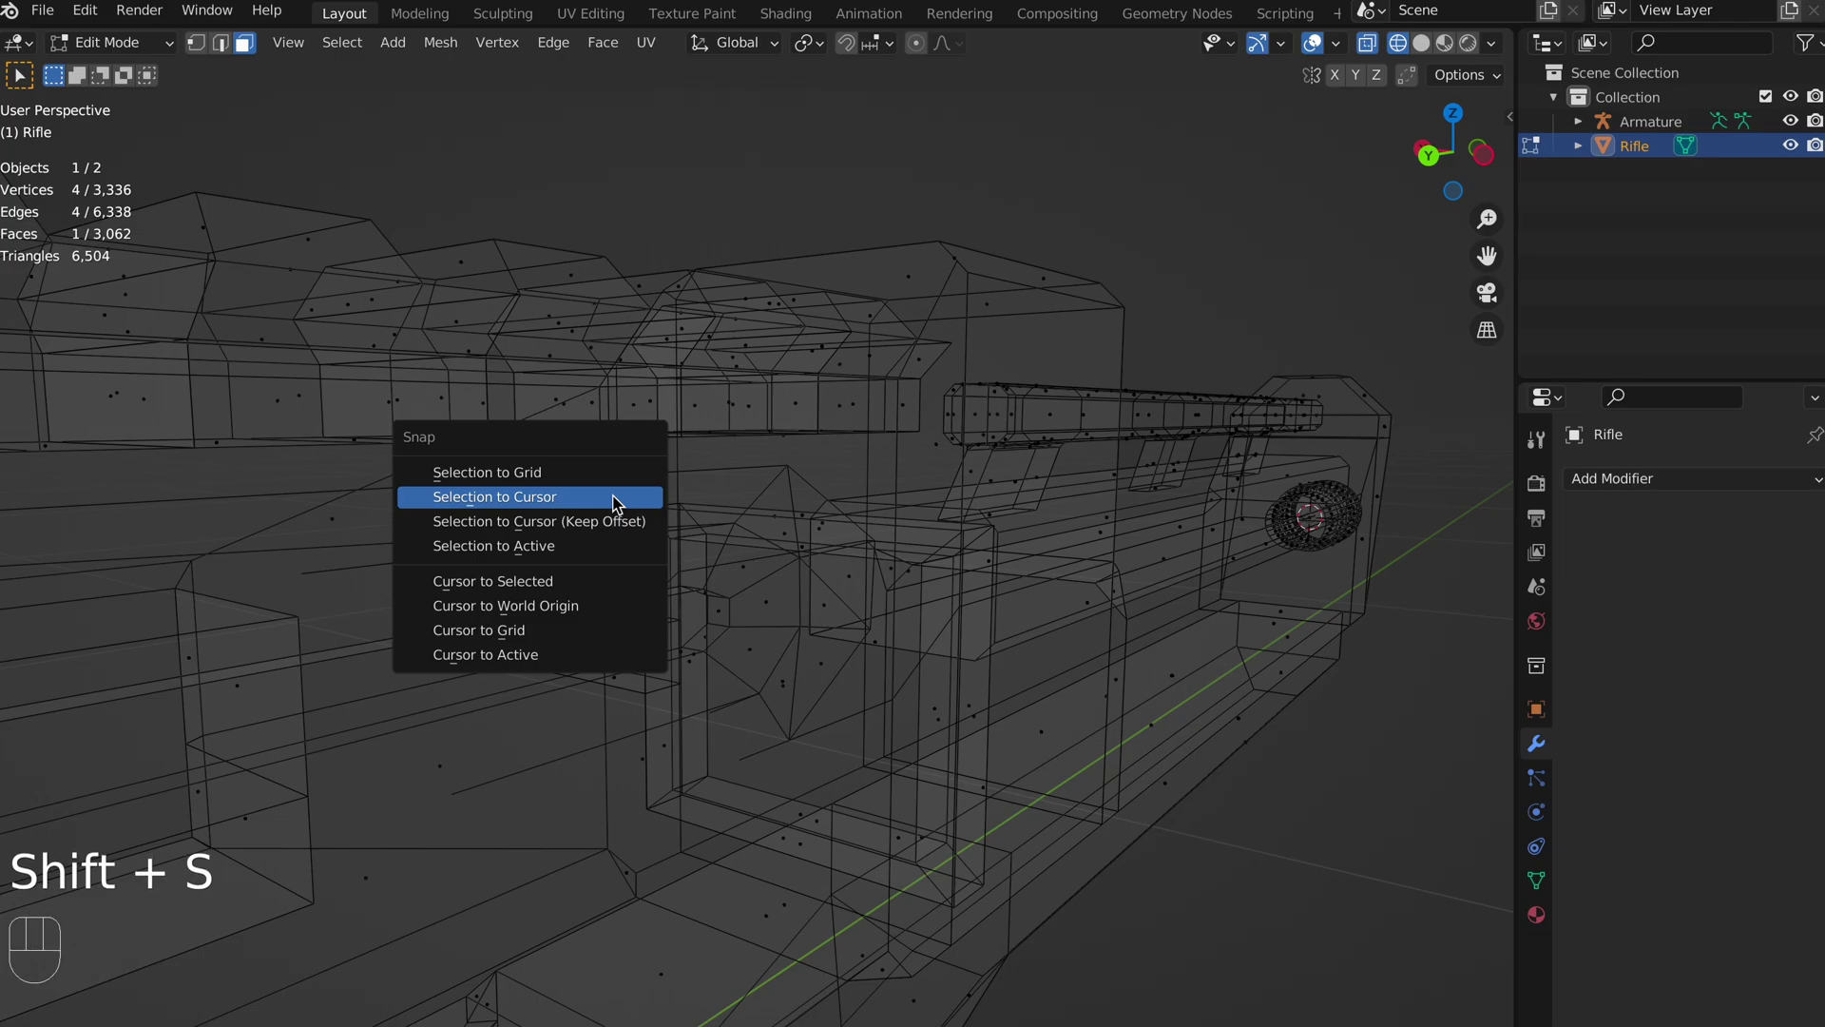
left_click(612, 580)
scroll(653, 525, "down", 6)
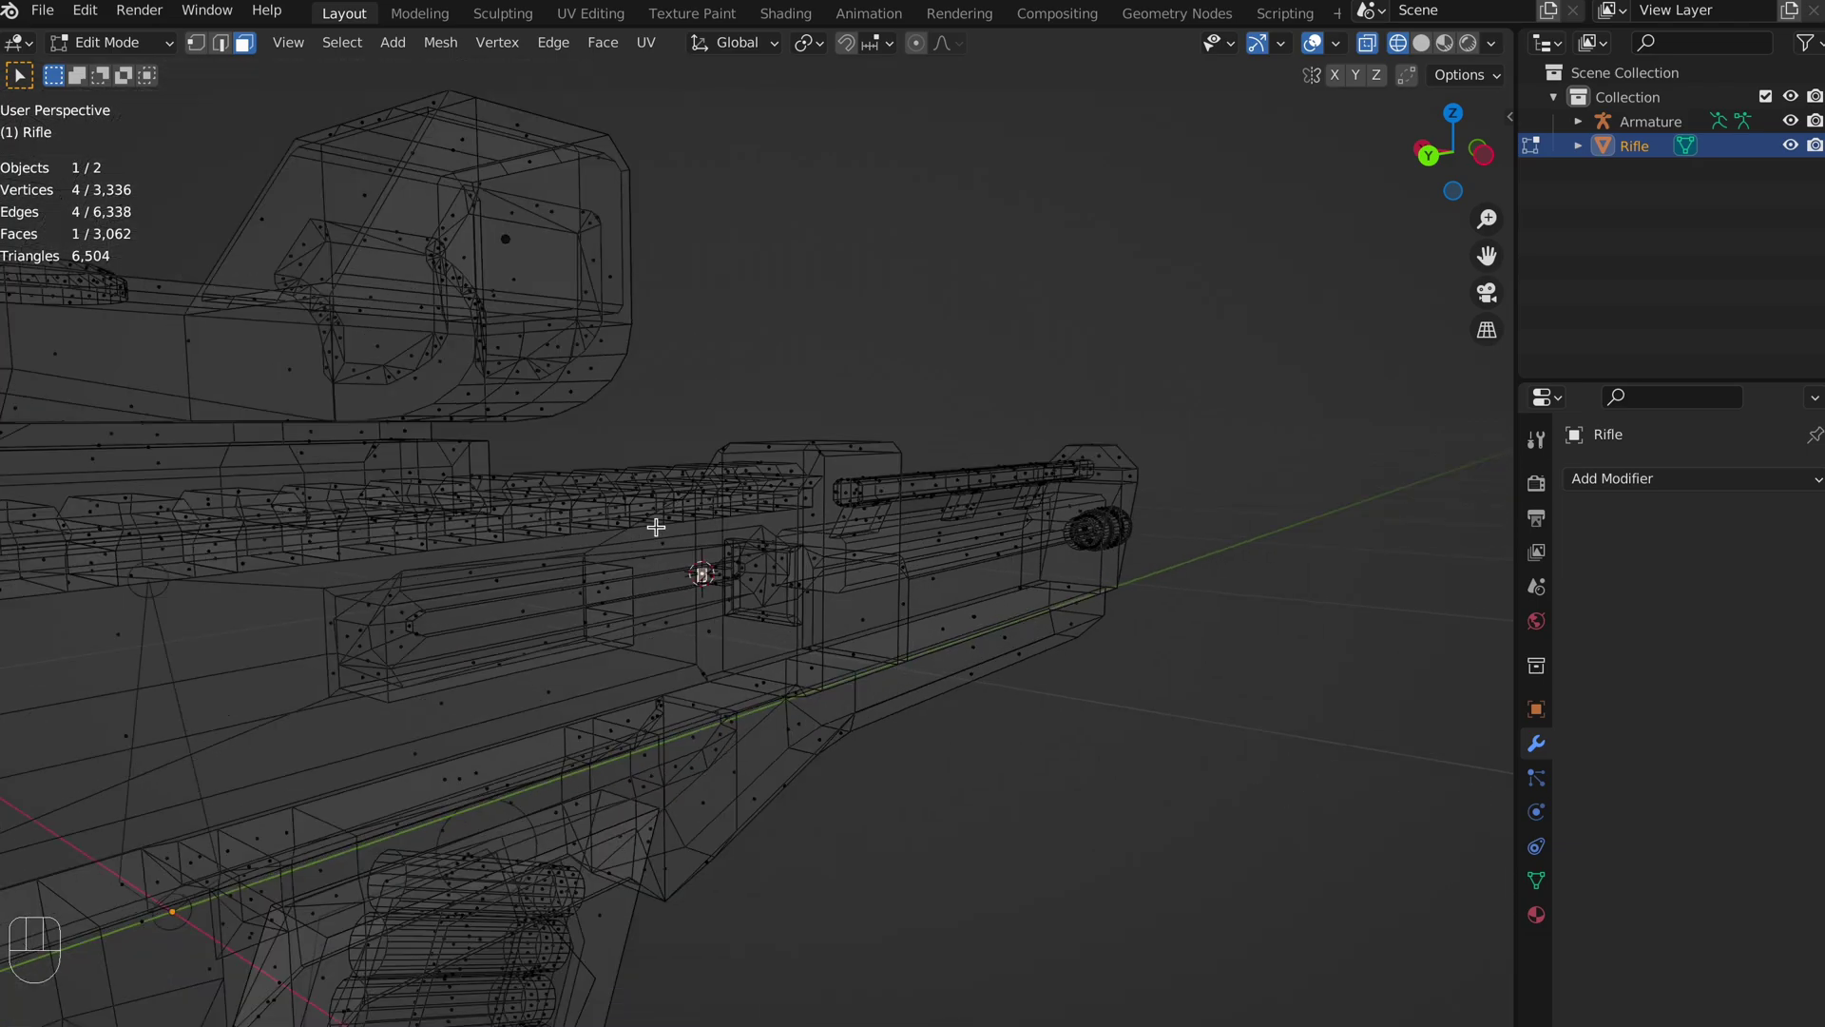
key("Tab")
mouse_move(539, 551)
middle_mouse_down("shift")
mouse_move(656, 522)
mouse_move(573, 548)
middle_mouse_up("shift")
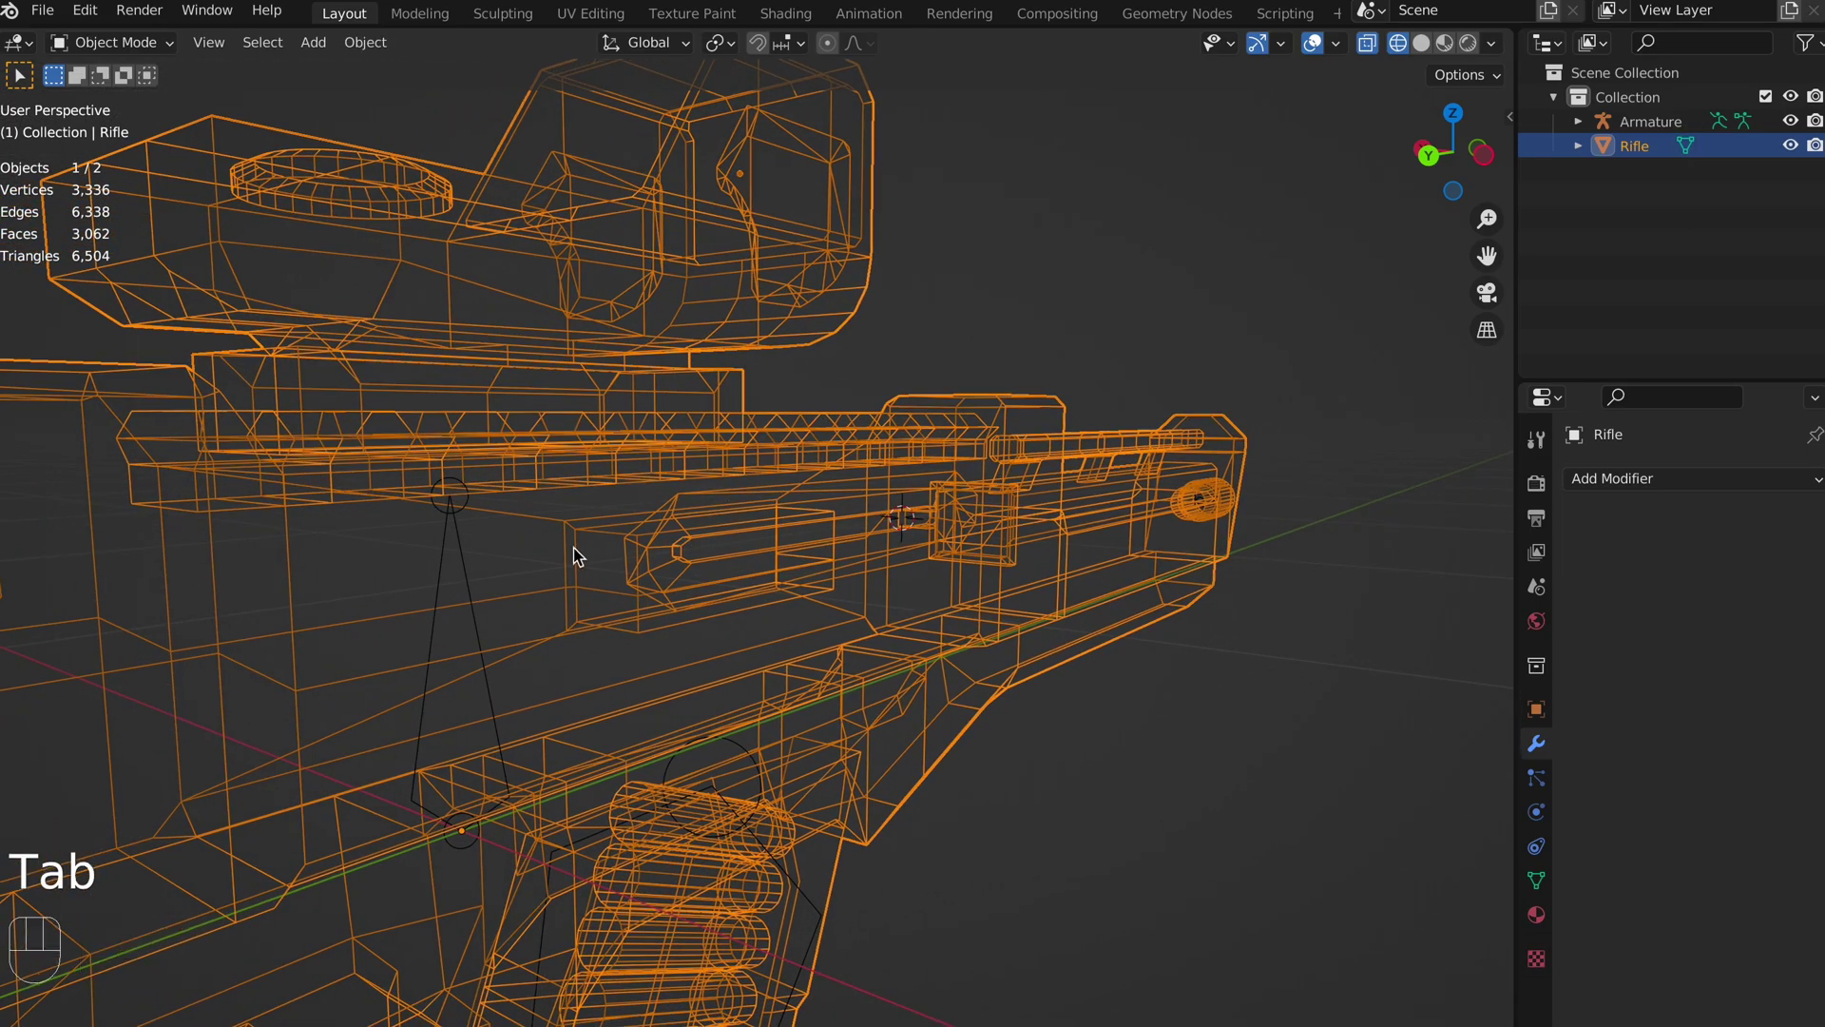
Extrude a bone from the upright bone's top joint and snap its tip to the 3D cursor.
left_click(455, 556)
key("Tab")
left_click(457, 490)
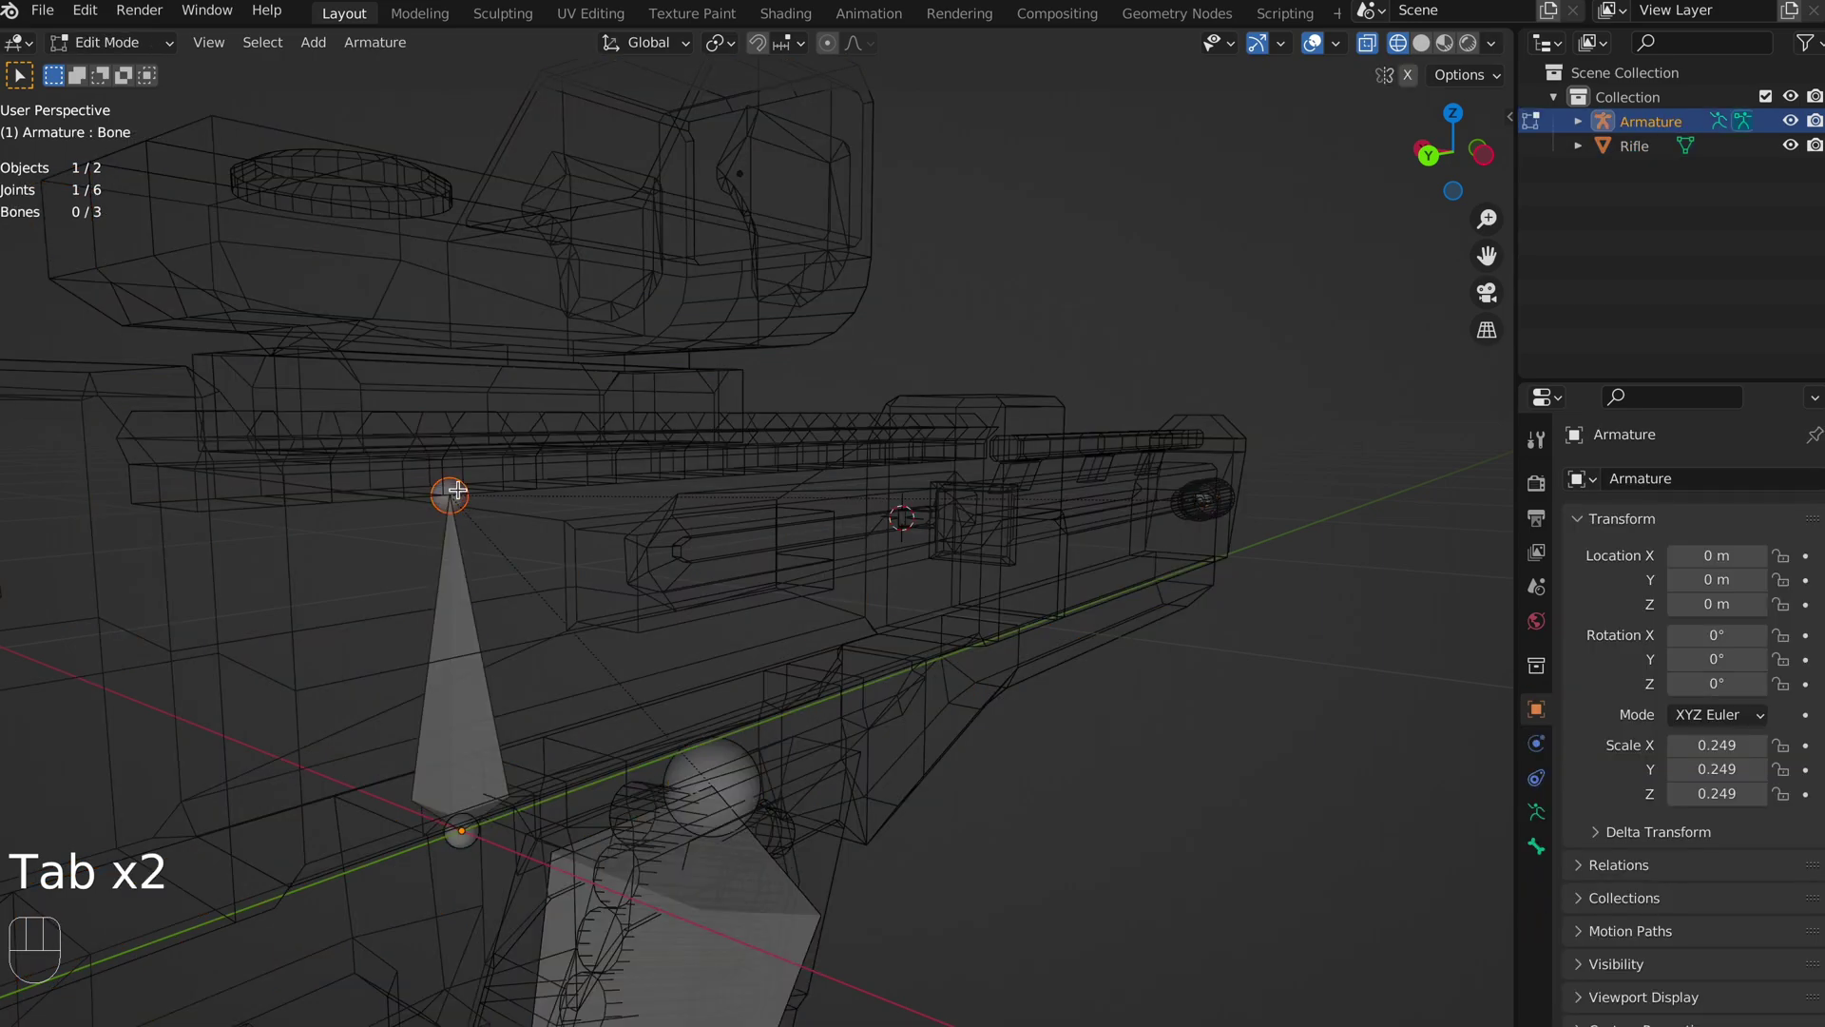
key("e")
left_click(807, 490)
key("shift+s")
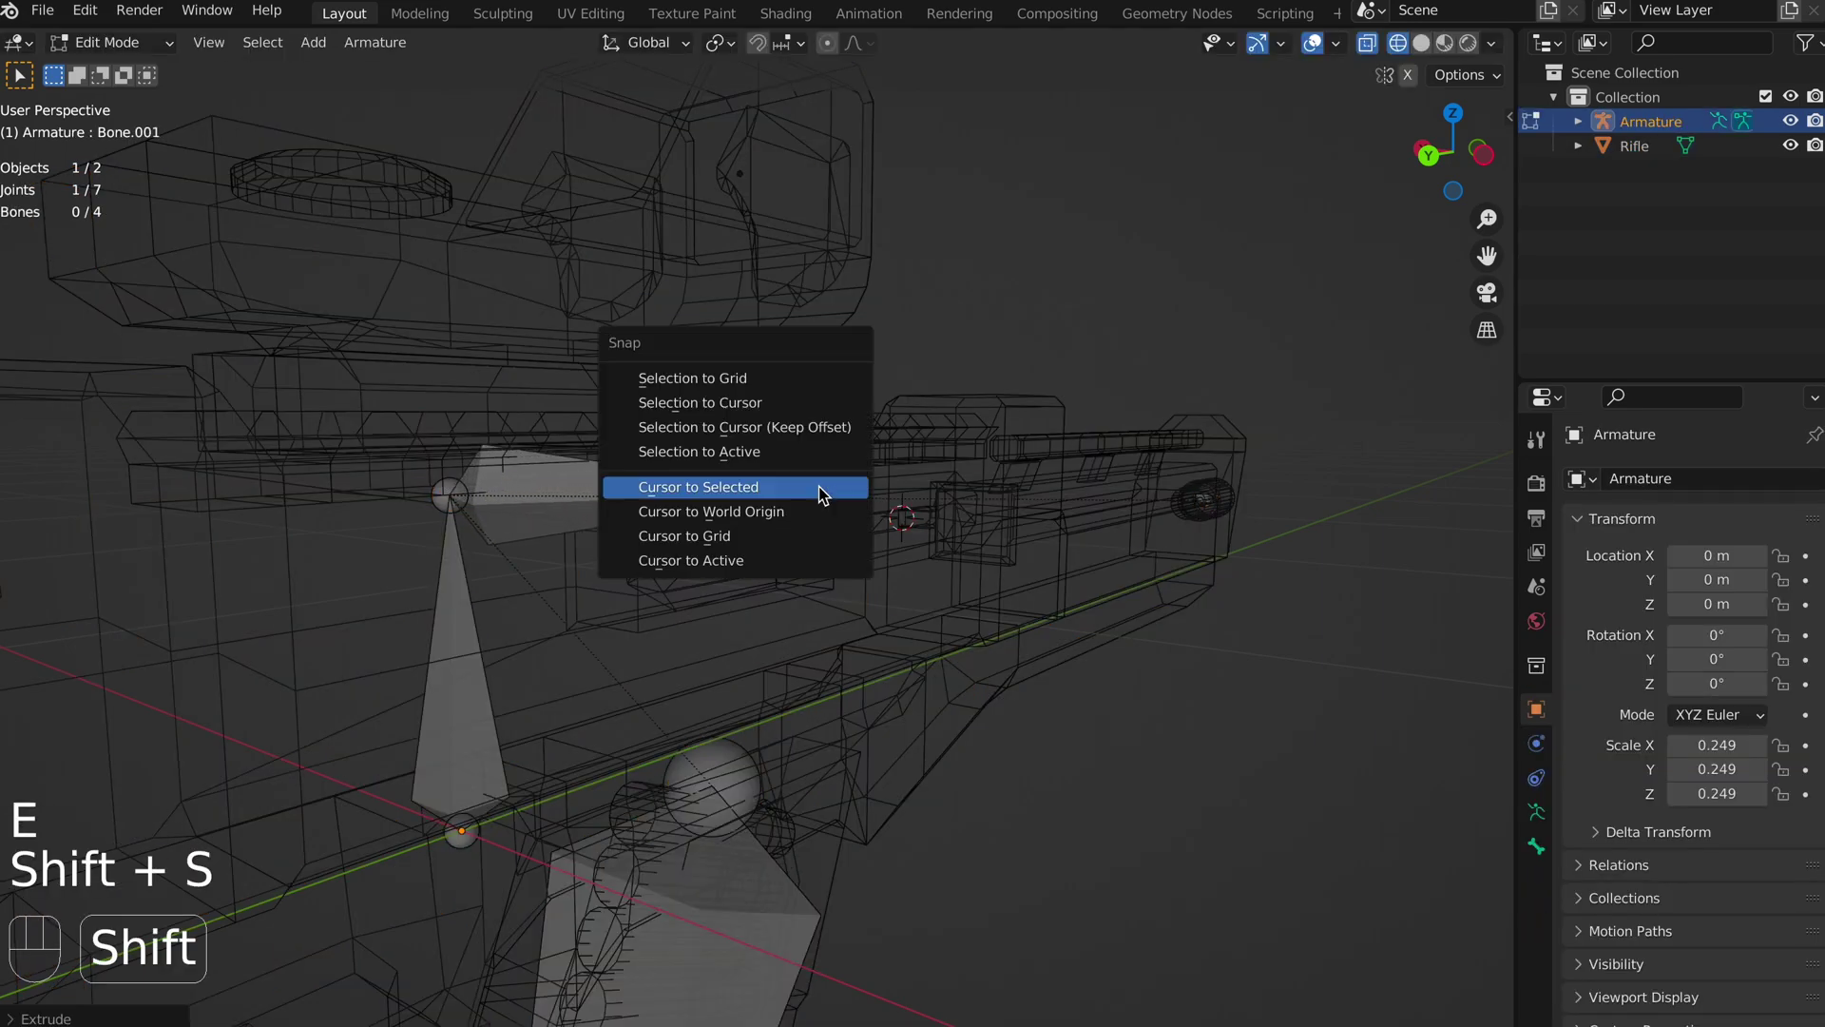
left_click(820, 402)
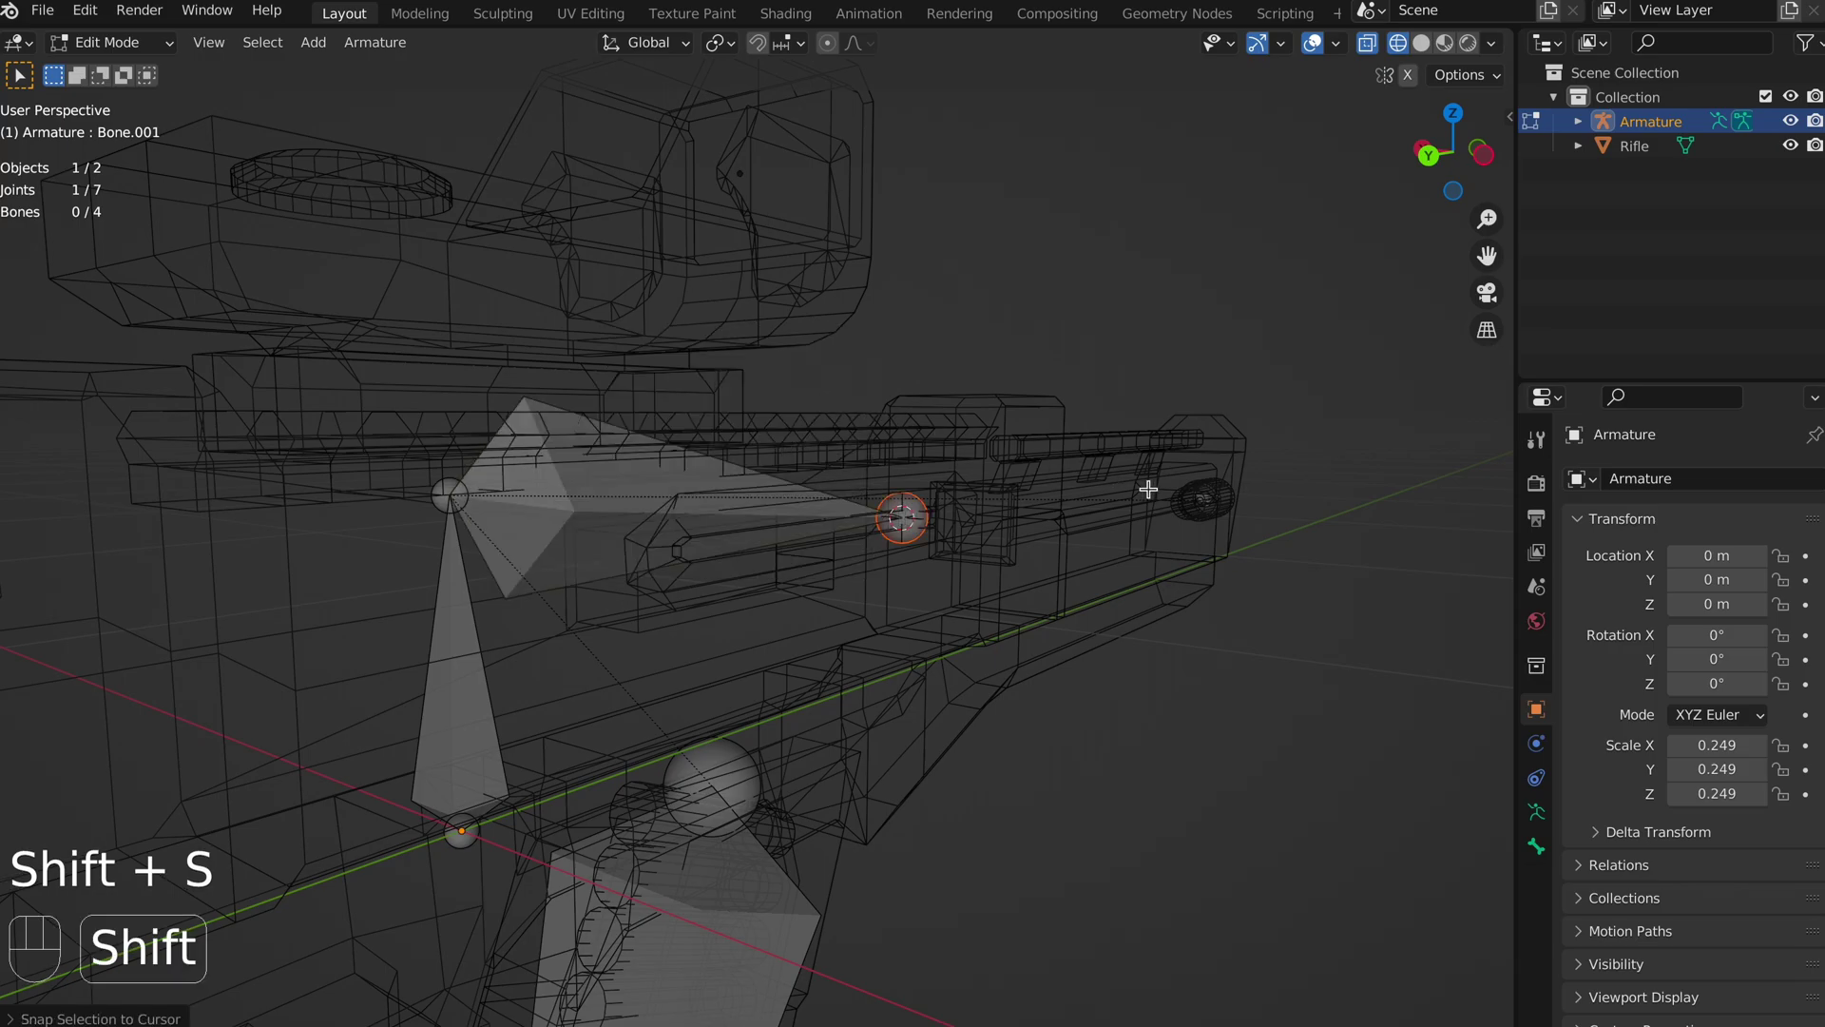
Extrude a short bone along the X axis from the bolt joint.
mouse_move(1147, 490)
middle_mouse_down("shift")
mouse_move(733, 448)
mouse_move(827, 526)
mouse_move(900, 493)
mouse_move(823, 481)
mouse_move(839, 493)
middle_mouse_up("shift")
key("z")
scroll(834, 486, "up", 3)
key("e")
key("x")
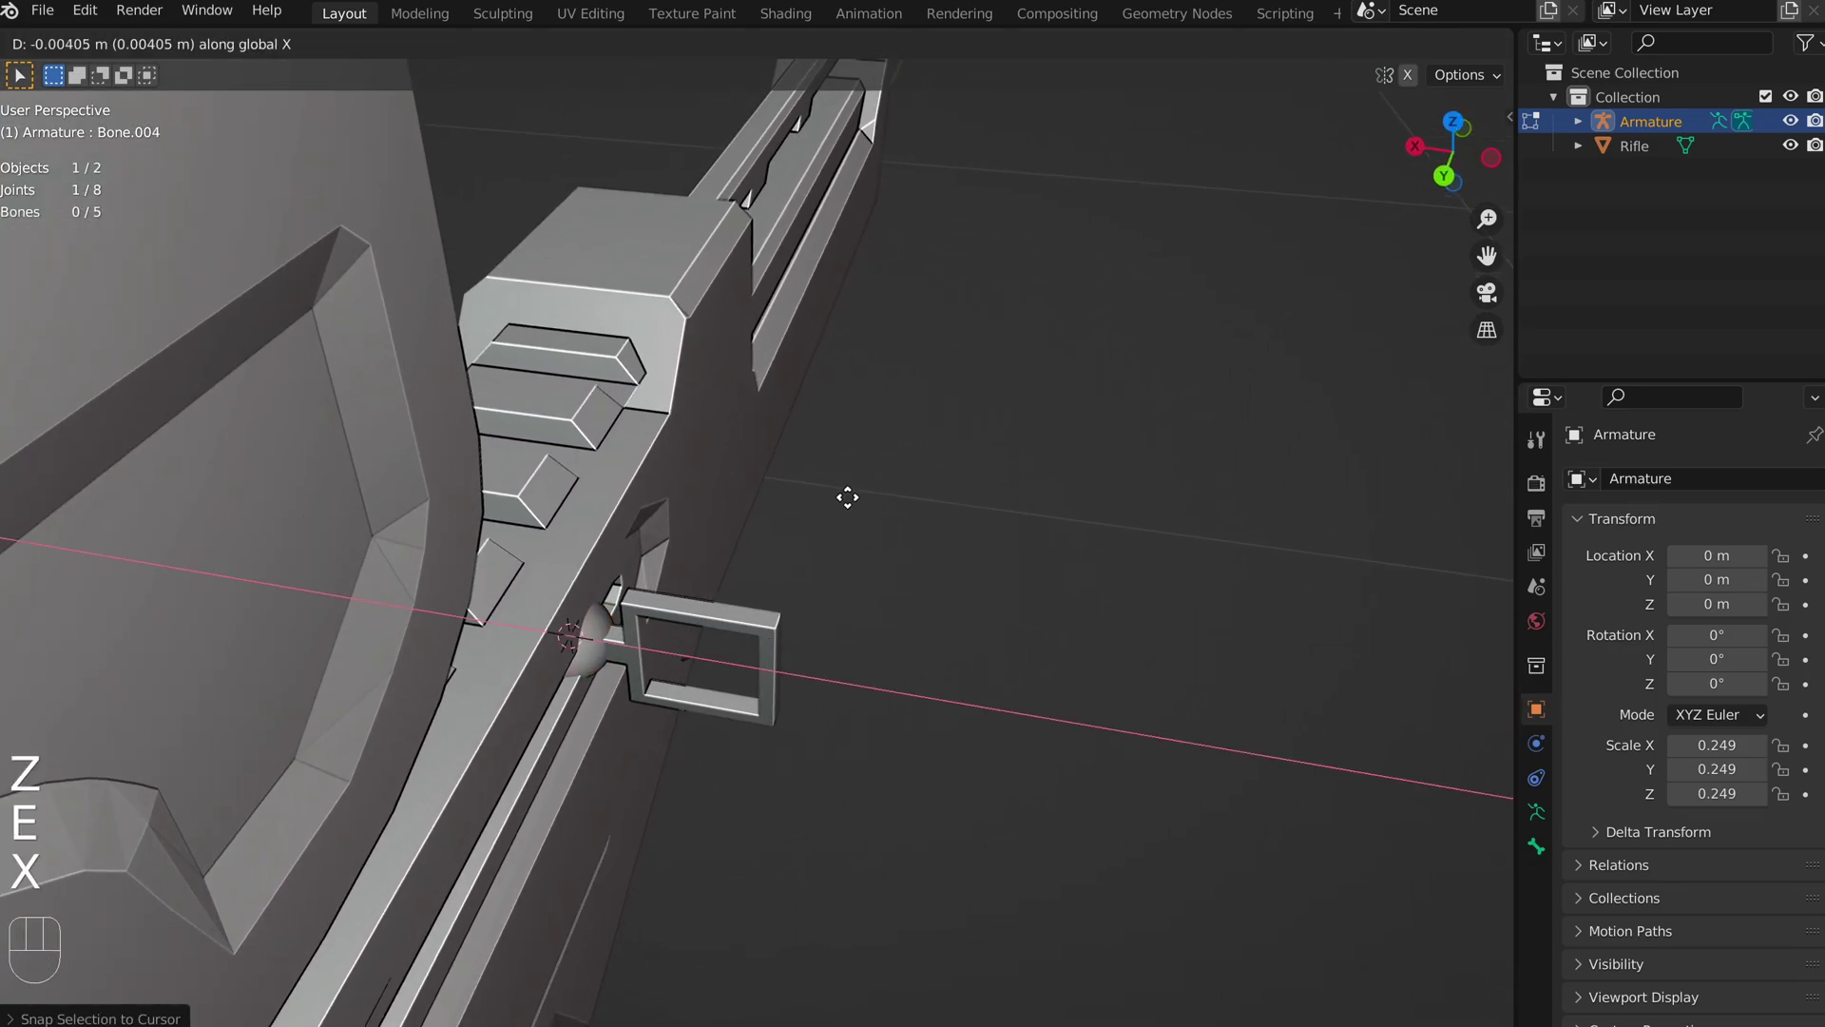
left_click(1036, 522)
Delete the long diagonal connecting bone.
mouse_move(1030, 522)
middle_mouse_down()
mouse_move(923, 539)
mouse_move(856, 461)
middle_mouse_up()
middle_click_drag(636, 450, 859, 419, "shift")
scroll(855, 427, "down", 1)
key("z")
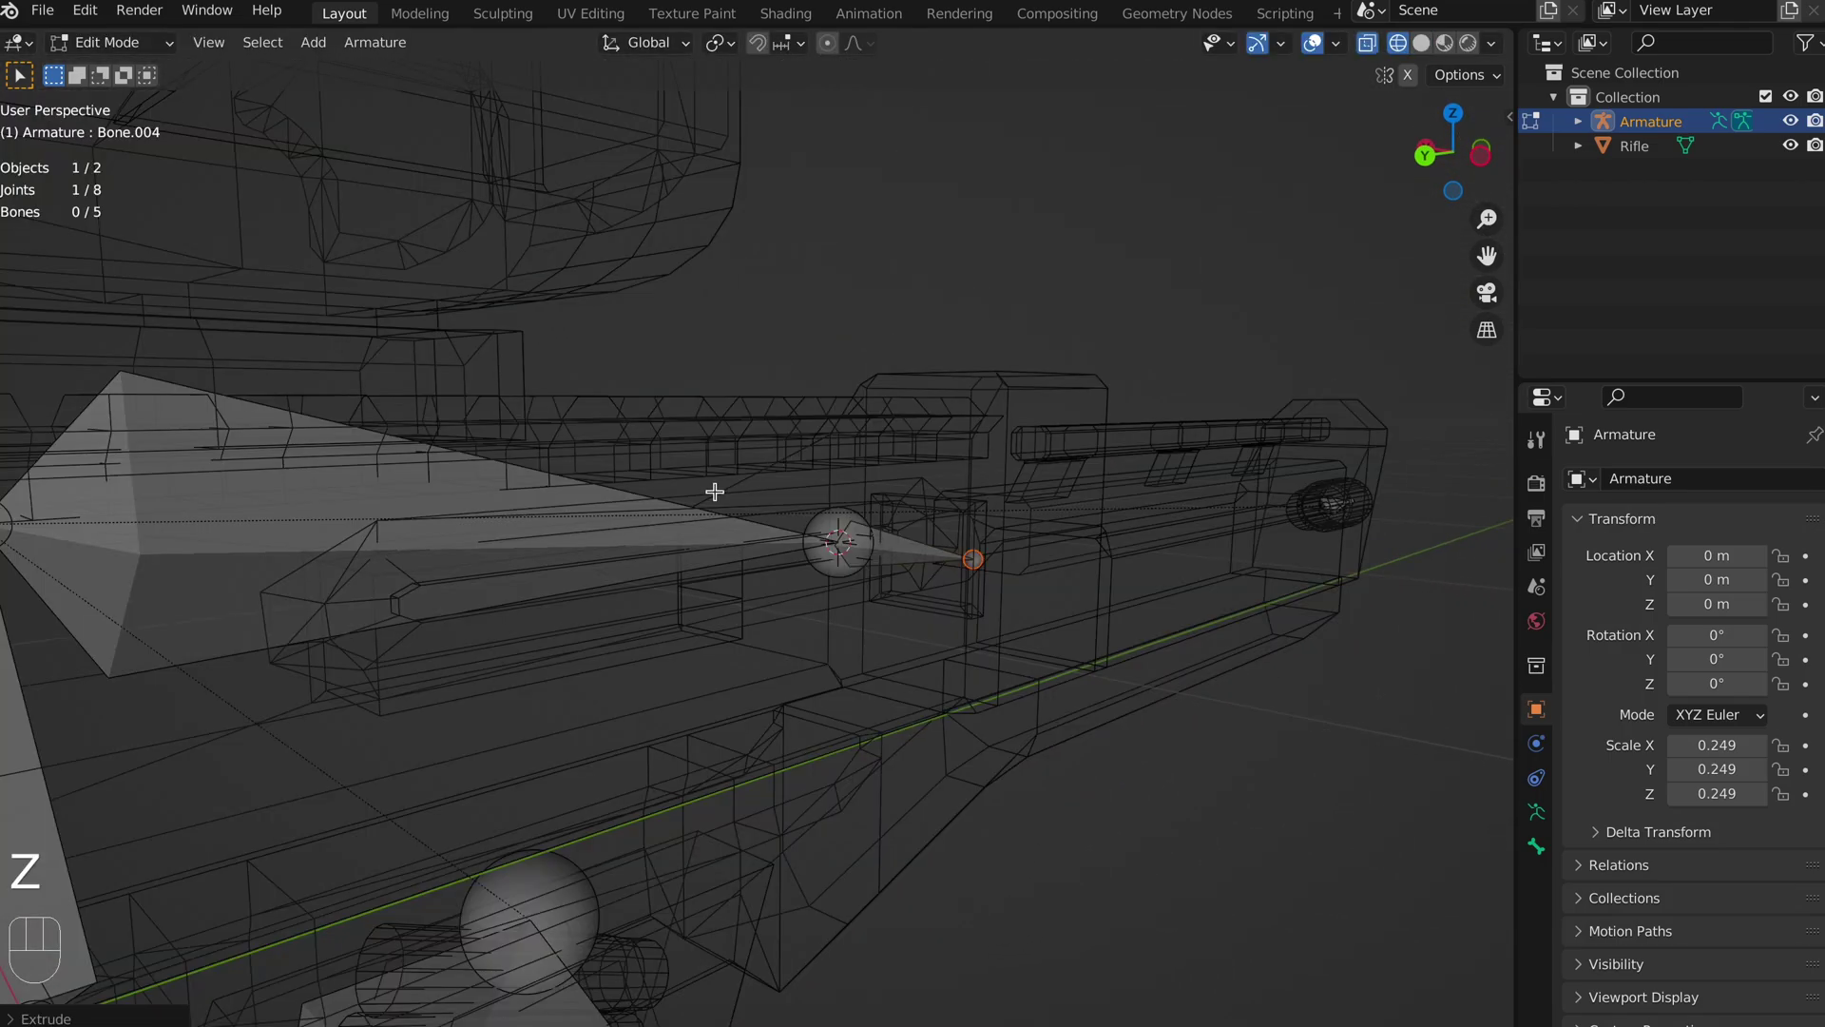
left_click(528, 513)
key("x")
left_click(528, 518)
middle_click_drag(431, 517, 633, 460, "shift")
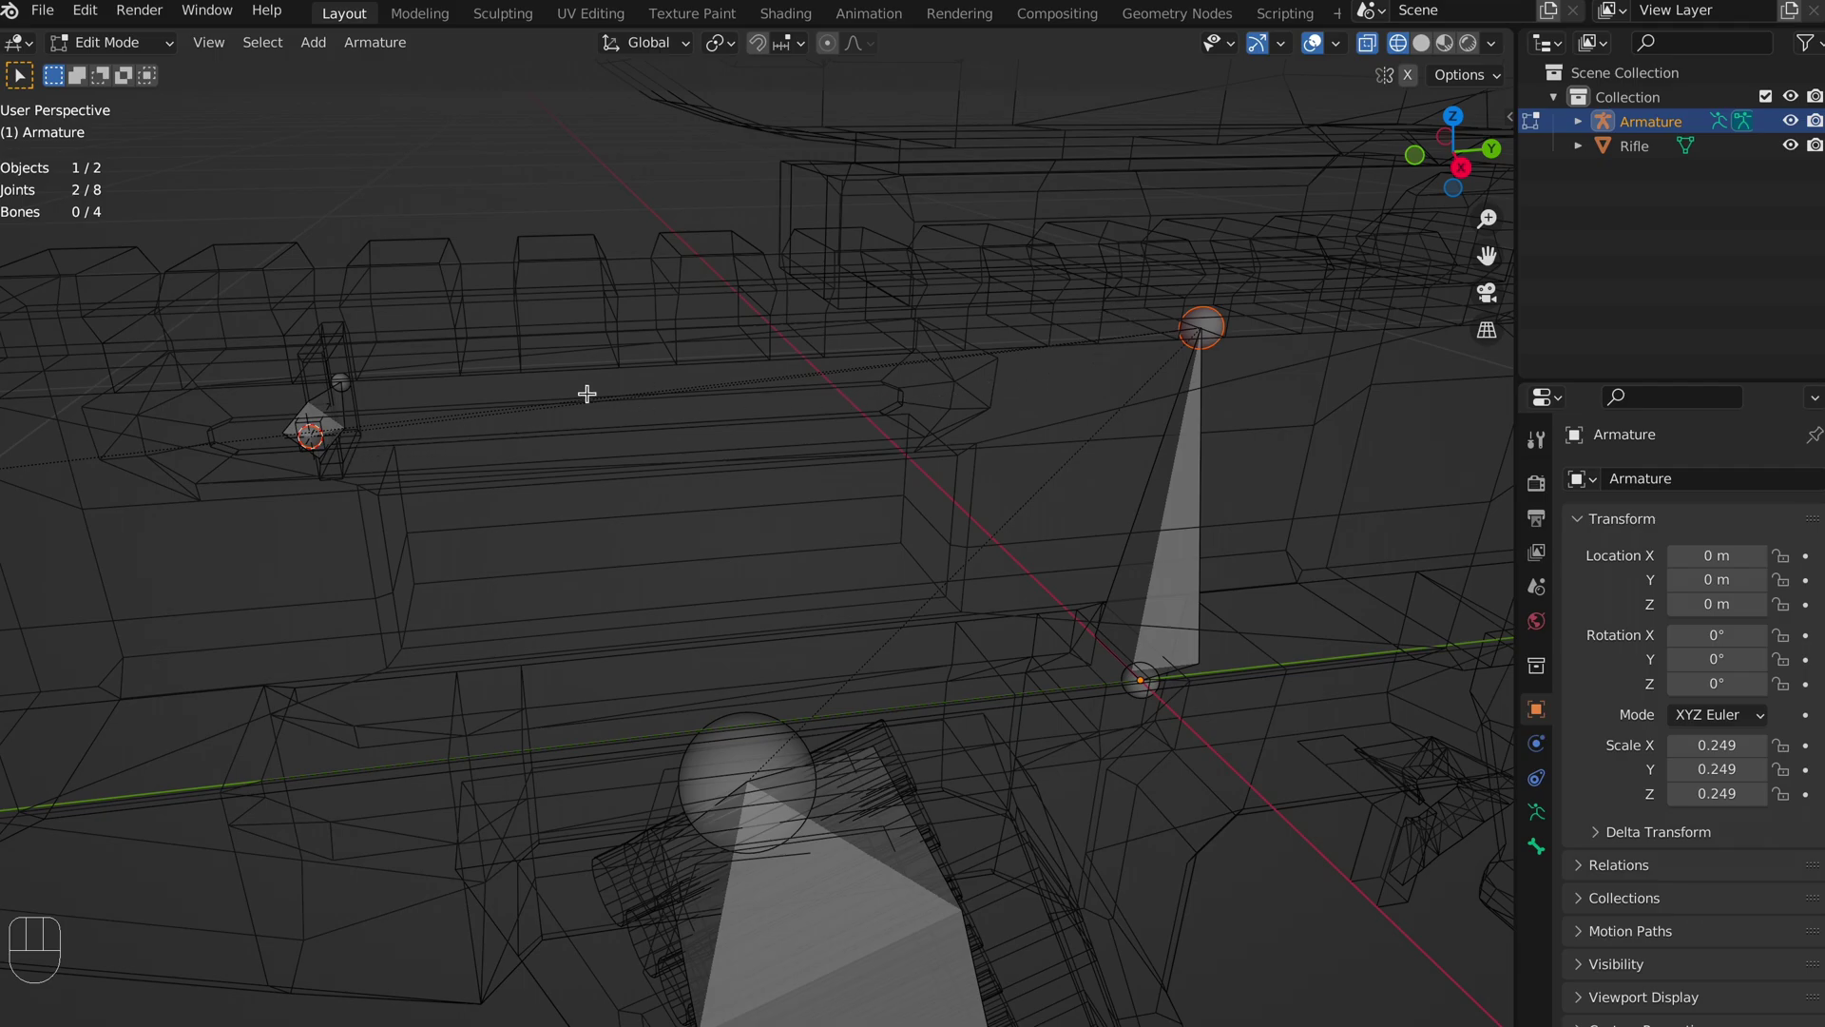
Extrude a horizontal bolt bone from the vertical bone's lower joint and delete the extra bone.
middle_click_drag(548, 398, 880, 439)
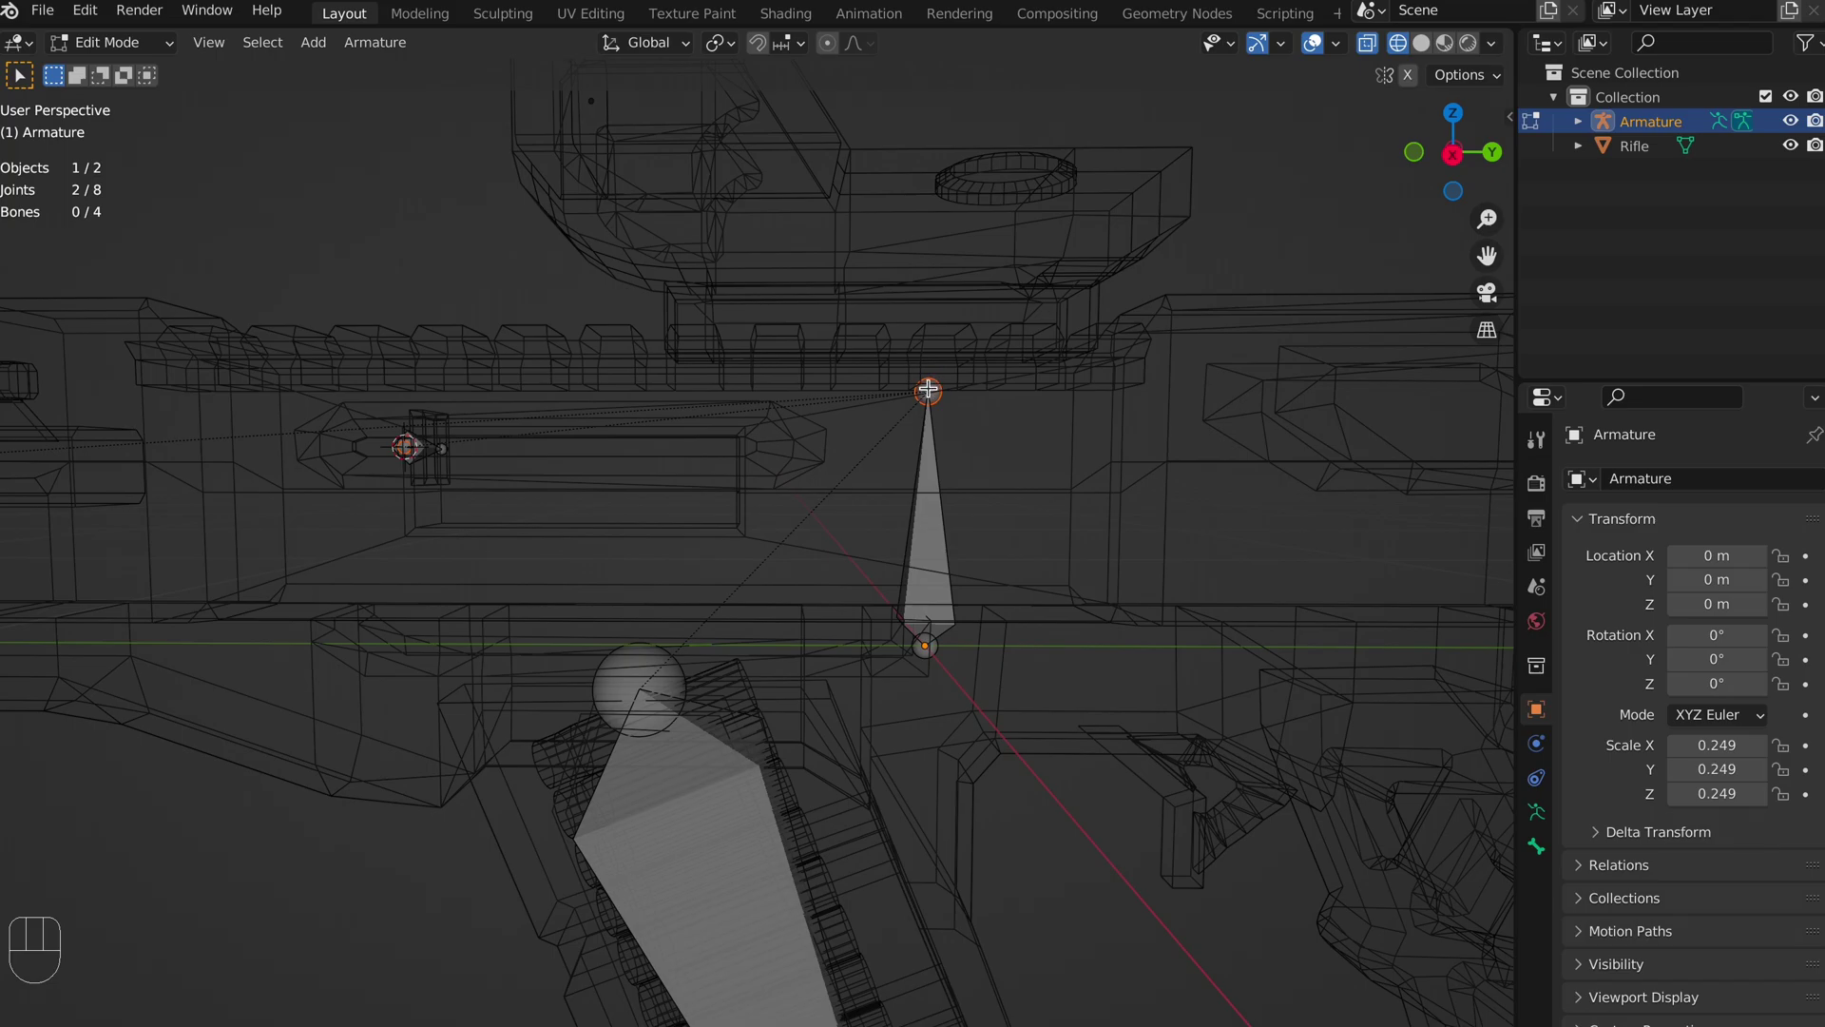
middle_click_drag(977, 603, 758, 522, "shift")
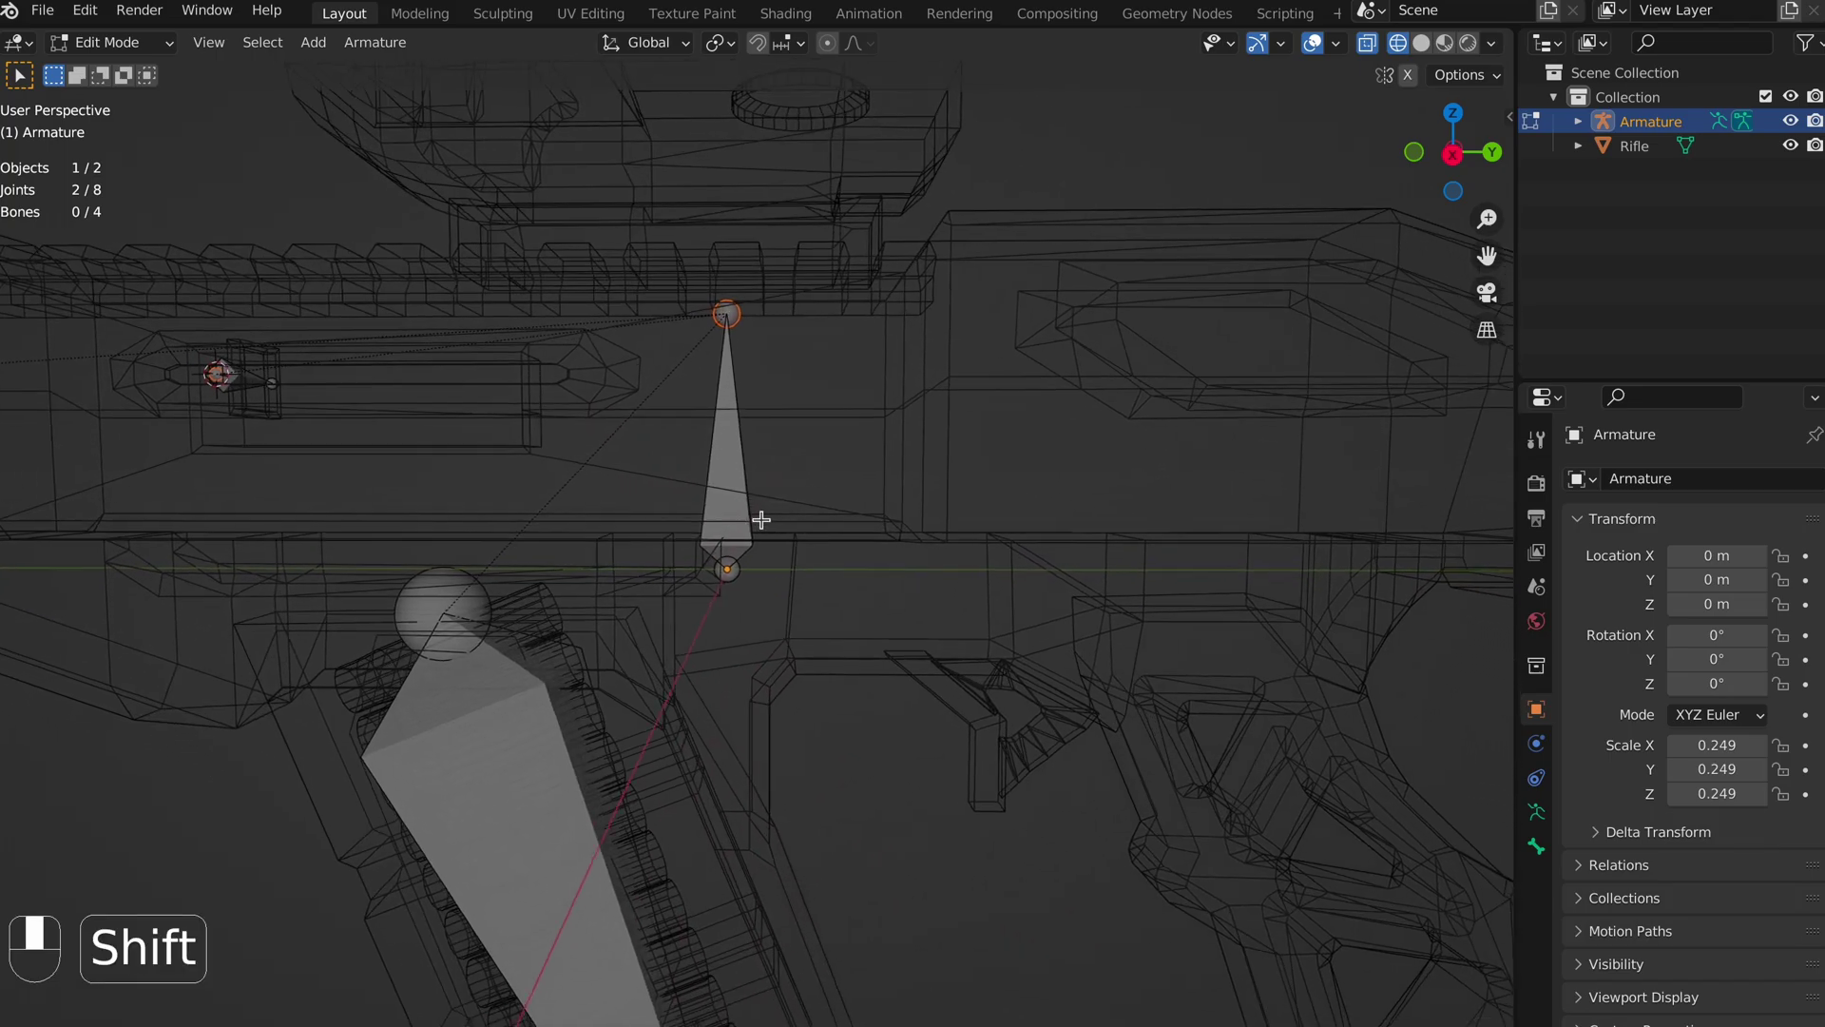
left_click(721, 568)
key("e")
left_click(933, 574)
key("e")
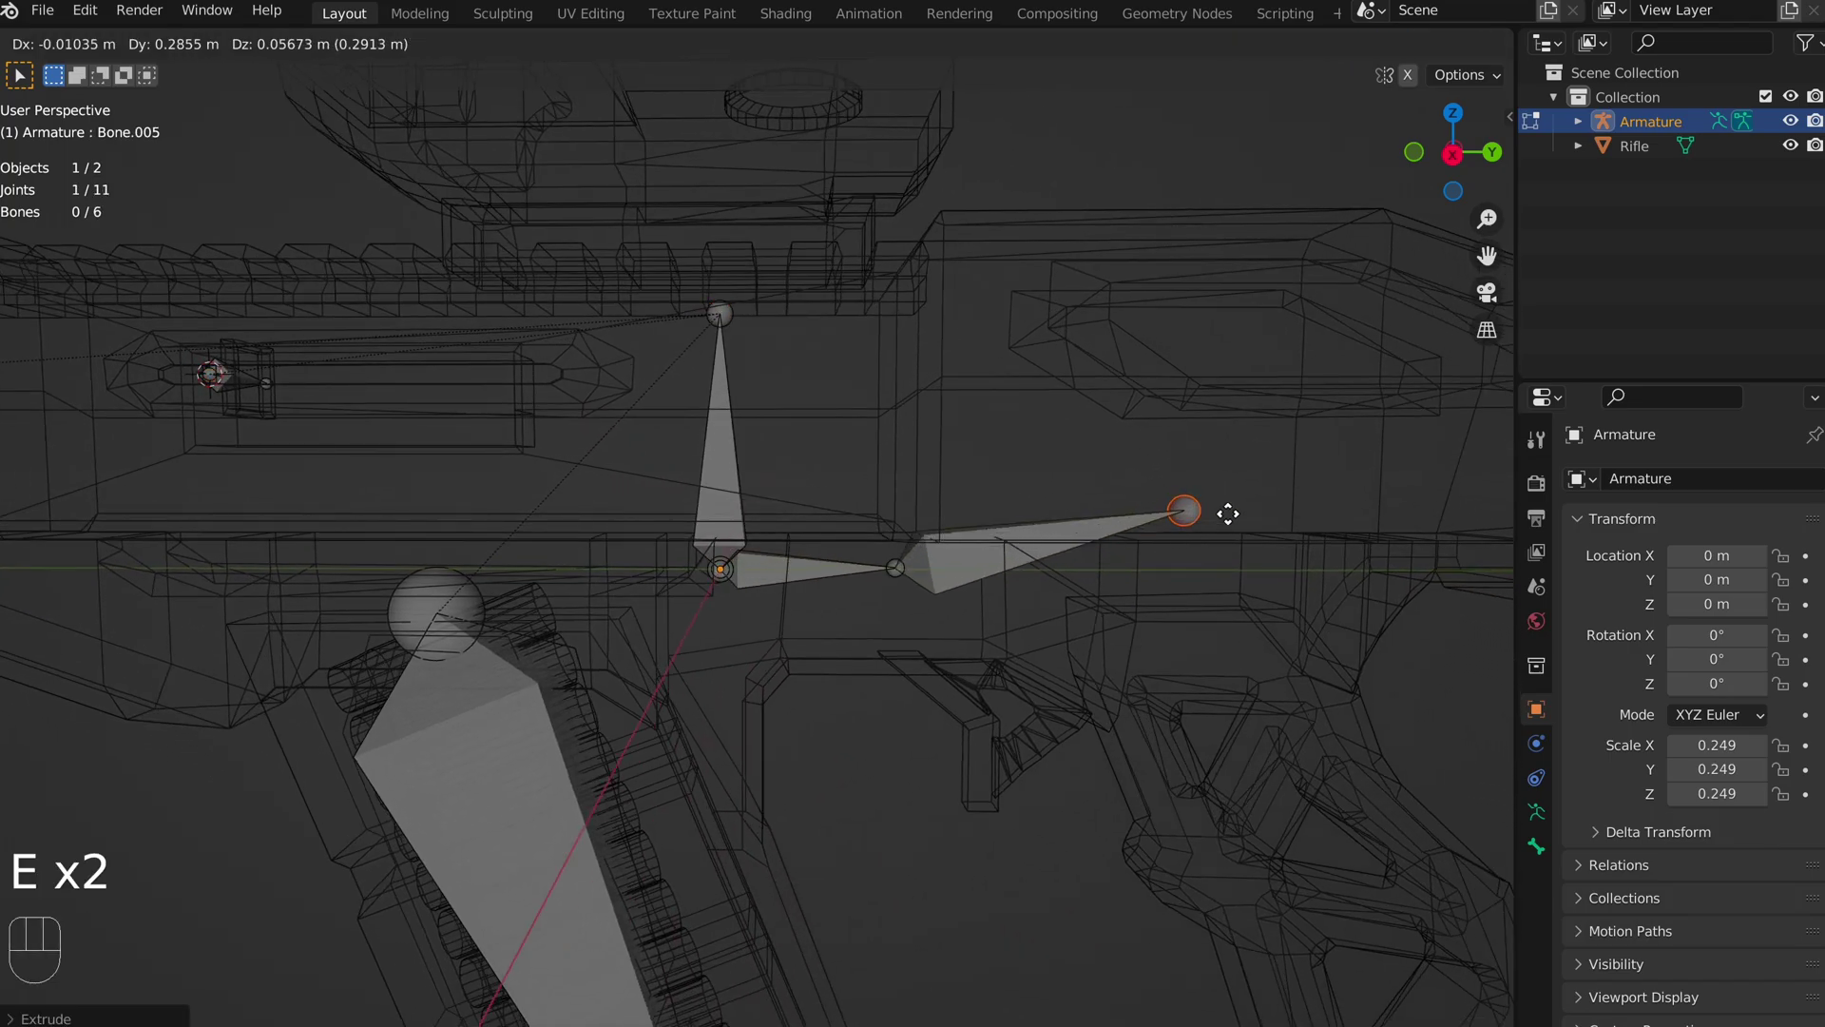
left_click(1227, 514)
left_click(854, 574)
key("x")
left_click(846, 573)
left_click(989, 547)
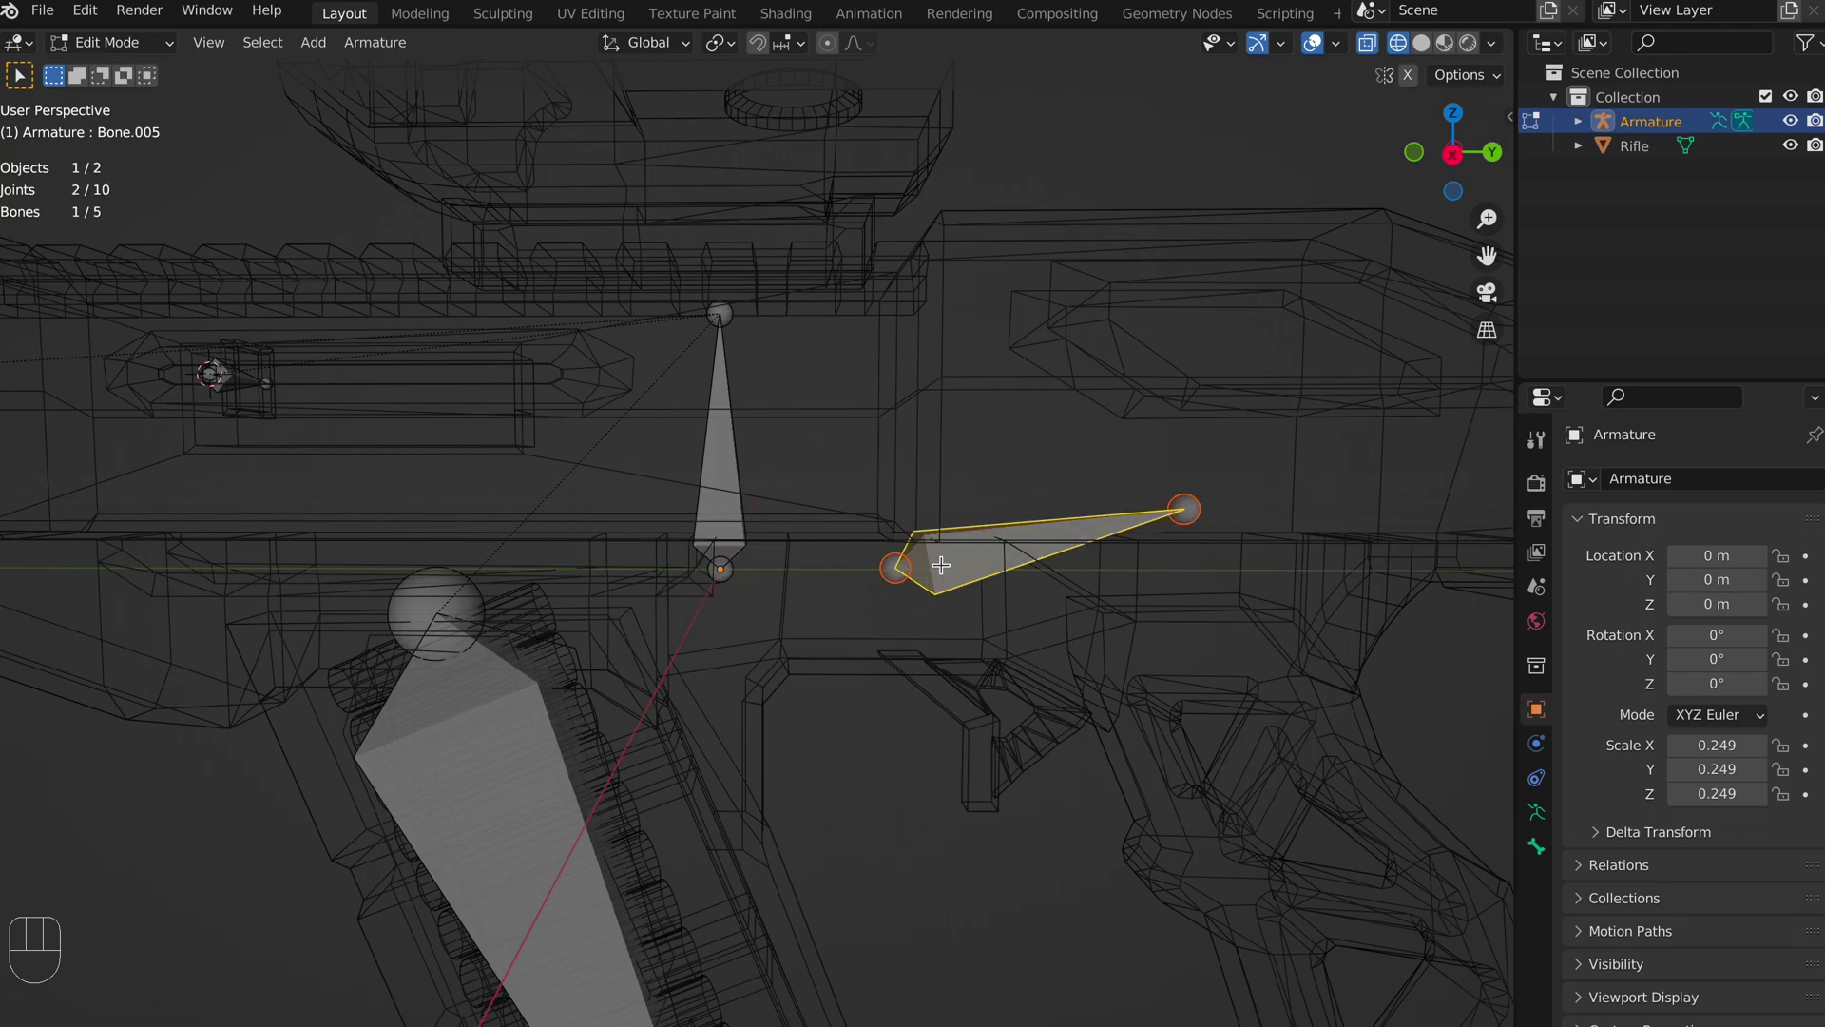
Test-move the vertical bone in Pose Mode, cancel it, and return to Edit Mode.
key("g")
key("ctrl+Tab")
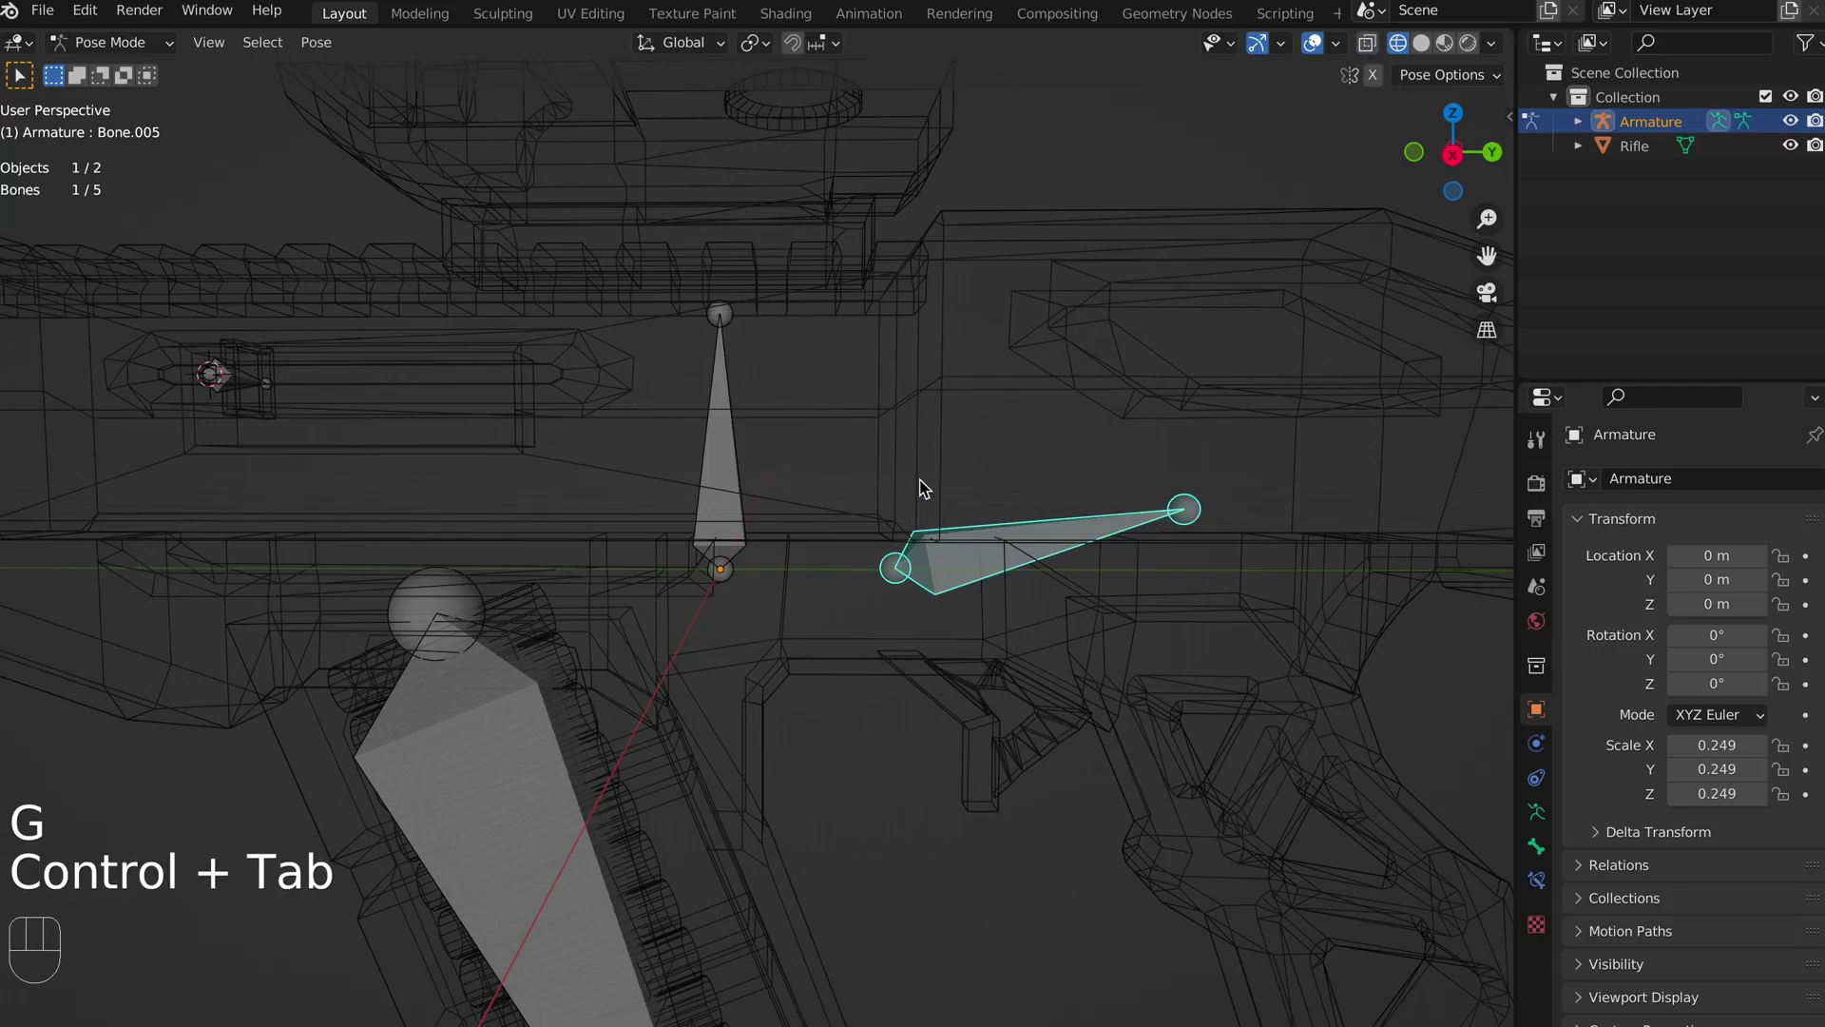
left_click(741, 439)
scroll(737, 432, "down", 3)
key("g")
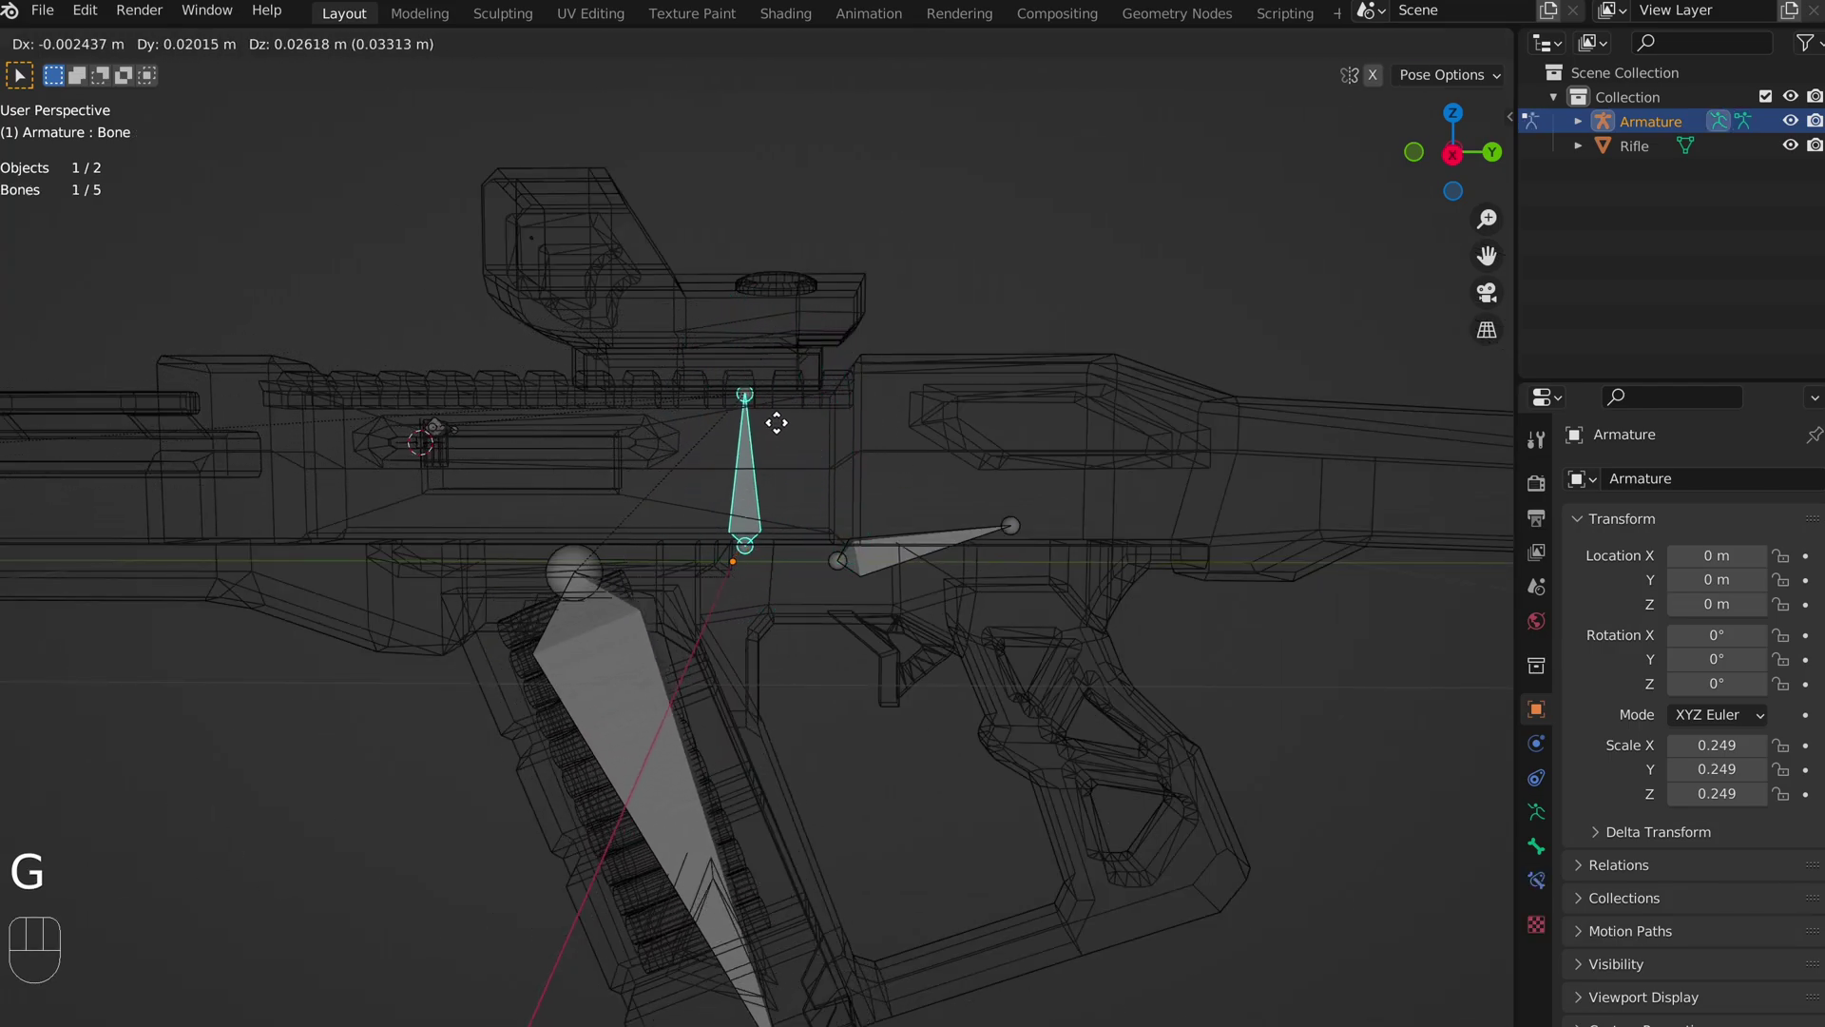
key("Escape")
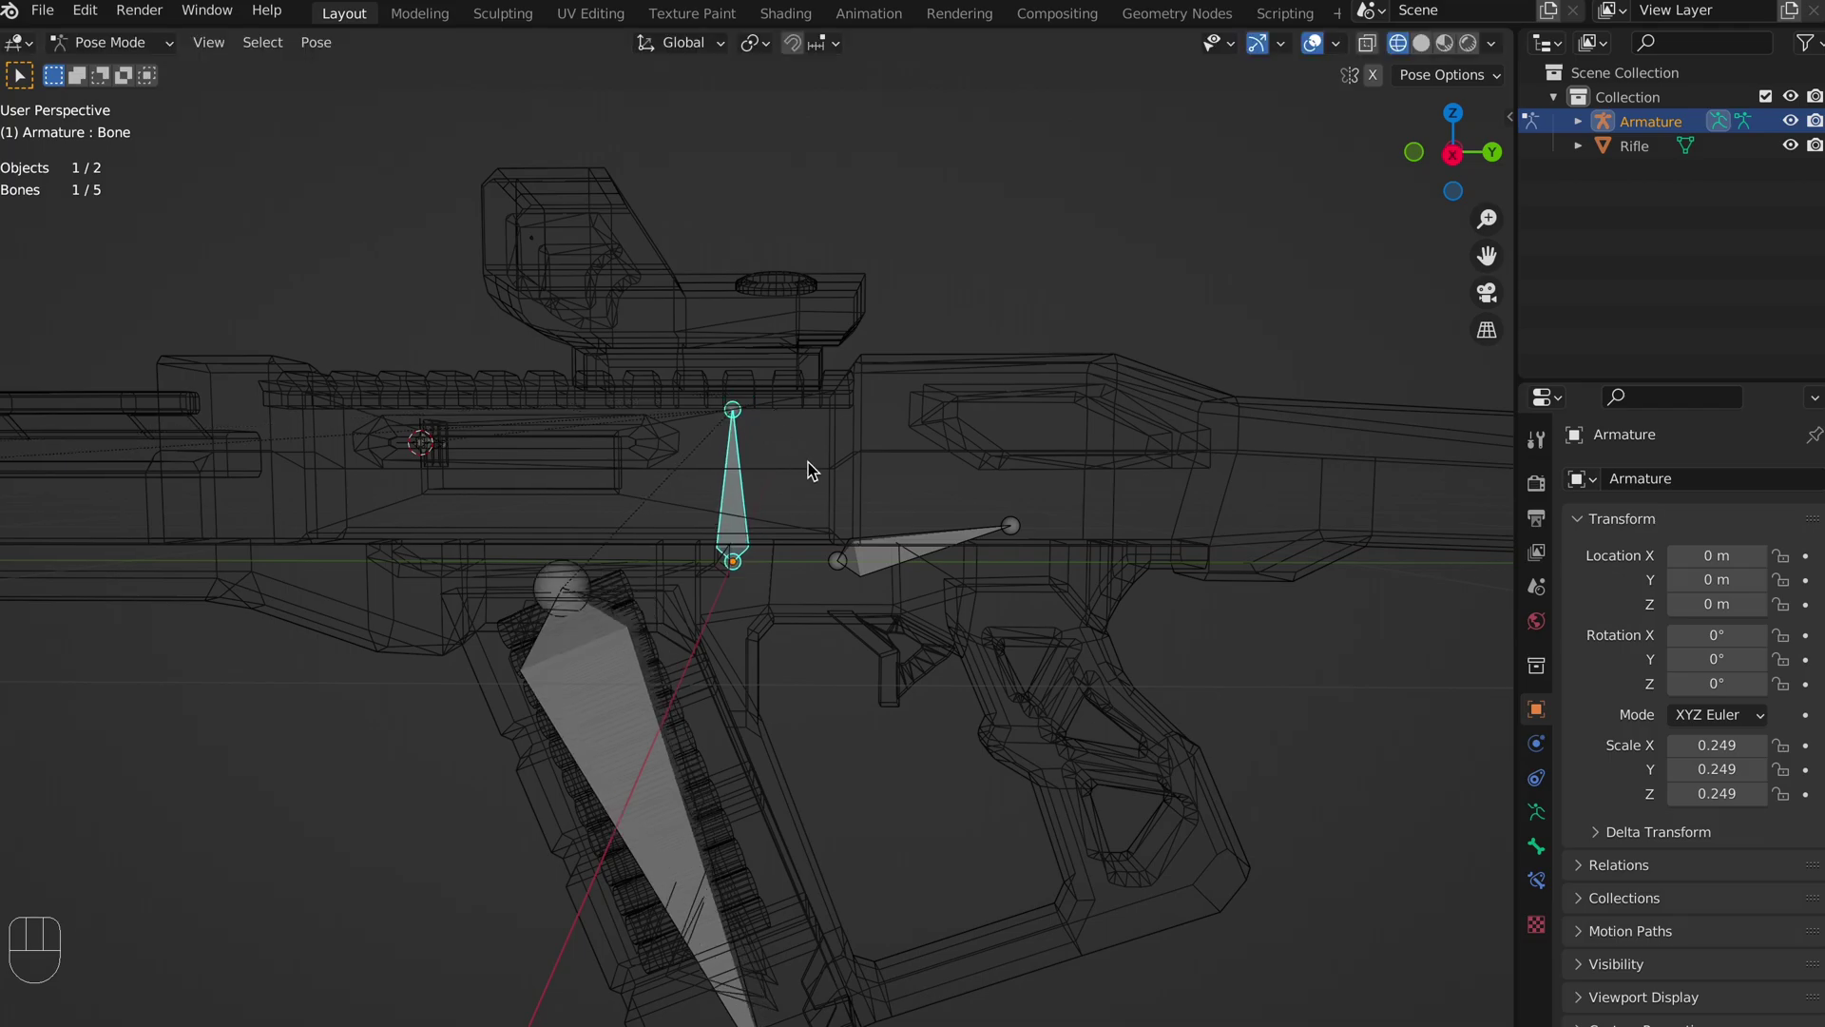
key("ctrl+Tab")
Test-move the magazine bone in Pose Mode, cancelling each move.
left_click(877, 538)
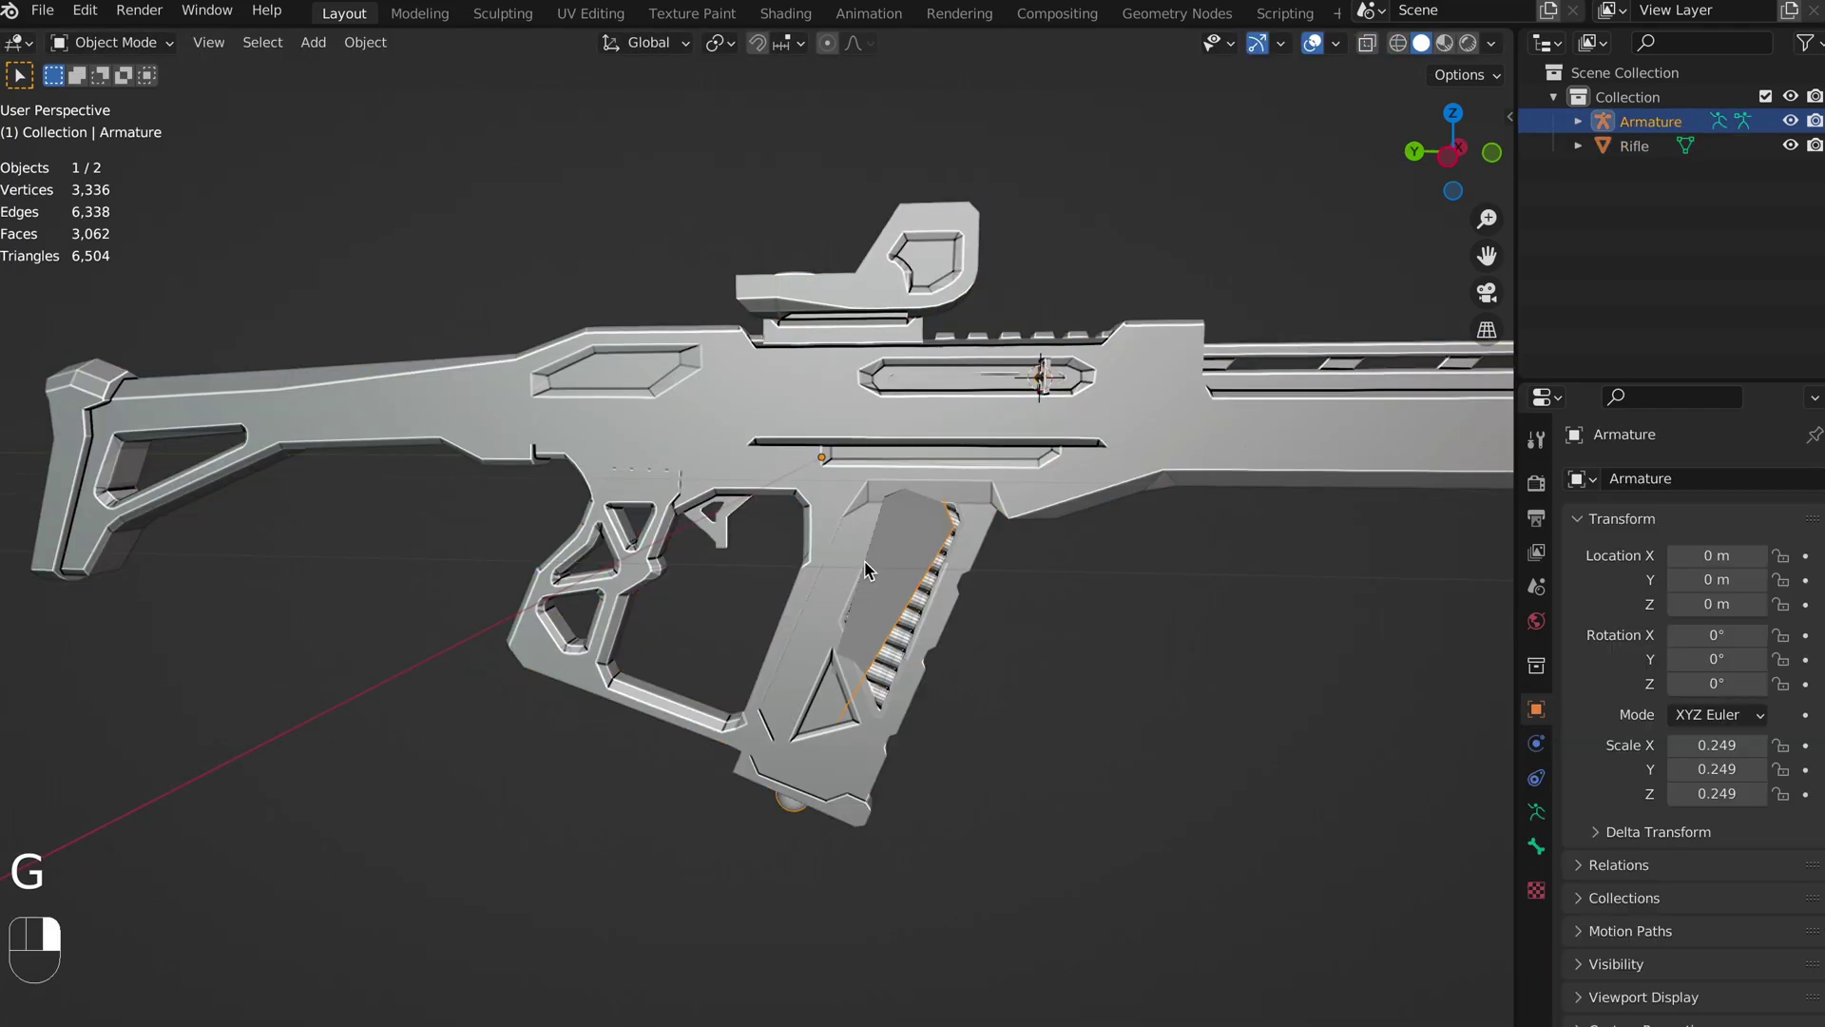
key("ctrl+Tab")
left_click(904, 561)
key("g")
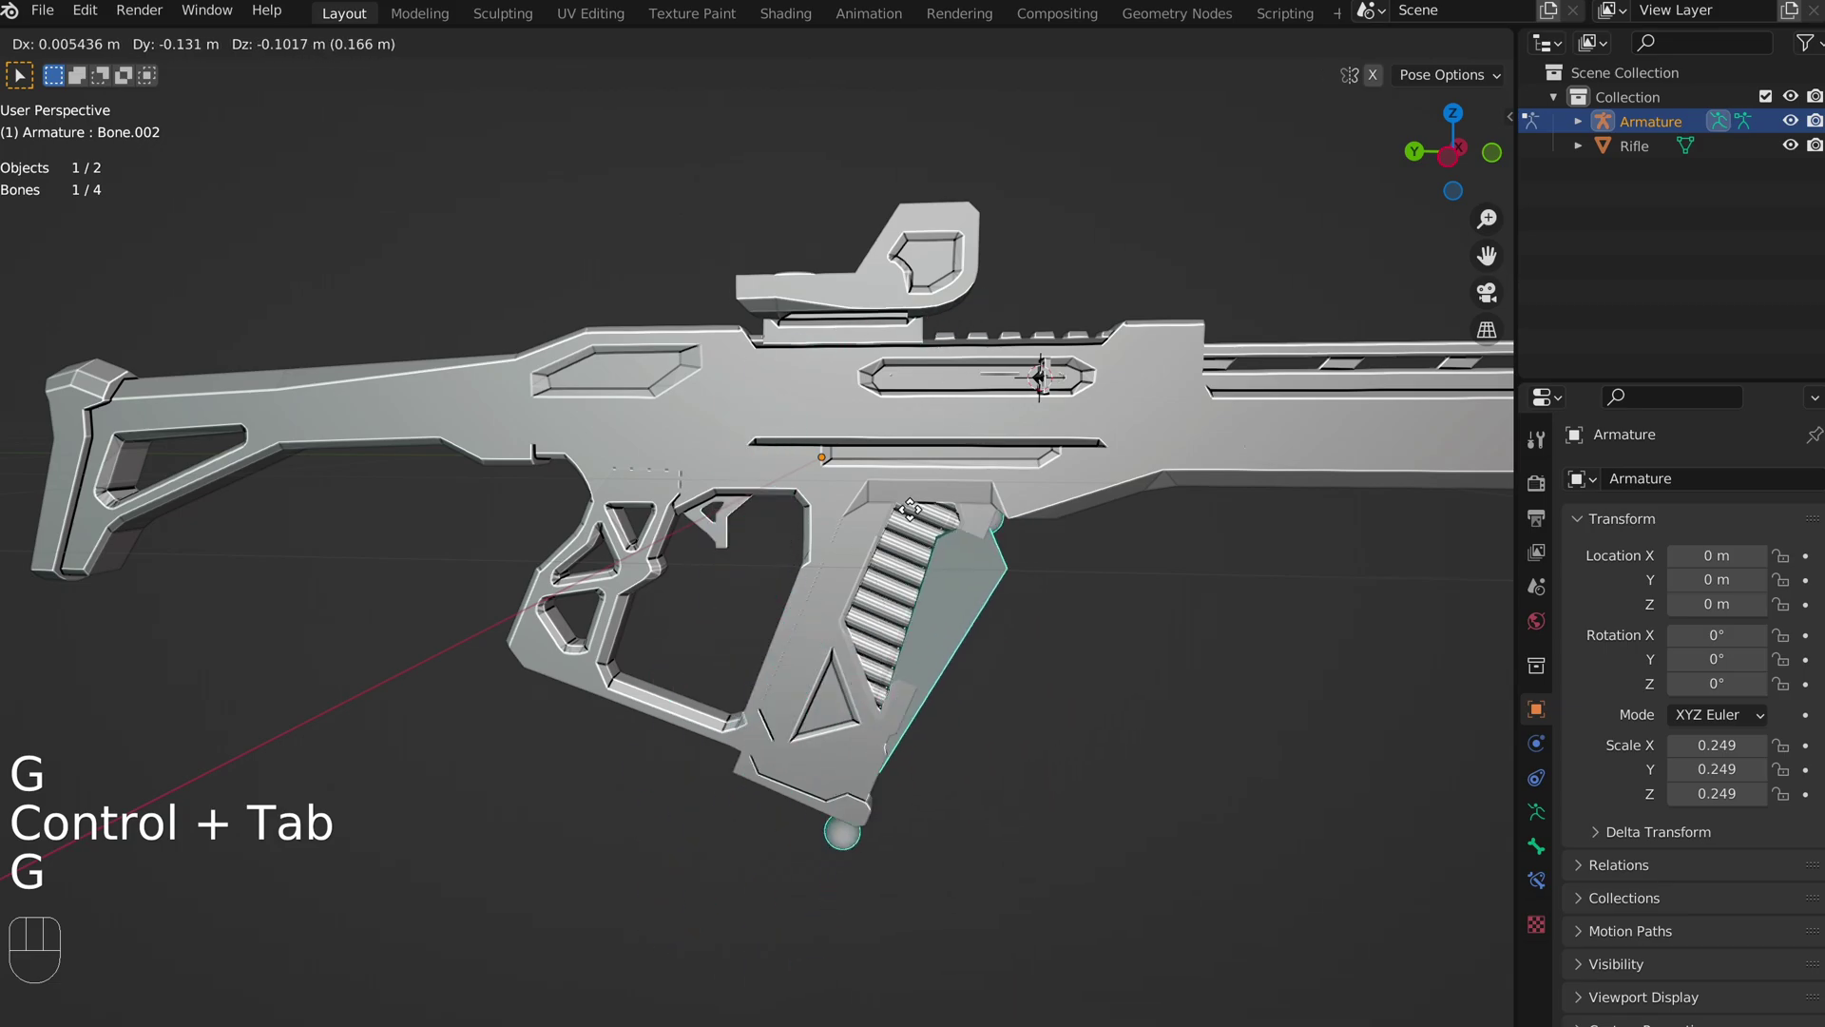
right_click(1039, 390)
key("g")
right_click(1127, 328)
middle_click_drag(1128, 328, 922, 372)
Leave Pose Mode, reselect the armature and re-enter its Edit Mode.
key("ctrl+Tab")
middle_click_drag(764, 384, 951, 361)
middle_click_drag(1121, 318, 741, 345, "shift")
scroll(388, 323, "up", 7)
middle_click_drag(388, 330, 603, 387)
left_click(684, 421)
left_click(682, 417)
key("Tab")
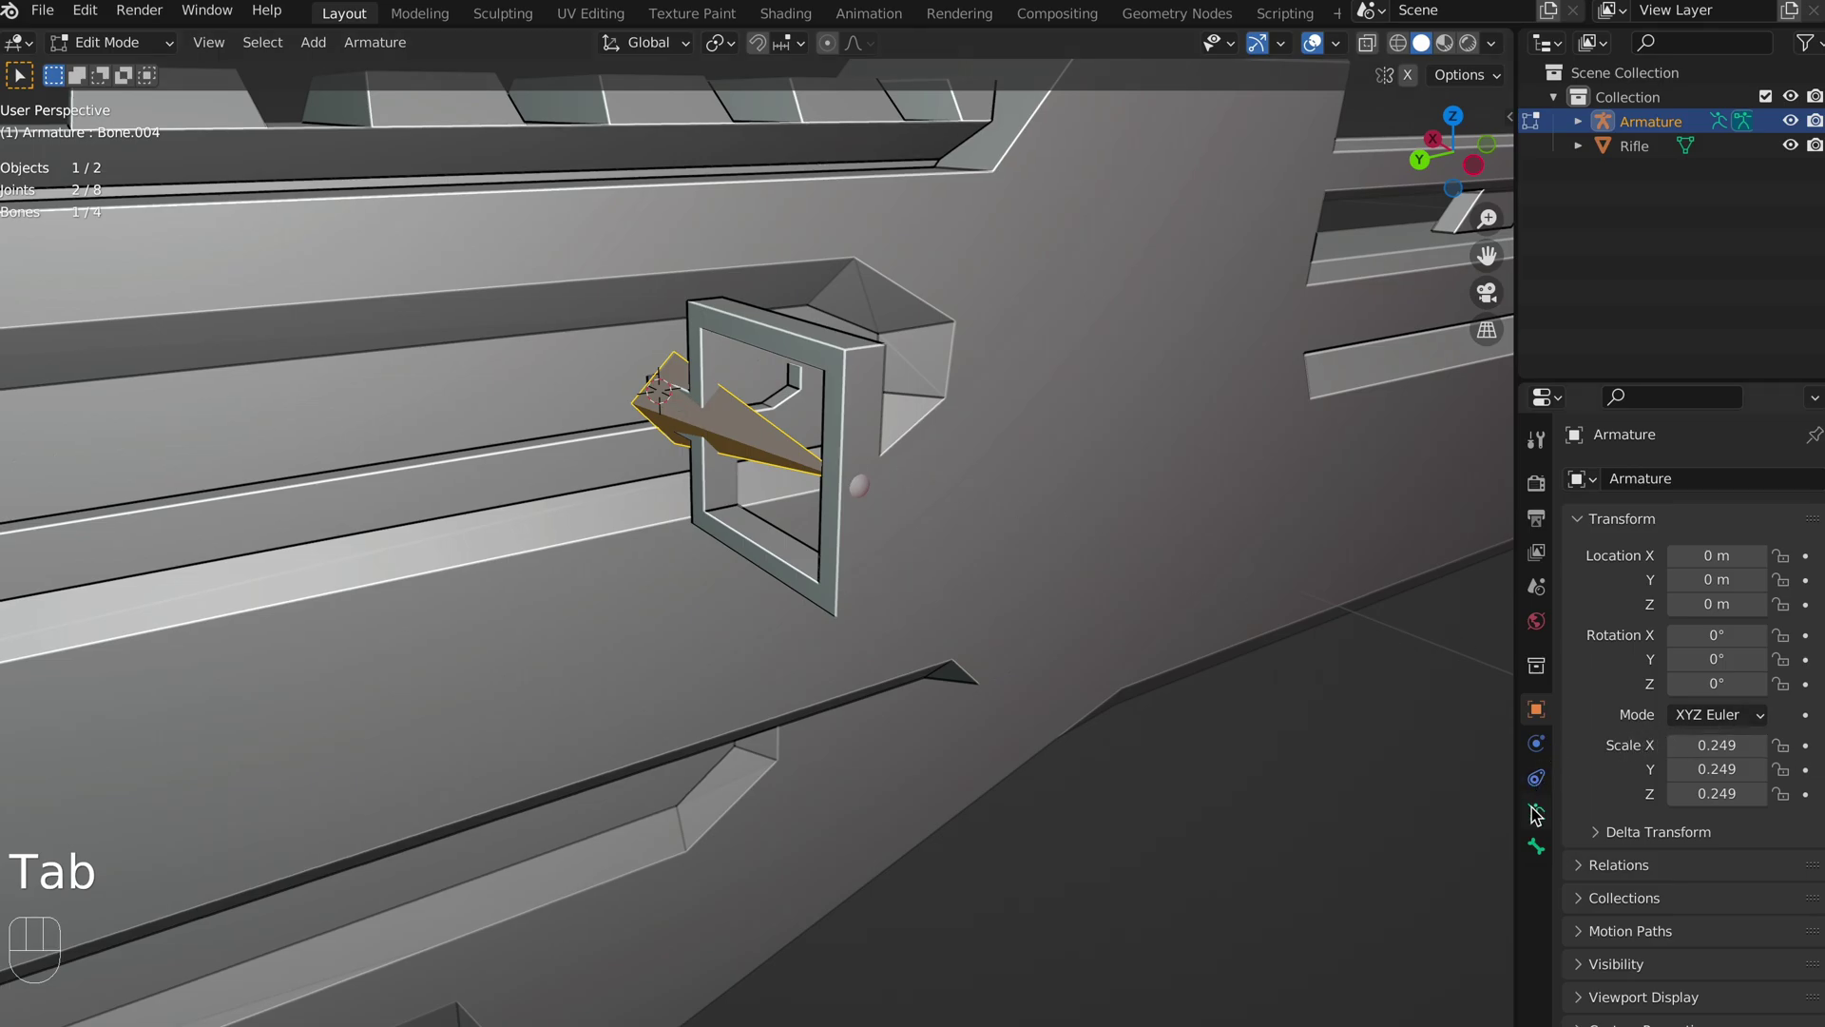
Set the bolt bone's Roll to 0° in the Bone properties.
left_click(1536, 846)
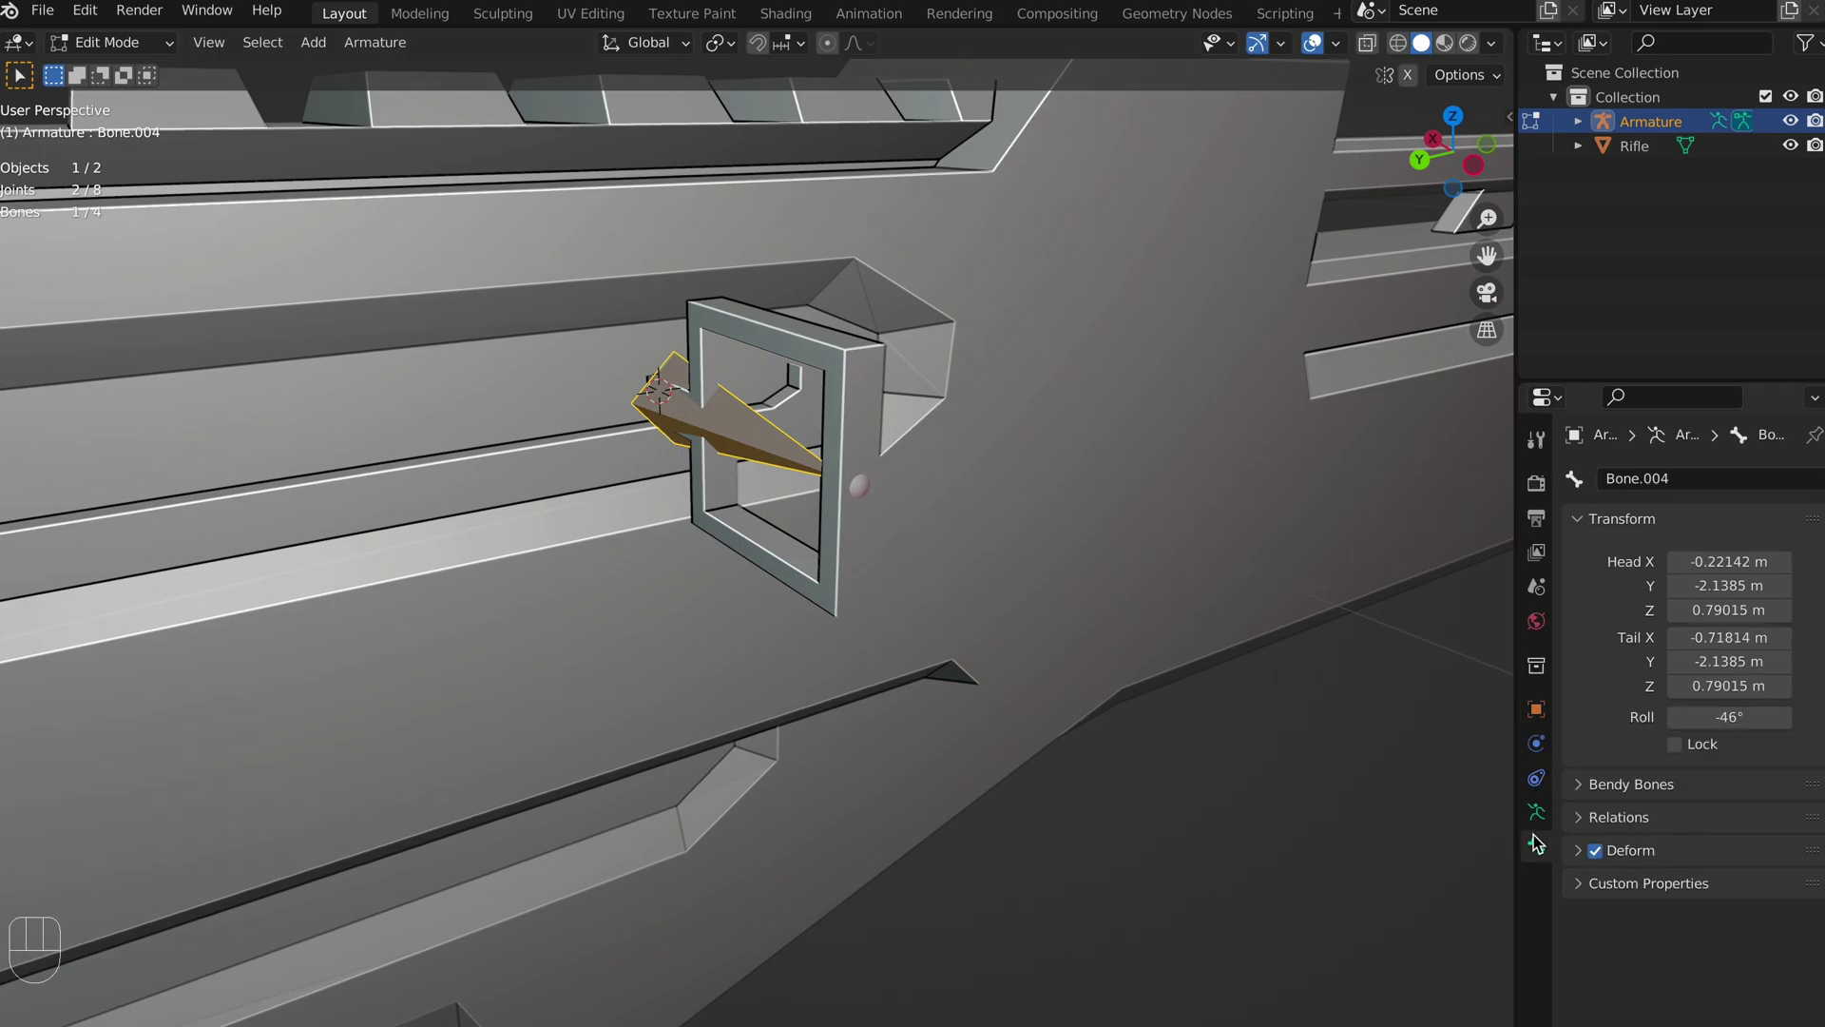
left_click_drag(1730, 713, 1732, 714)
left_click(1732, 714)
type("-")
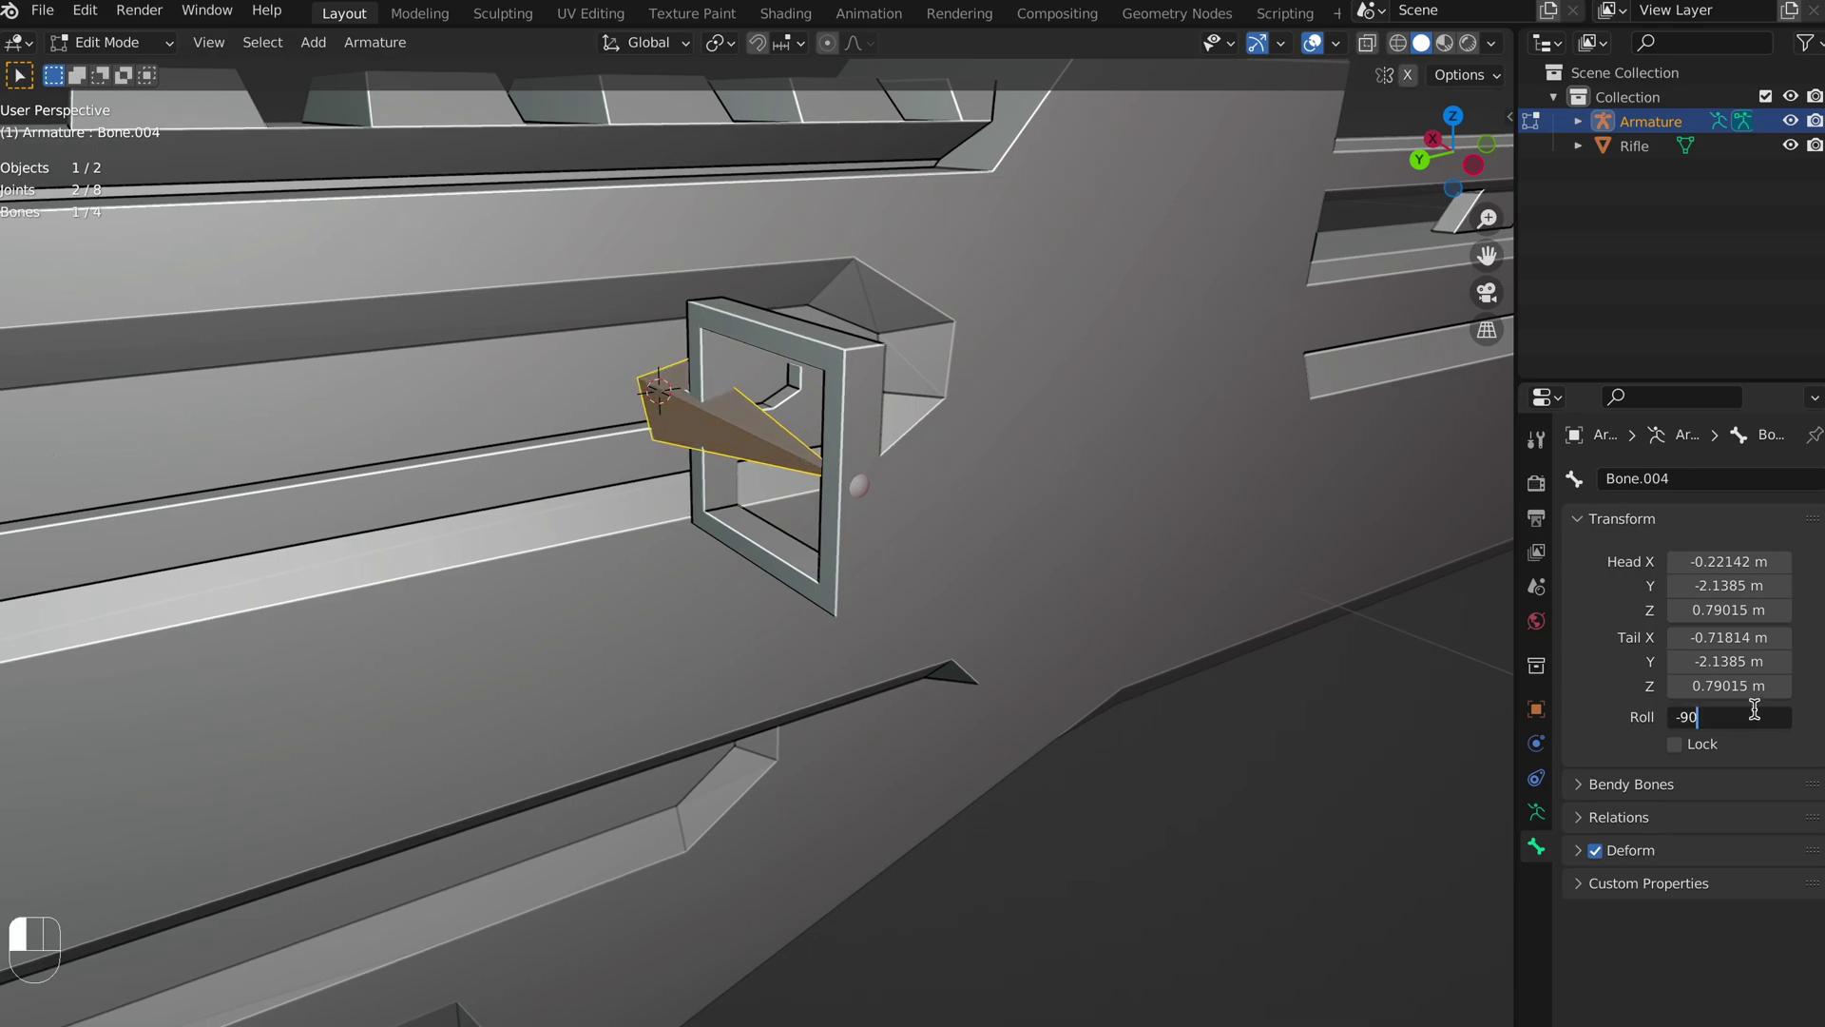
type("90")
key("BackSpace")
key("BackSpace")
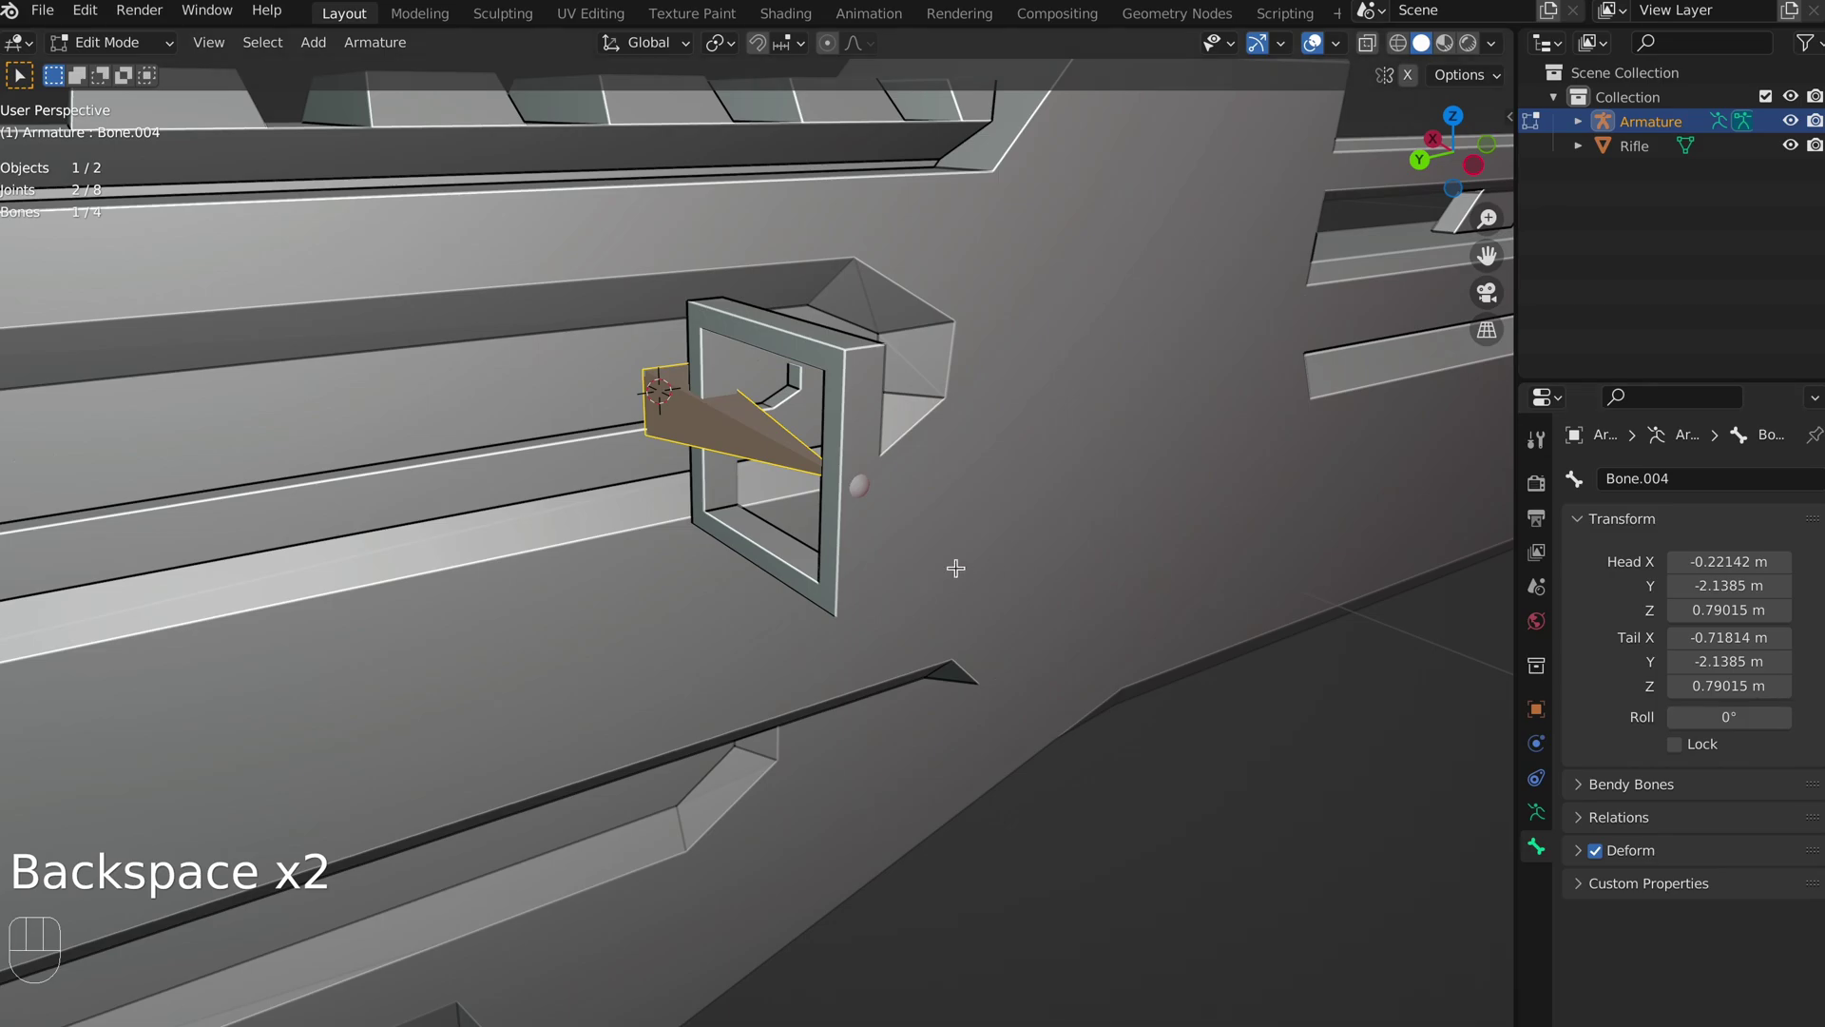
Return the armature to Object Mode and orbit to a rear-side view of the rifle.
middle_click_drag(957, 568, 766, 558)
key("Tab")
middle_click_drag(574, 511, 879, 512, "shift")
scroll(937, 518, "down", 4)
scroll(718, 568, "down", 1)
scroll(876, 515, "down", 3)
middle_click_drag(777, 601, 1199, 493)
scroll(1200, 492, "down", 3)
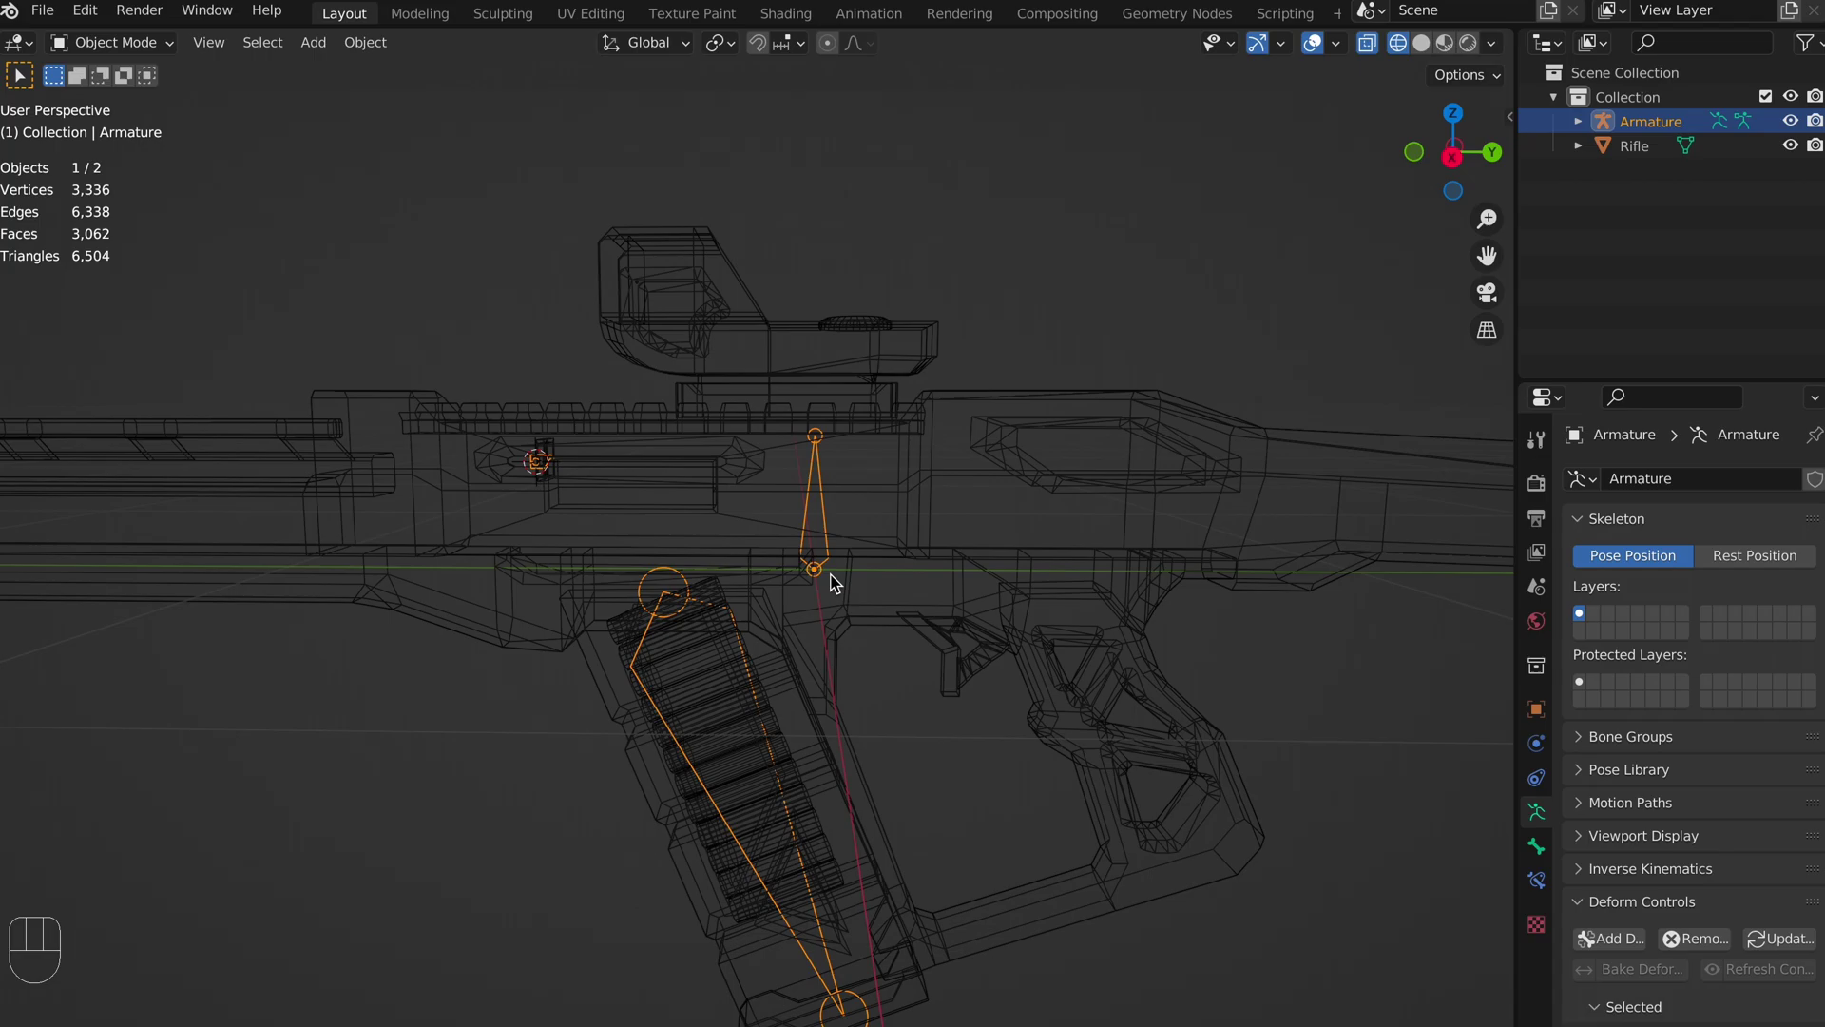
Name the vertical base bone 'root' in the Bone properties.
key("Tab")
left_click(819, 522)
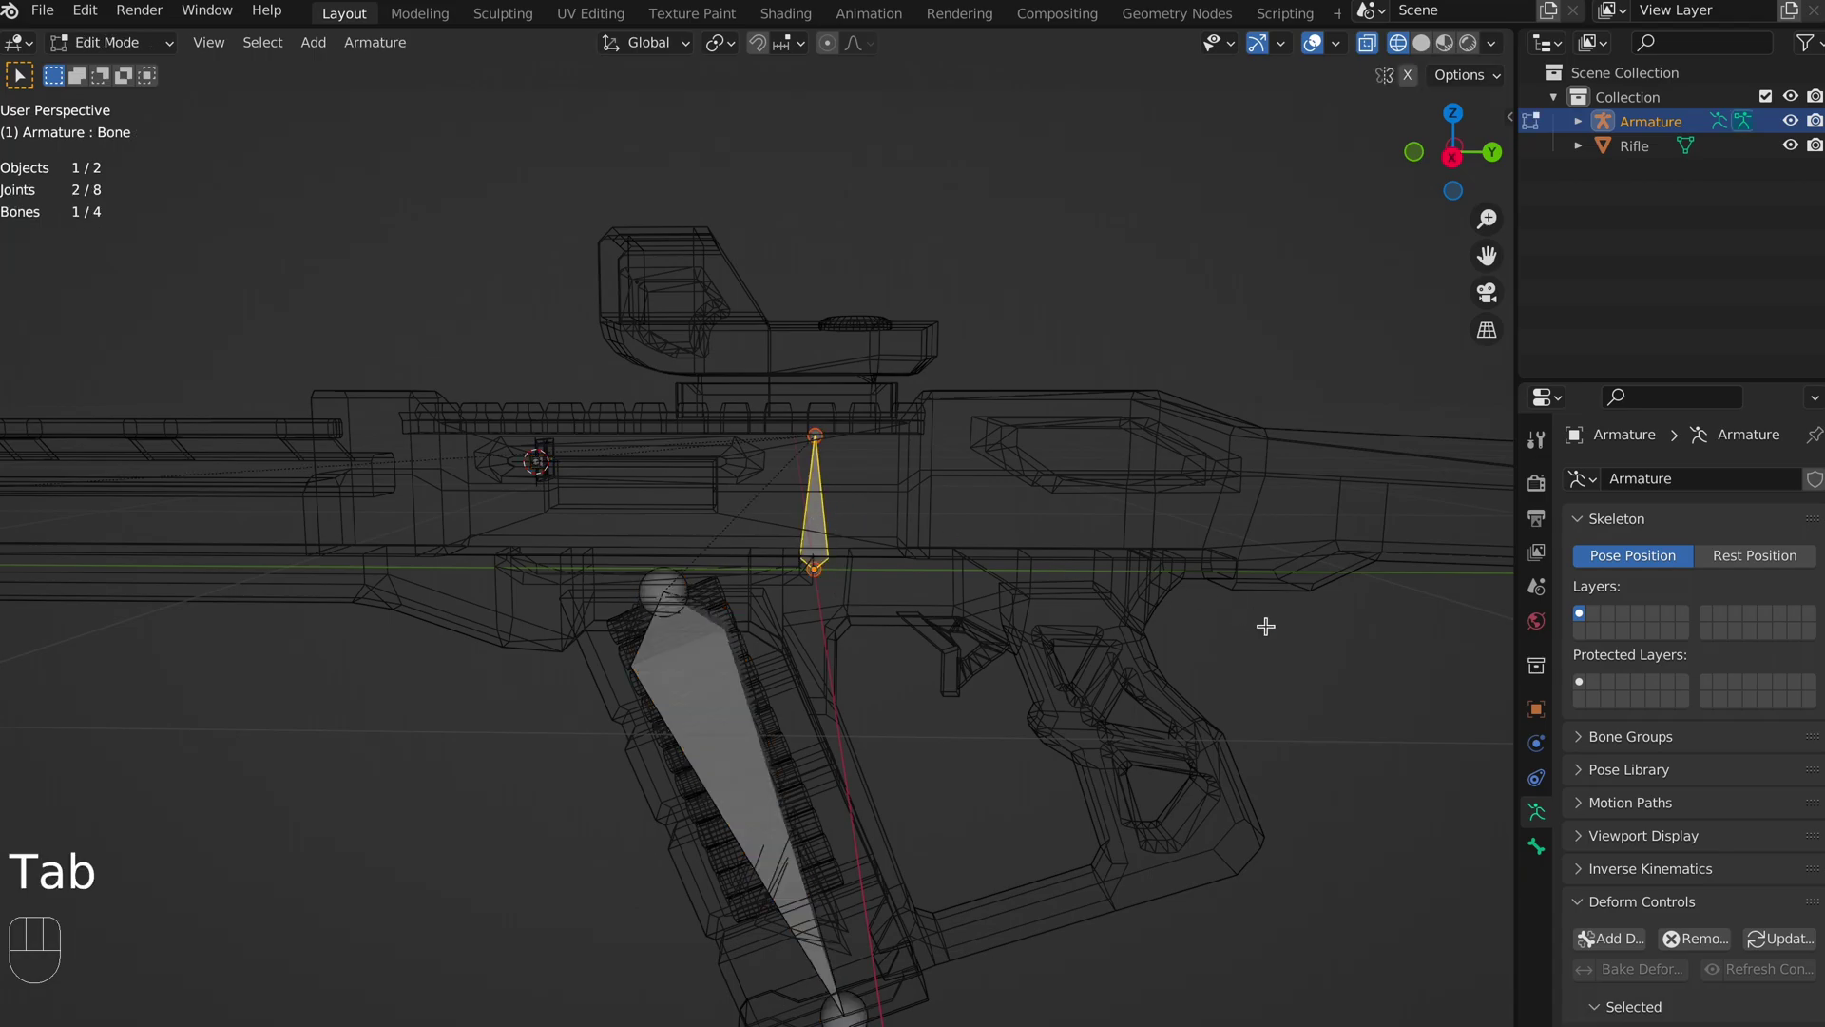
left_click(1538, 852)
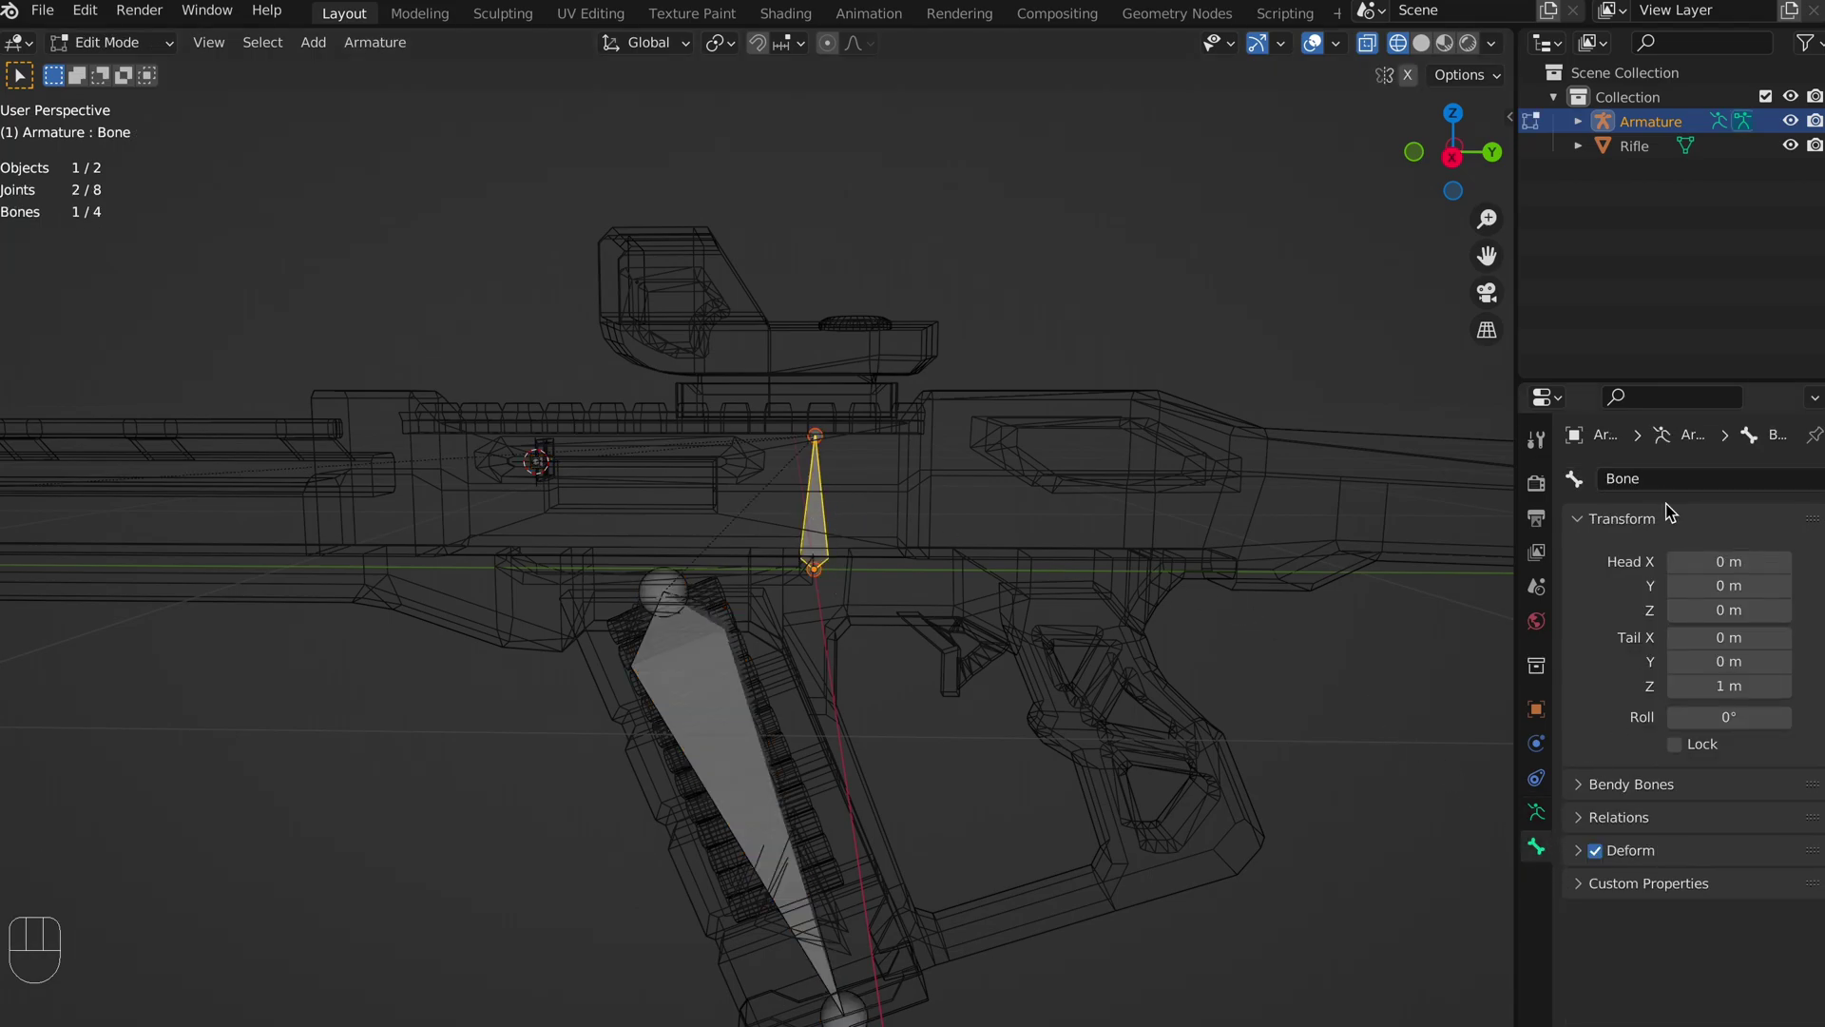
left_click(1681, 479)
type("root")
key("Return")
middle_click_drag(793, 552, 868, 518, "shift")
Rename the large magazine bone to 'Magazine'.
left_click(787, 609)
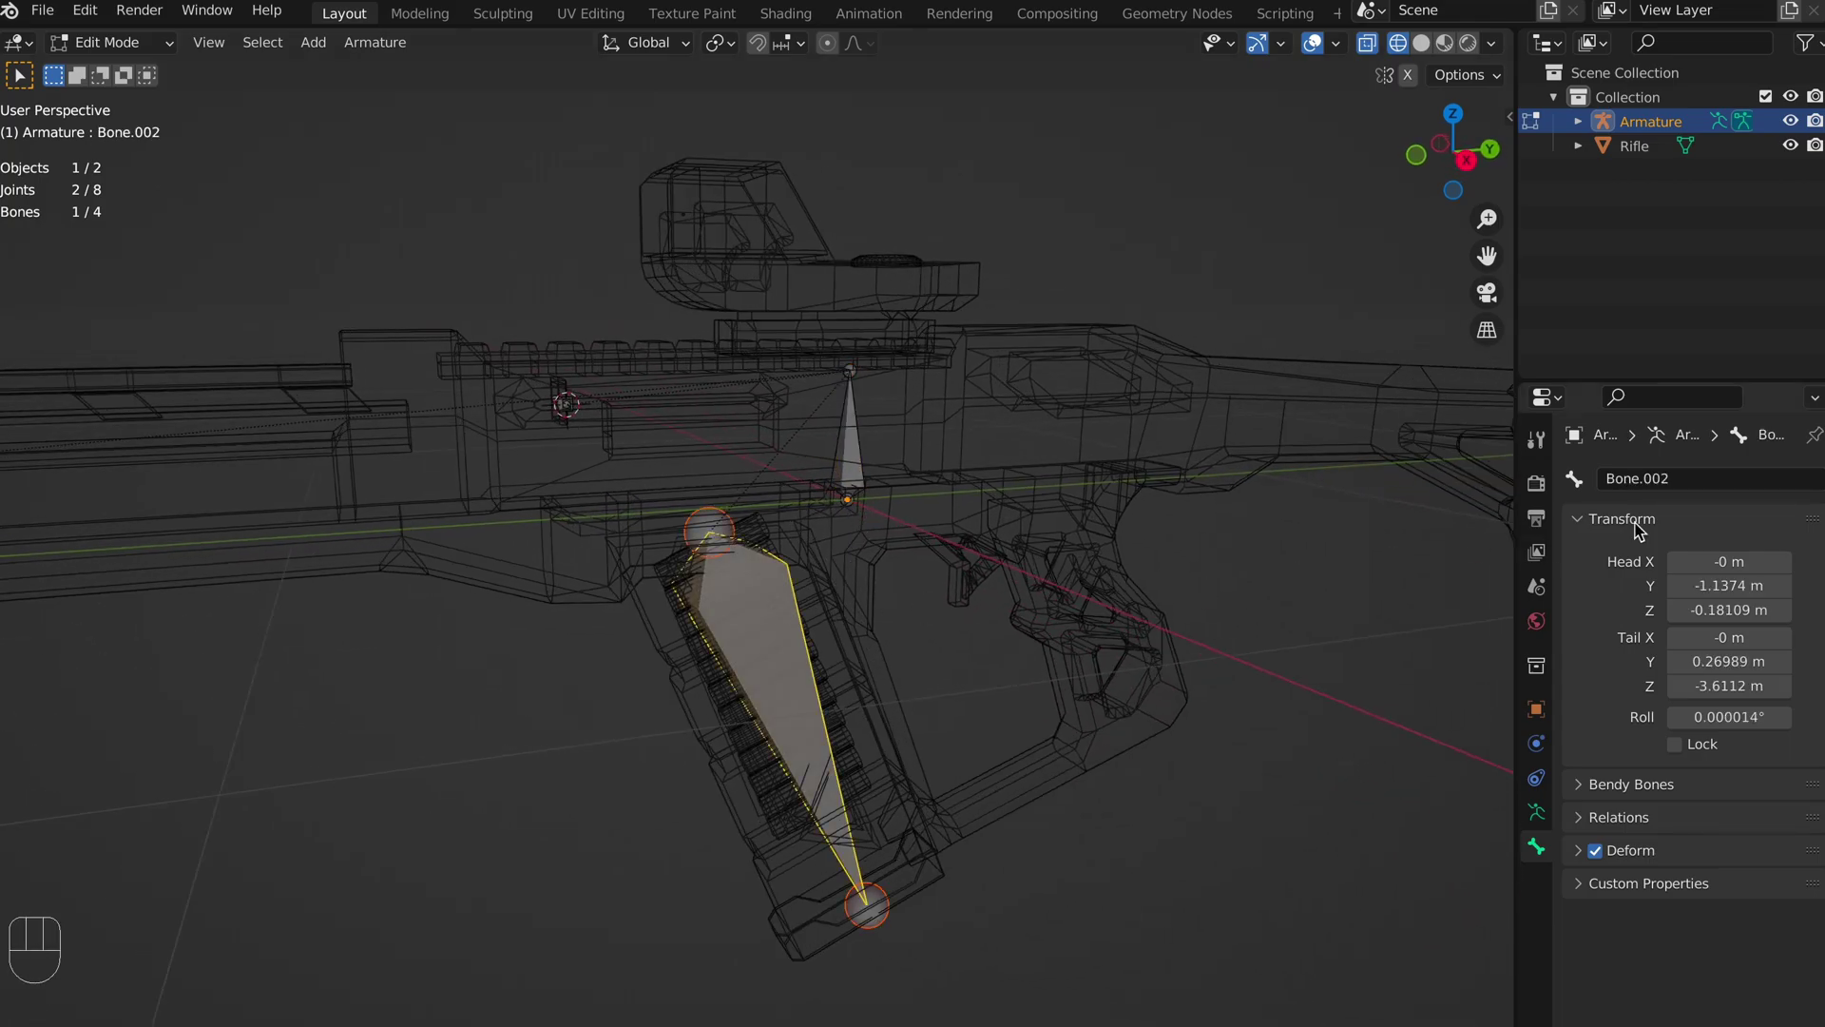
left_click(1743, 481)
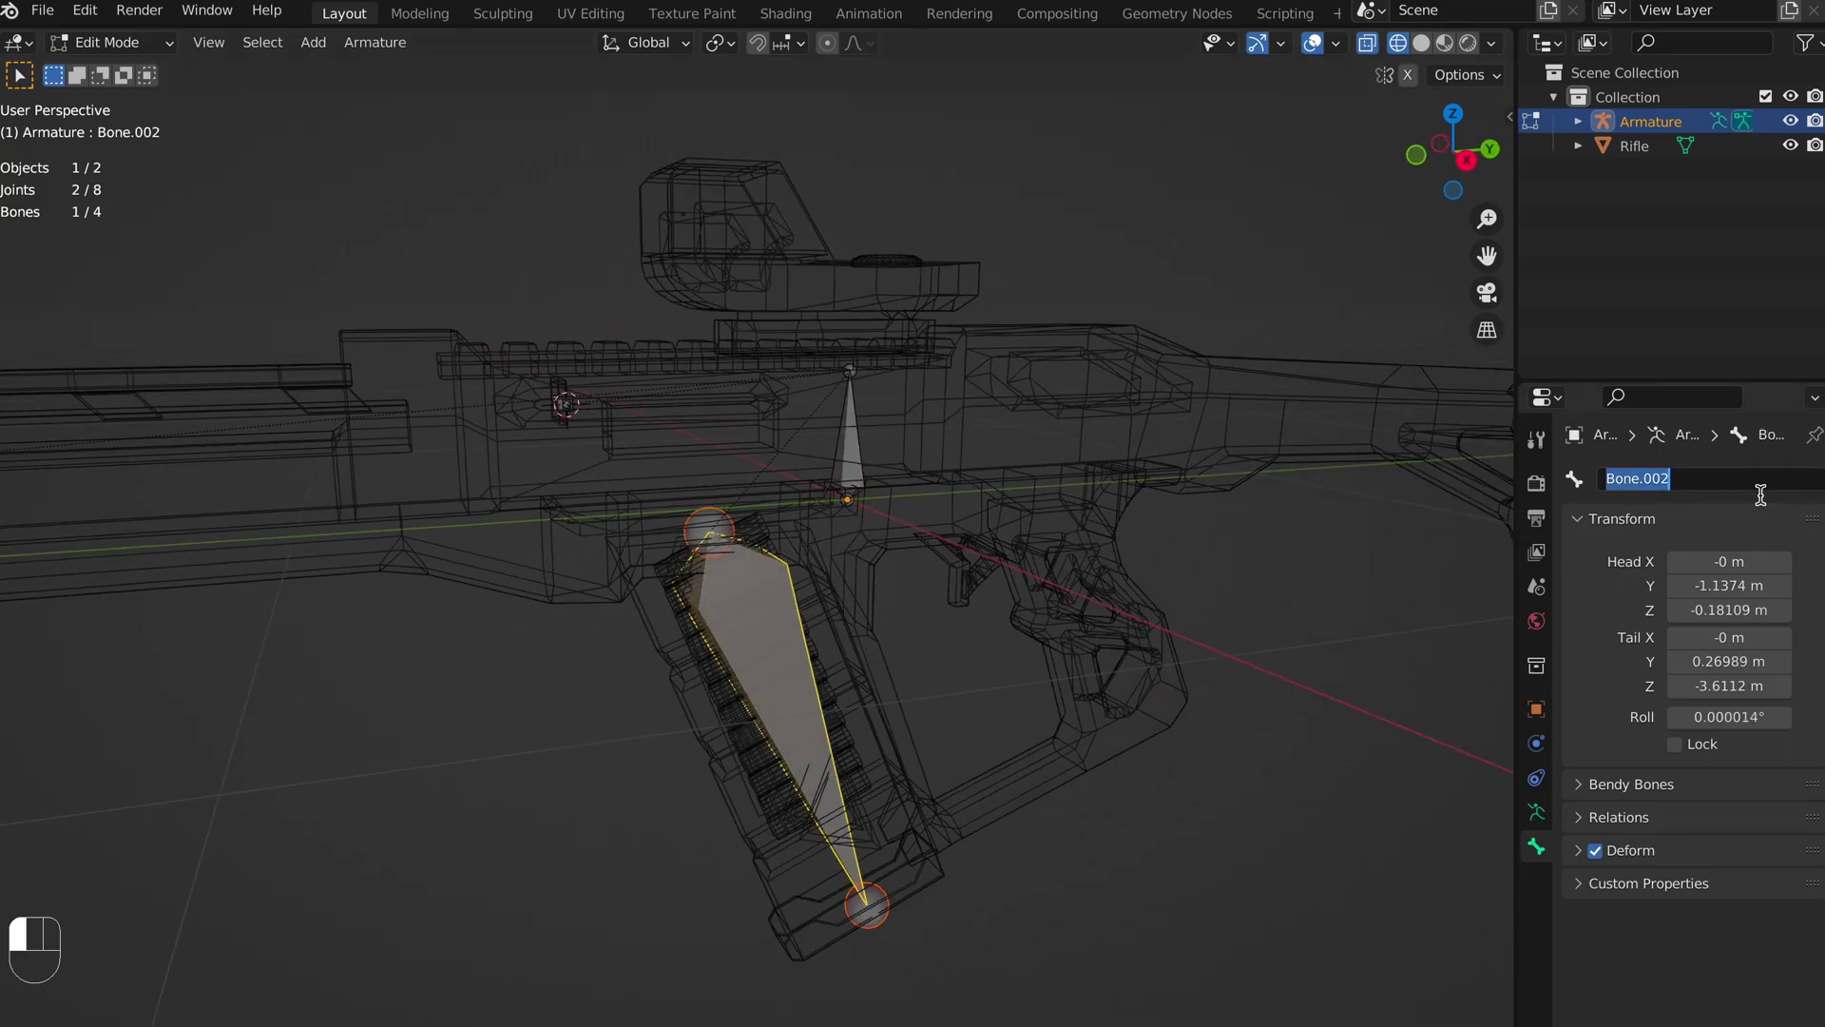
type("magazine")
key("Return")
middle_click_drag(420, 312, 778, 339)
scroll(778, 339, "up", 1)
Rename the small bolt bone to 'Bolt'.
left_click(622, 443)
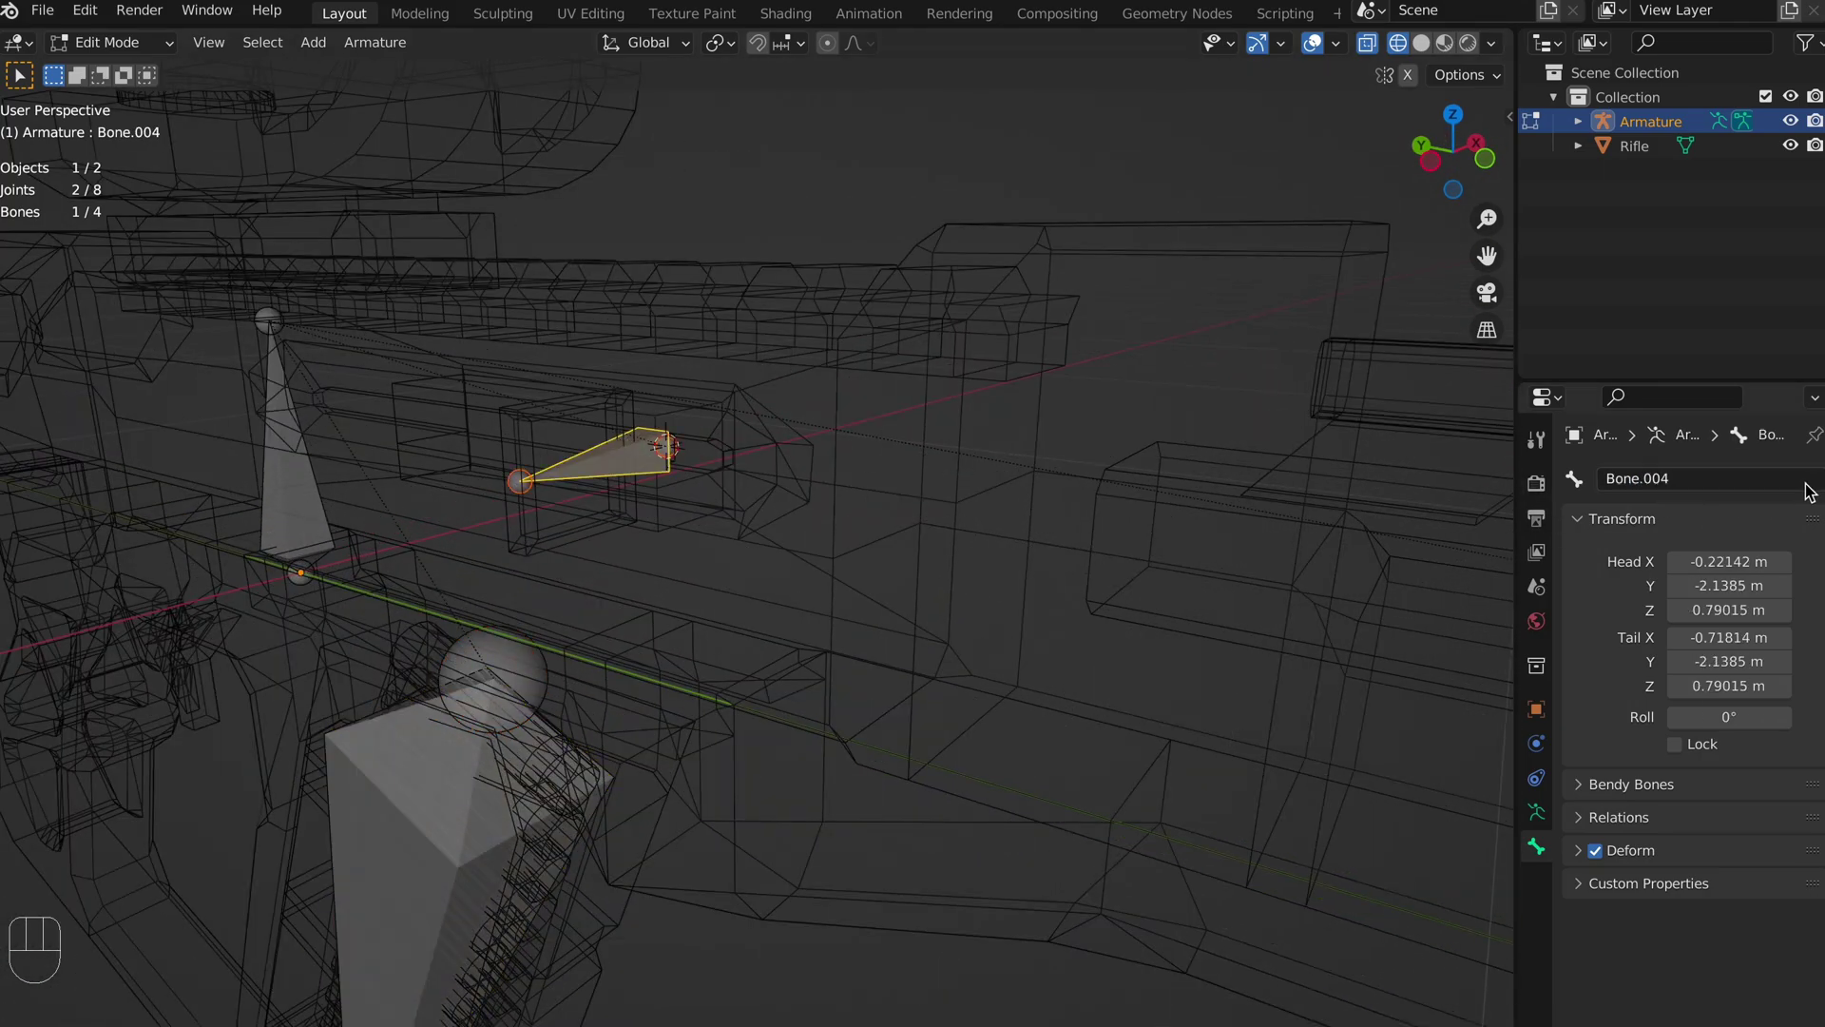
left_click(1806, 490)
type("Bolt")
key("Return")
scroll(928, 420, "down", 4)
Rename the muzzle bone to 'Muzzle' and return the armature to Object Mode.
middle_click_drag(1153, 465, 589, 318, "shift")
right_click(884, 483)
left_click(1729, 480)
type("Muzzle")
key("Return")
middle_click_drag(1316, 394, 738, 346)
scroll(1046, 319, "down", 2)
mouse_move(1165, 294)
middle_mouse_down("shift")
mouse_move(1061, 346)
mouse_move(921, 352)
mouse_move(861, 448)
middle_mouse_up("shift")
key("Tab")
In solid shading, select Rifle then Armature and parent via Armature Deform > With Empty Groups.
key("z")
scroll(991, 334, "up", 2)
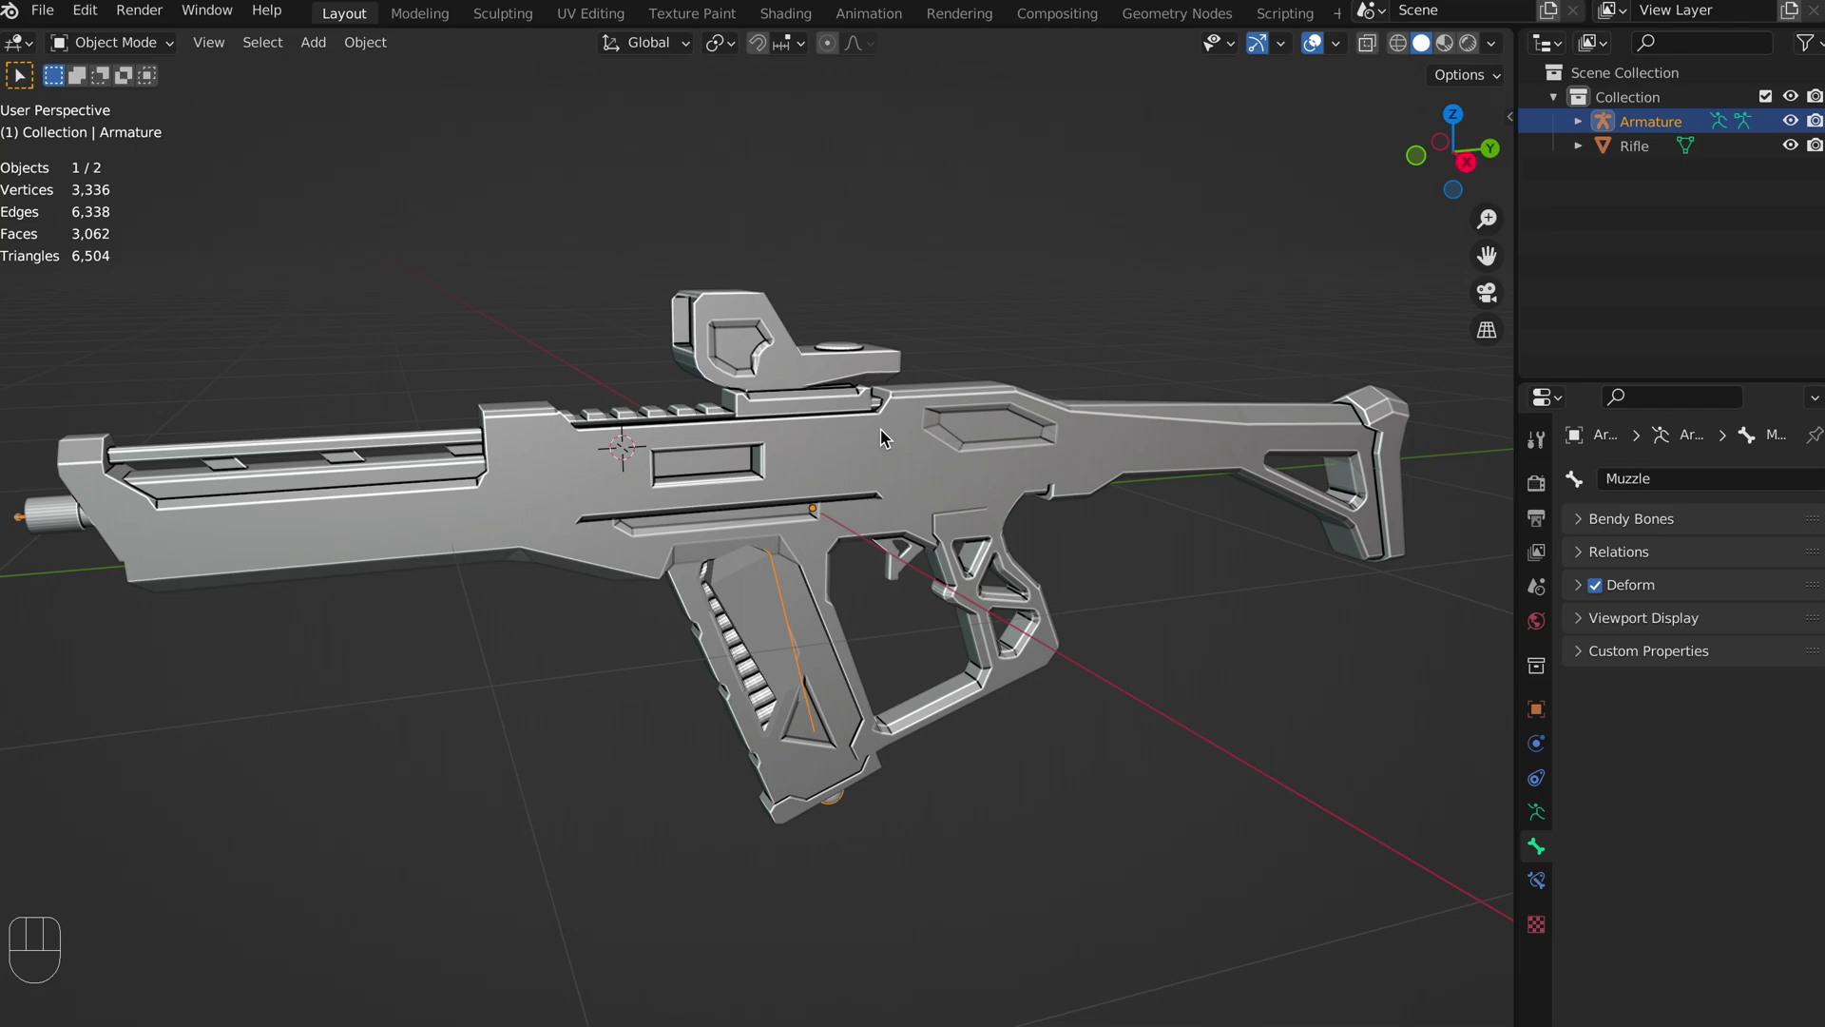
left_click(875, 505)
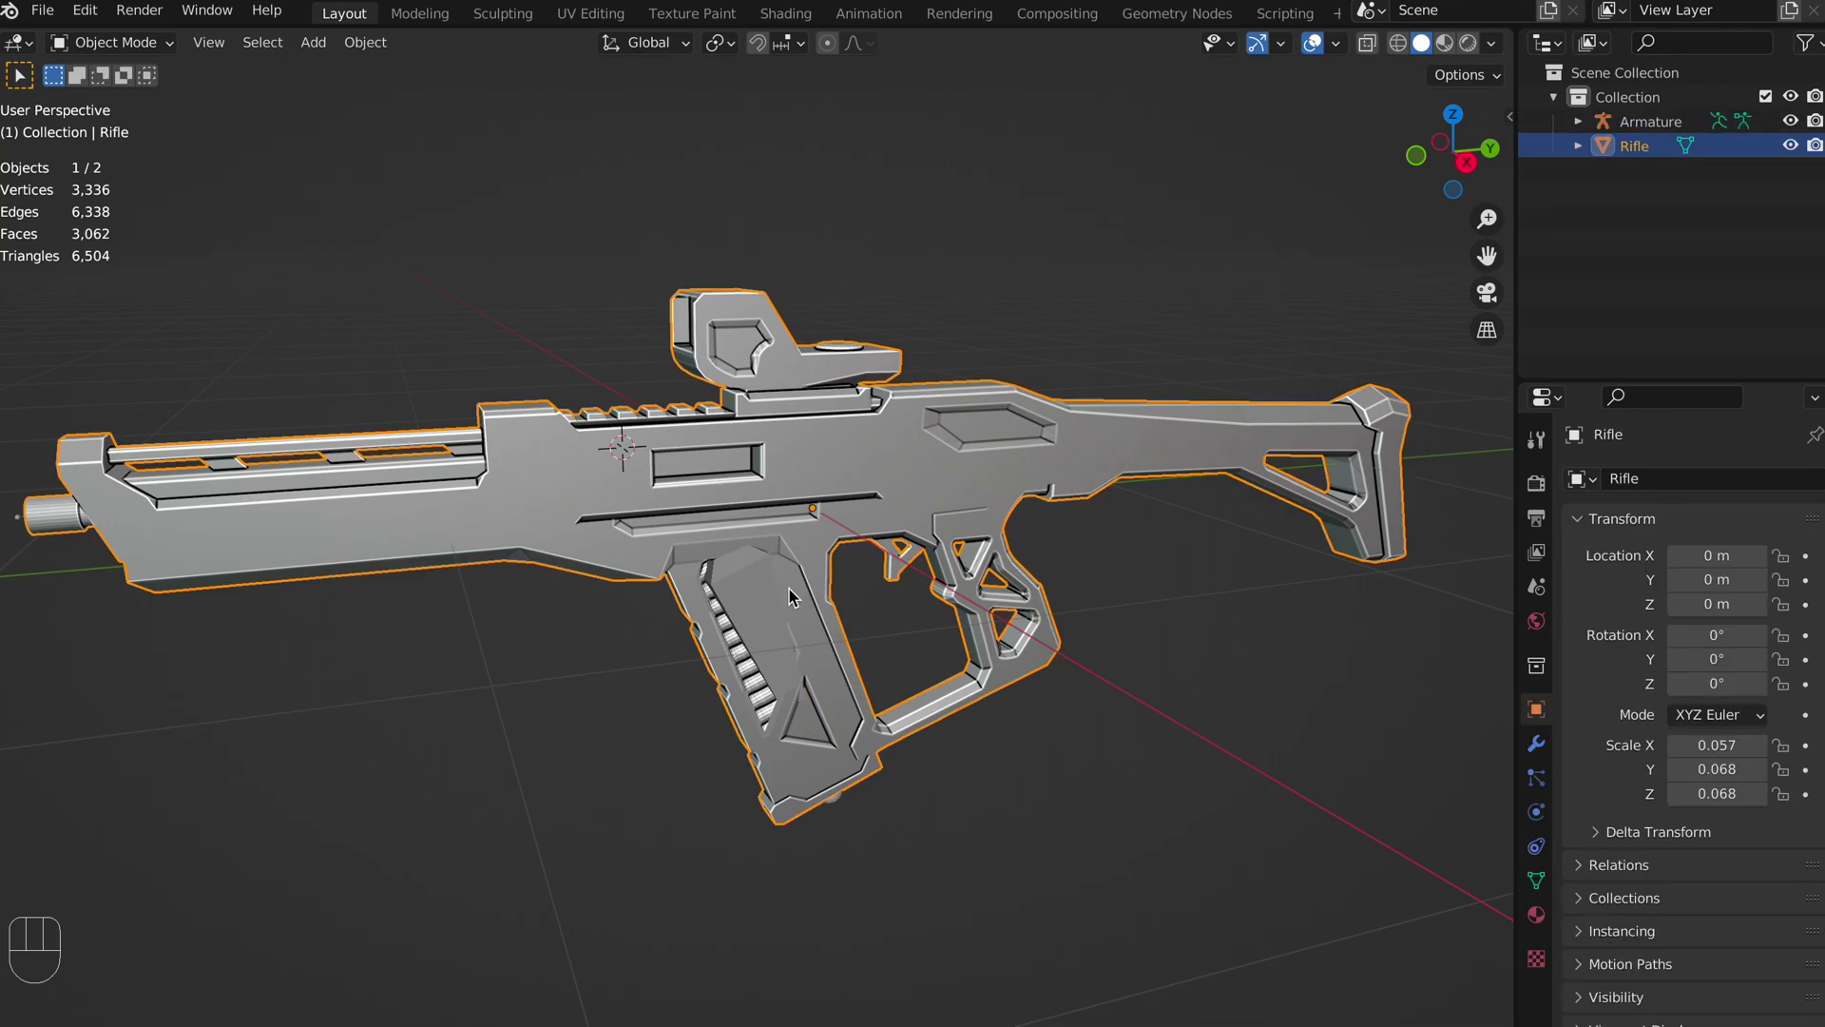
key("shift")
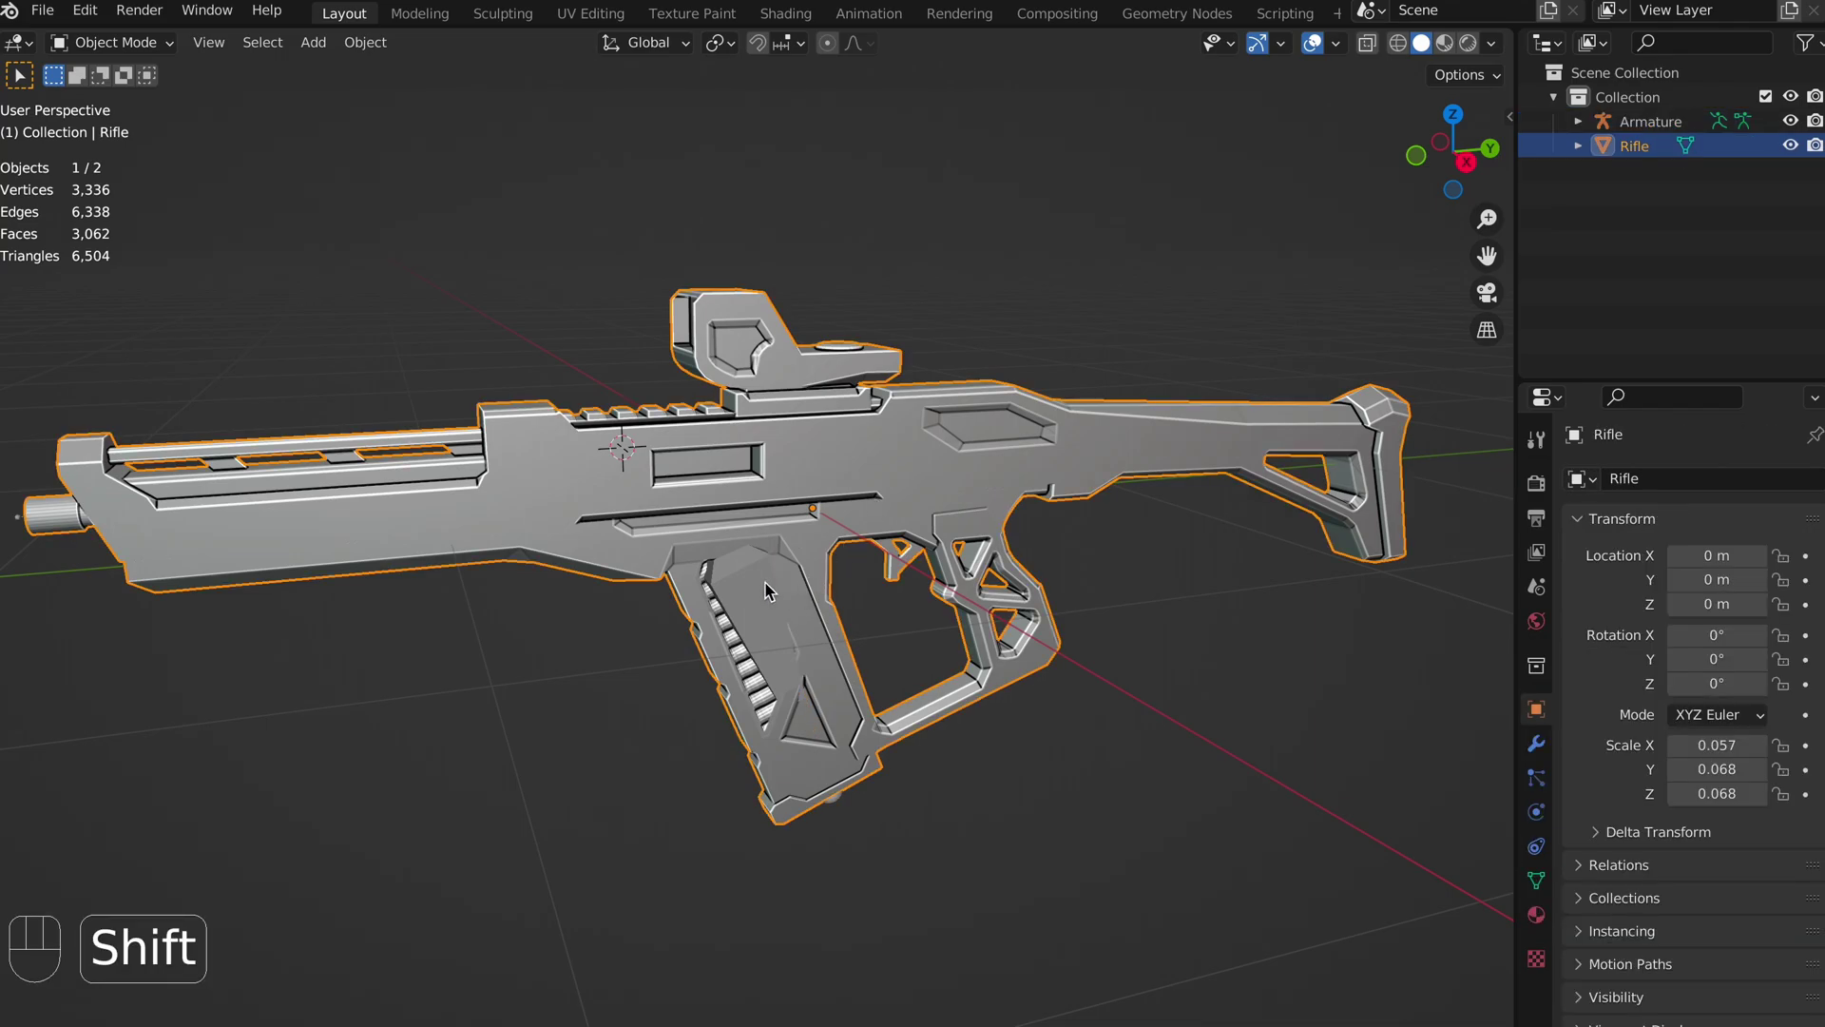
left_click(766, 589, "shift")
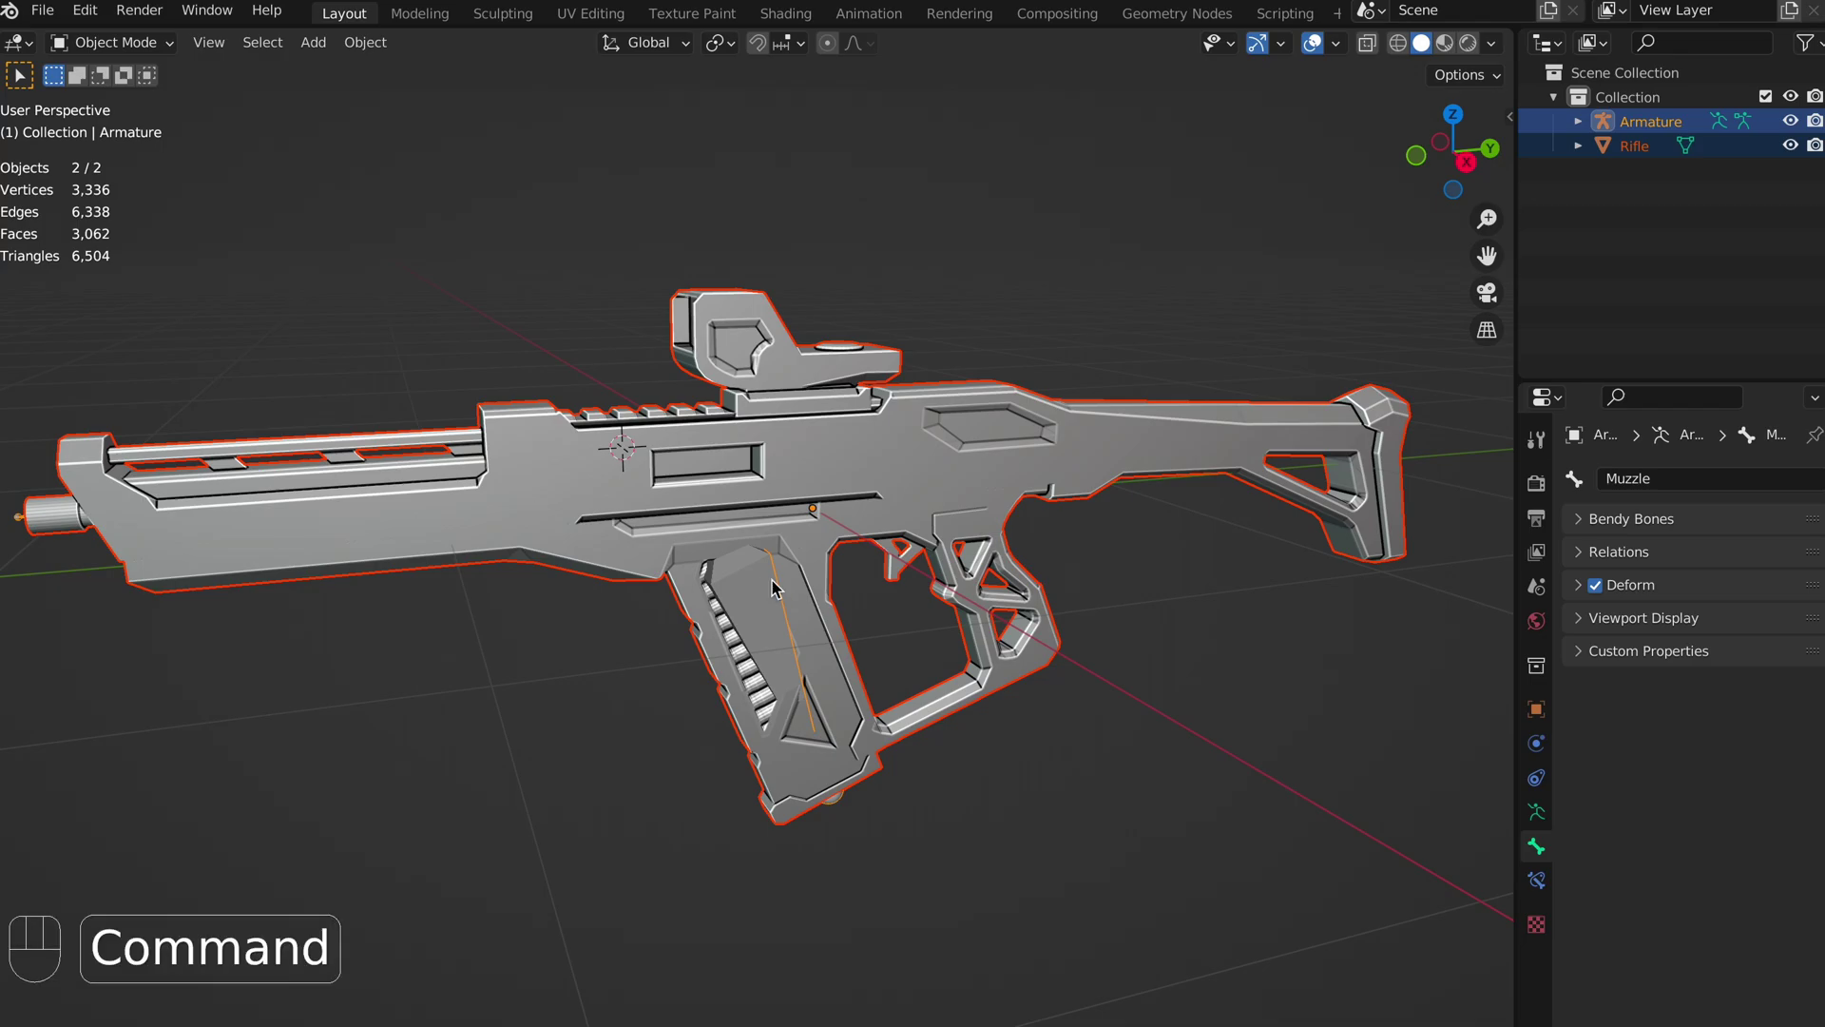
key("super+p")
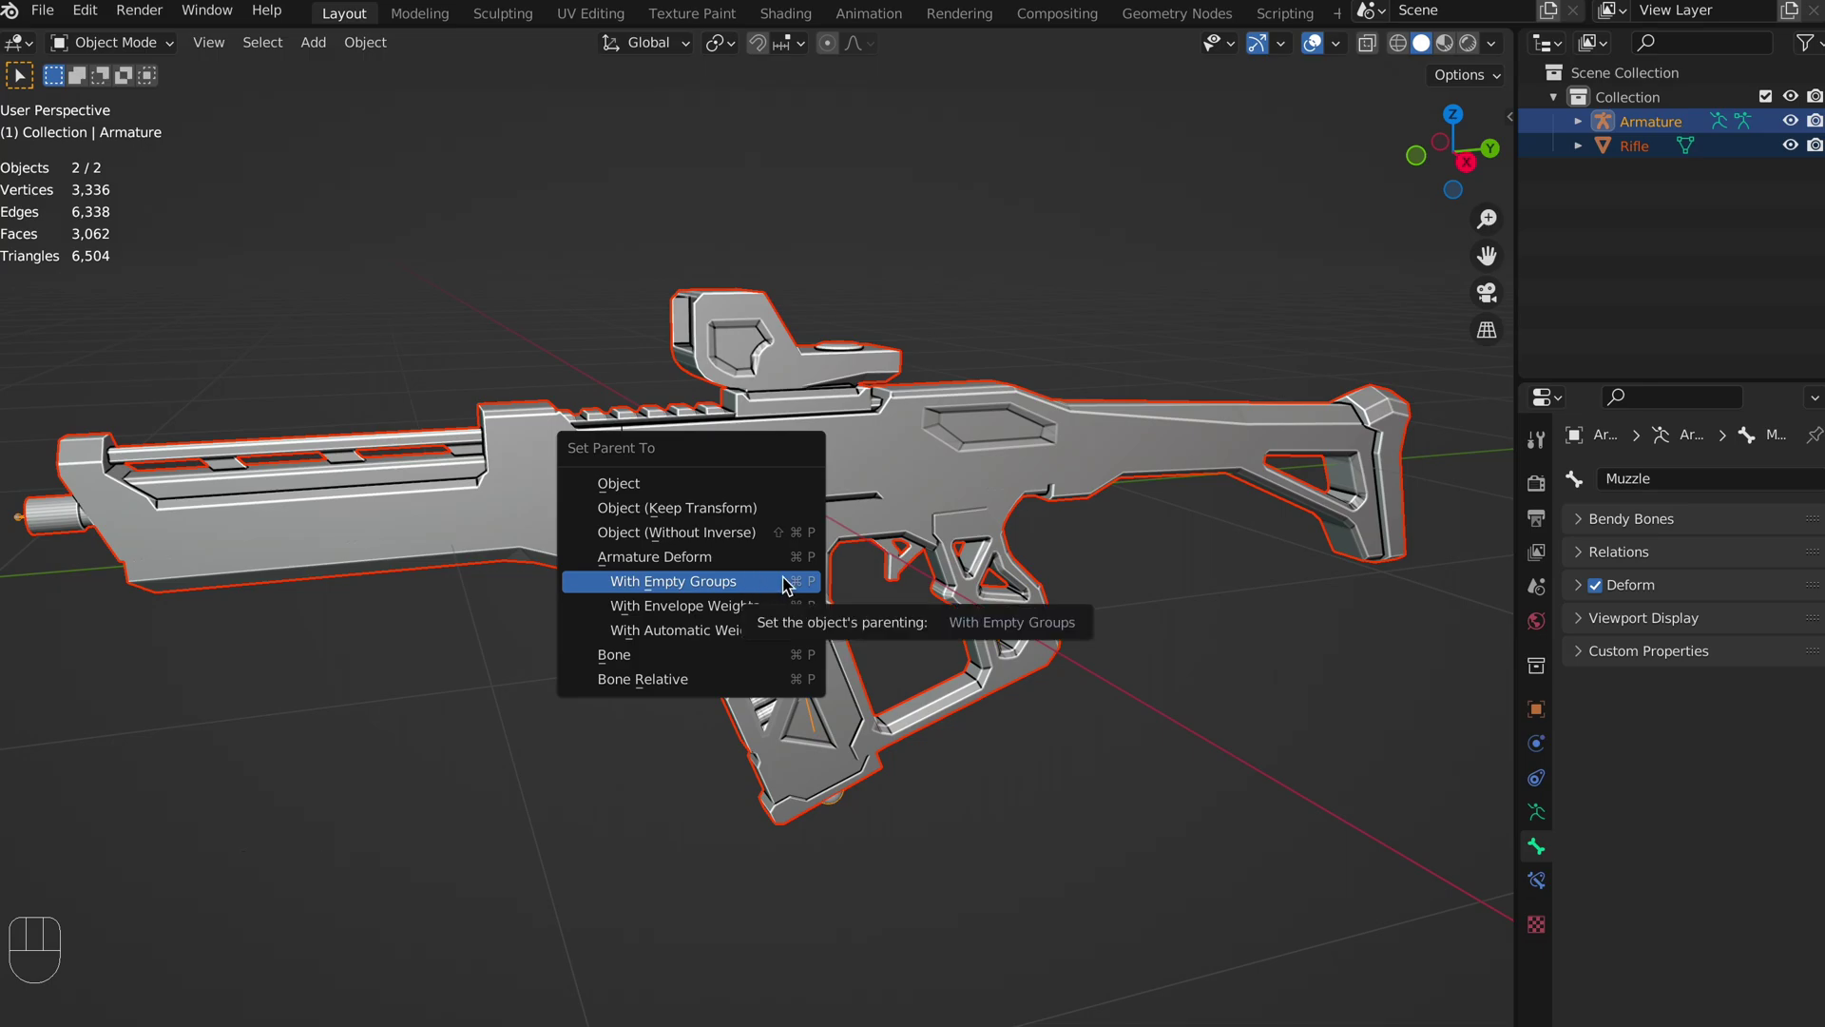
left_click(708, 590)
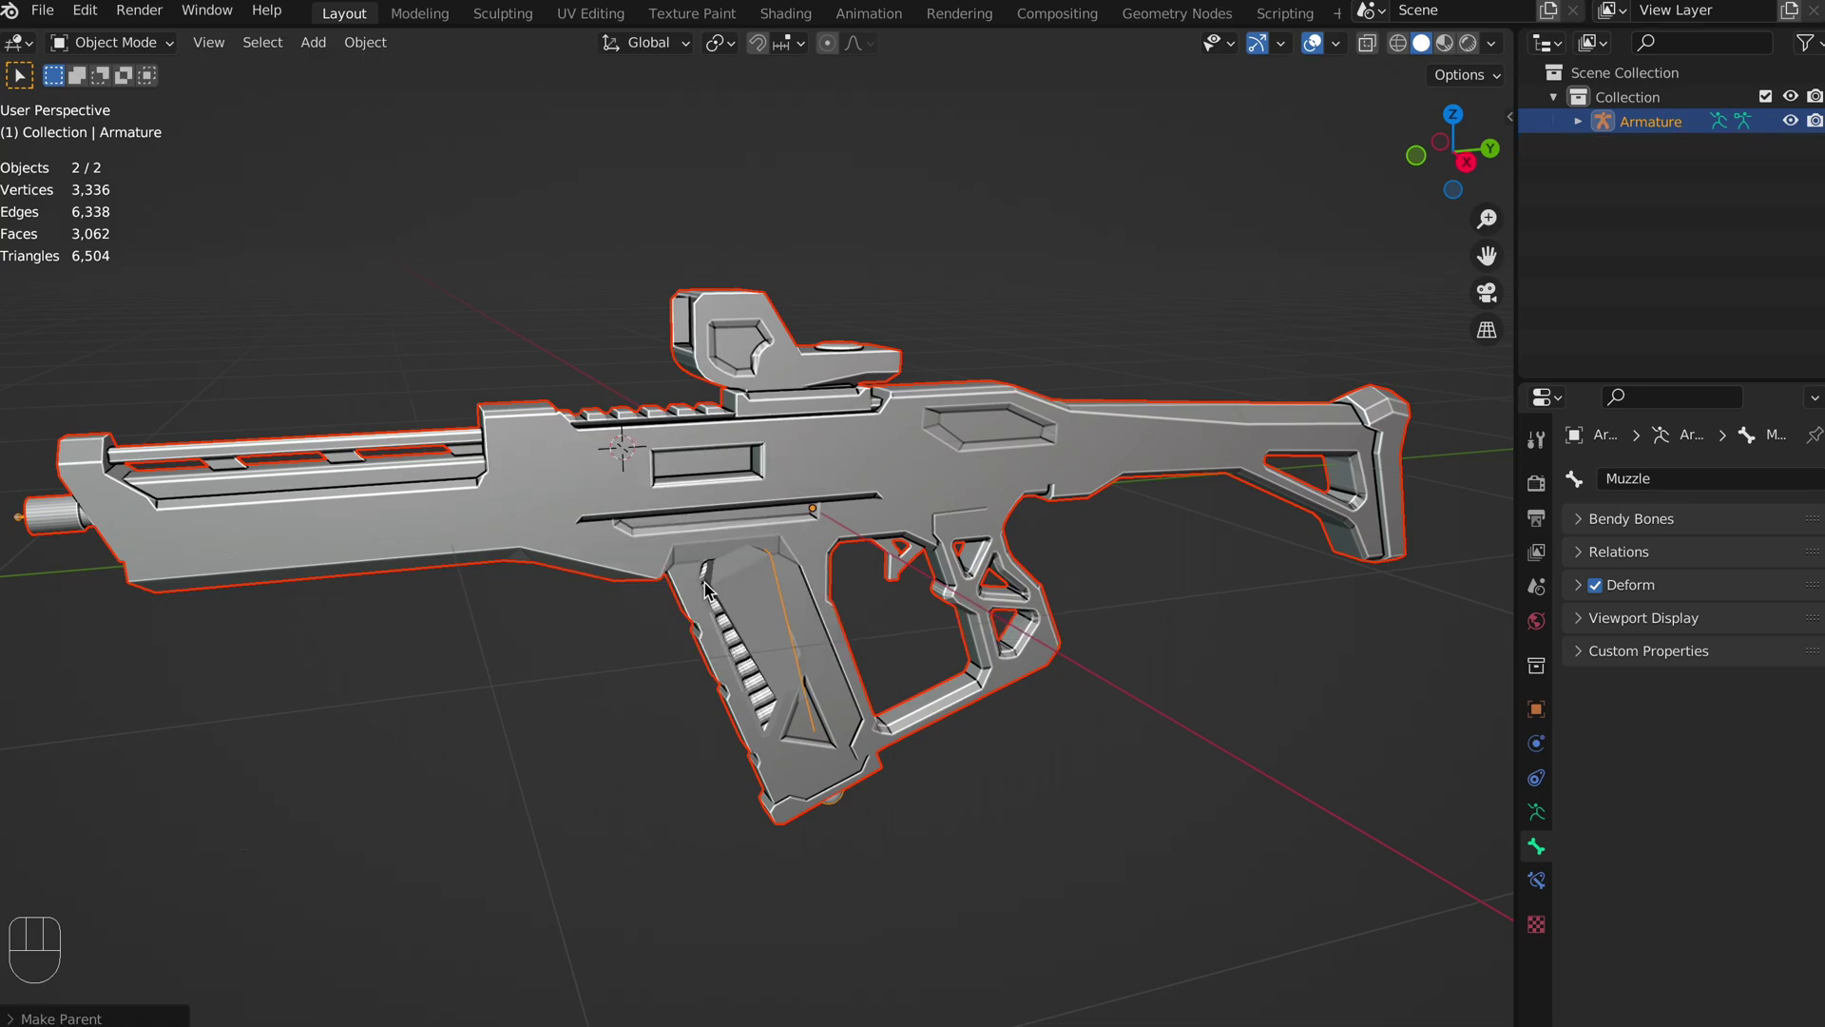
Select the Rifle and show its Object Data vertex groups: root, Muzzle, Magazine, Bolt.
left_click(772, 483)
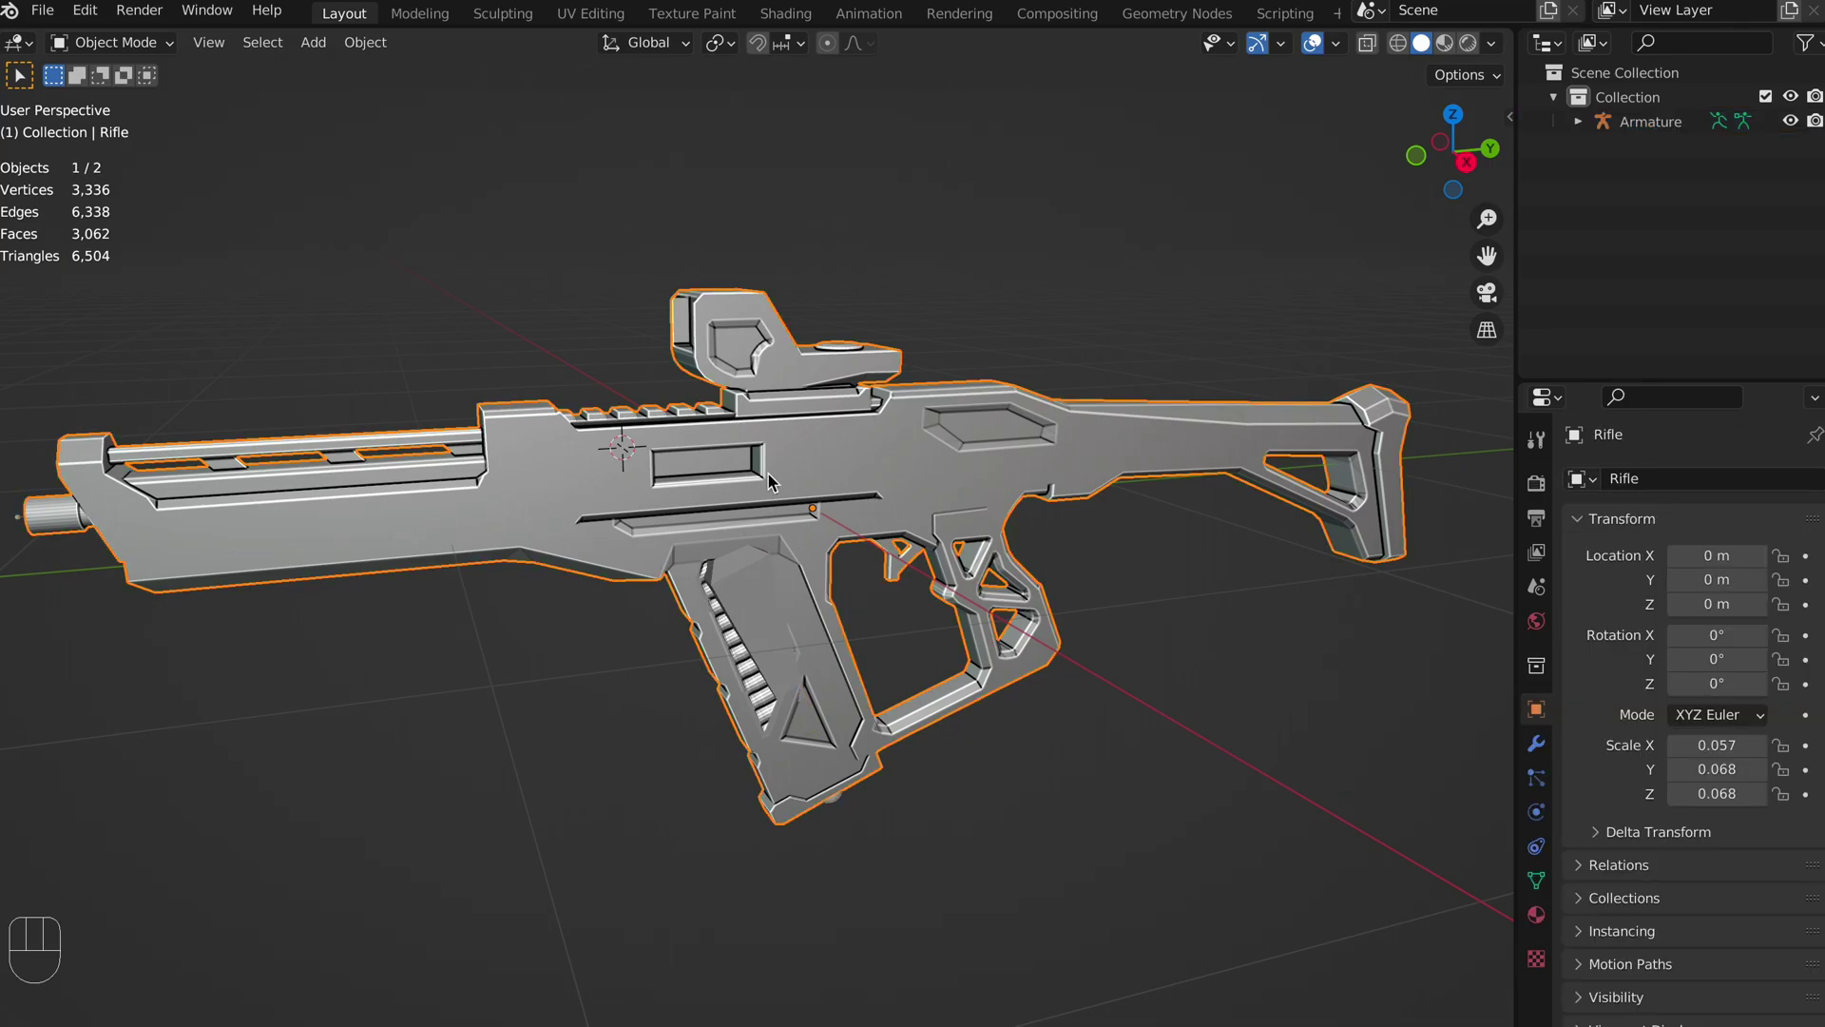
left_click(1530, 886)
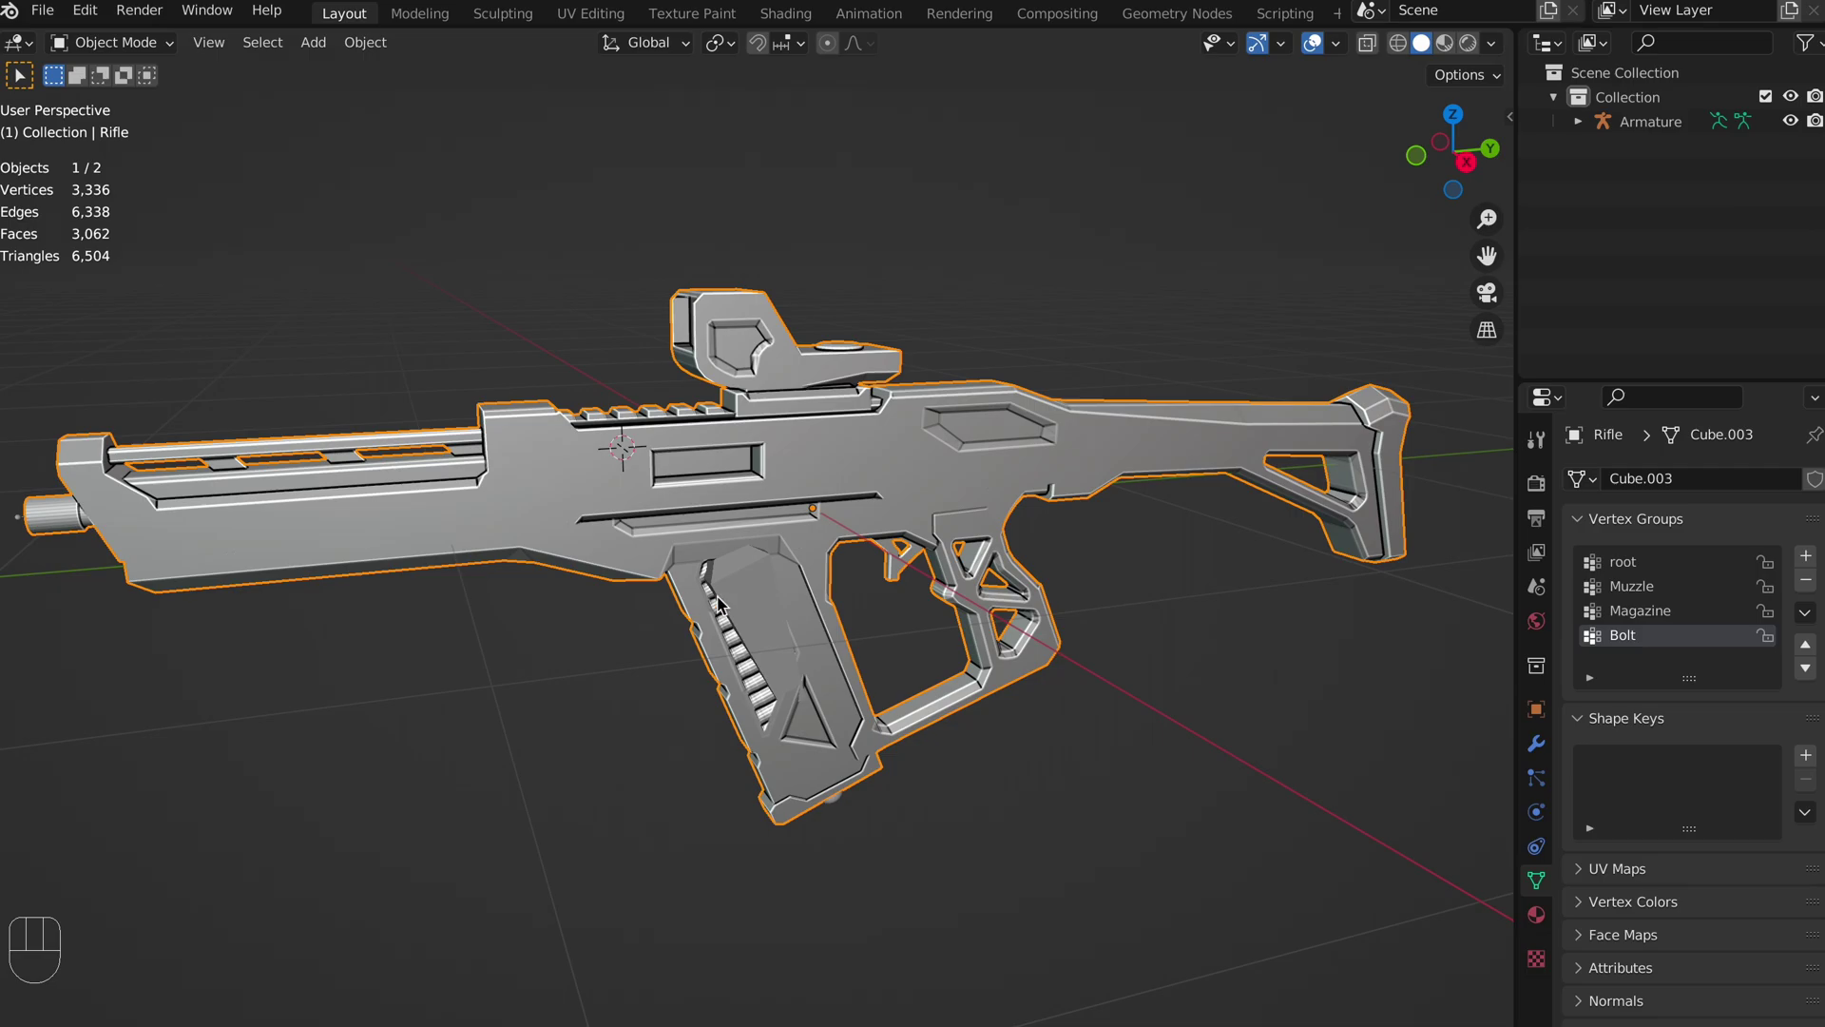
scroll(793, 637, "up", 1)
middle_click_drag(1158, 675, 915, 679)
scroll(1224, 623, "down", 2)
Enter Edit Mode on the rifle, select all its geometry and make root the active vertex group.
key("Tab")
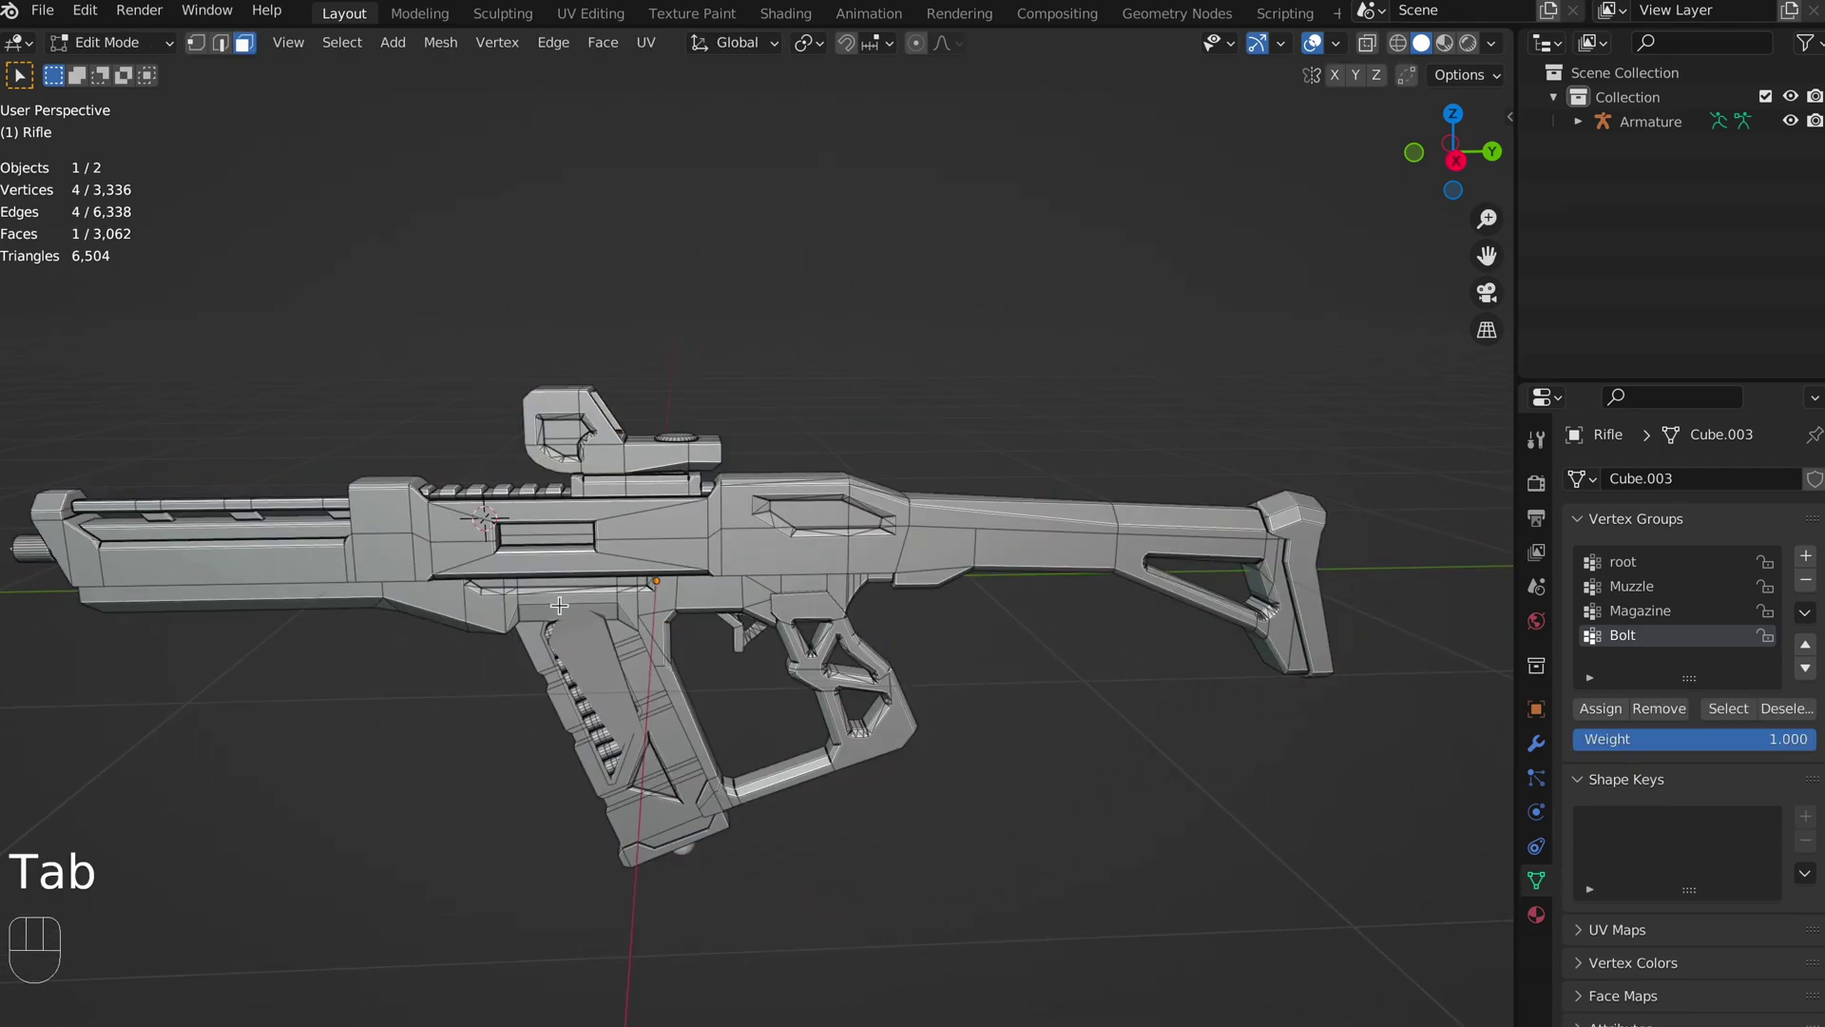
key("a")
key("a")
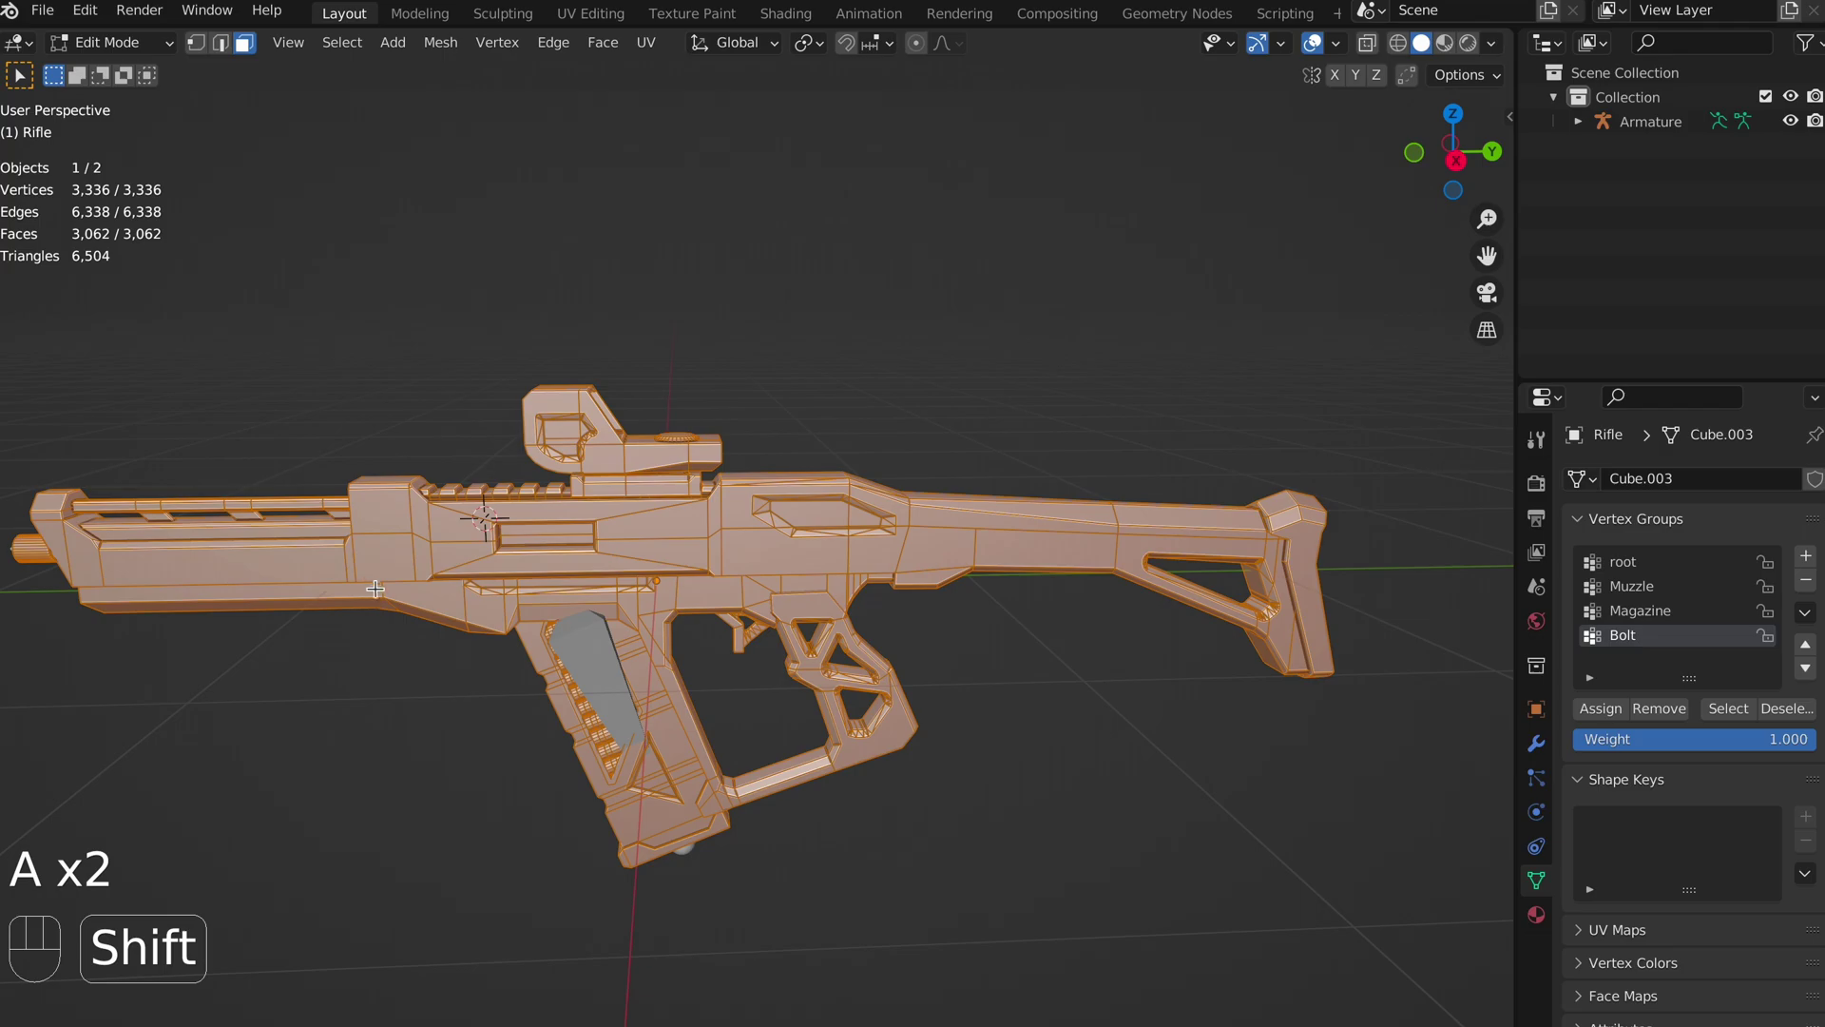
middle_click_drag(374, 590, 919, 614, "shift")
scroll(918, 614, "down", 5)
middle_click_drag(628, 614, 889, 638)
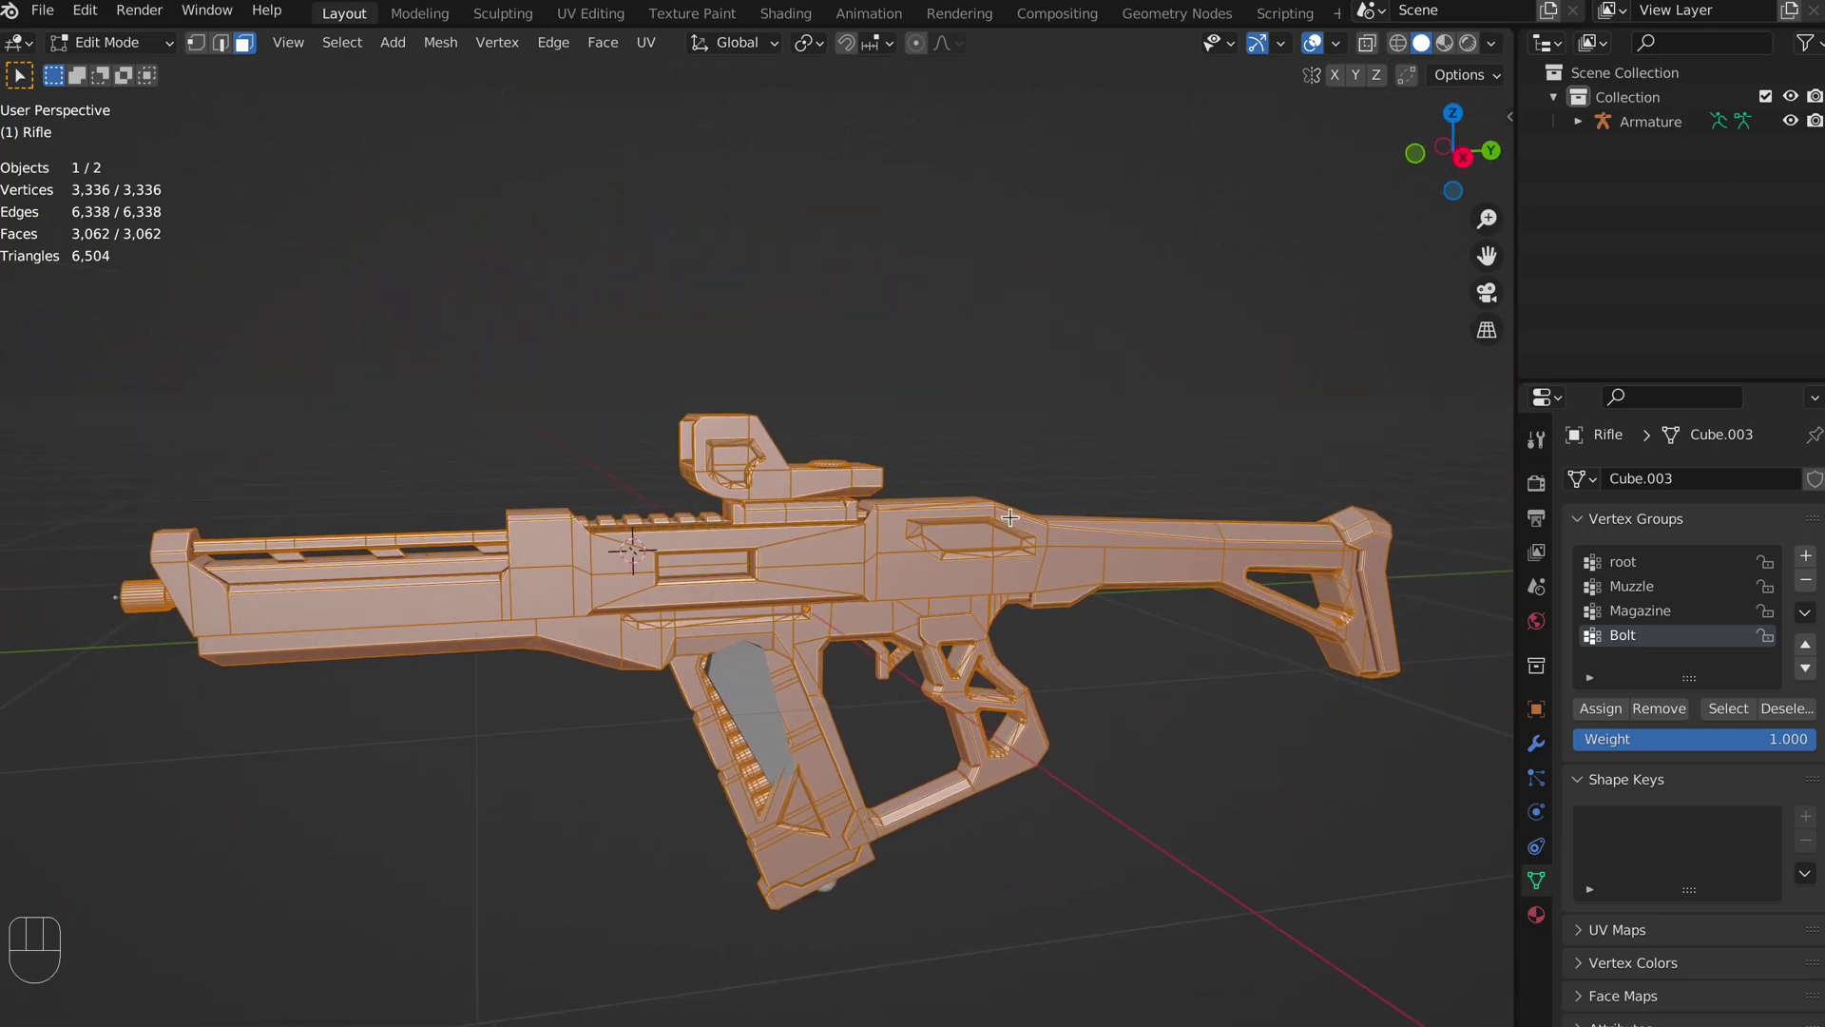
left_click(1683, 565)
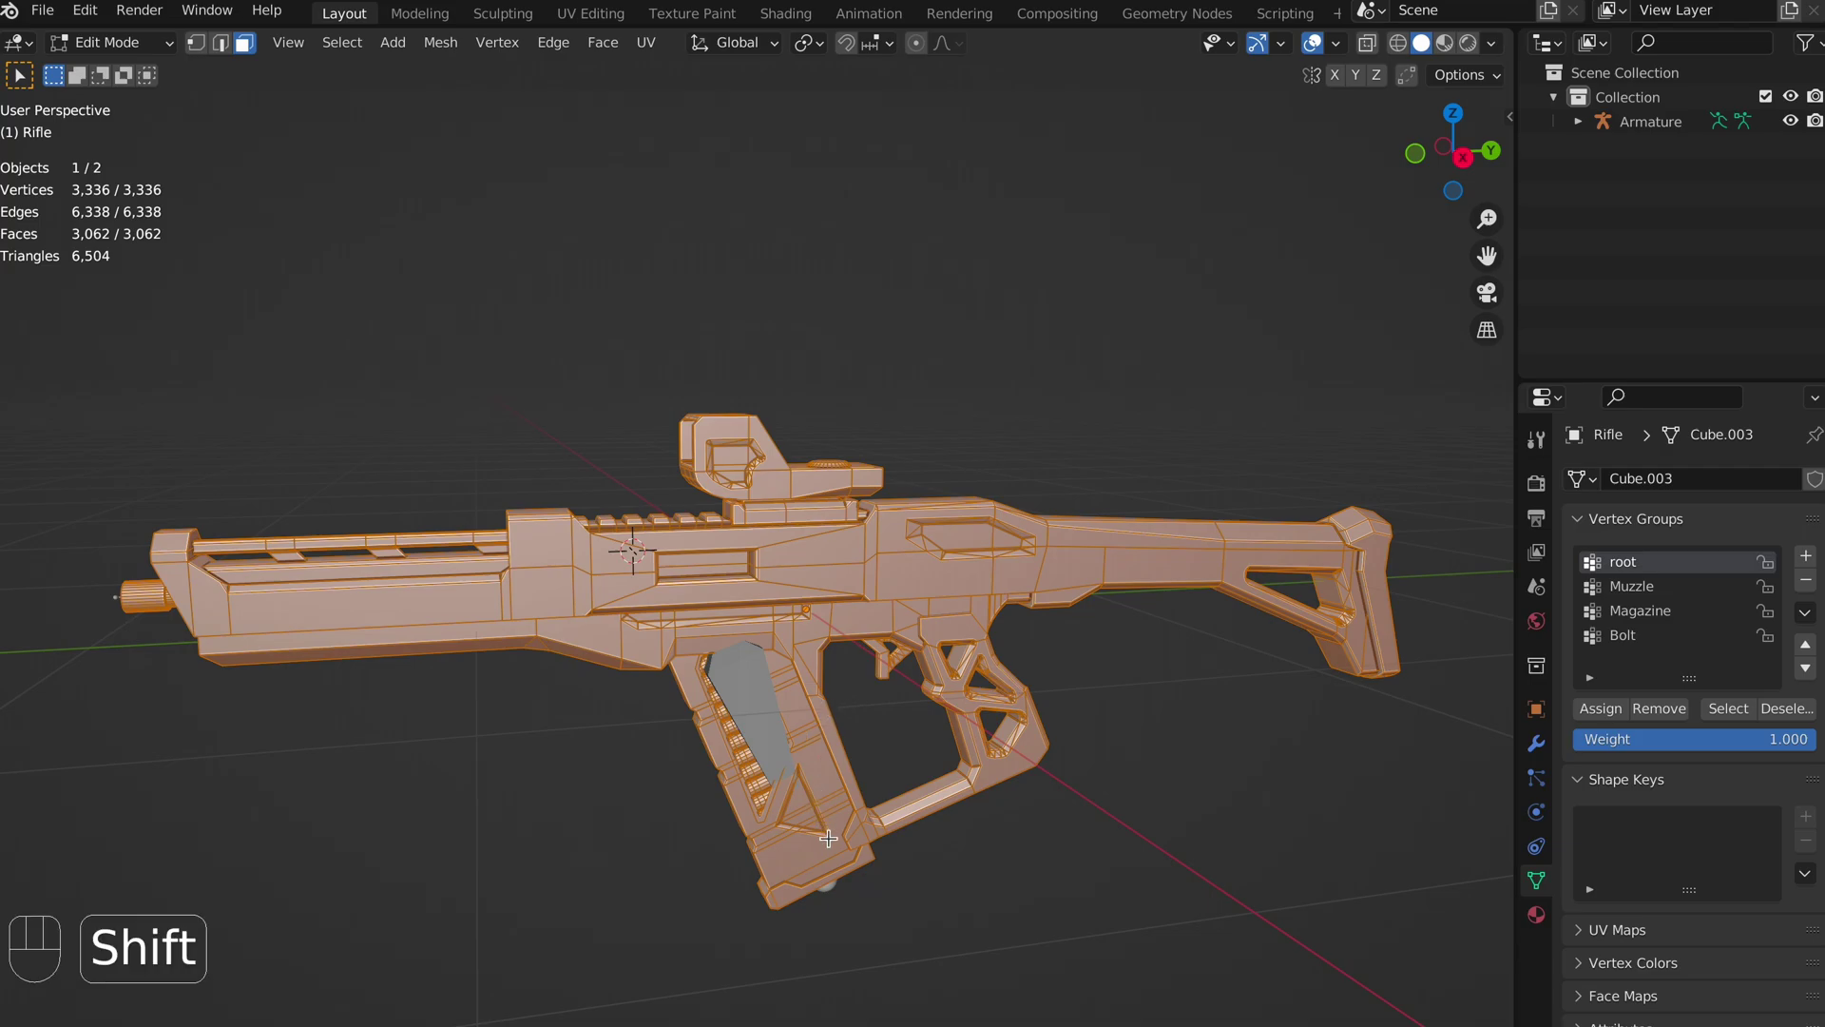
Orbit and zoom to a side view centred on the bolt's square frame in the receiver slot.
middle_click_drag(828, 837, 829, 547, "shift")
scroll(818, 543, "up", 4)
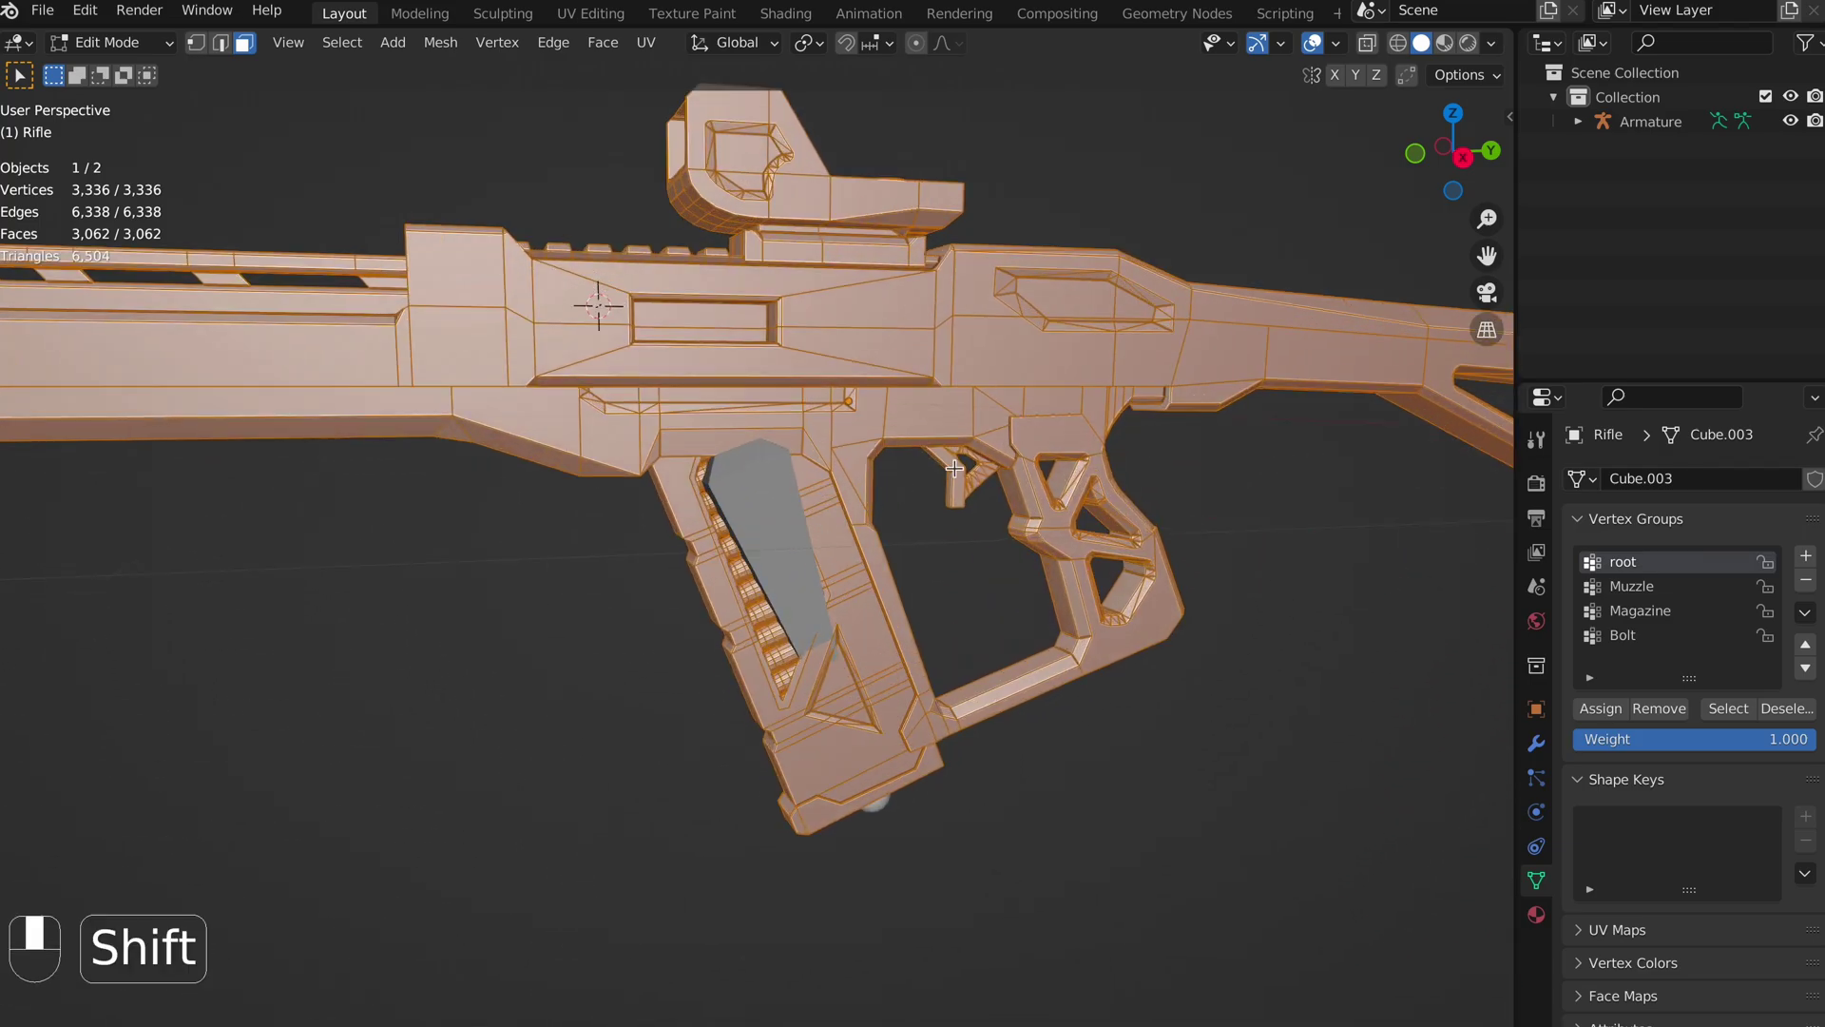
middle_click_drag(914, 501, 897, 585, "shift")
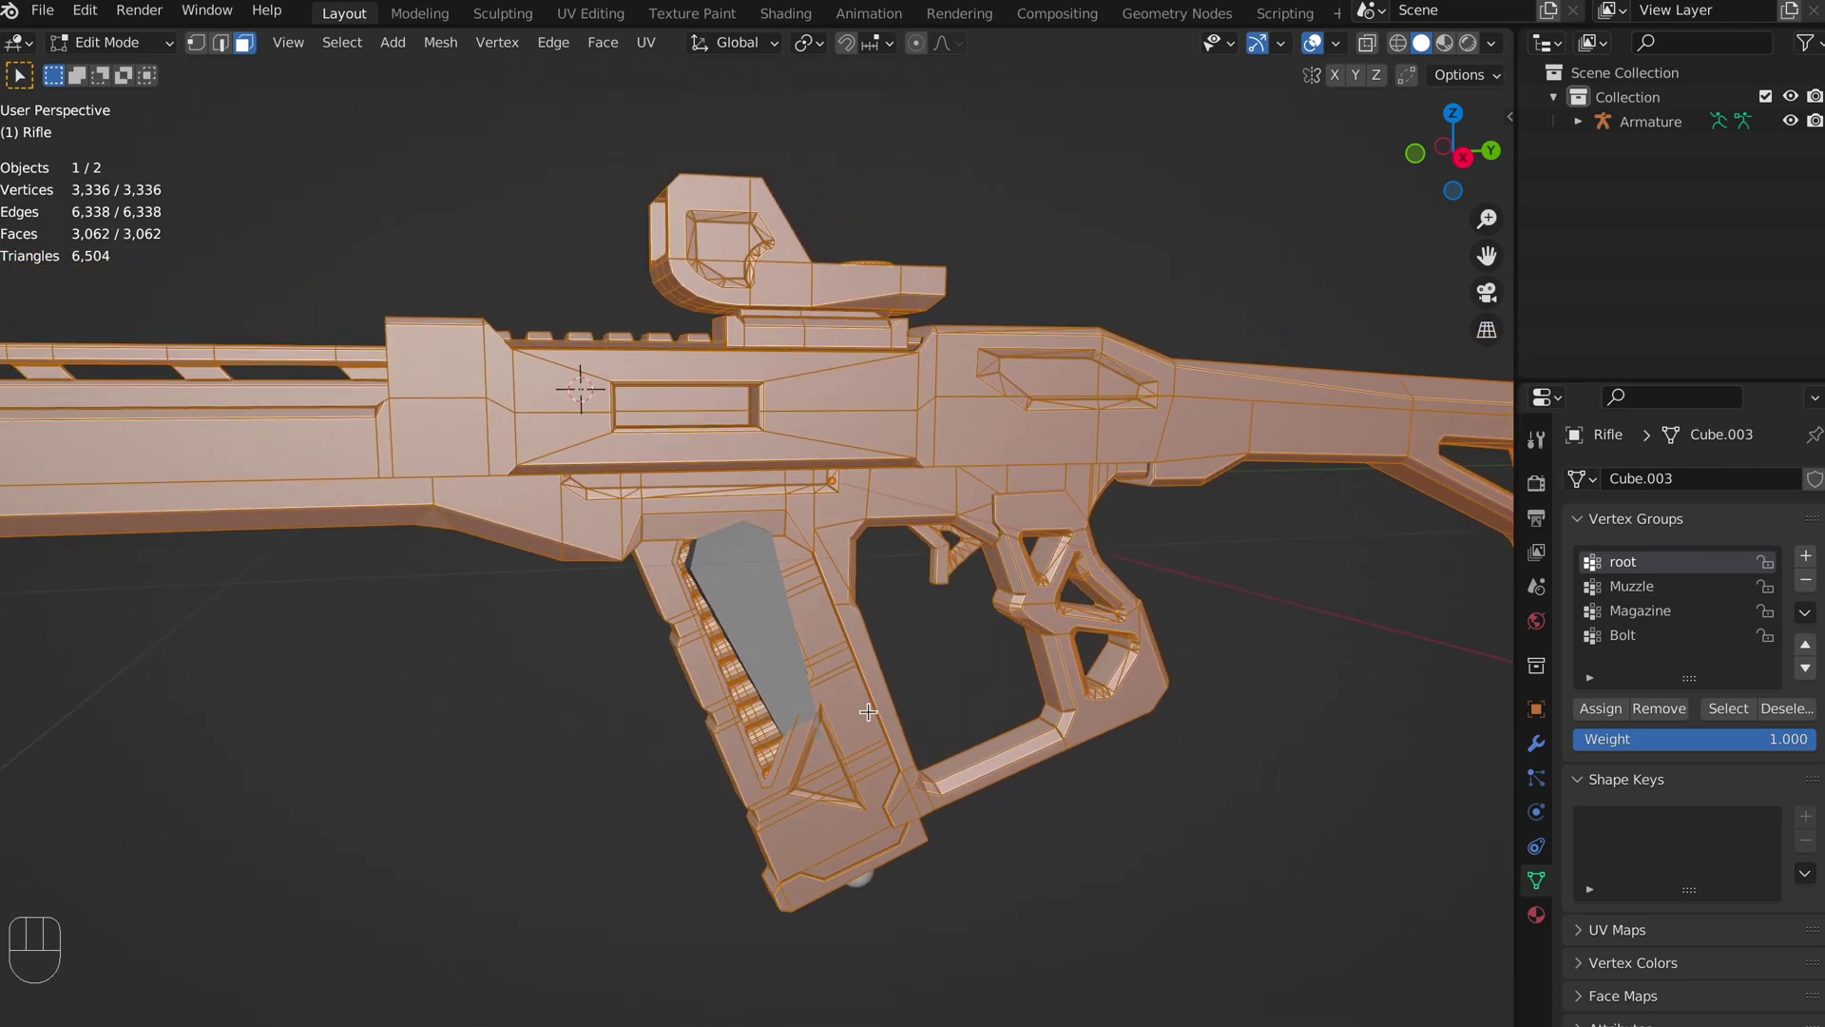
scroll(847, 702, "down", 5)
middle_click_drag(842, 680, 900, 517)
scroll(900, 517, "up", 5)
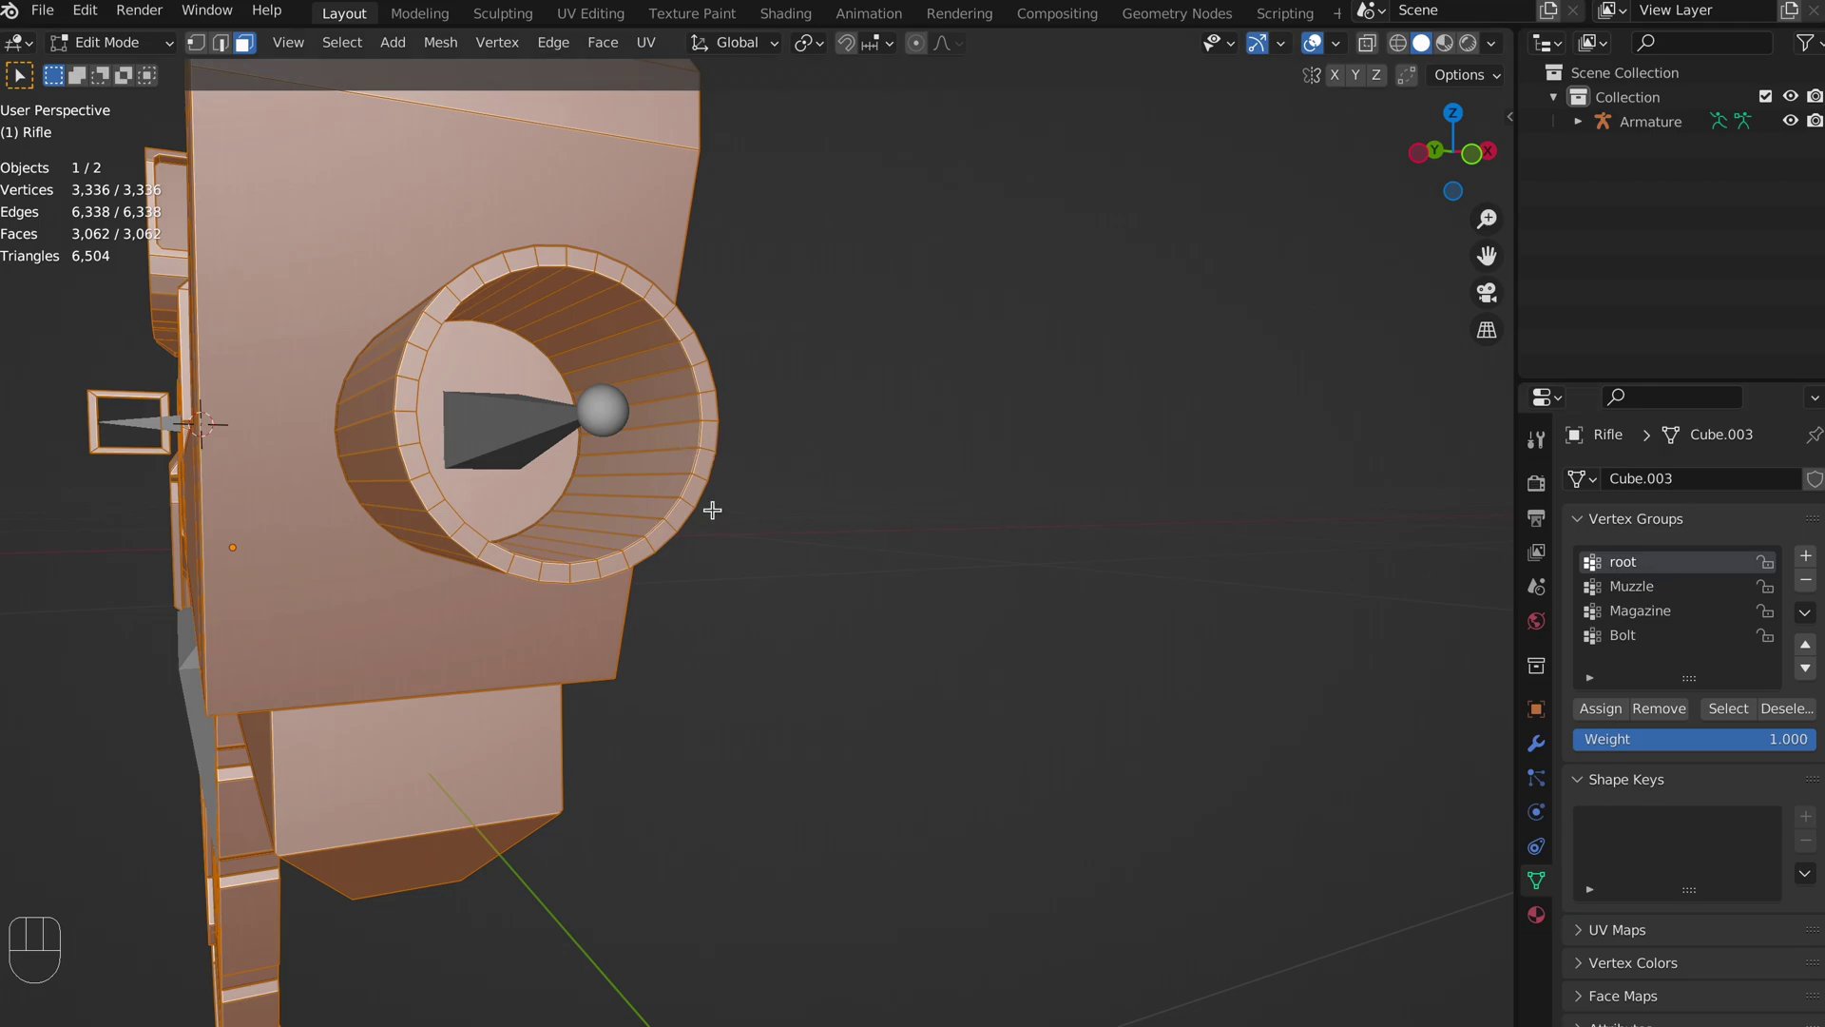
scroll(359, 492, "down", 6)
middle_click_drag(361, 494, 627, 526)
left_click_drag(627, 525, 635, 528, "alt")
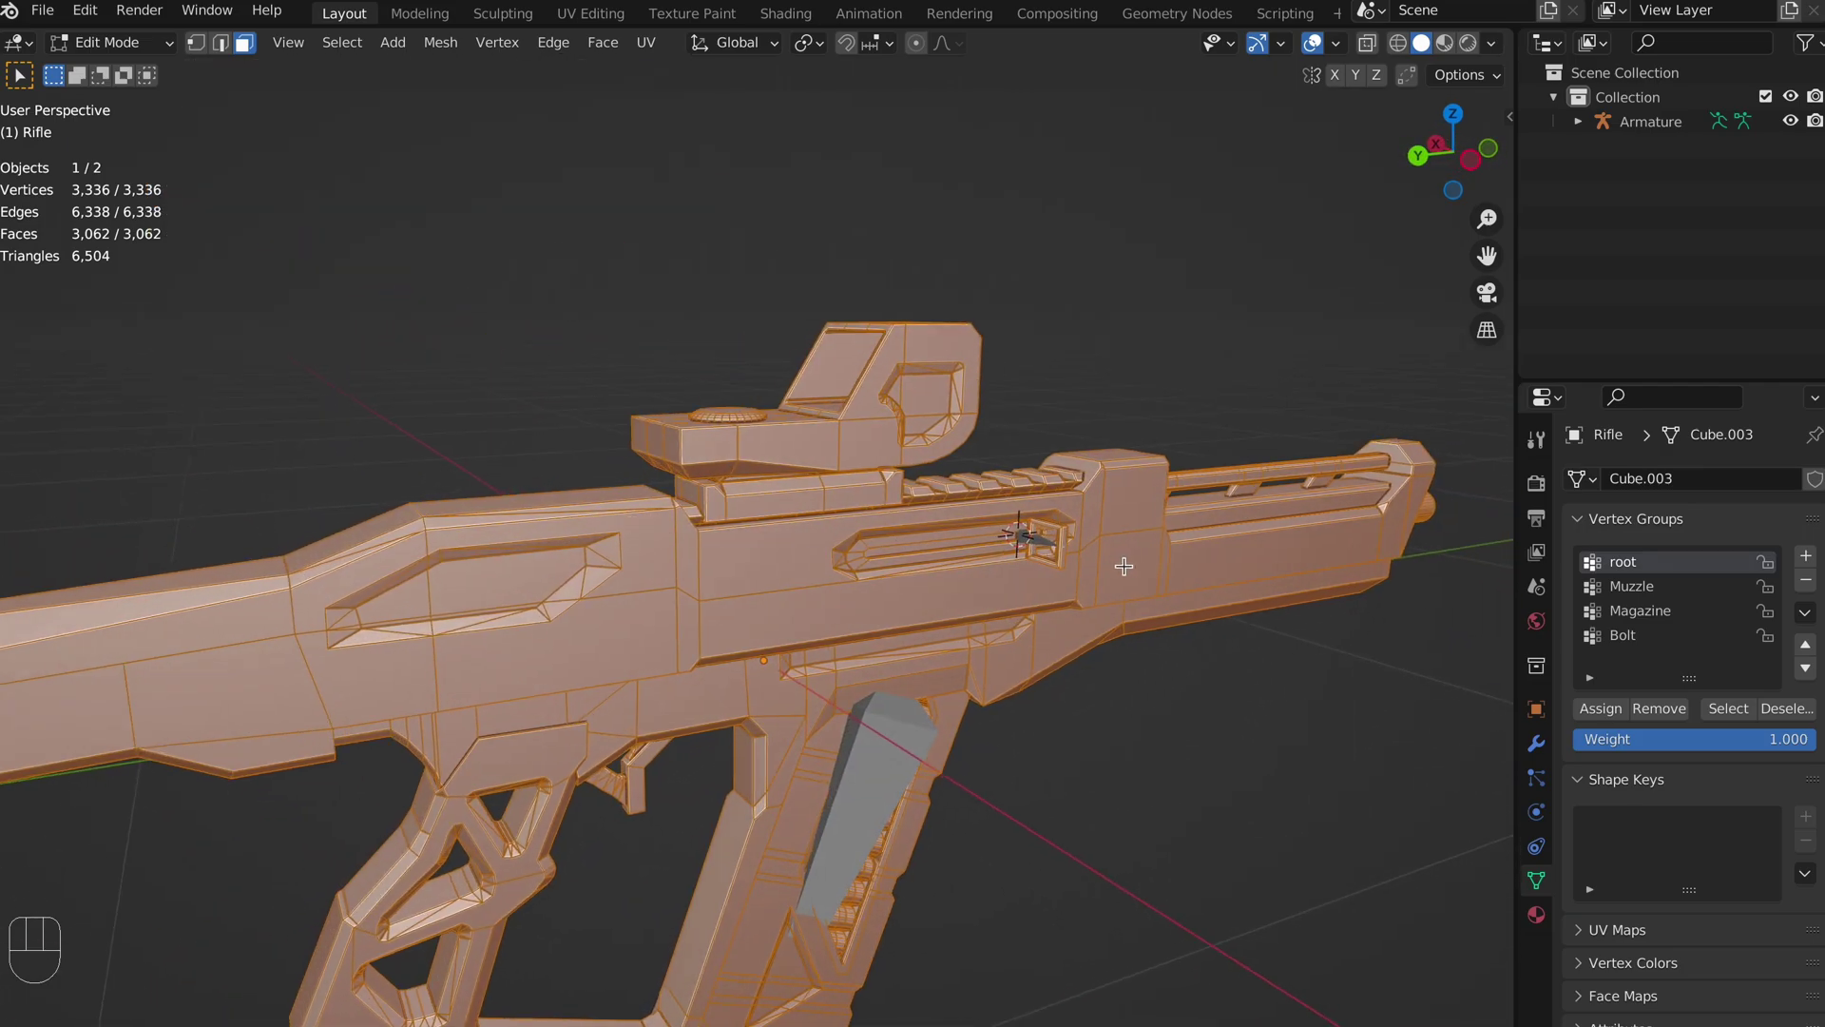
middle_click_drag(1127, 566, 950, 568, "shift")
scroll(950, 568, "up", 8)
middle_click_drag(1077, 590, 1006, 578, "shift")
Select the bolt's whole connected frame, checking the selection in see-through view.
left_click(1080, 501)
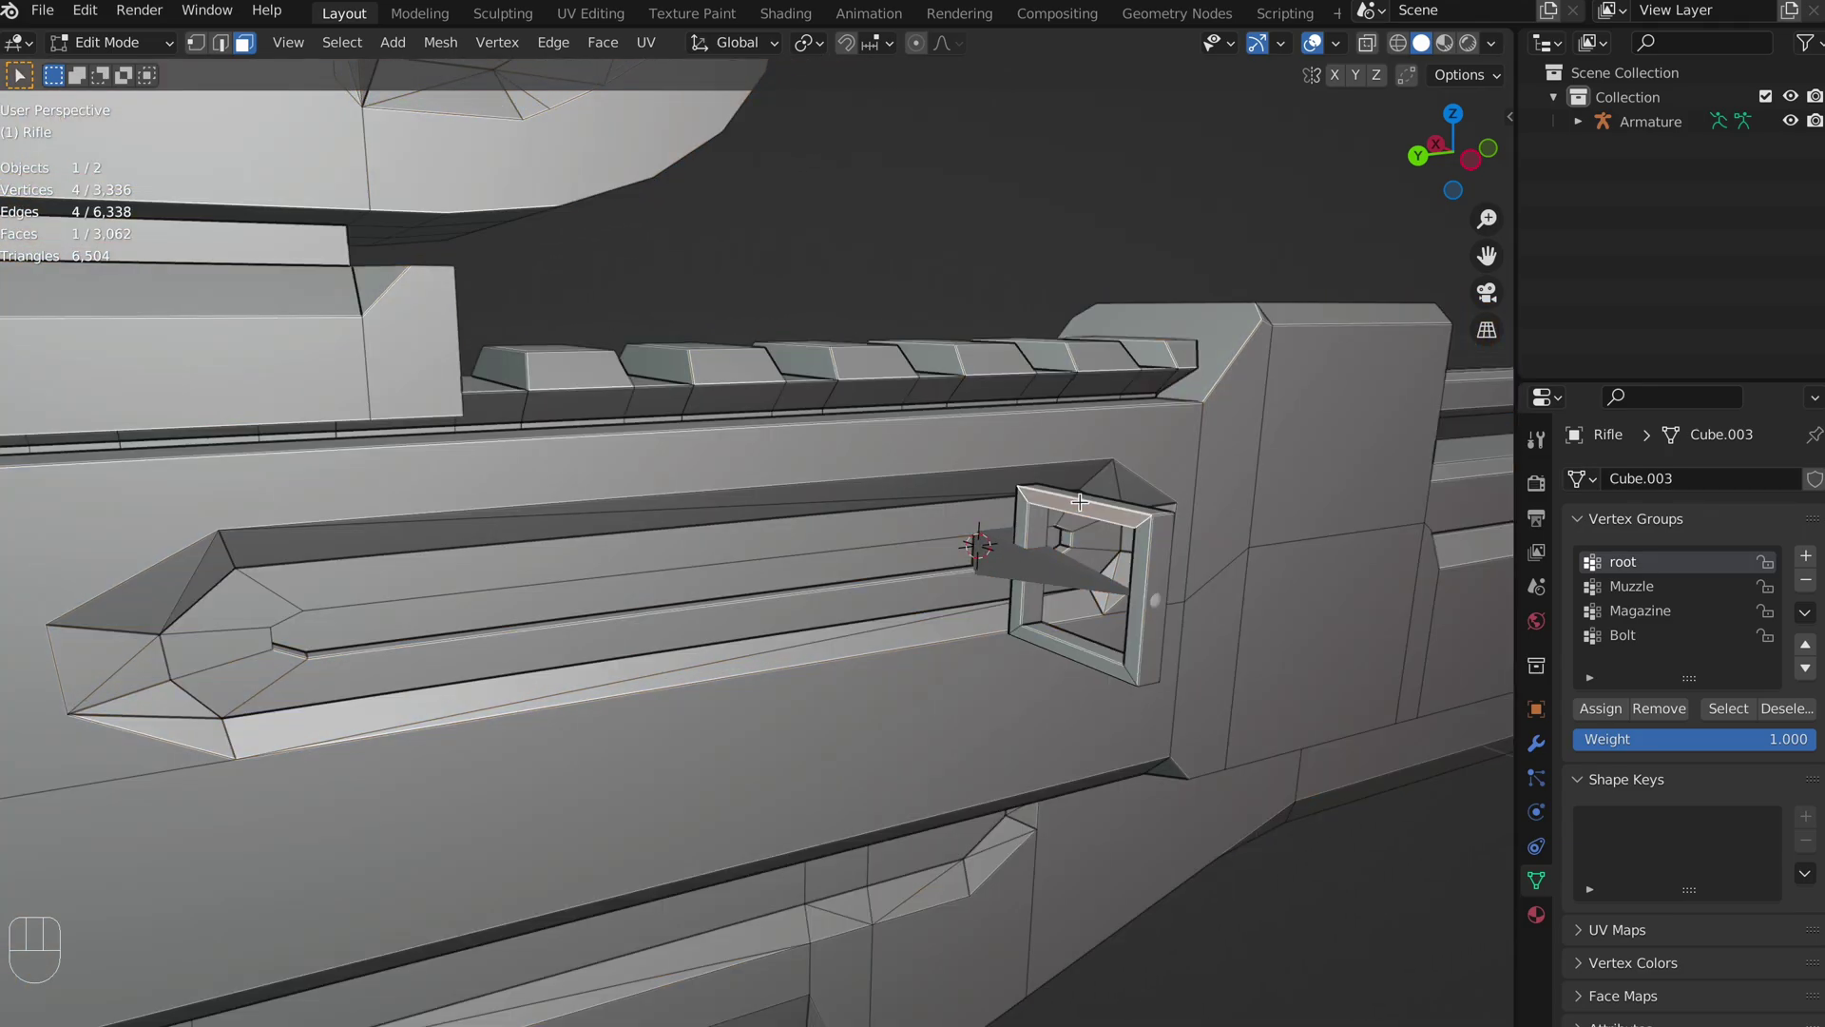
right_click(1146, 536)
right_click(1110, 512)
key("l")
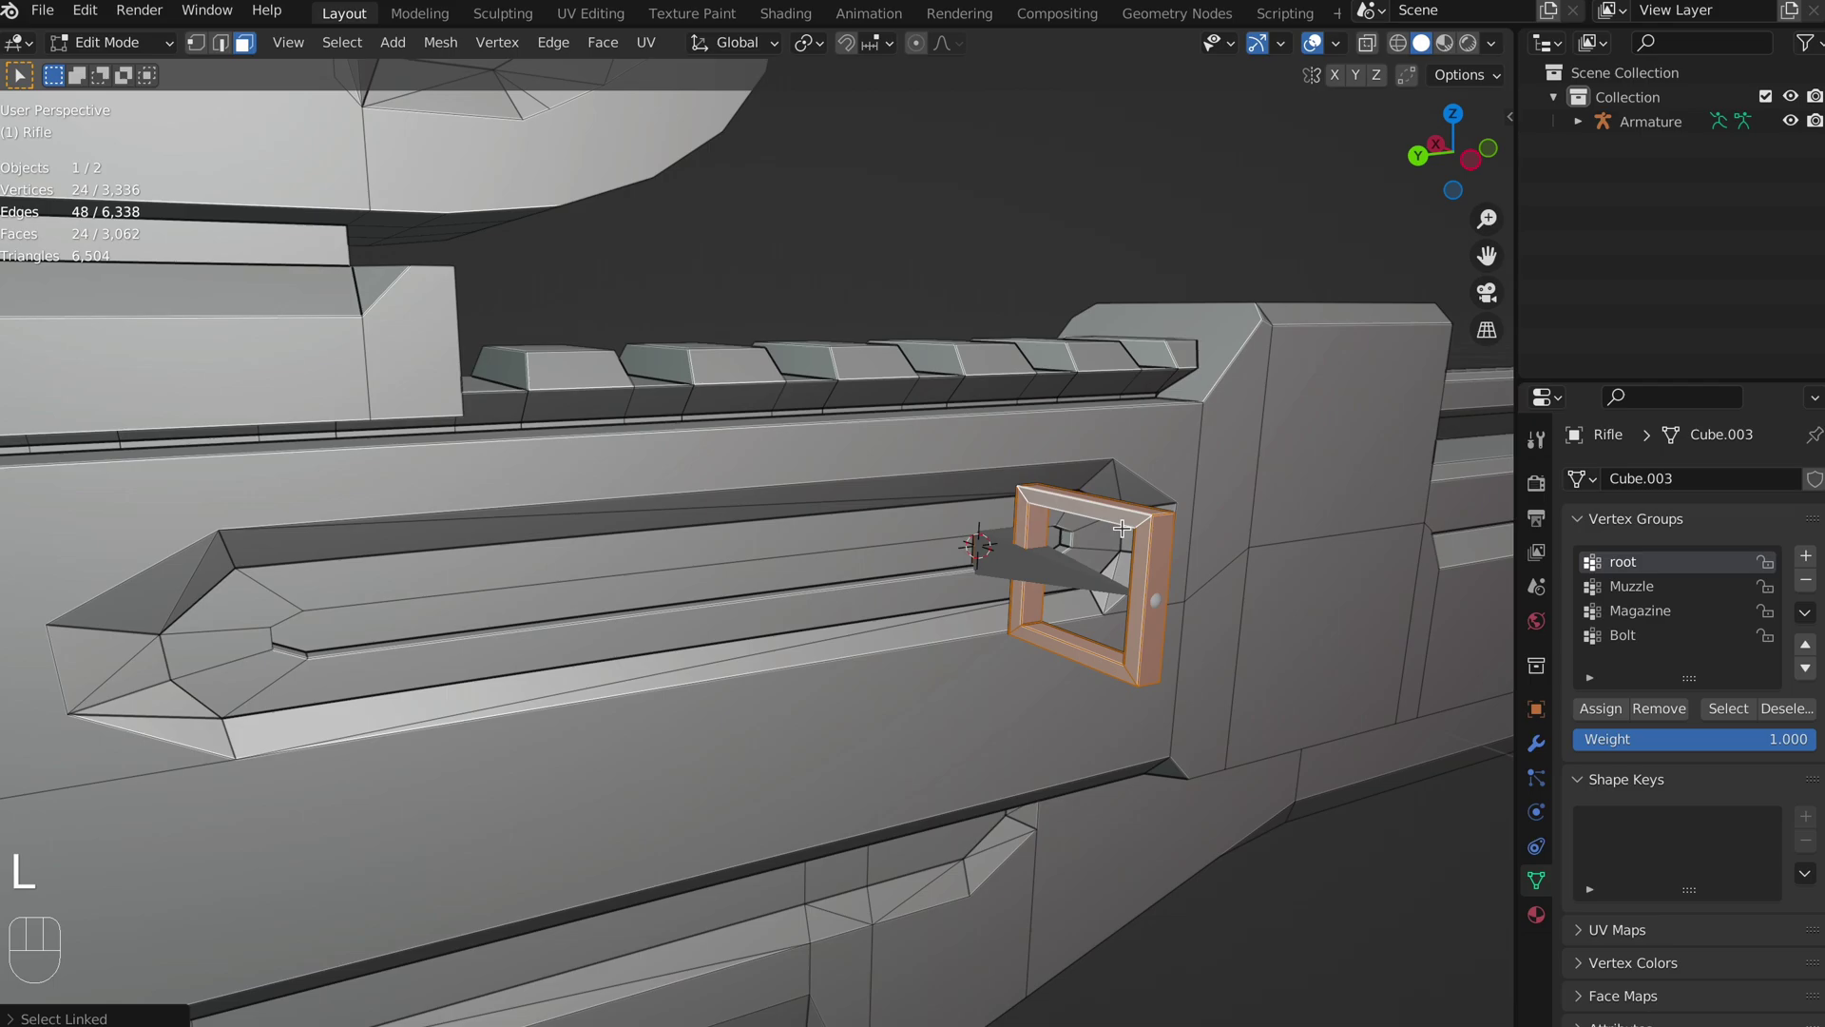
key("z")
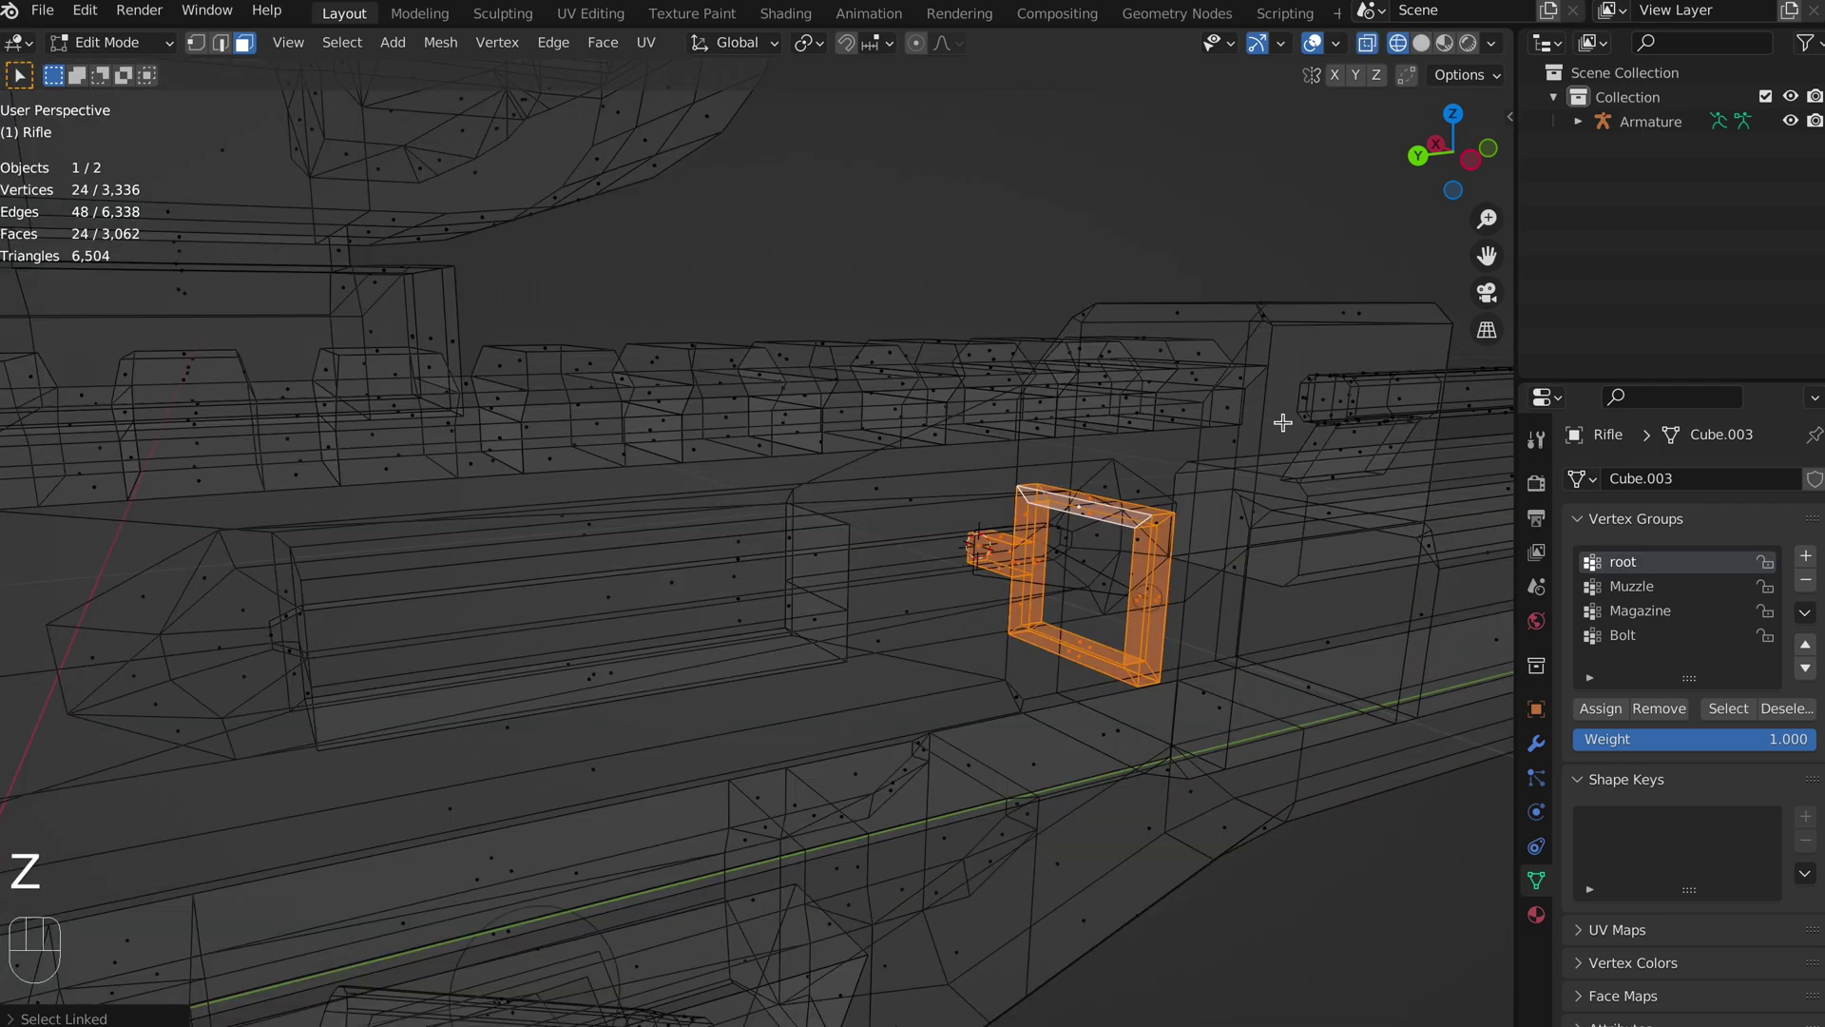
key("z")
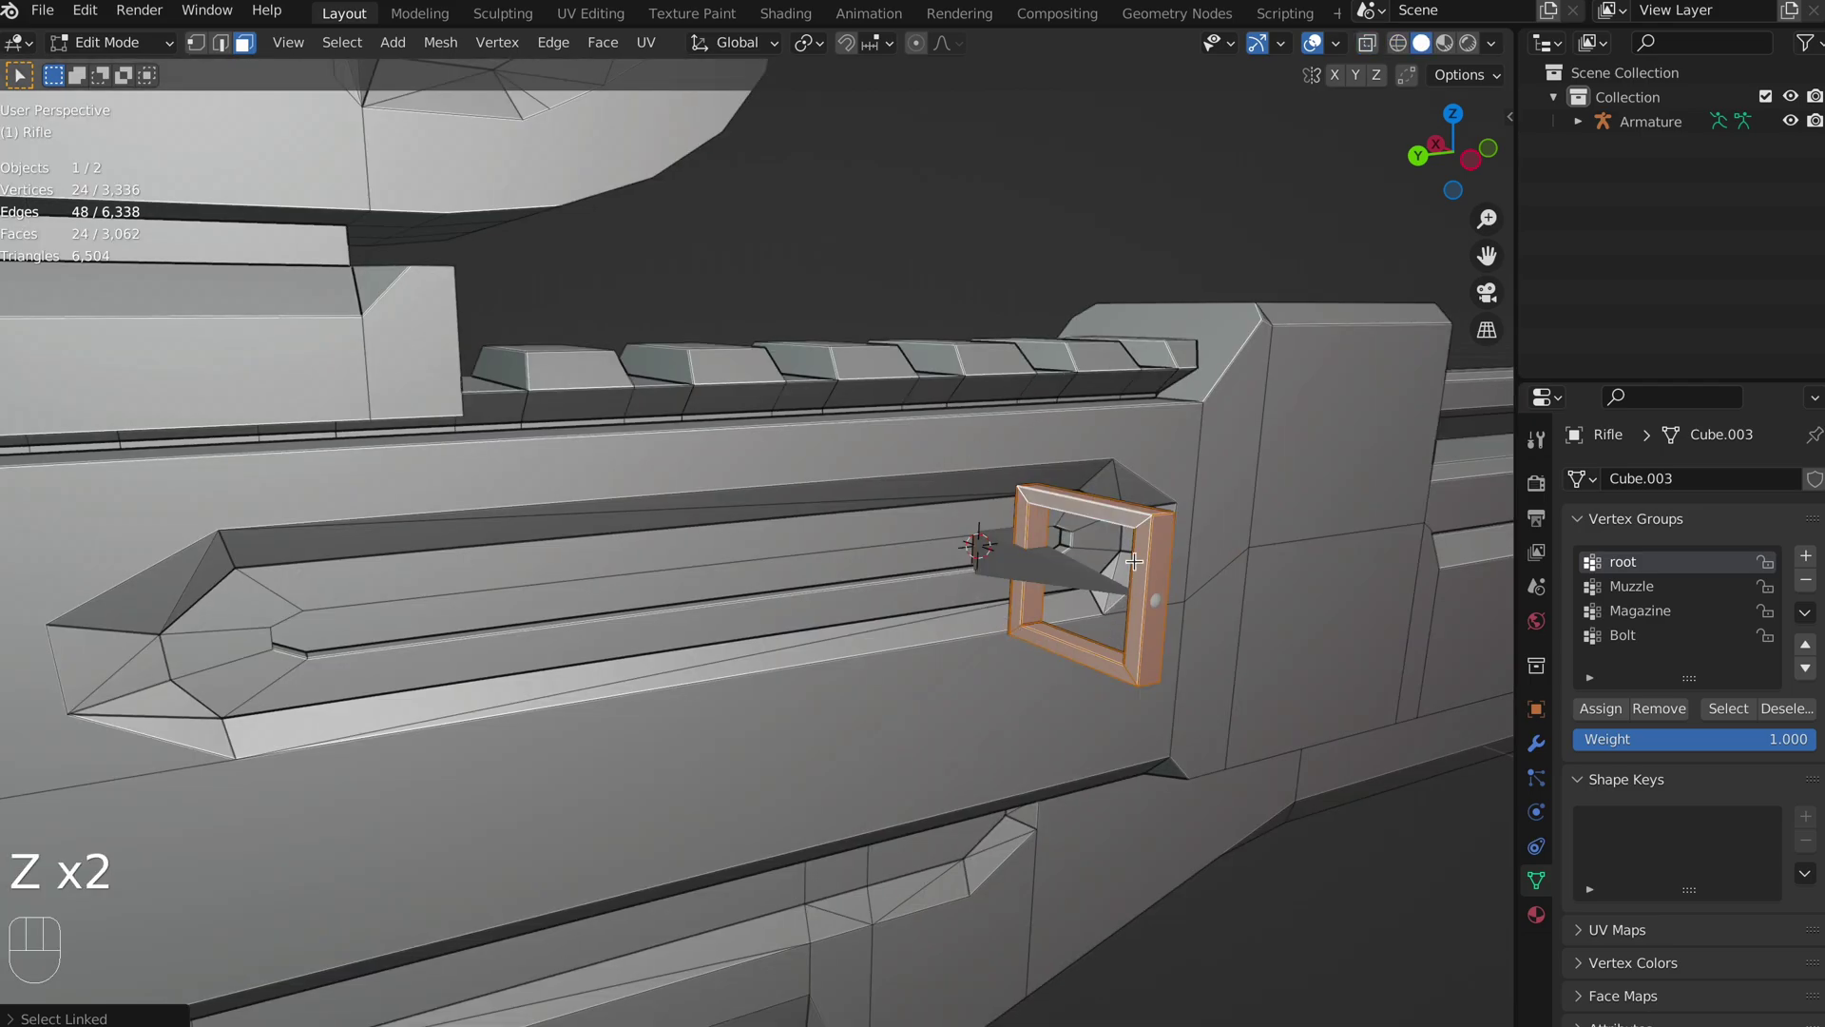
Remove the bolt frame from the root group, make Bolt the active group, and exit Edit Mode.
left_click(1680, 718)
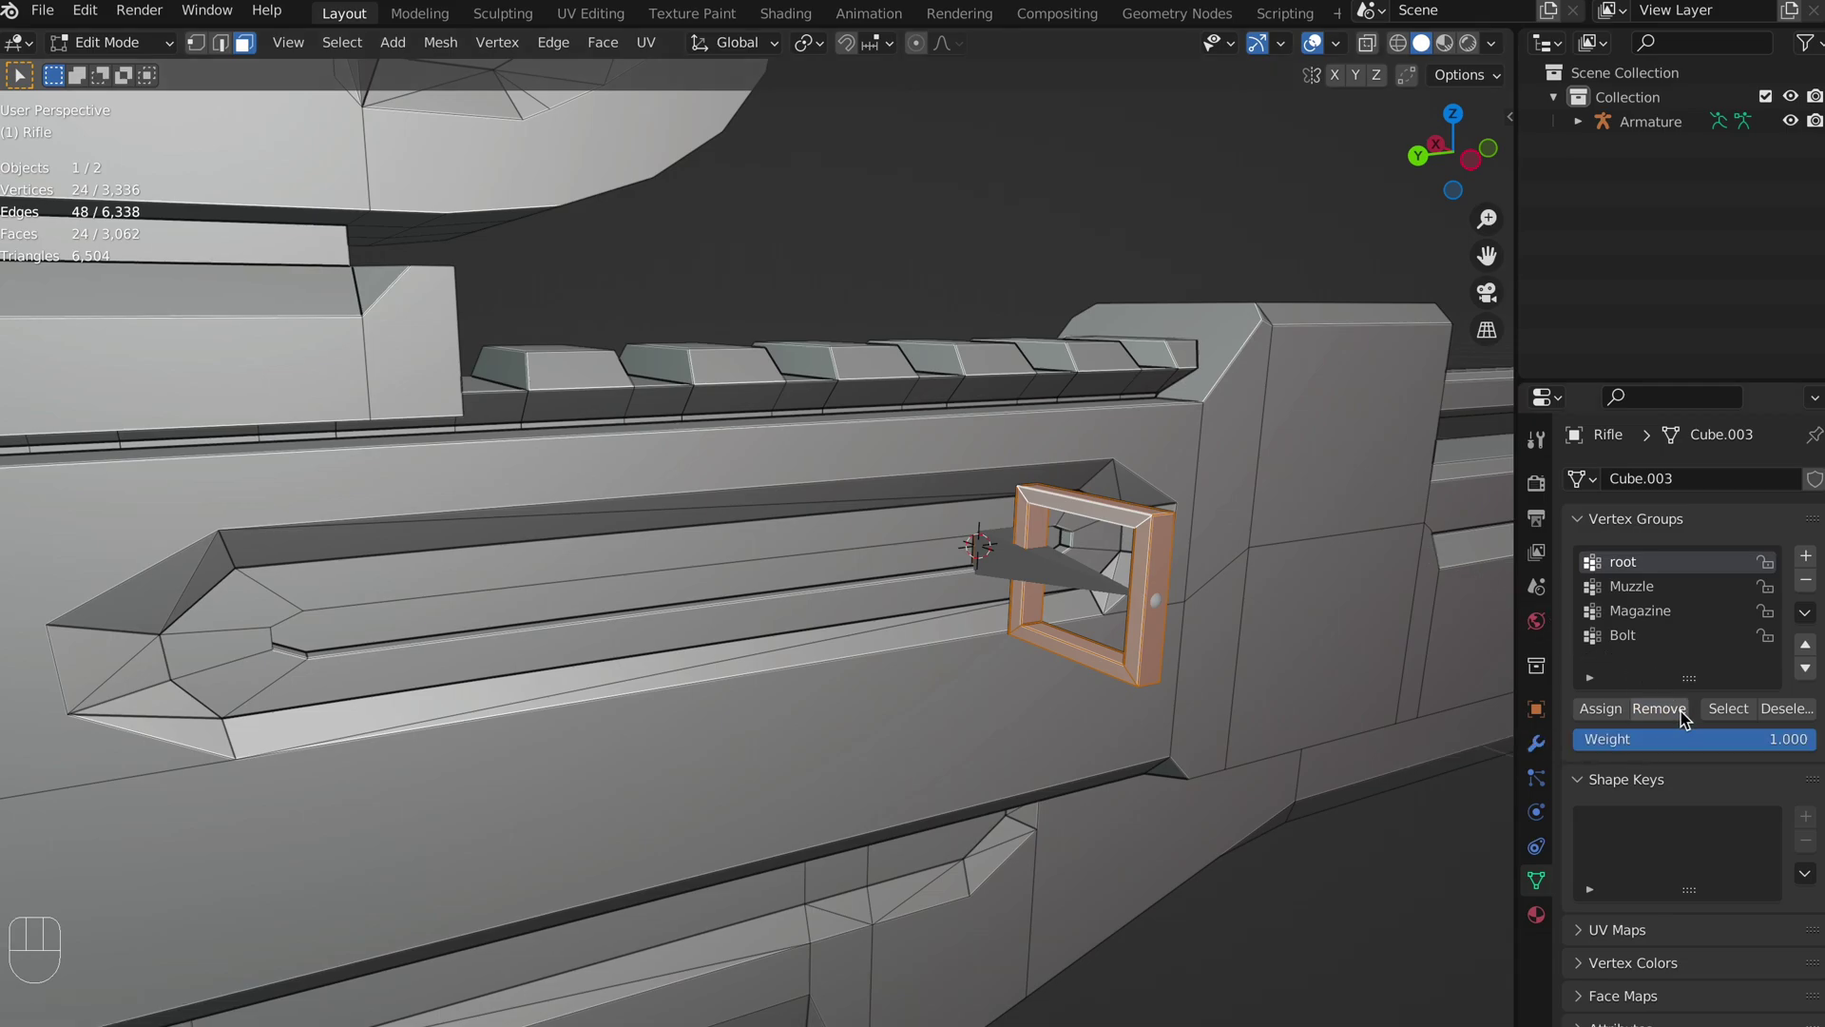
left_click(1692, 636)
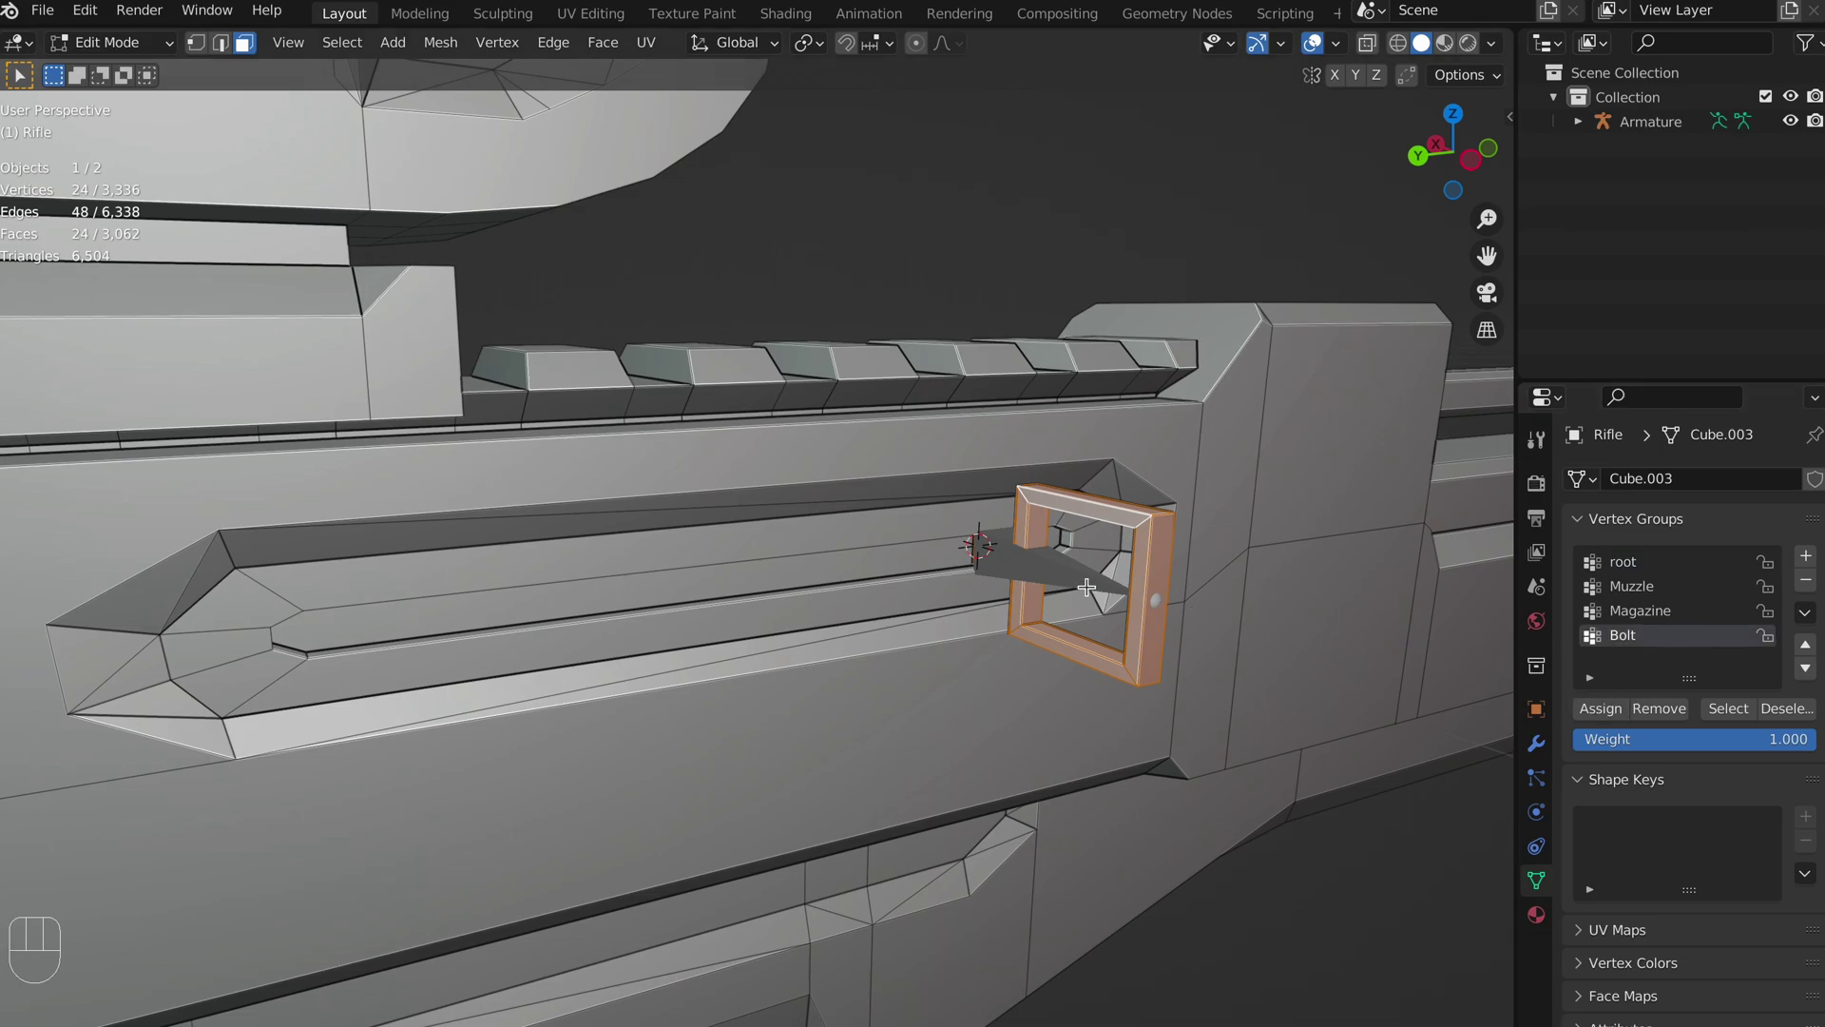
key("Tab")
Select the Bolt bone in Pose Mode, trial-move it and inspect the bolt frame.
left_click(1022, 571)
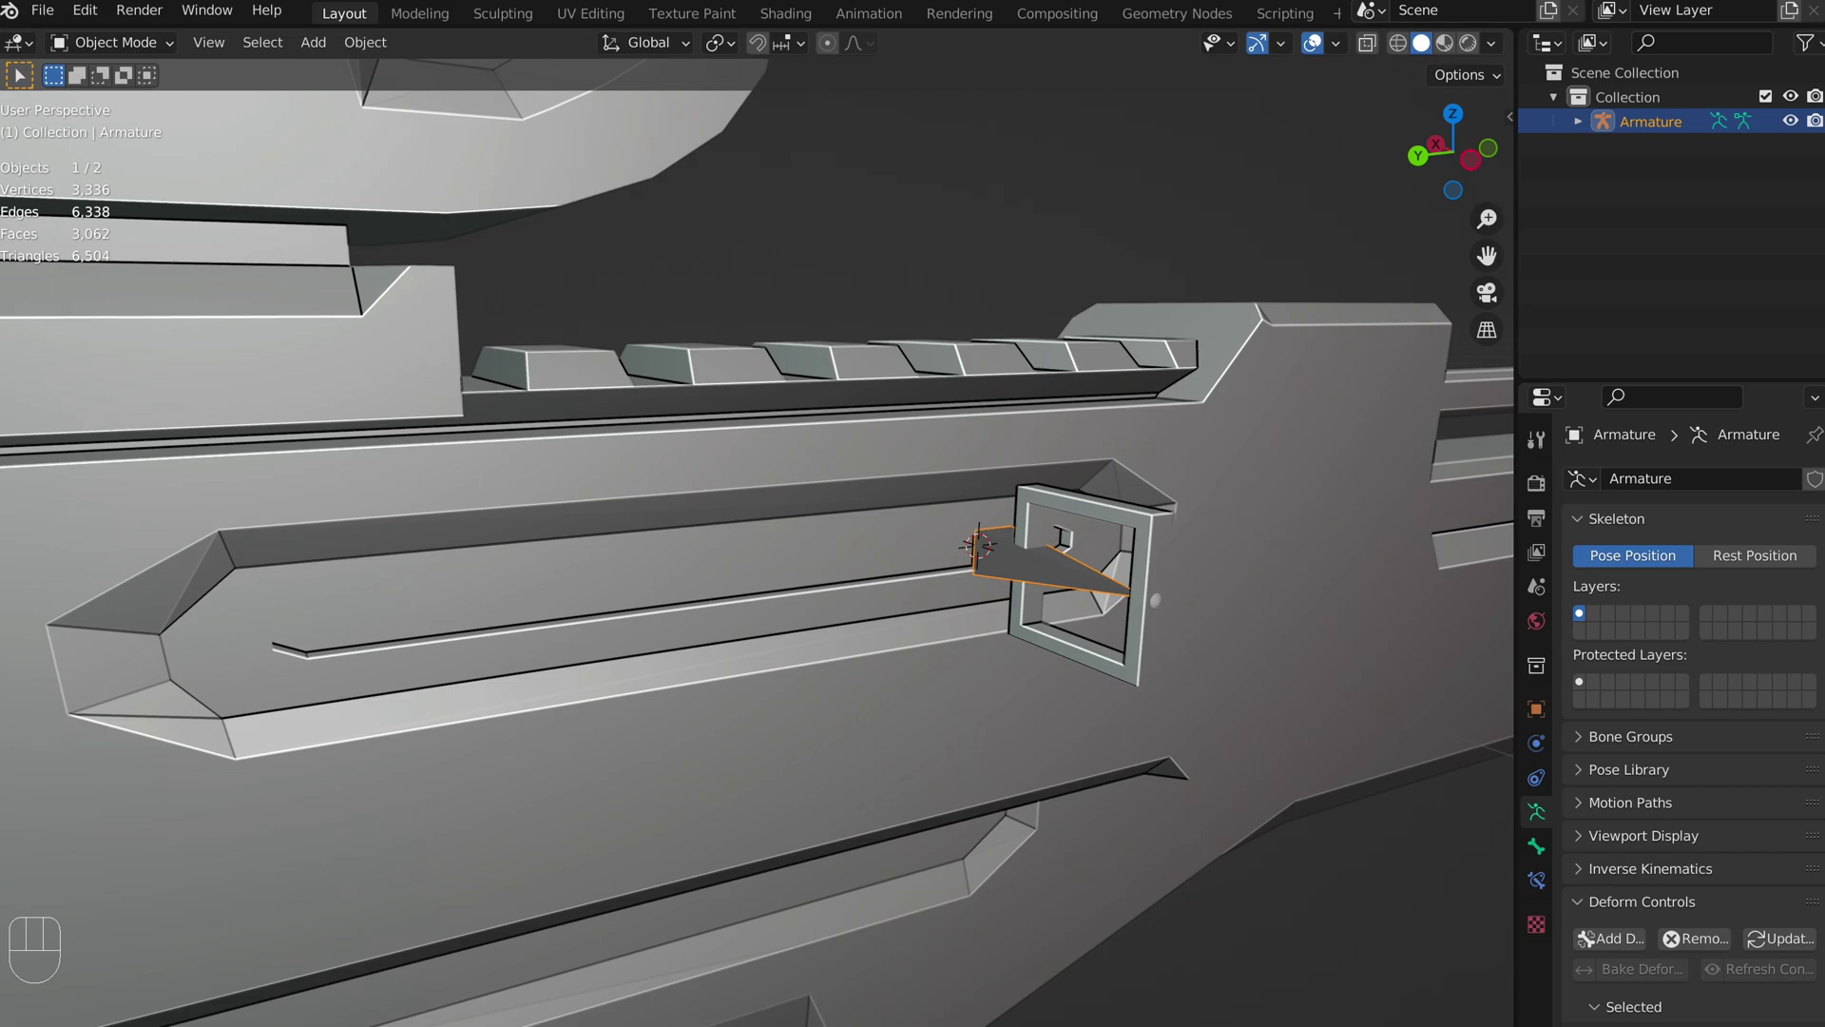
key("ctrl+Tab")
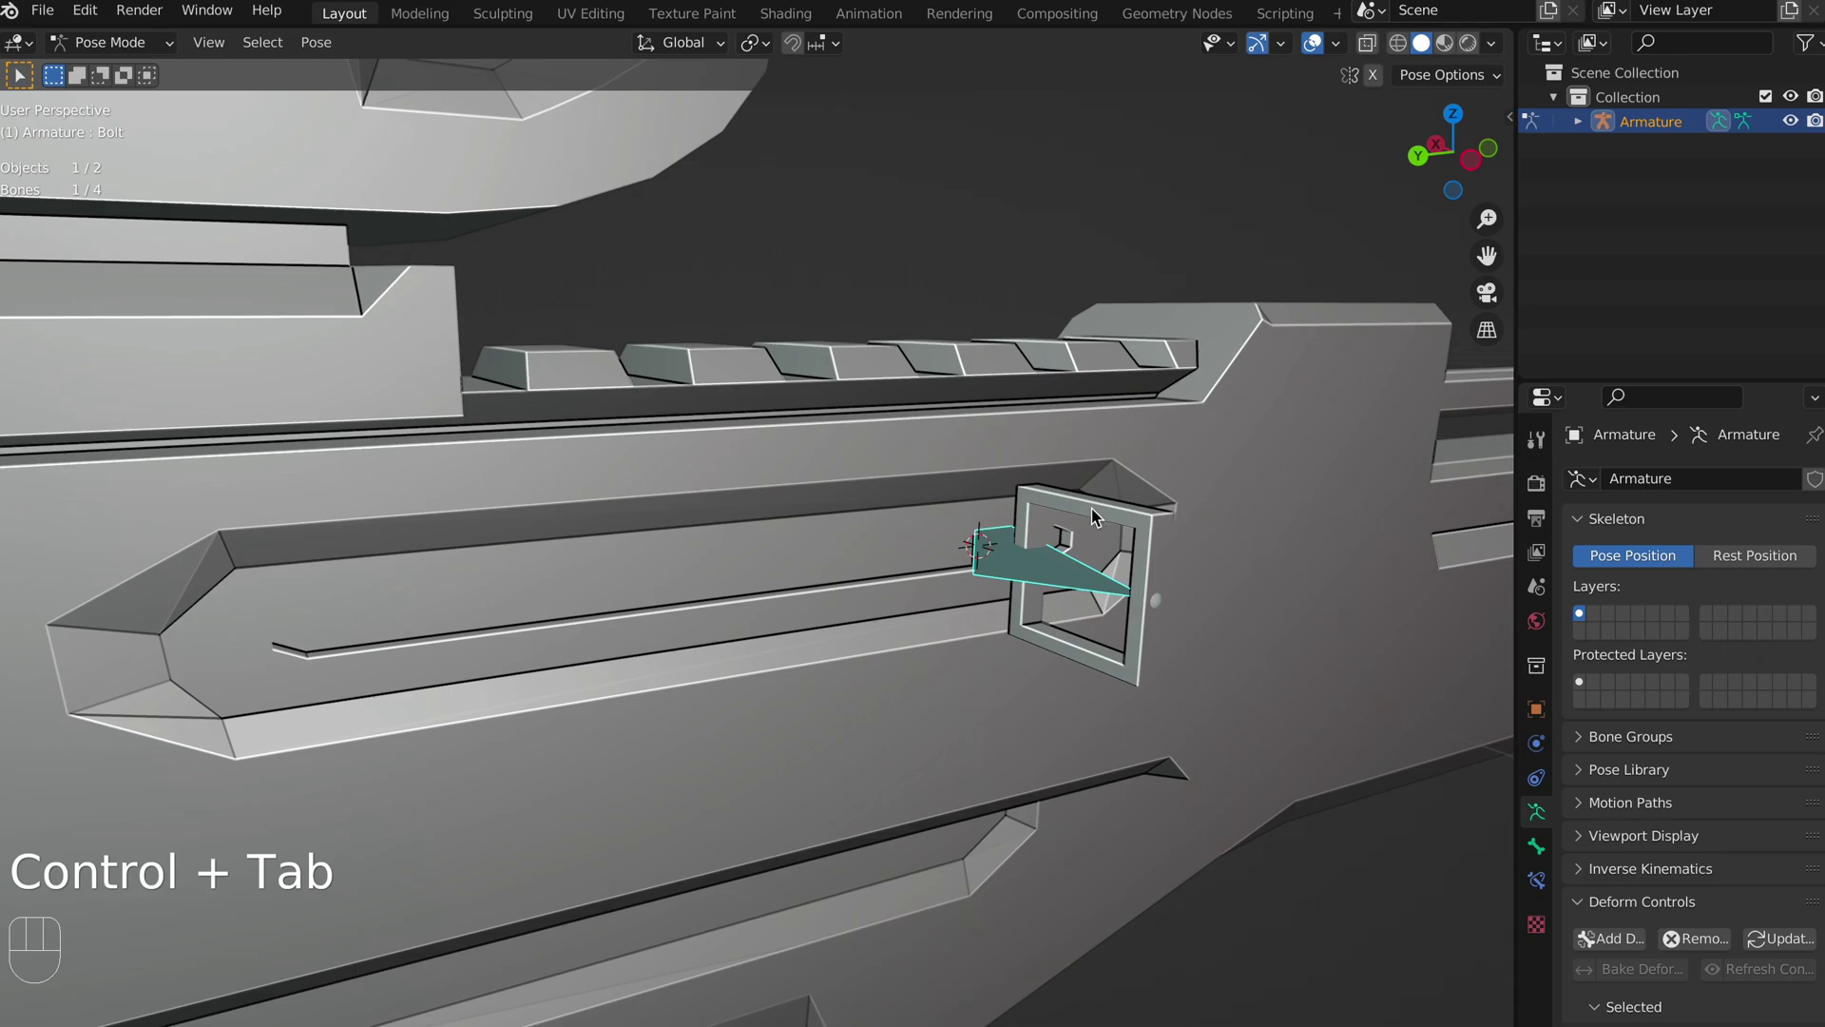
key("g")
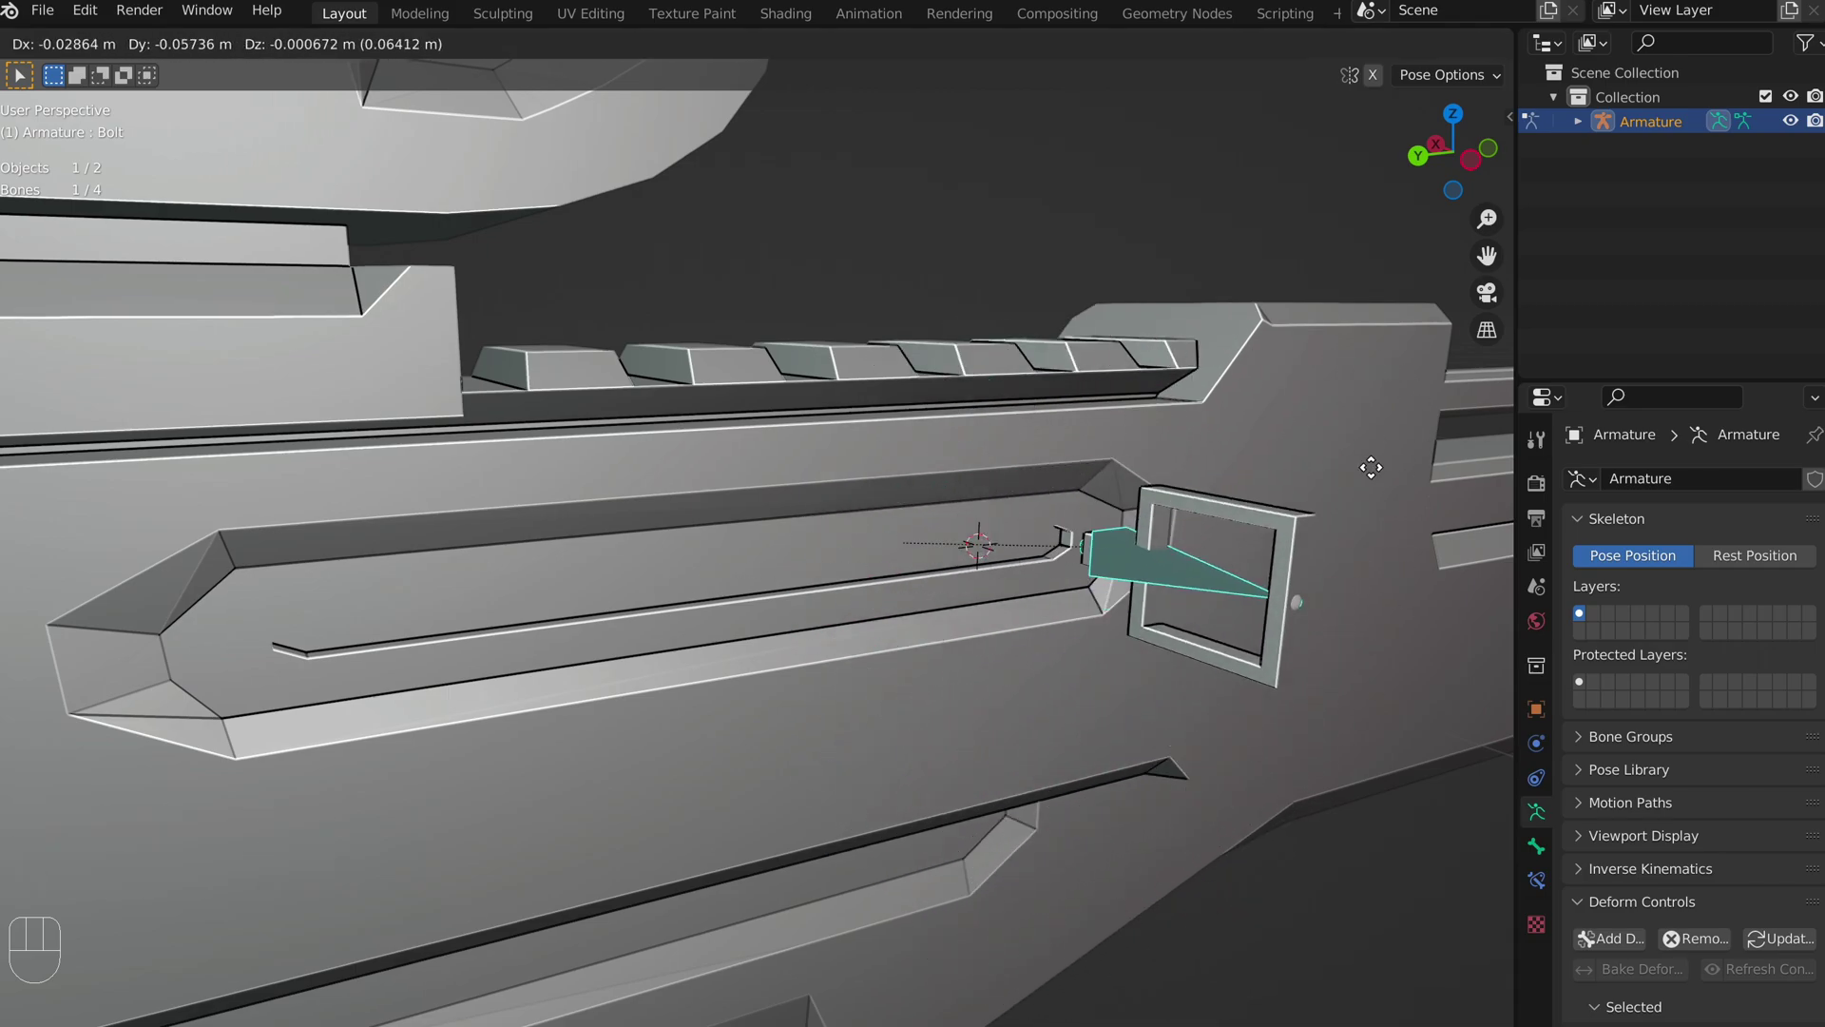
left_click(1261, 450)
middle_click_drag(1226, 468, 892, 449)
scroll(1098, 486, "down", 5)
middle_click_drag(1099, 487, 1093, 547, "shift")
Slide the Bolt bone along Y to the slot end and view it from the side.
key("g")
key("y")
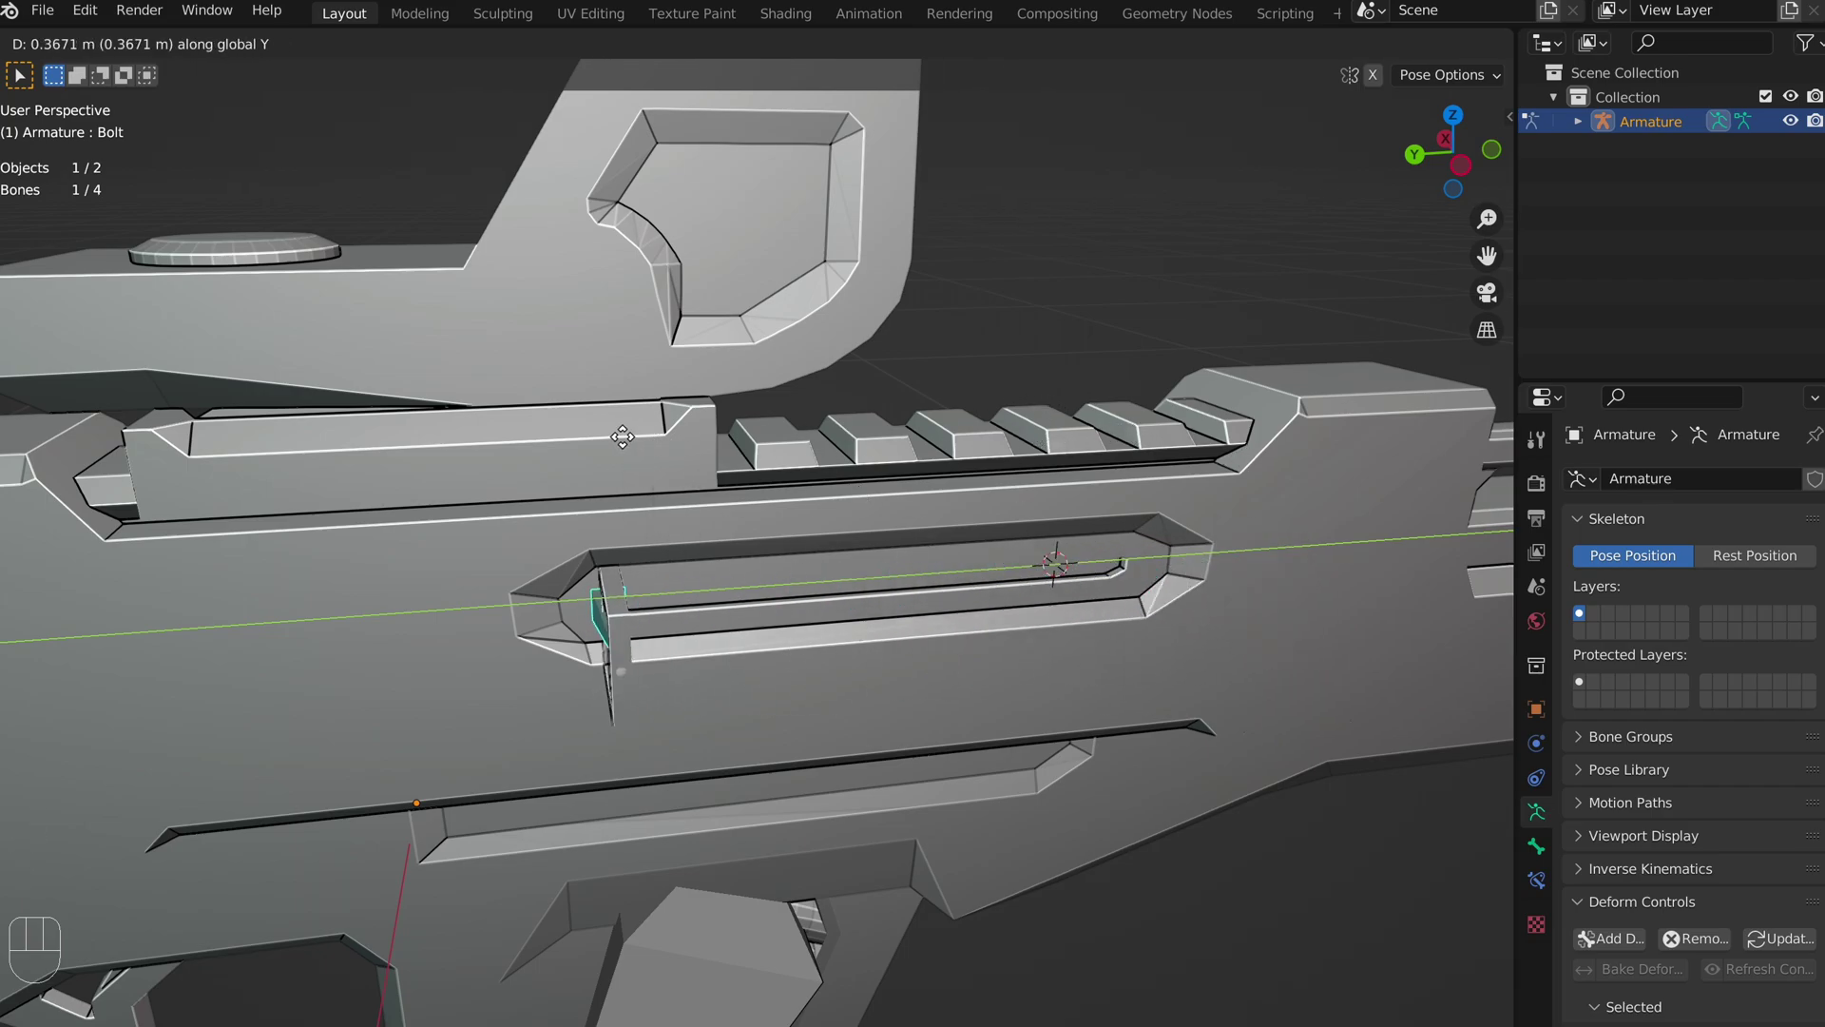
left_click(1090, 406)
middle_click_drag(1175, 504, 1056, 457)
scroll(532, 502, "down", 4)
middle_click_drag(527, 504, 782, 419, "shift")
Leave Pose Mode and hide the armature so the rifle mesh is clear.
key("ctrl+Tab")
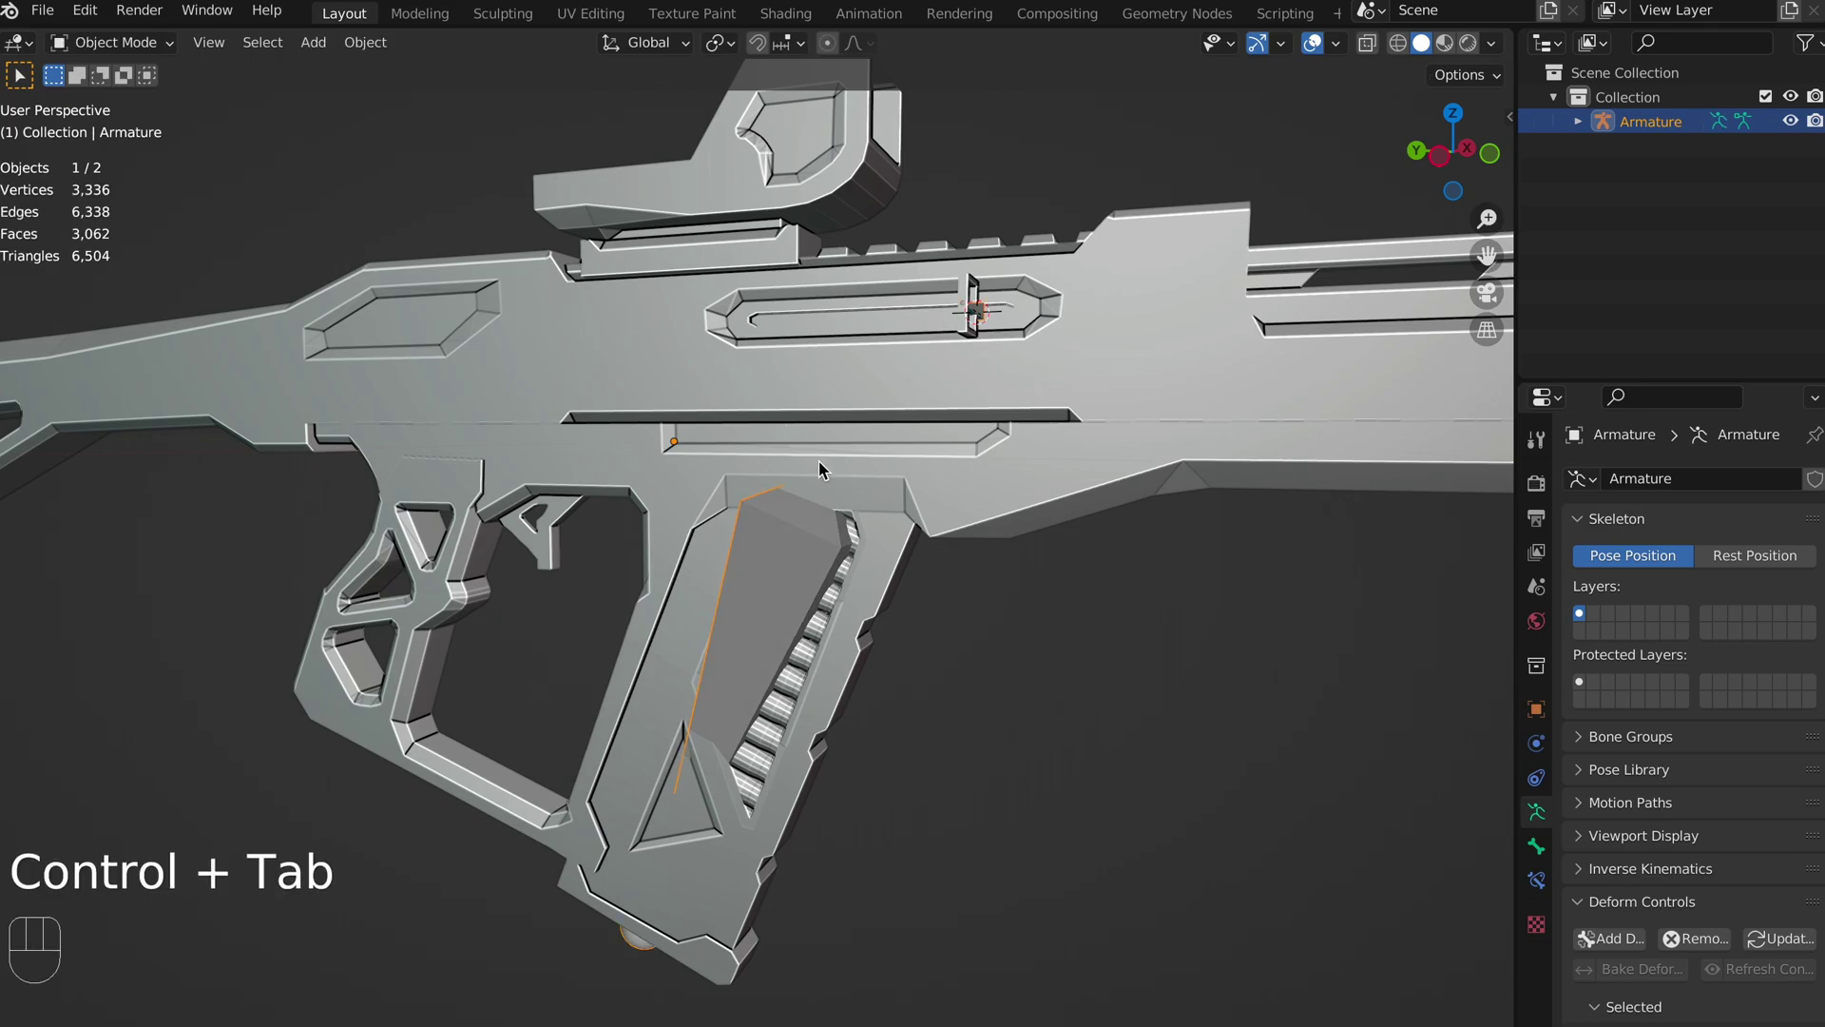
left_click(860, 569)
key("Tab")
key("Tab")
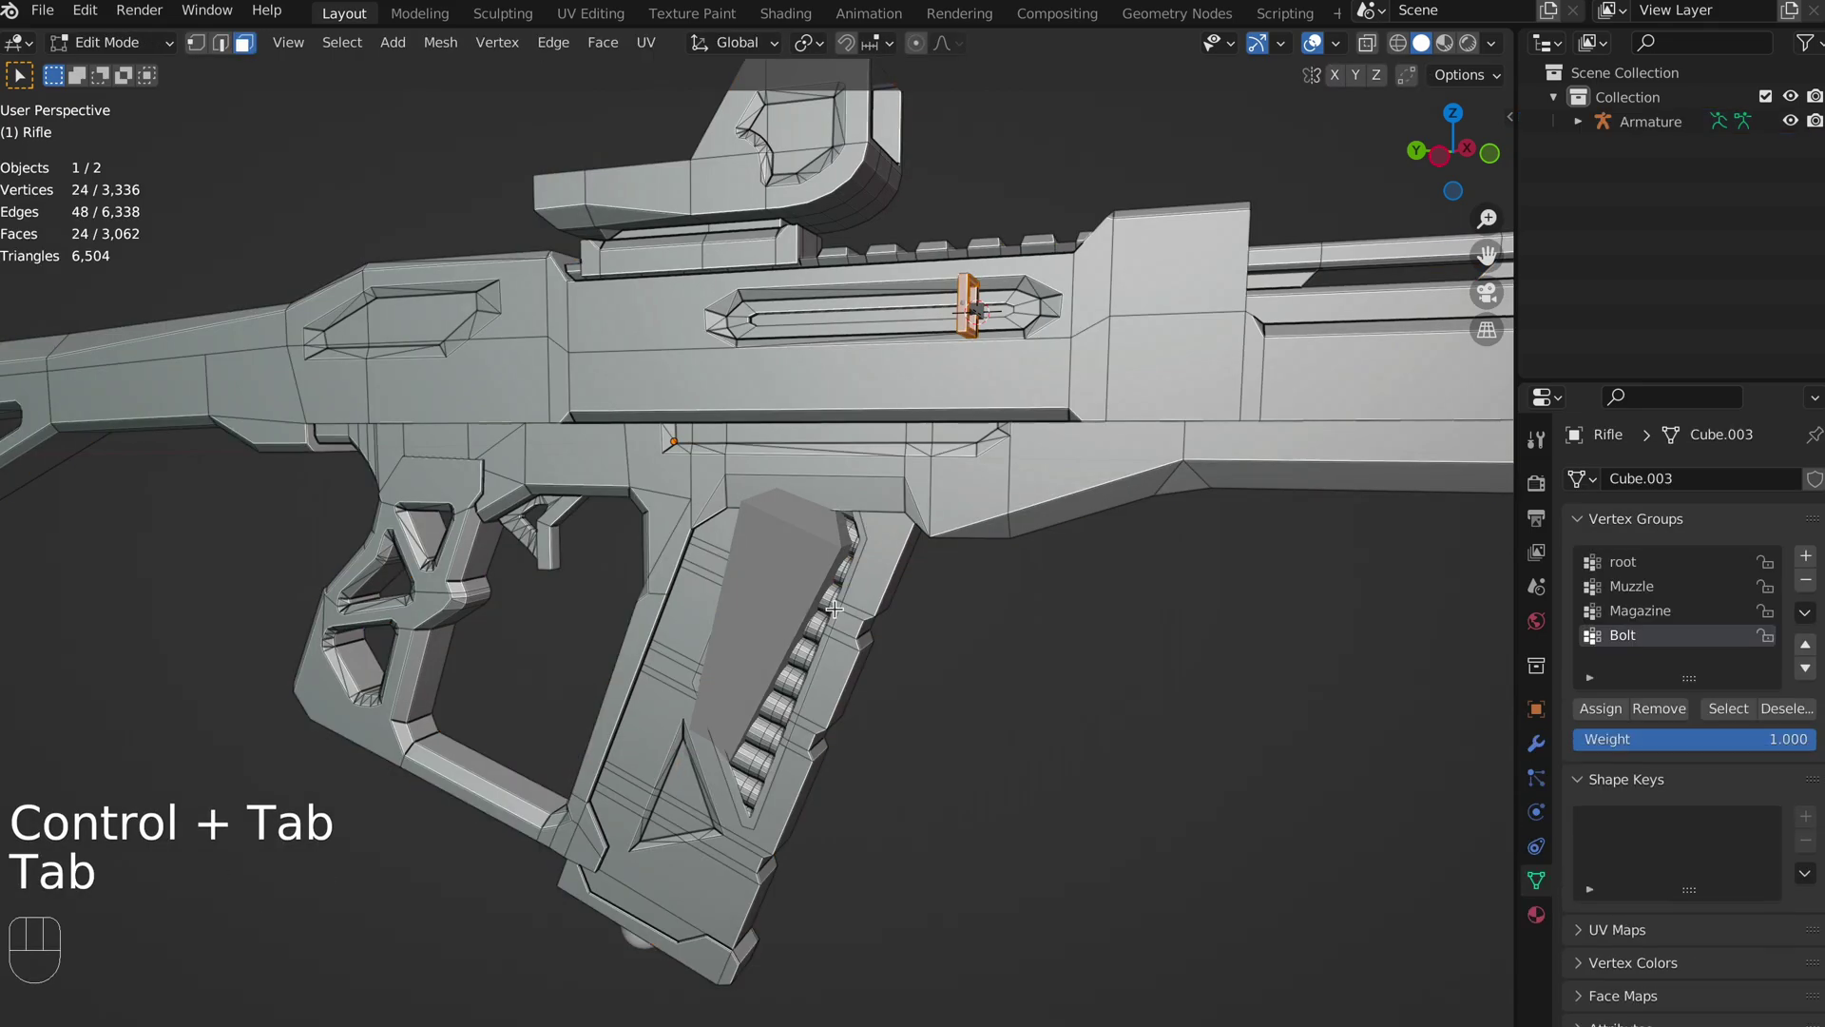
left_click(796, 555)
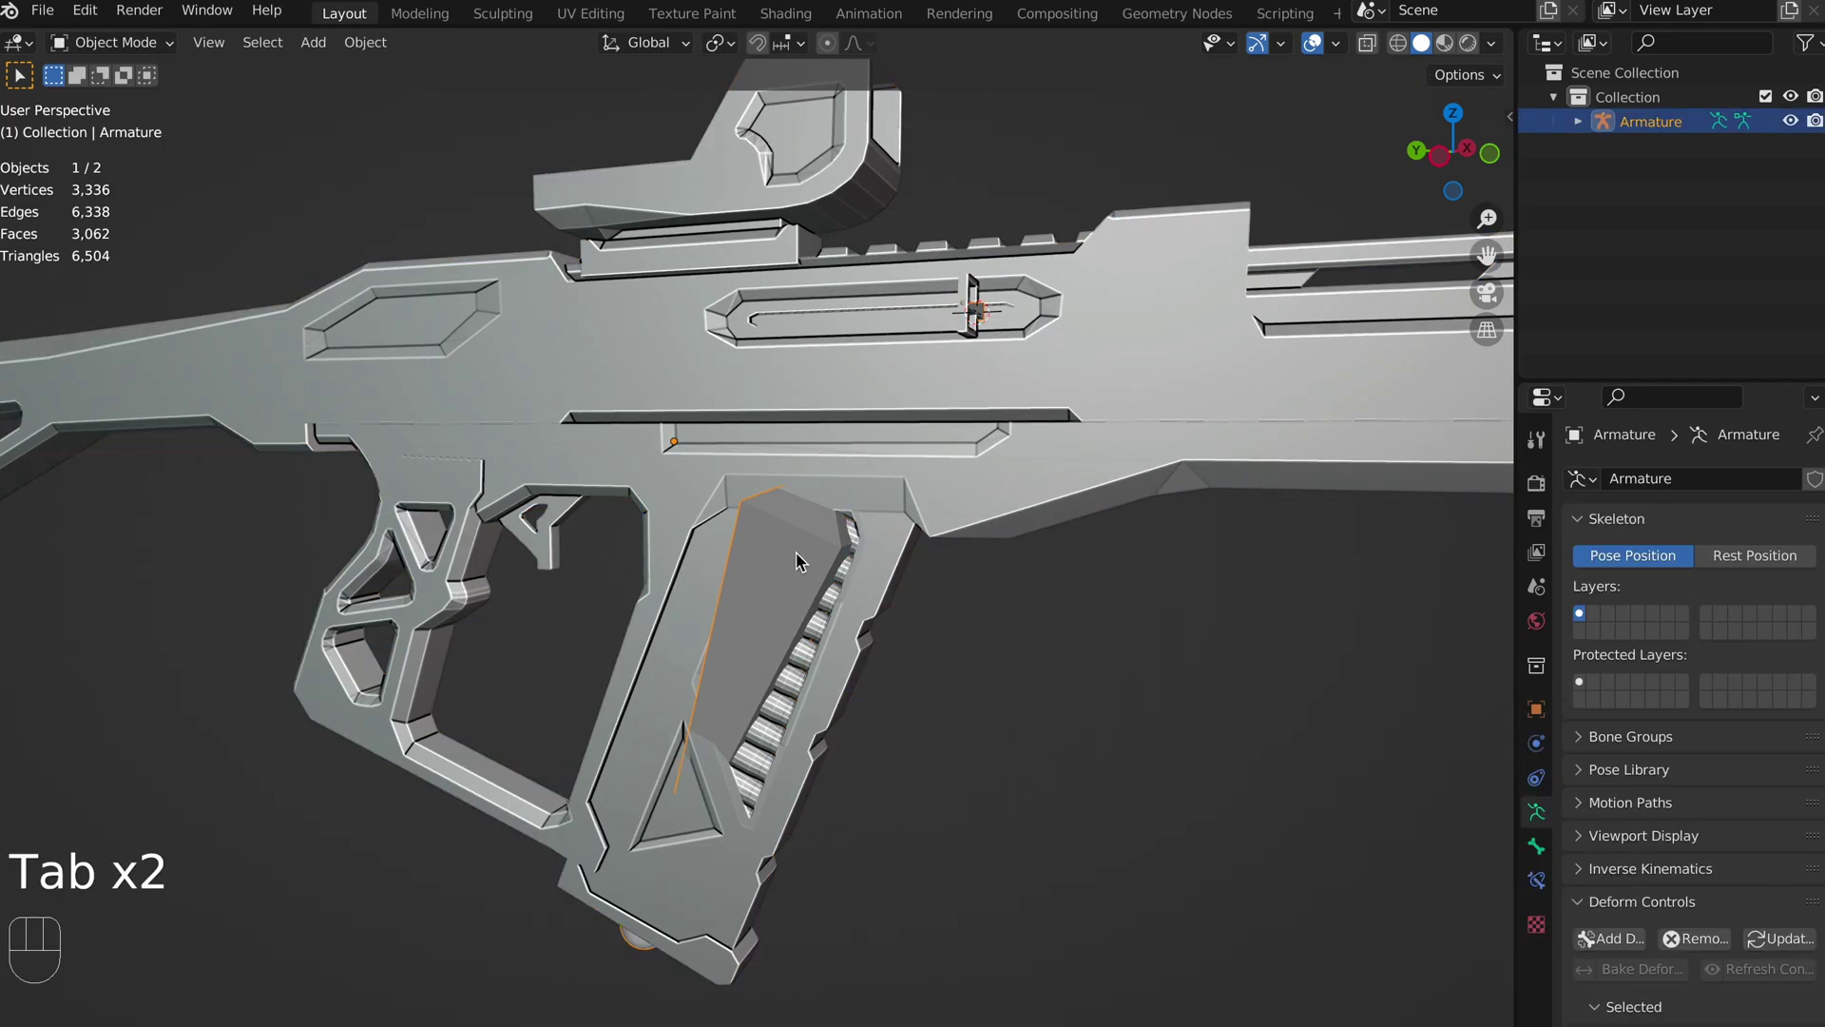
key("h")
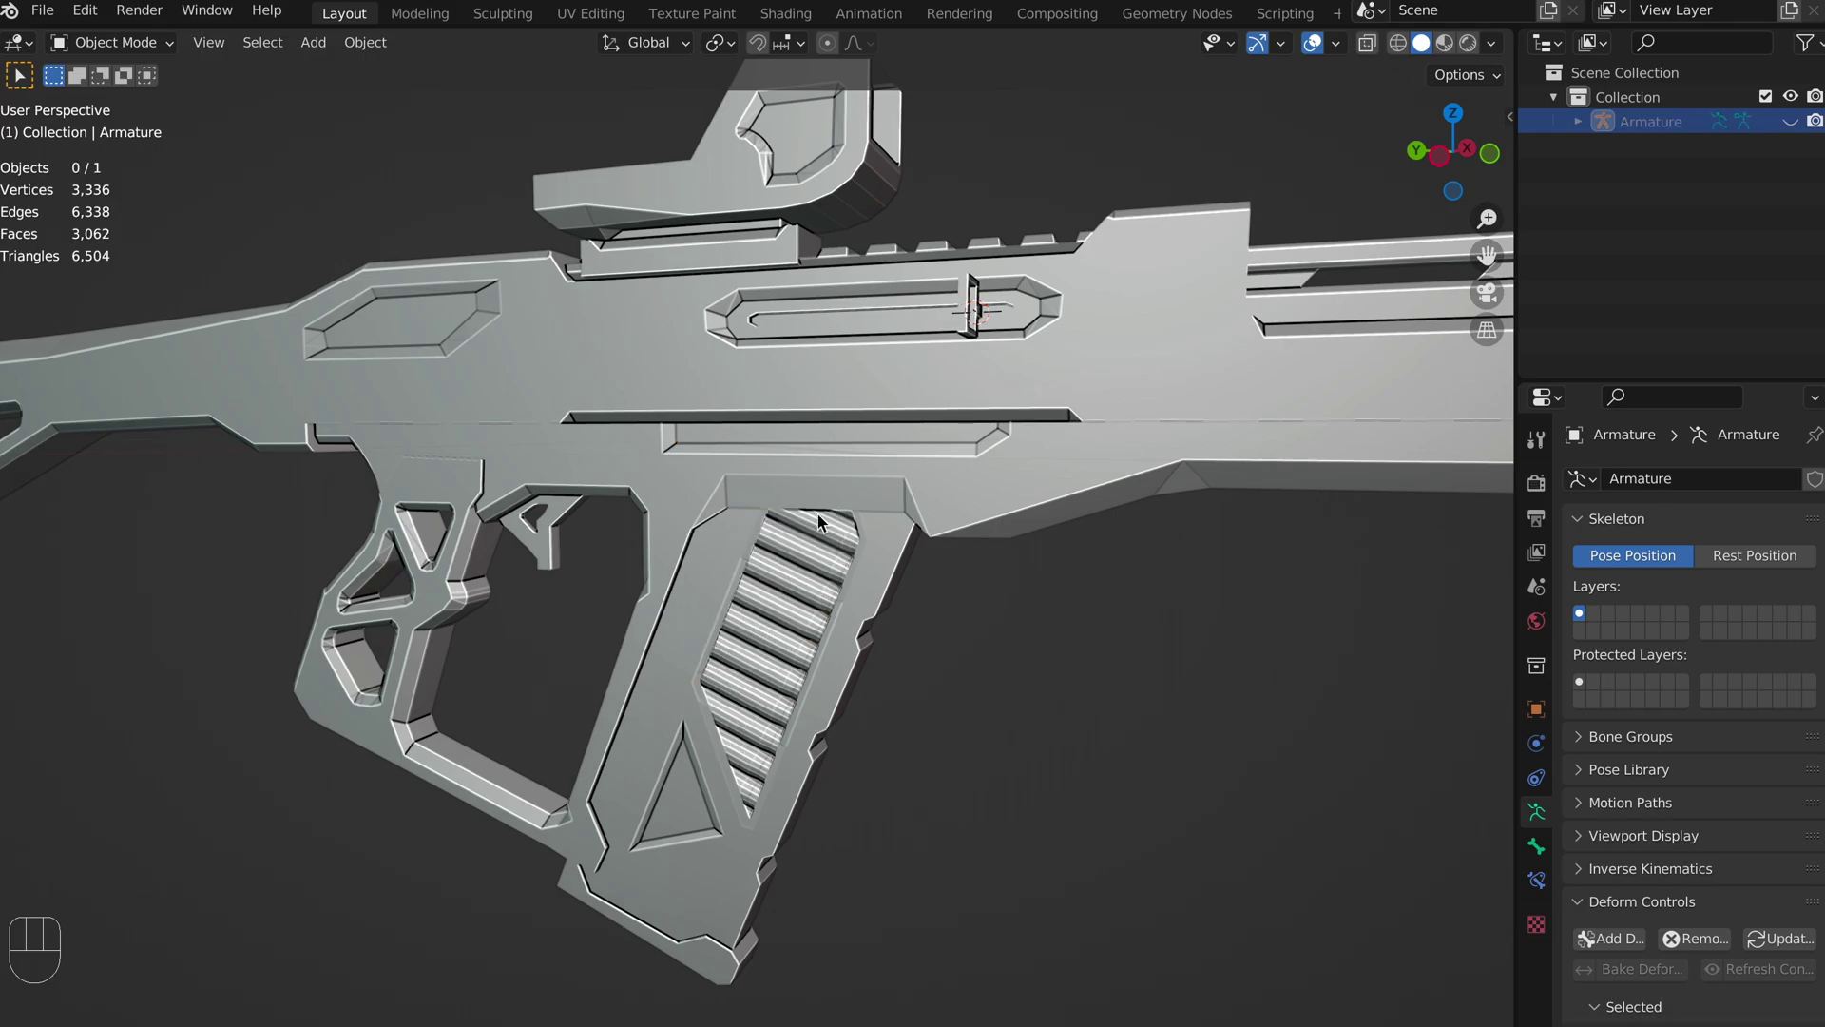
middle_click_drag(880, 770, 768, 549)
In the rifle's Edit Mode, select the magazine body and all its rounds using see-through view.
left_click(937, 551)
key("Tab")
scroll(728, 523, "up", 2)
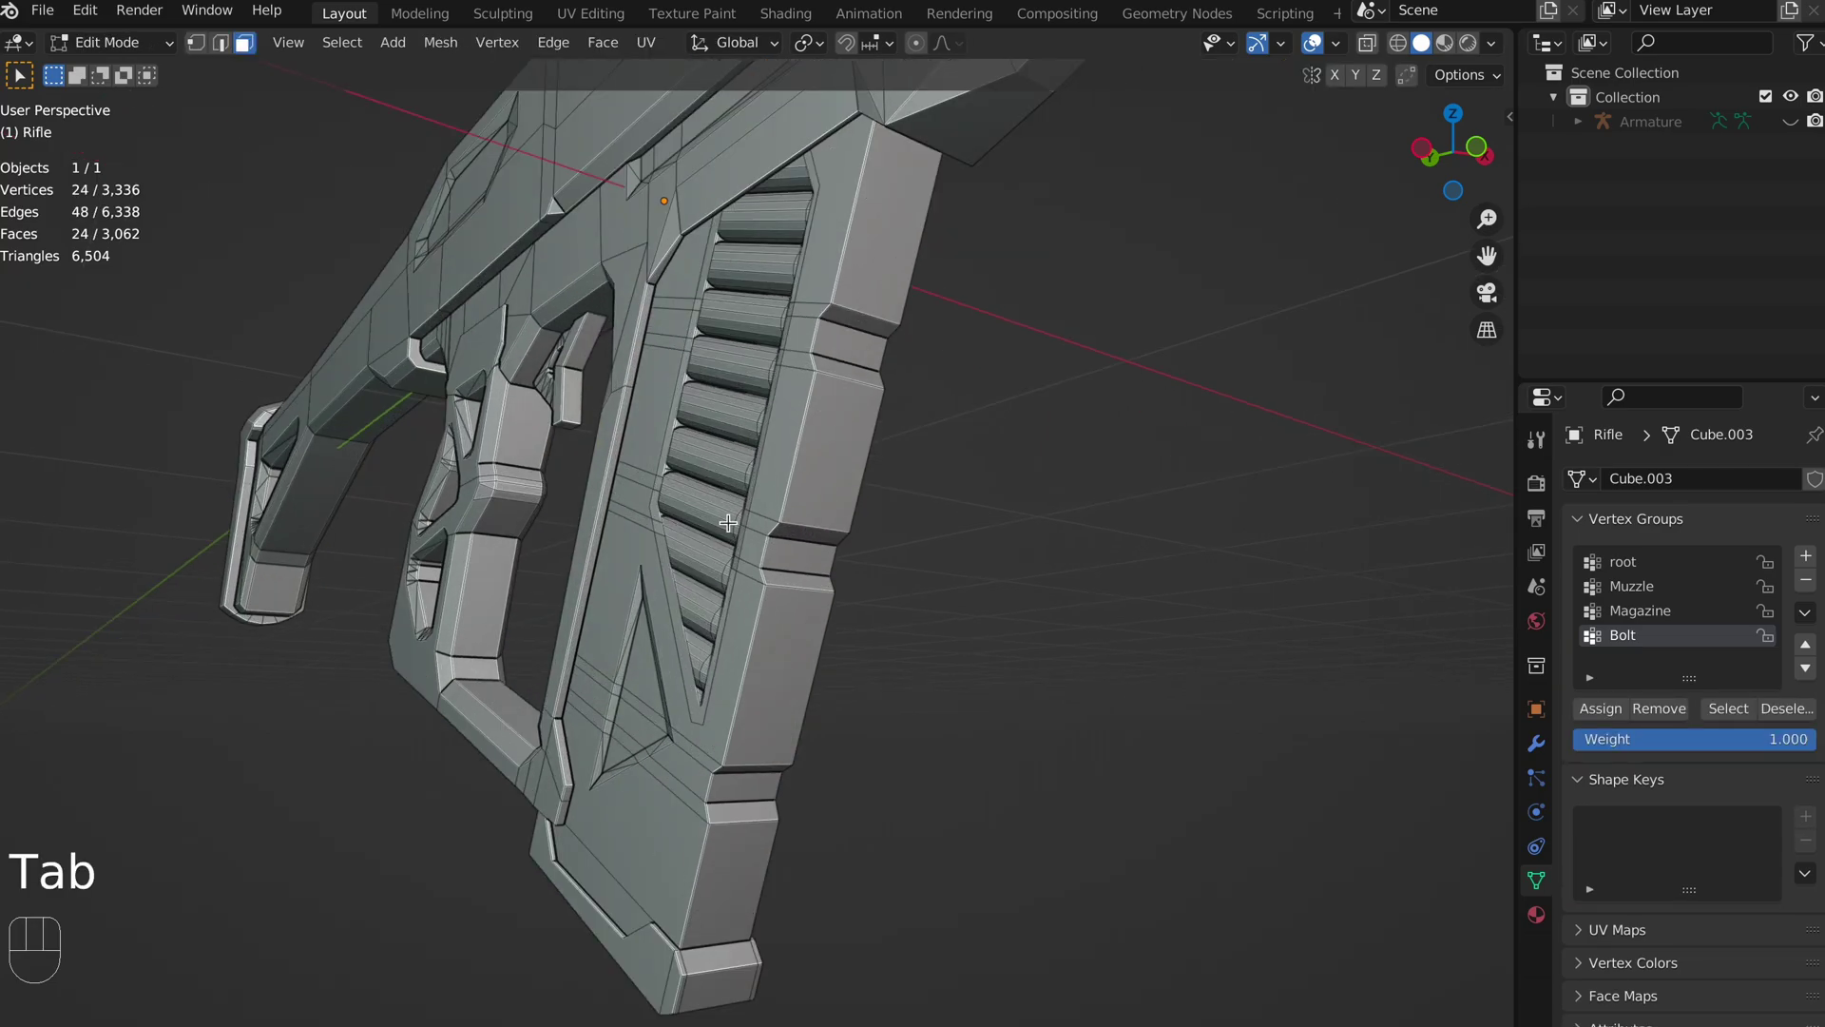
left_click(801, 493)
key("l")
middle_click_drag(759, 504, 853, 590)
key("l")
key("l")
key("l")
key("l")
key("l")
key("l")
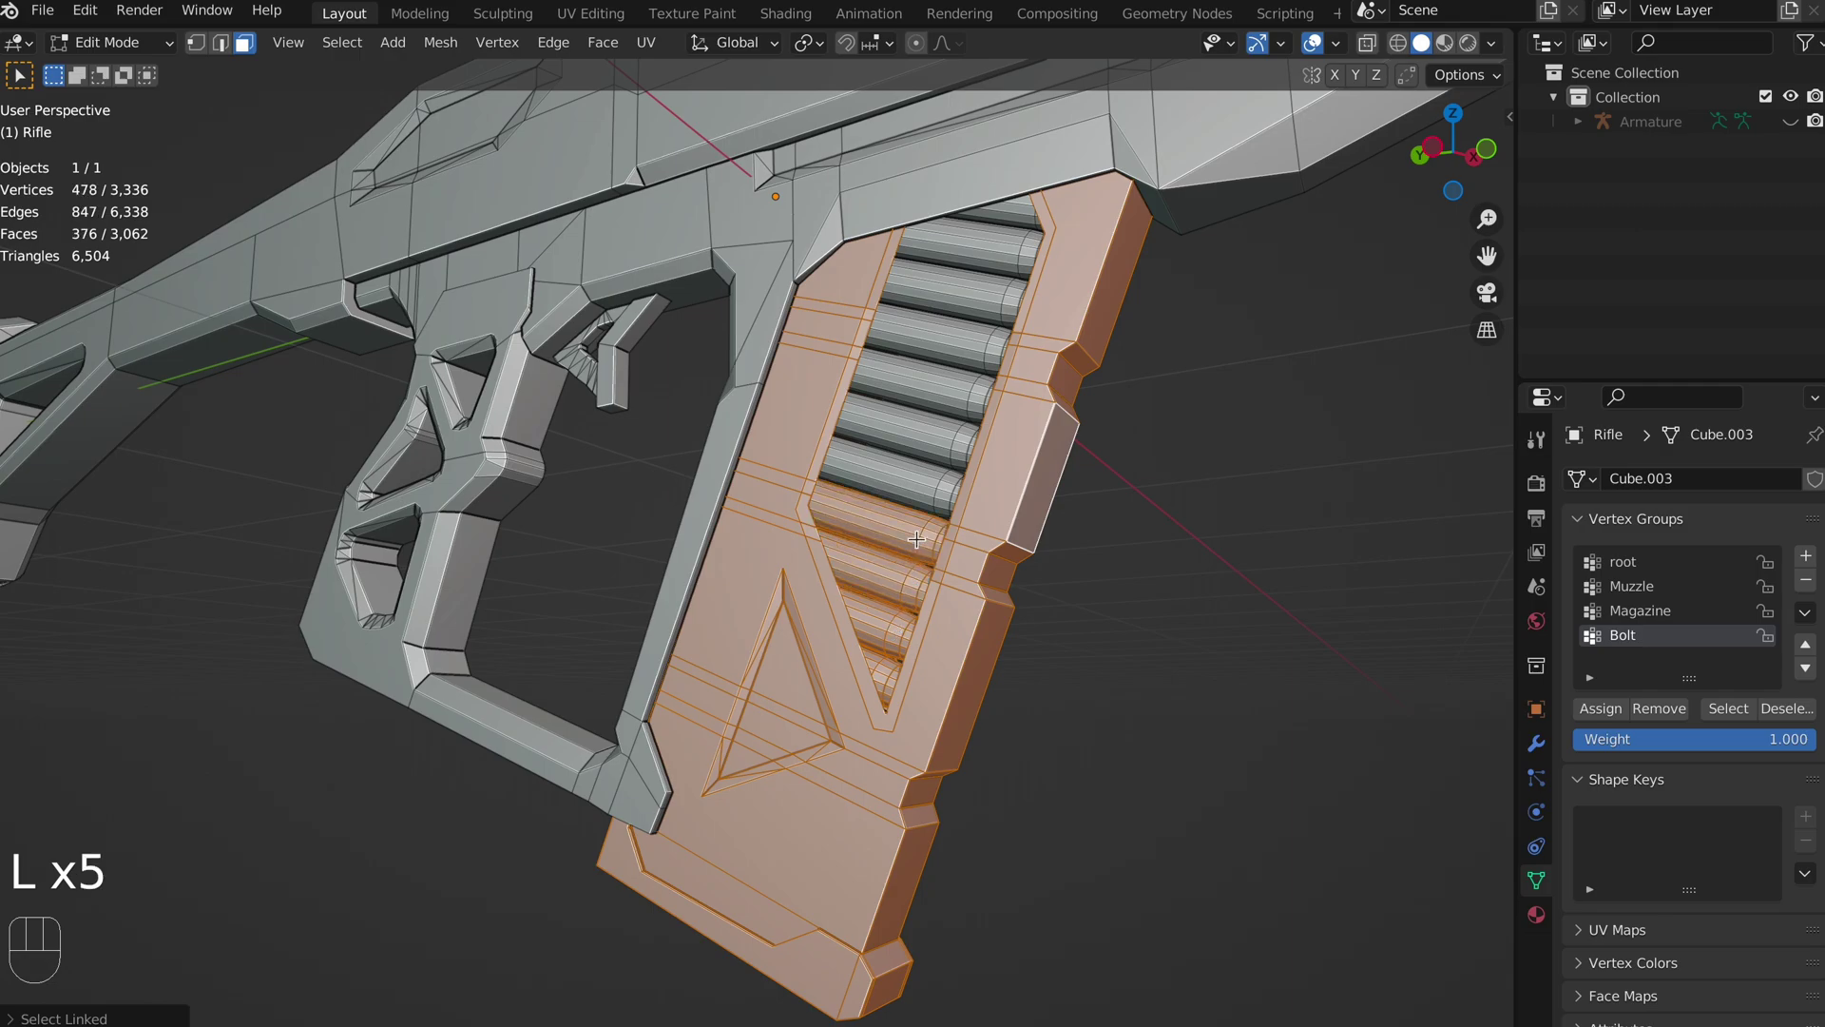
key("l")
key("l")
key("l")
key("l")
key("l")
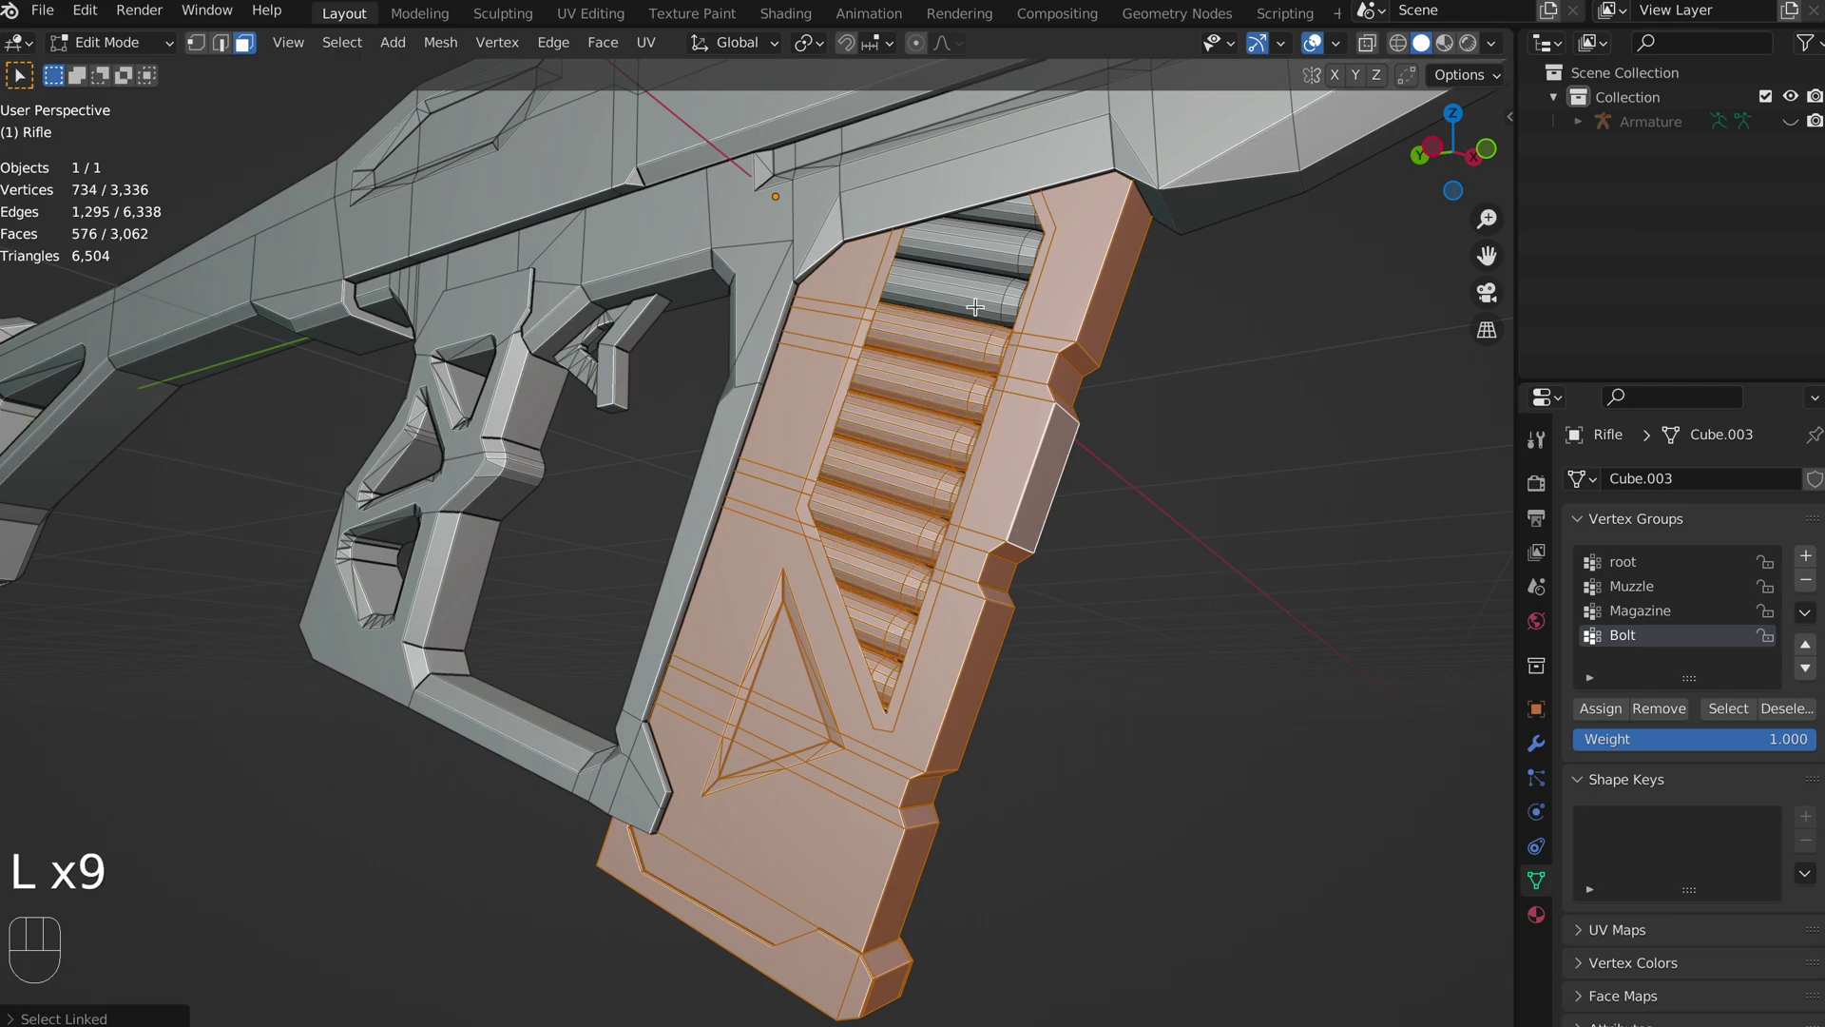
key("shift+z")
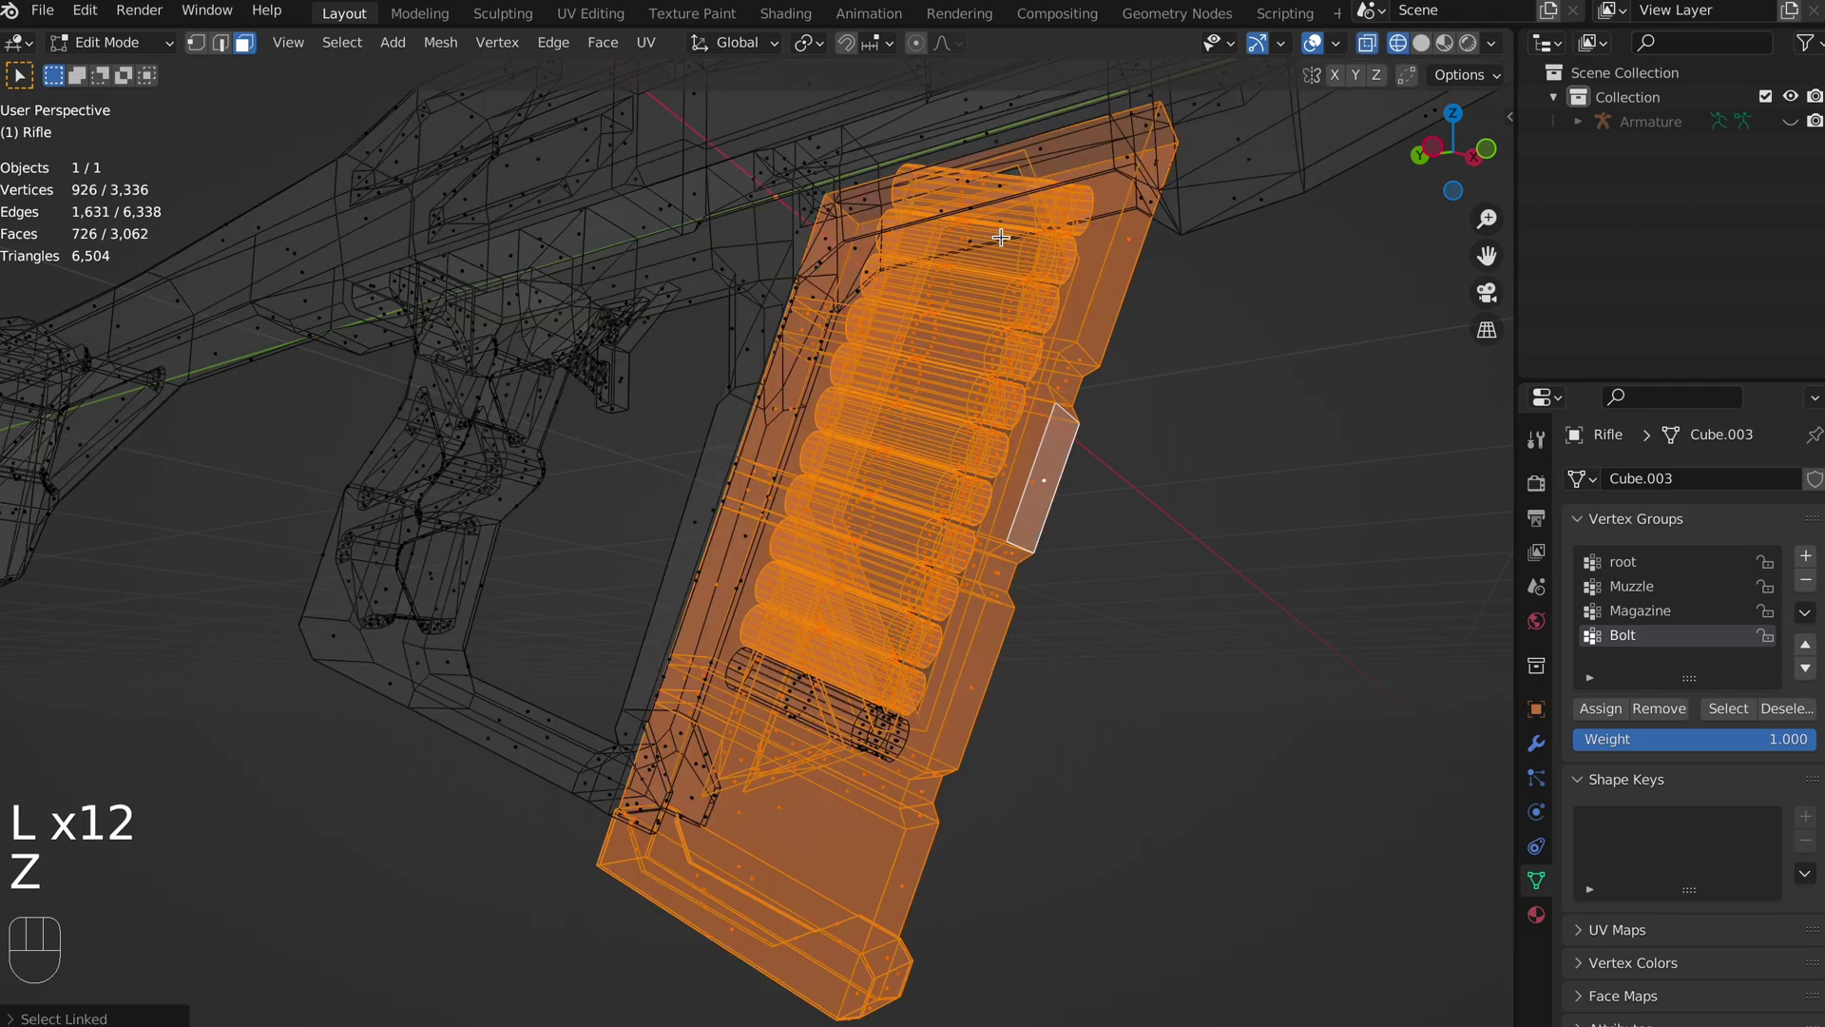
middle_click_drag(866, 606, 928, 564)
scroll(903, 618, "up", 3)
key("l")
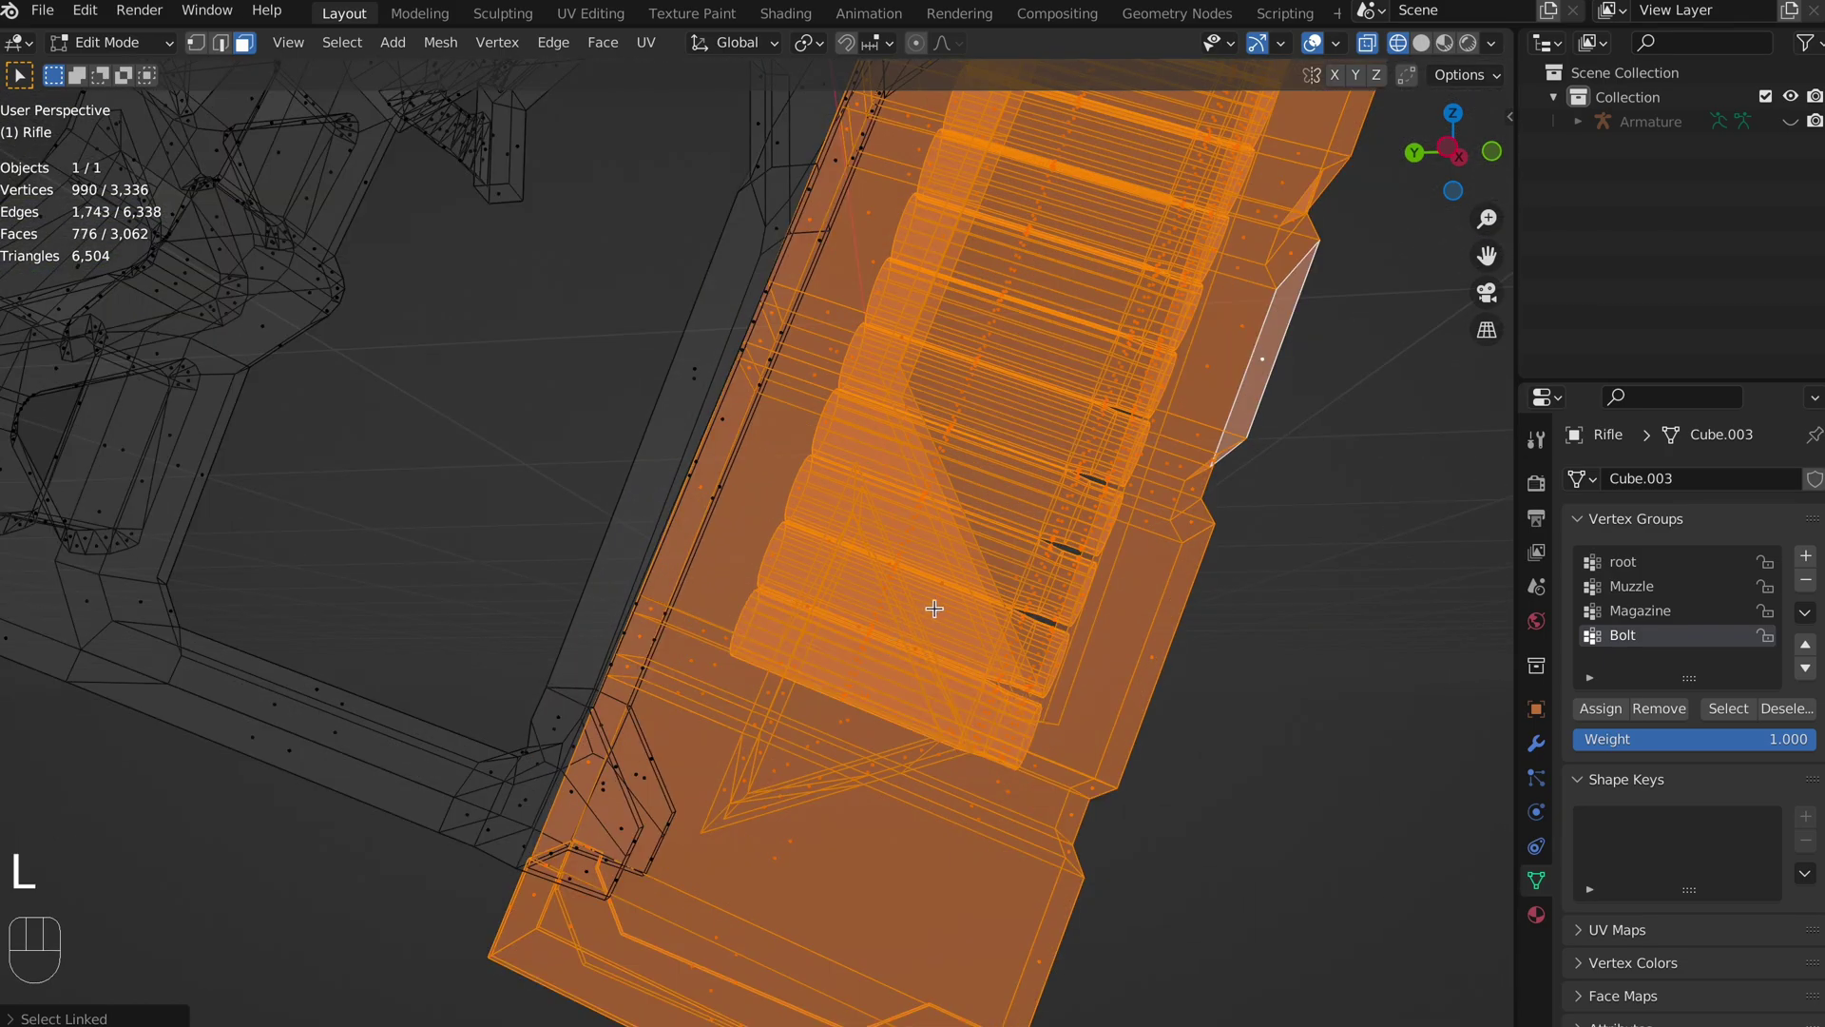
scroll(939, 606, "down", 5)
mouse_move(939, 605)
middle_mouse_down()
mouse_move(954, 595)
mouse_move(879, 640)
mouse_move(823, 516)
mouse_move(733, 574)
mouse_move(1095, 624)
middle_mouse_up()
key("shift+z")
Remove the magazine from the root vertex group and assign it to the Magazine group.
left_click(1669, 565)
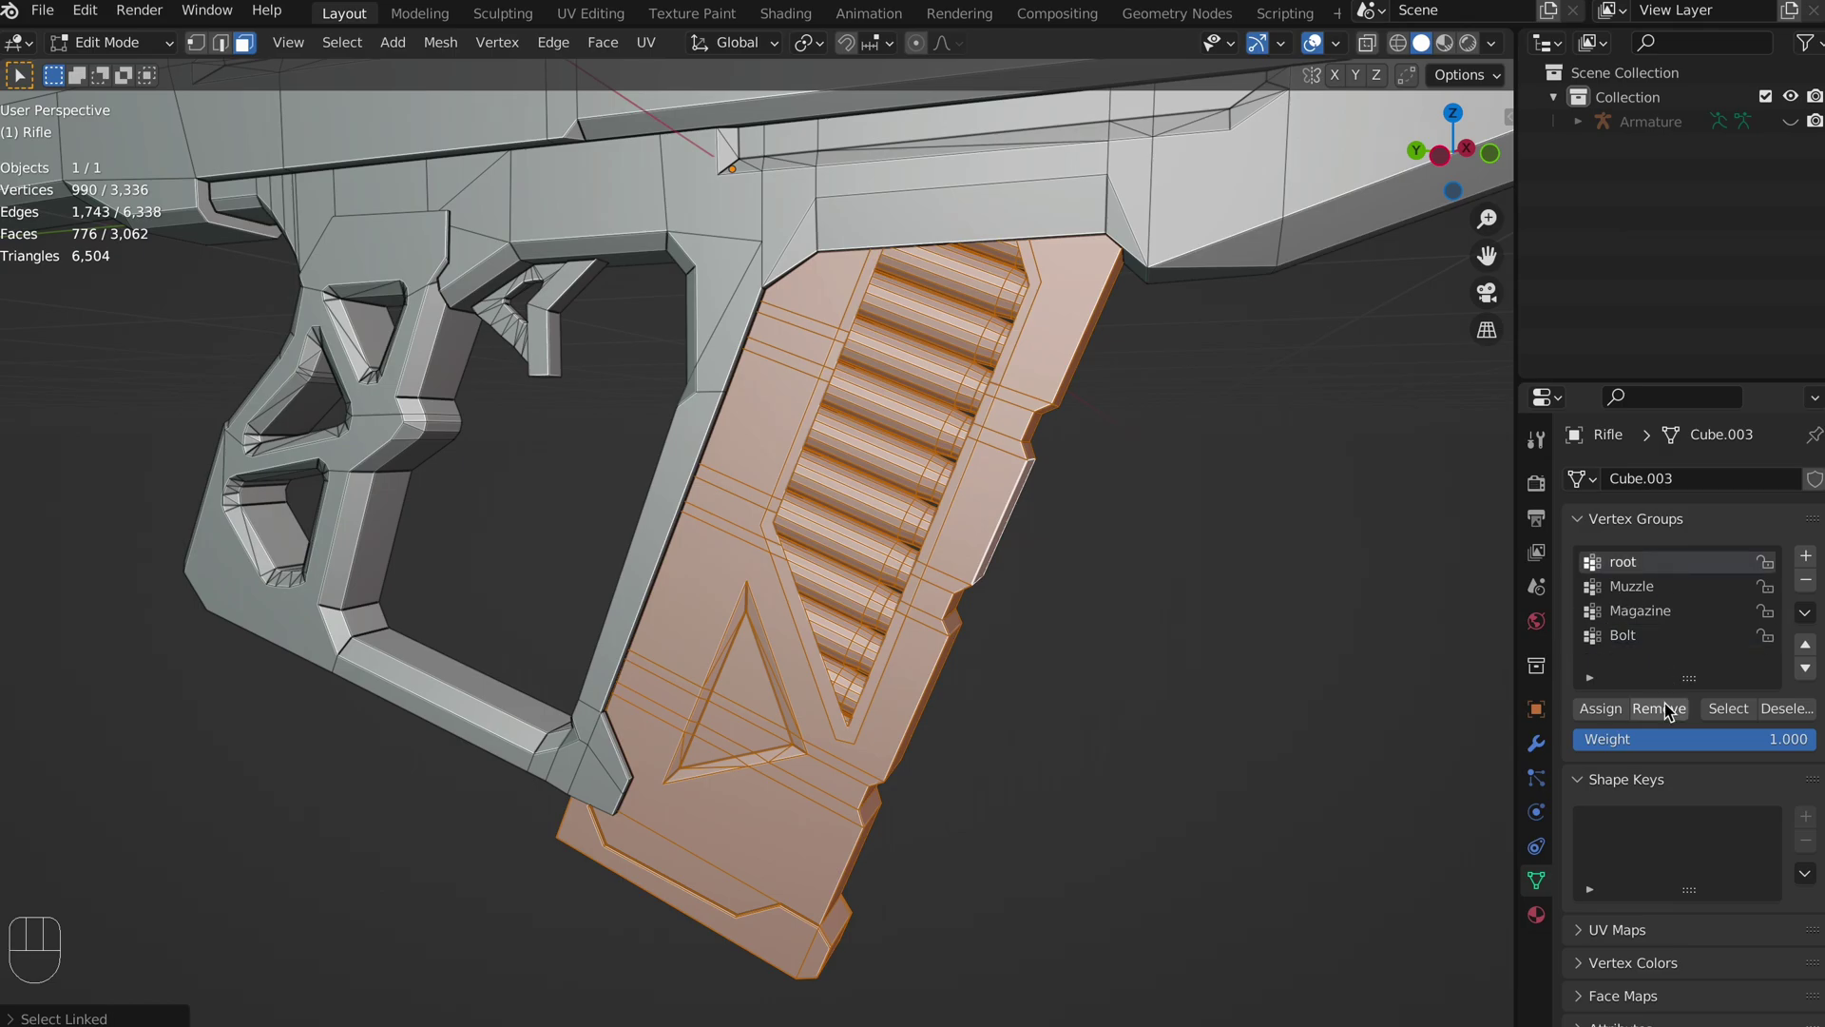
left_click(1664, 707)
left_click(1681, 612)
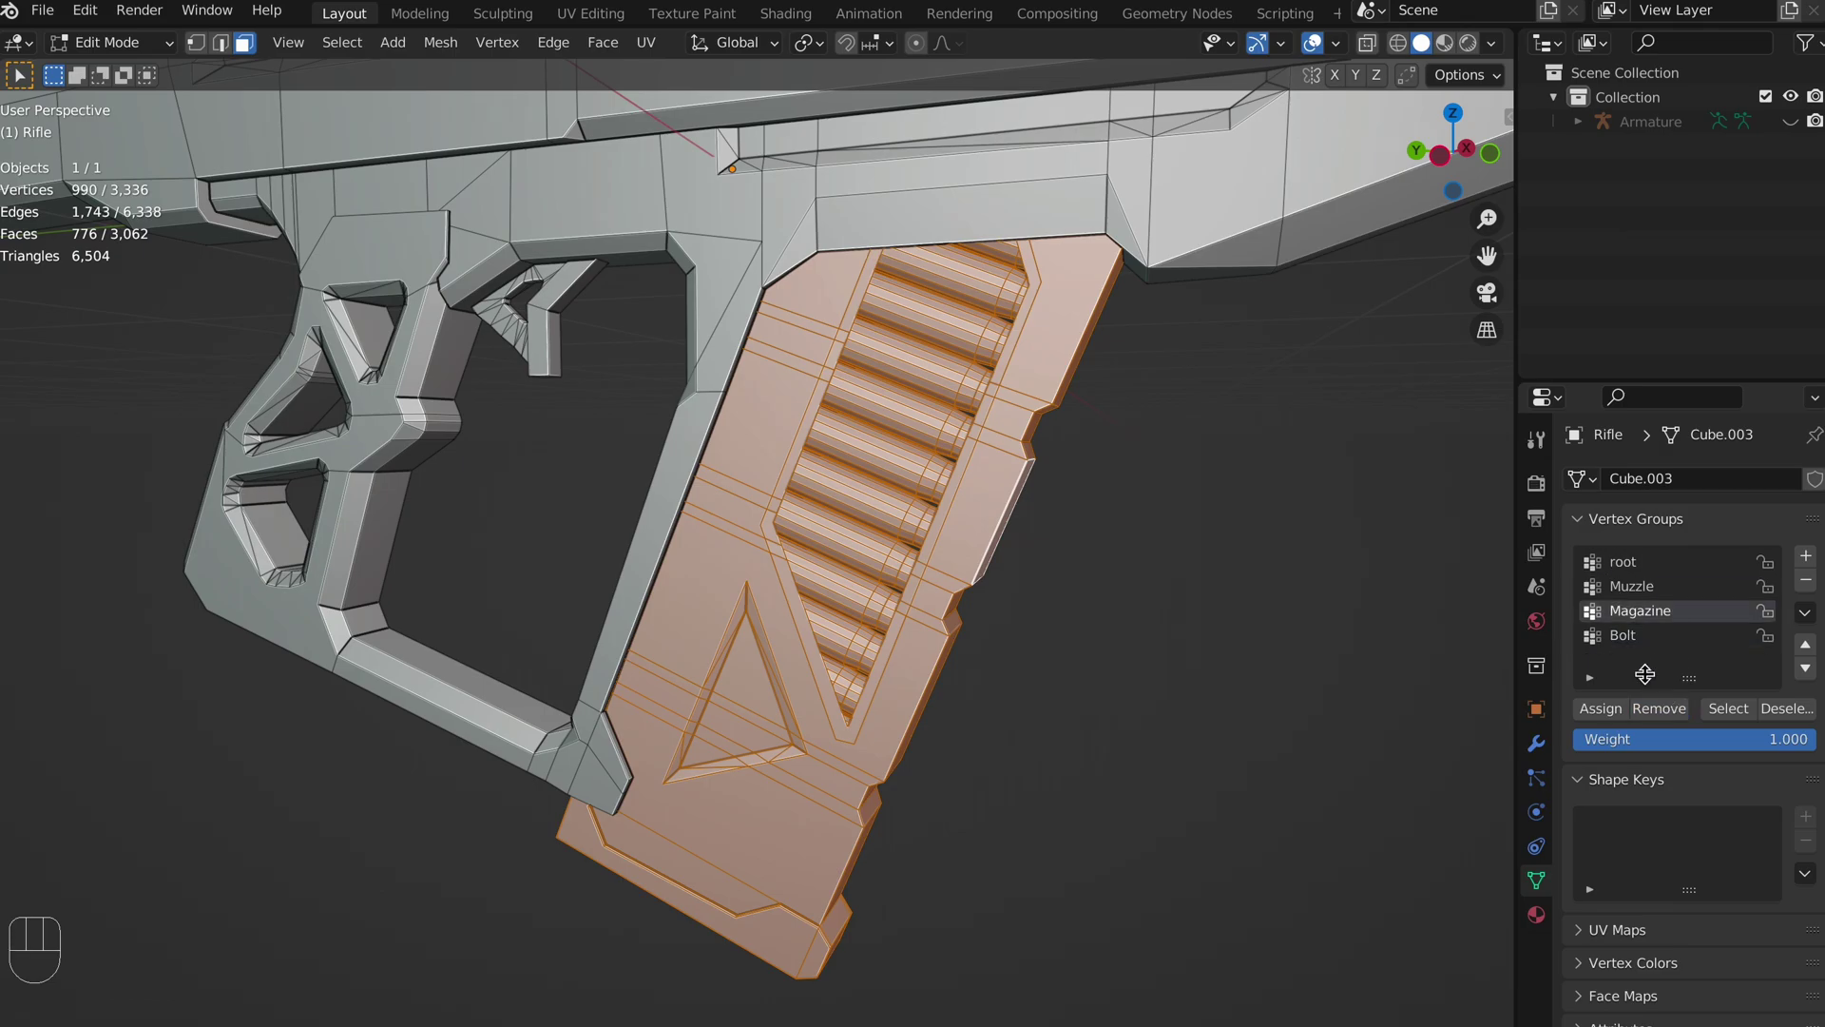
left_click(1620, 713)
Unhide the armature with Alt+H, select it and orbit around the rifle.
scroll(1100, 554, "down", 1)
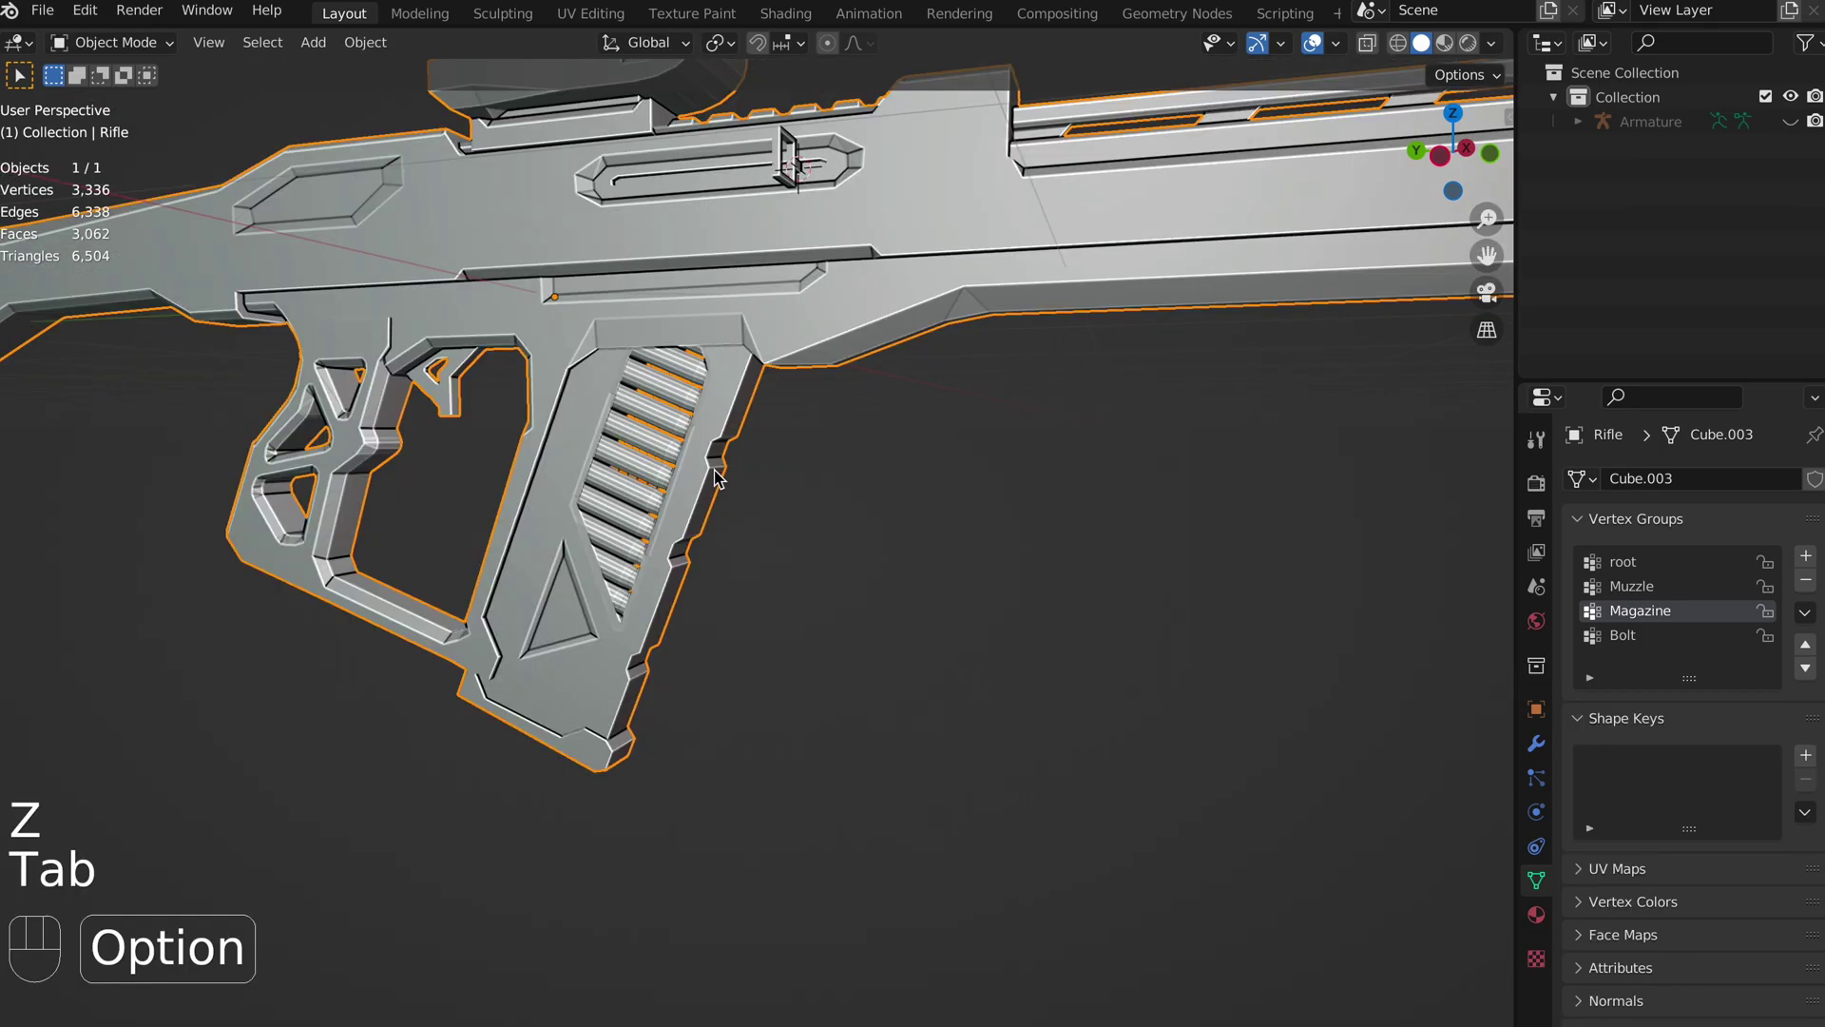
key("alt+h")
left_click(646, 464)
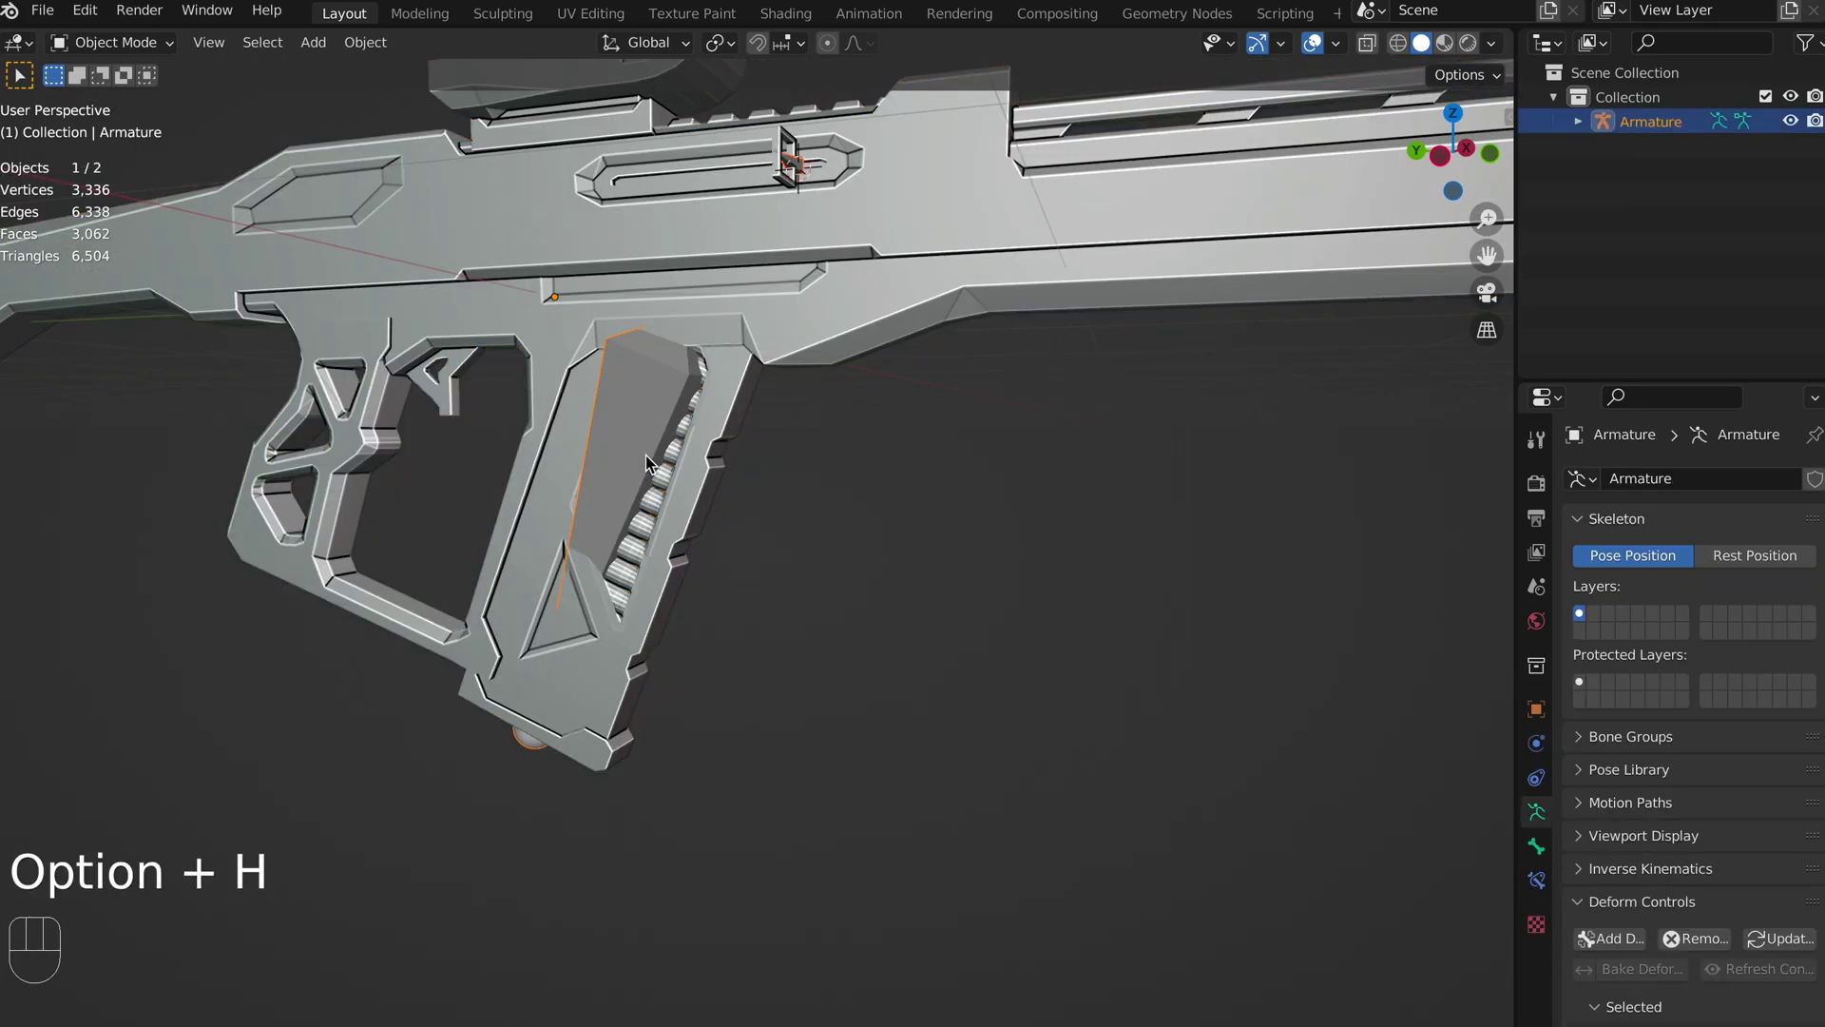
middle_click_drag(841, 406, 965, 432)
middle_click_drag(661, 375, 791, 475, "shift")
middle_click_drag(612, 403, 512, 388)
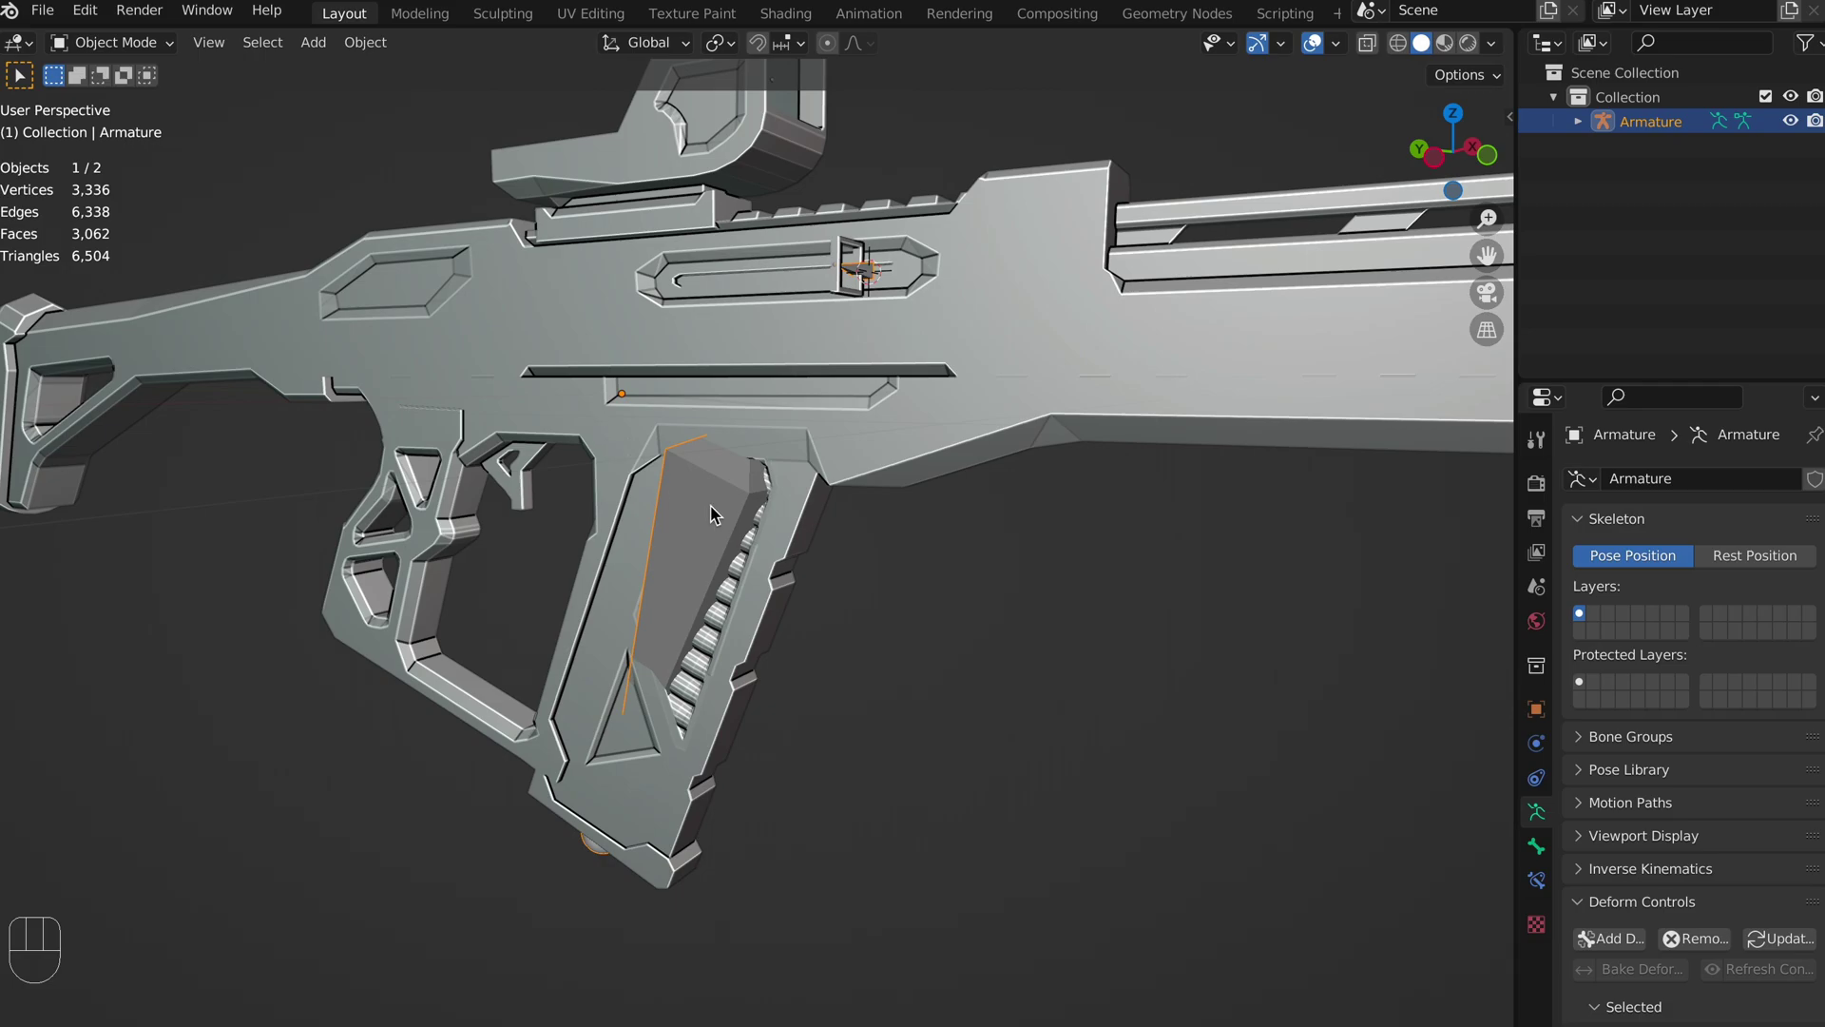
Trial-move the Magazine bone in Pose Mode, then set transform orientation to Normal.
key("ctrl")
key("ctrl+Tab")
left_click(680, 506)
key("g")
right_click(583, 576)
middle_click_drag(584, 576, 1033, 453)
key("g")
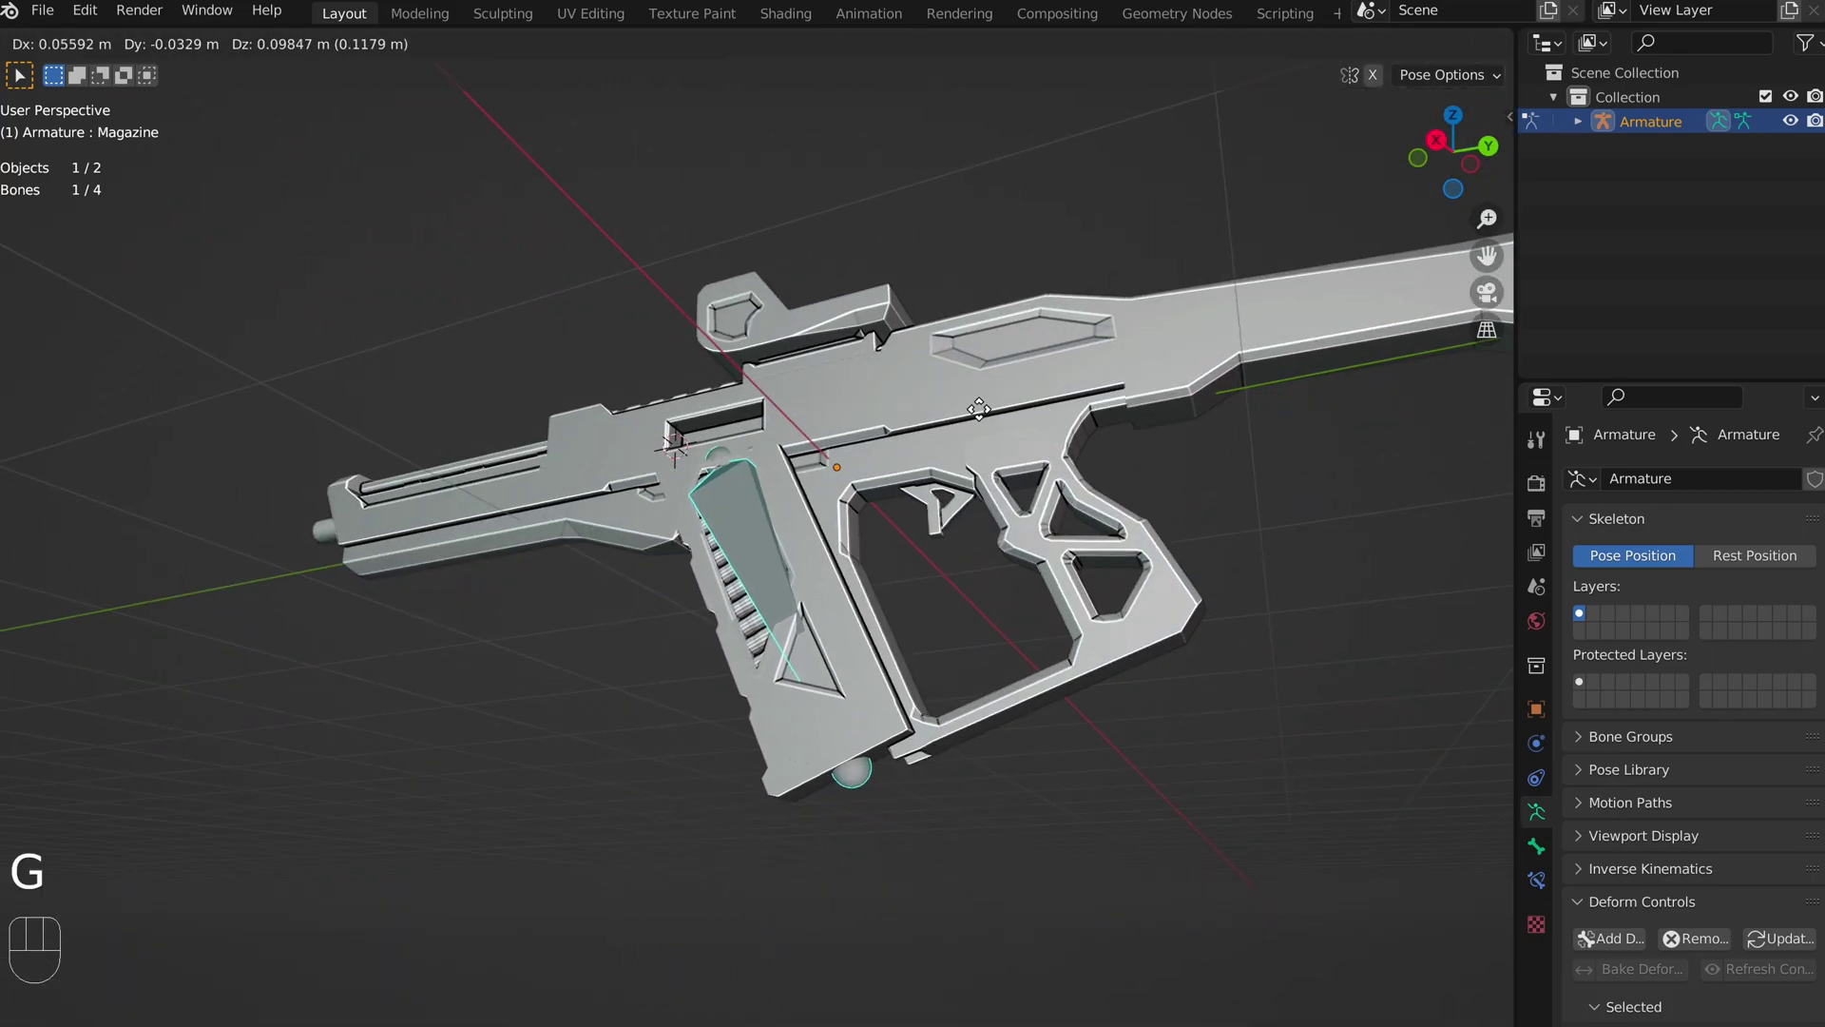
right_click(975, 410)
key("g")
key("z")
right_click(975, 408)
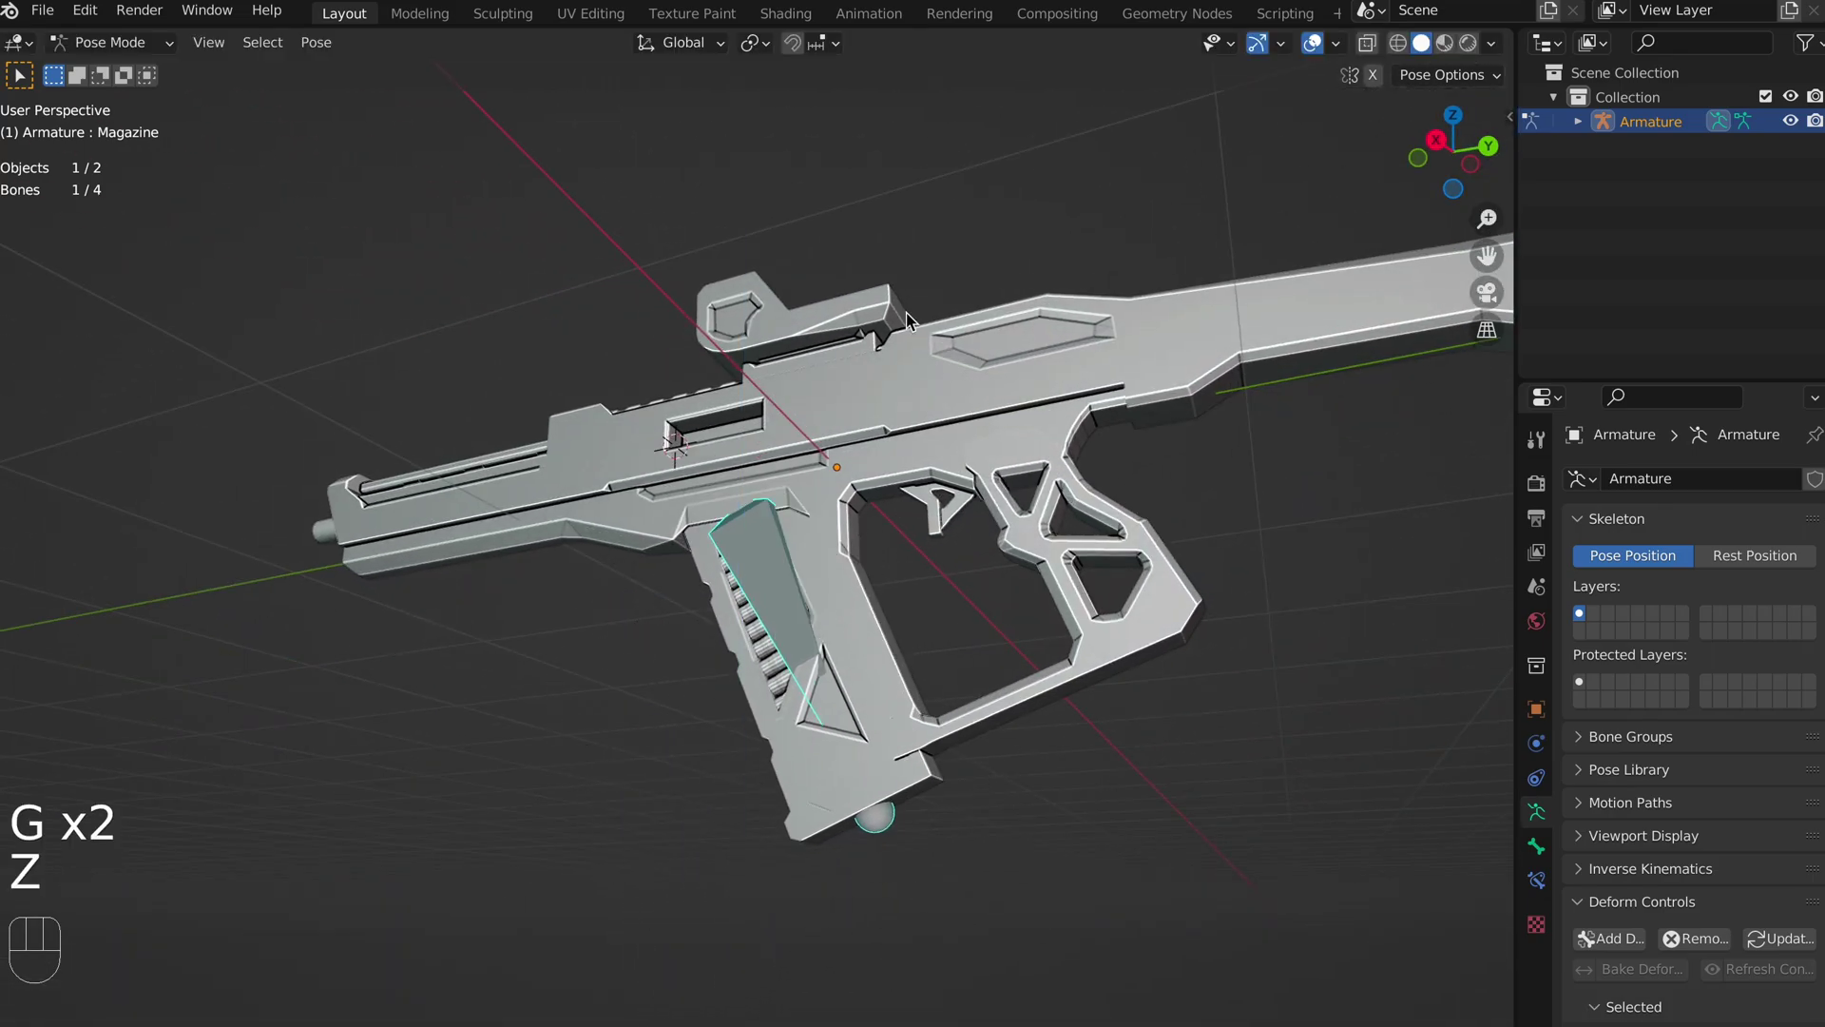
left_click(711, 43)
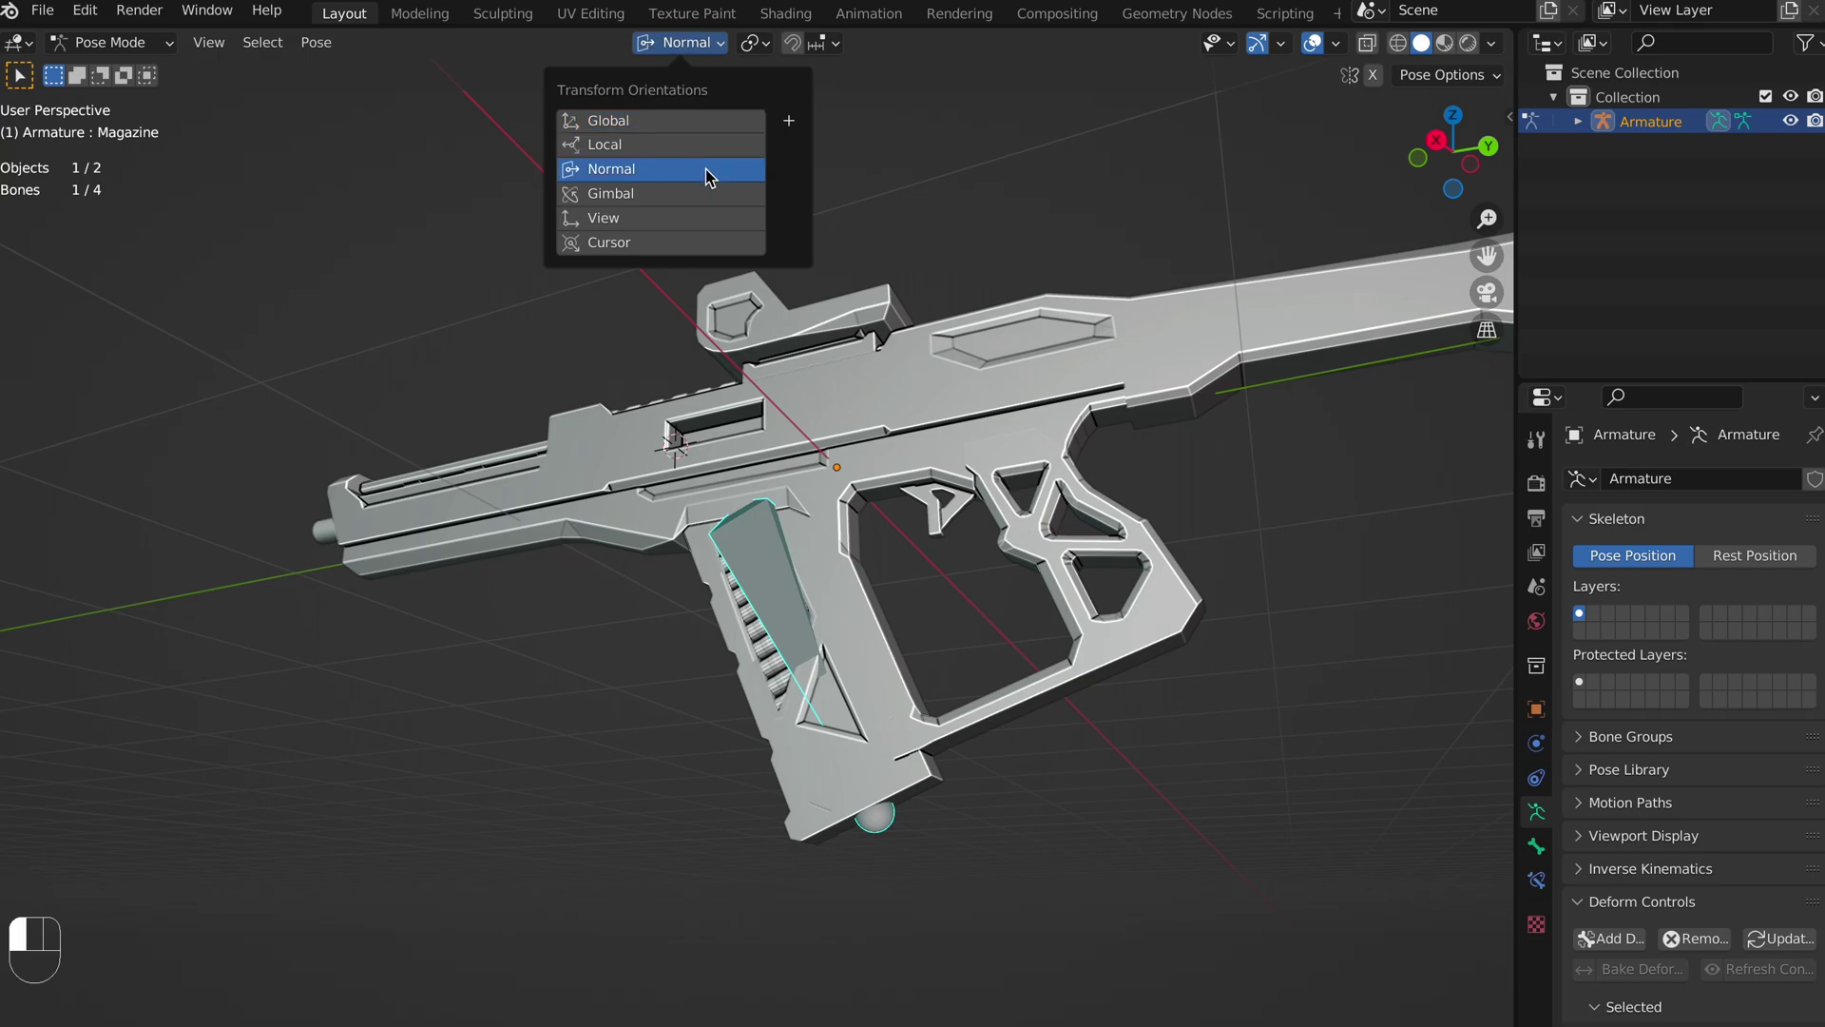